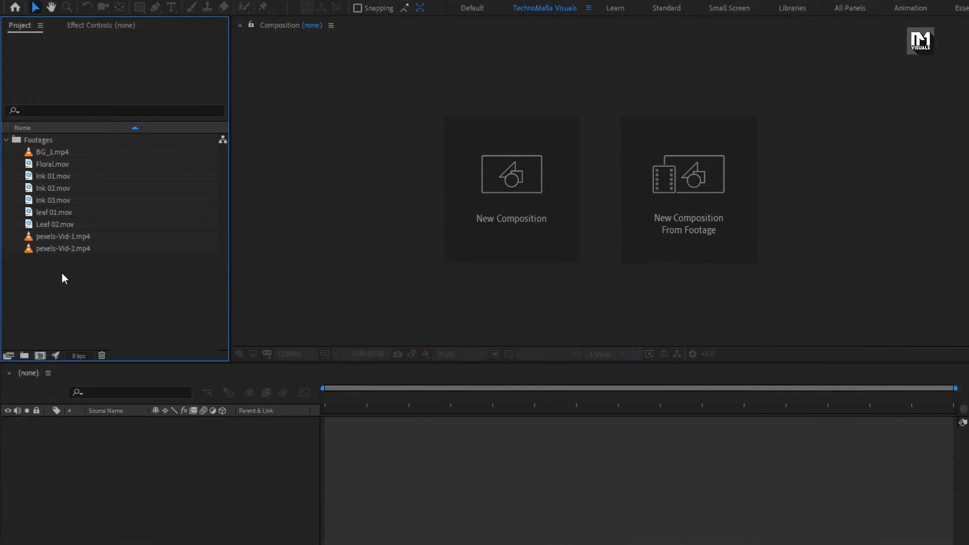
- Look through the clips in the Footages folder, from BG_1.mp4 to Leaf 02.mov, checking their details
click(54, 144)
click(59, 151)
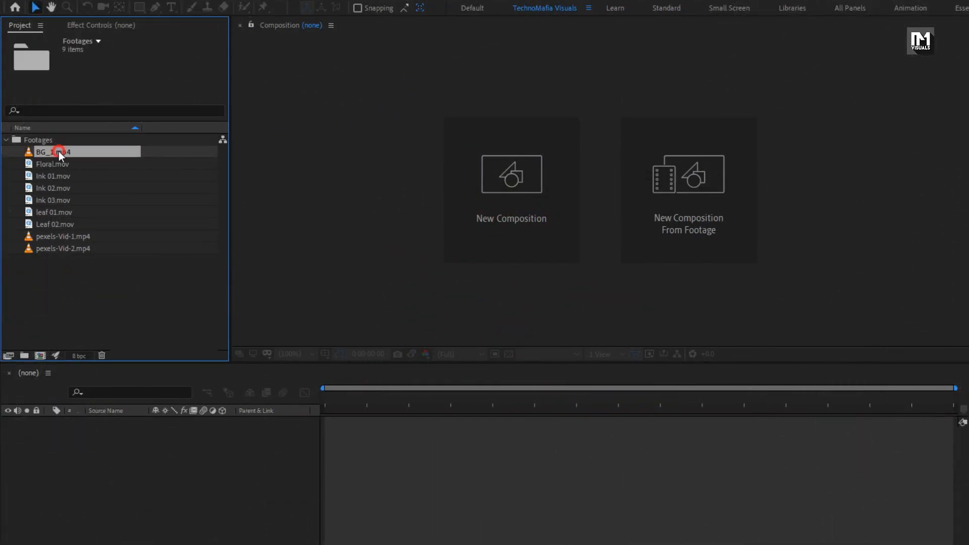
click(65, 163)
click(64, 175)
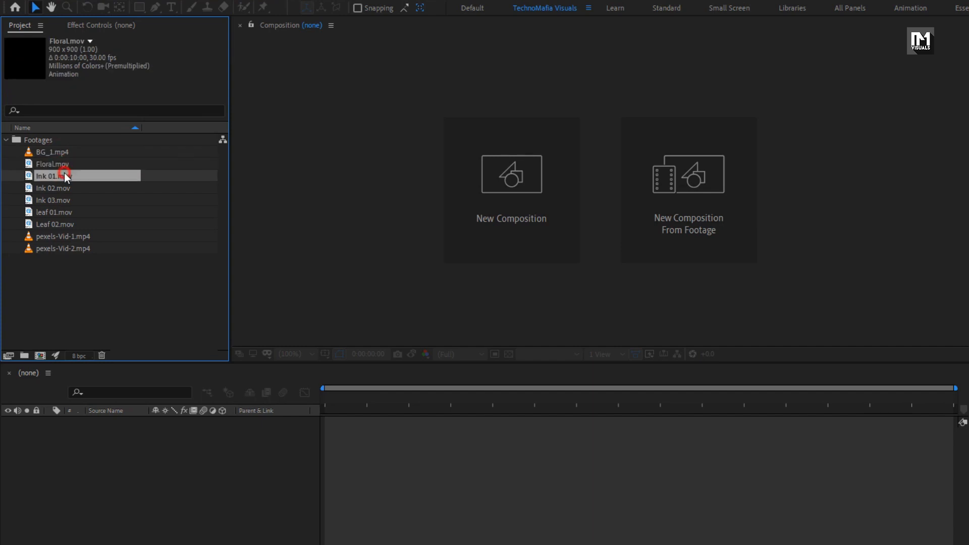
click(62, 189)
click(60, 198)
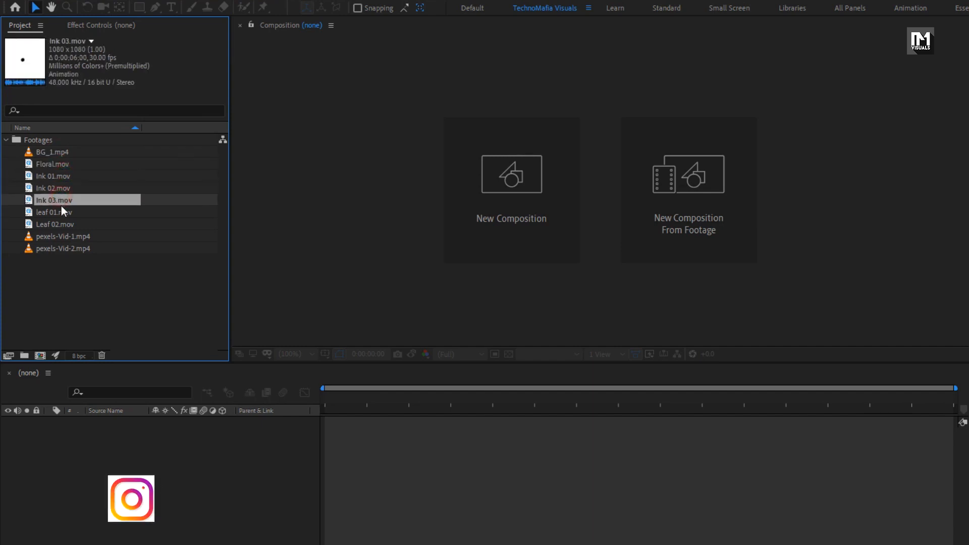
click(61, 212)
click(63, 225)
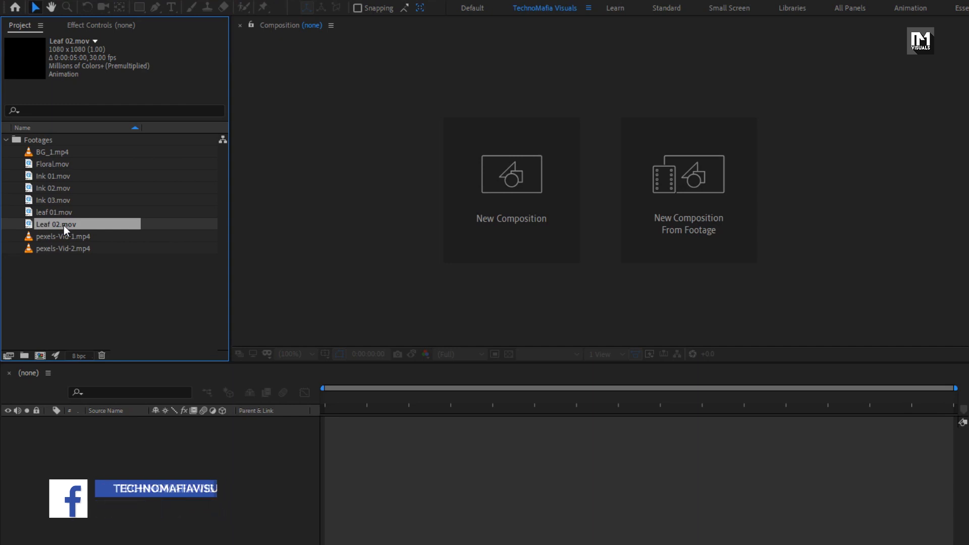
- Start a new composition named Slide_1 with a width of 1080 px and a height of 1920 px
key(ctrl+n)
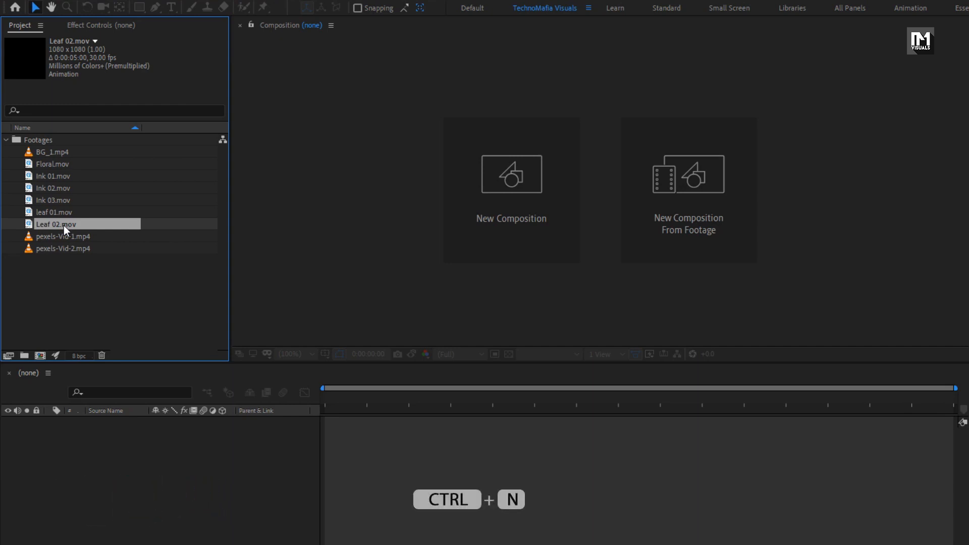
click(516, 220)
text(S)
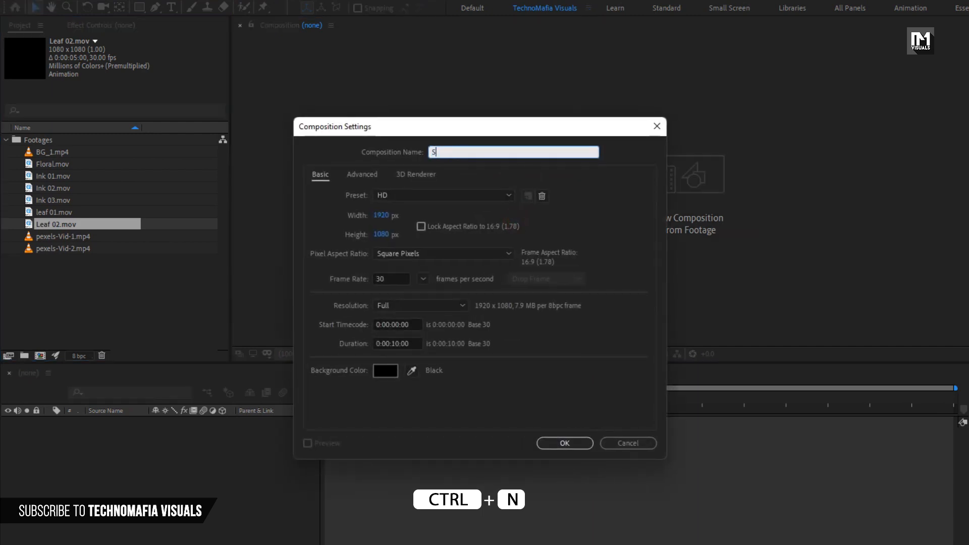
text(lide_1)
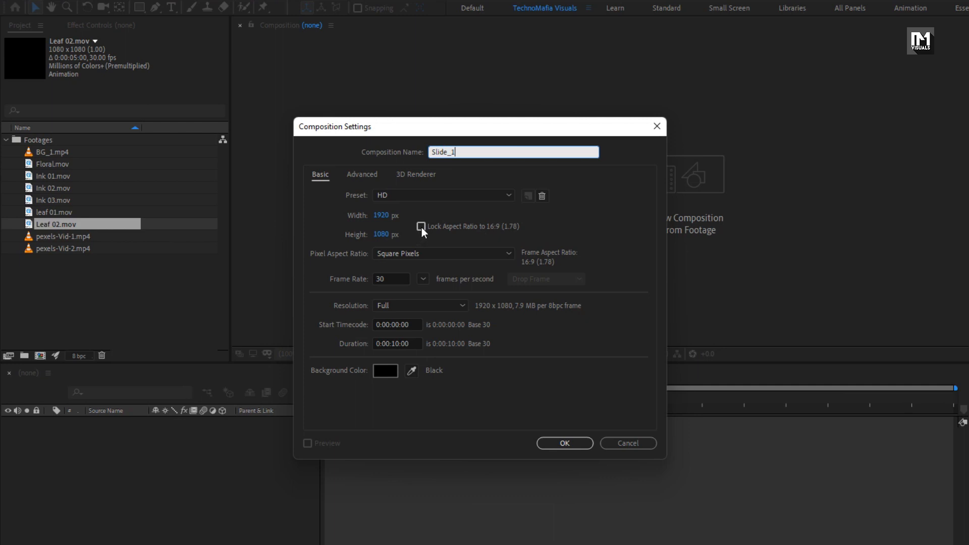
click(381, 215)
text(1080)
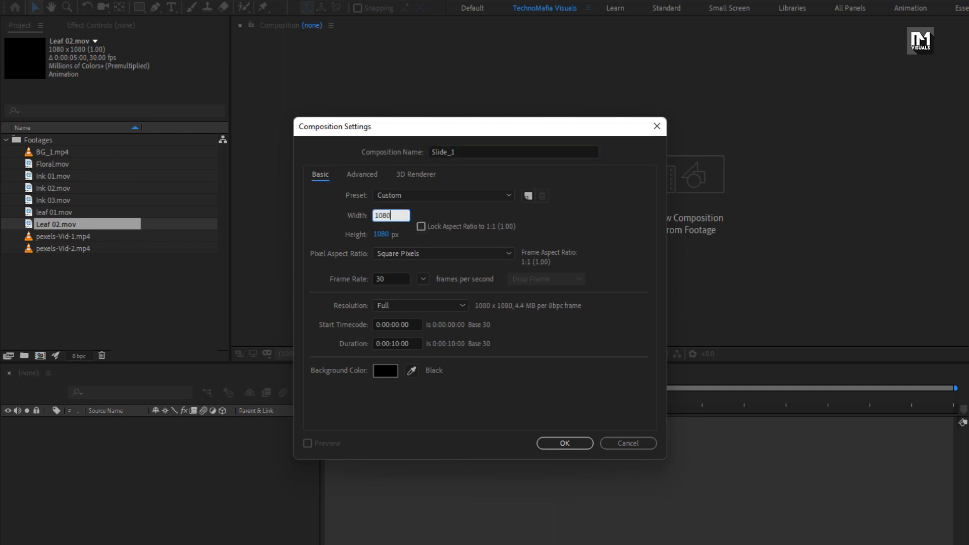
click(381, 235)
text(1920)
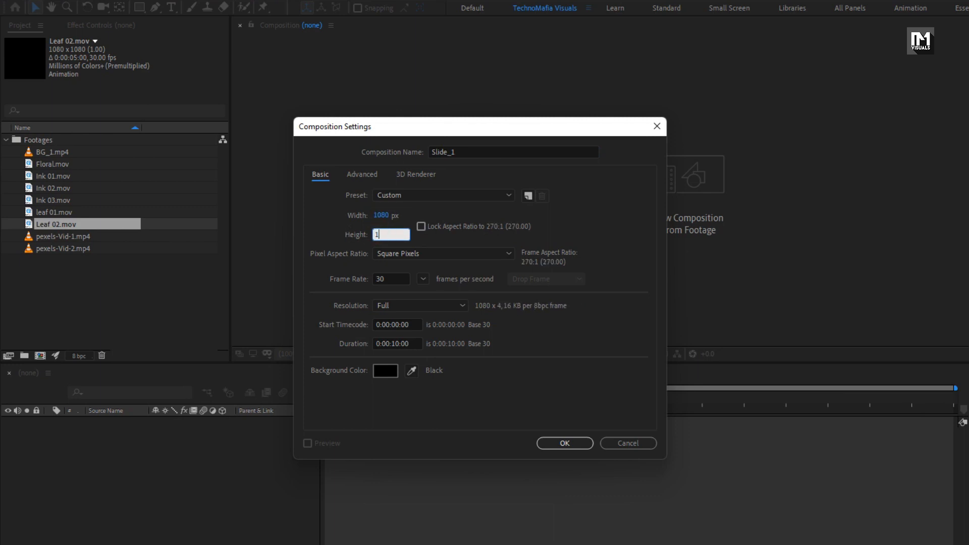
- Set the composition duration to 5 seconds and create the composition
click(396, 342)
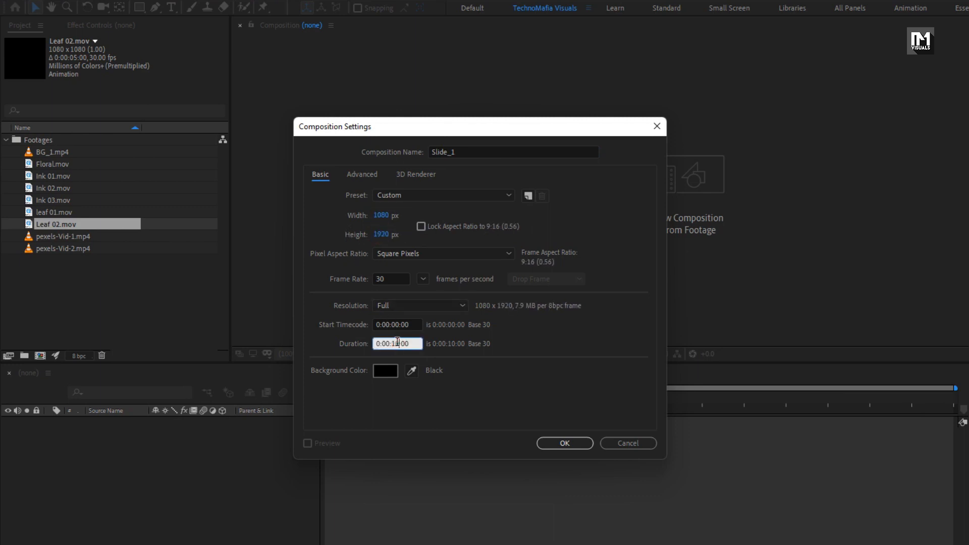
key(BackSpace)
key(BackSpace)
key(BackSpace)
text(05)
click(553, 439)
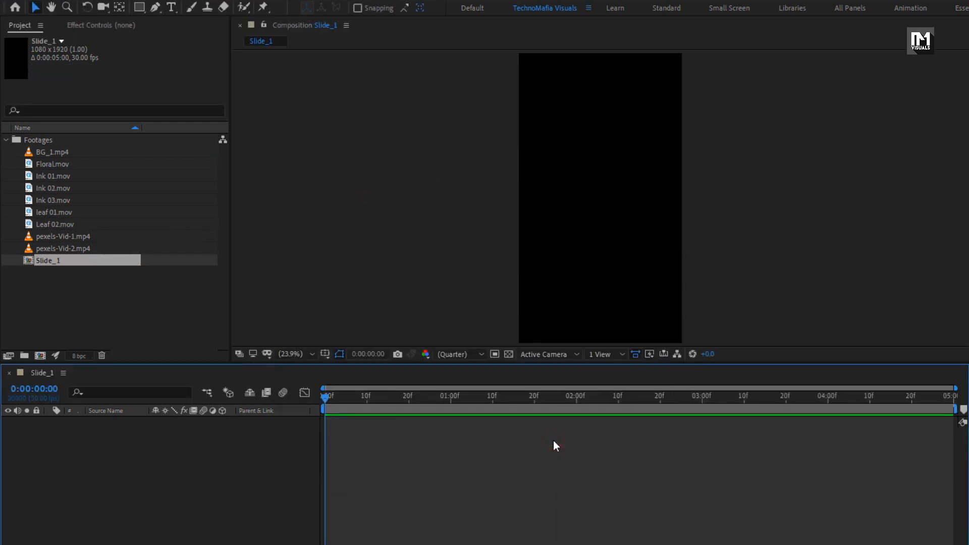
- Add a black solid layer named Noise at the composition size of 1080 x 1920 px
right_click(81, 458)
mouse_move(222, 467)
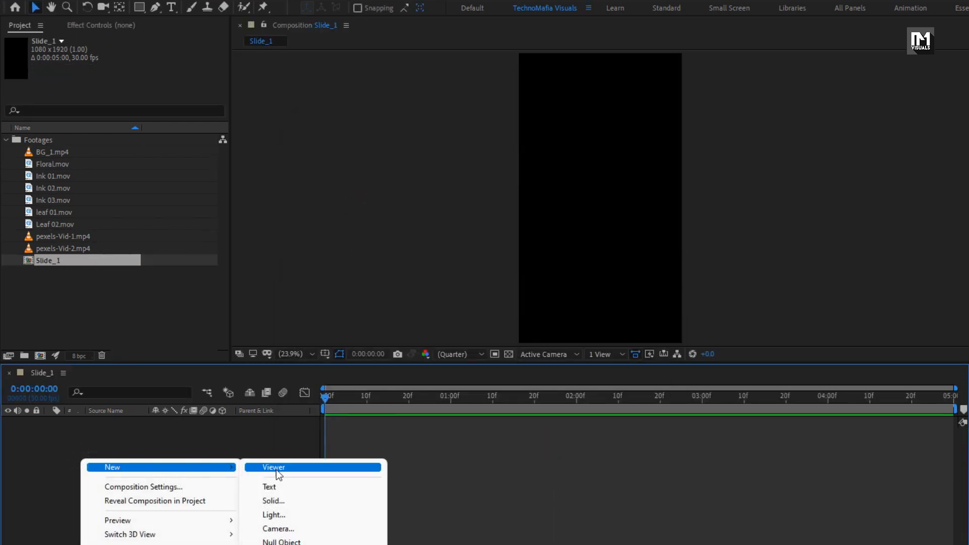
click(280, 501)
drag(618, 230, 394, 216)
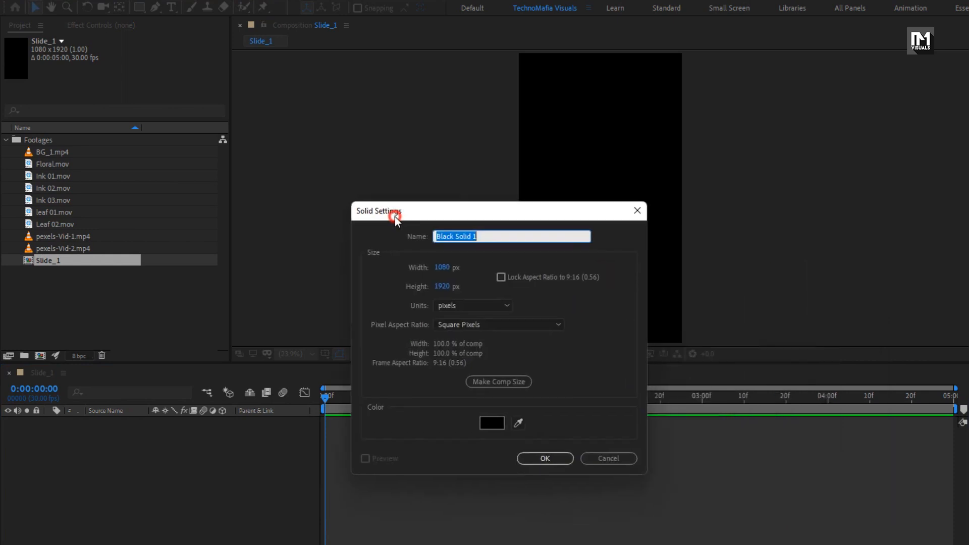
text(Noise)
click(539, 458)
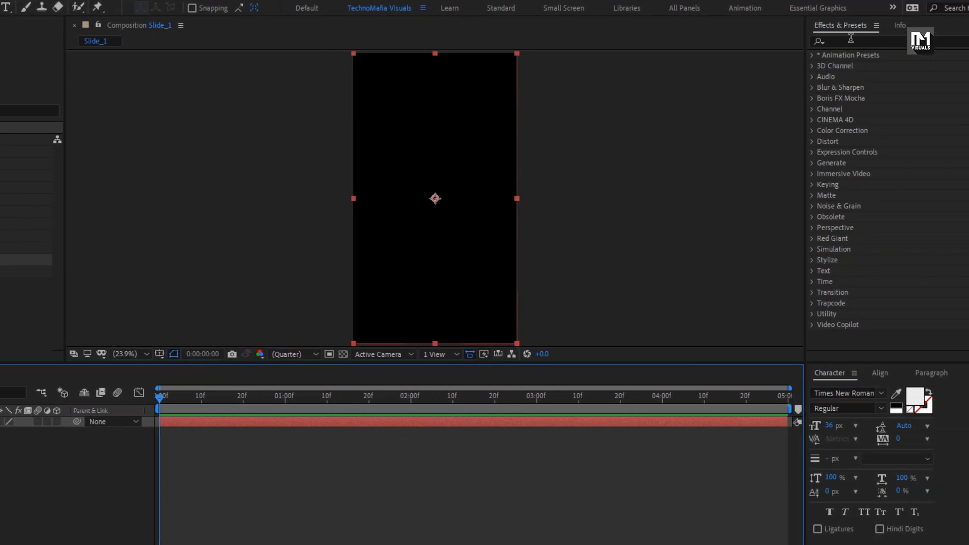
- Find the Fractal Noise effect and apply it to the Noise solid
click(850, 38)
text(frac)
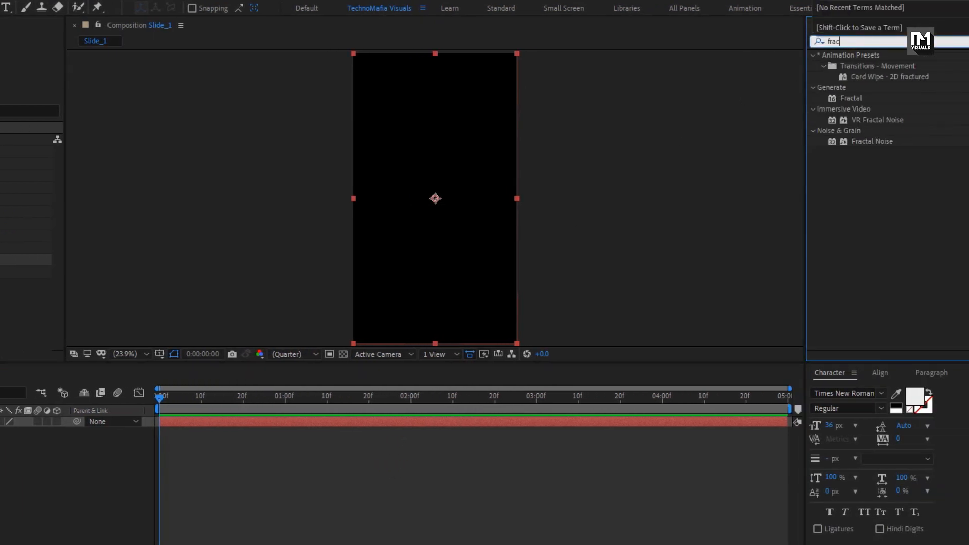
click(862, 143)
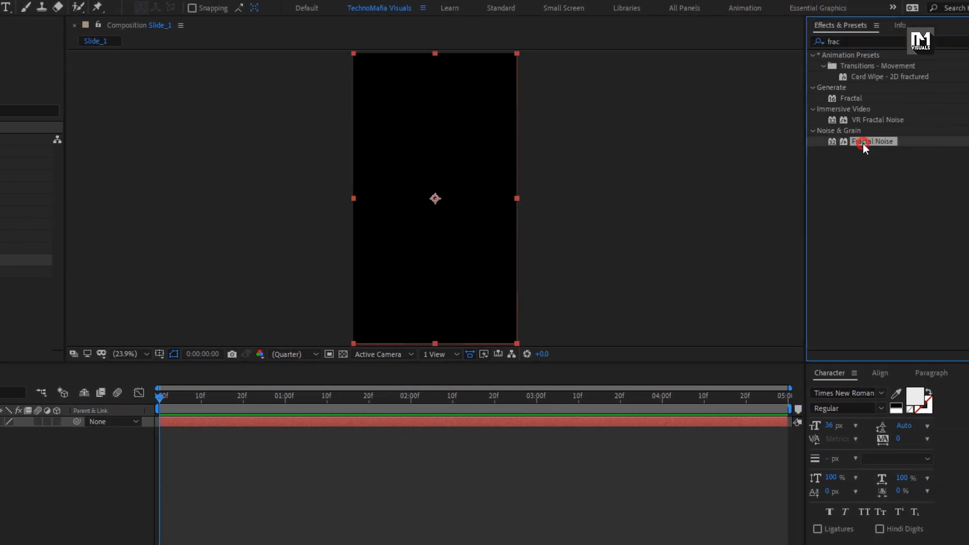
drag(870, 144, 450, 177)
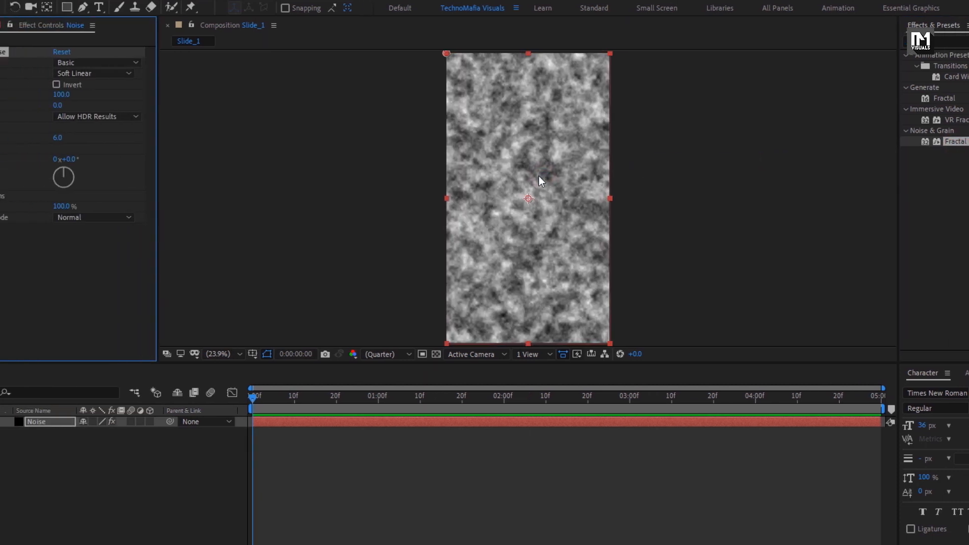
- Set the Fractal Noise type to Block and its contrast to 275
click(171, 73)
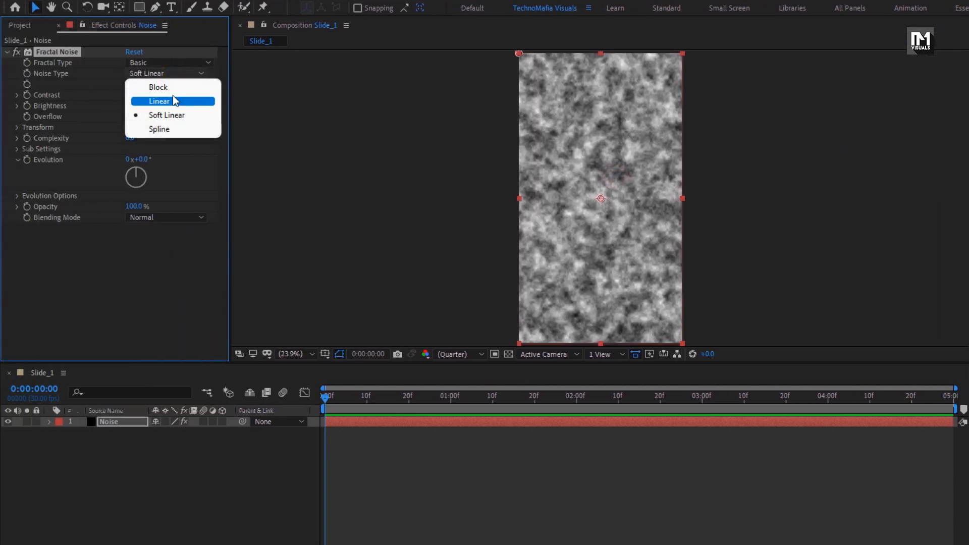
click(174, 89)
click(133, 95)
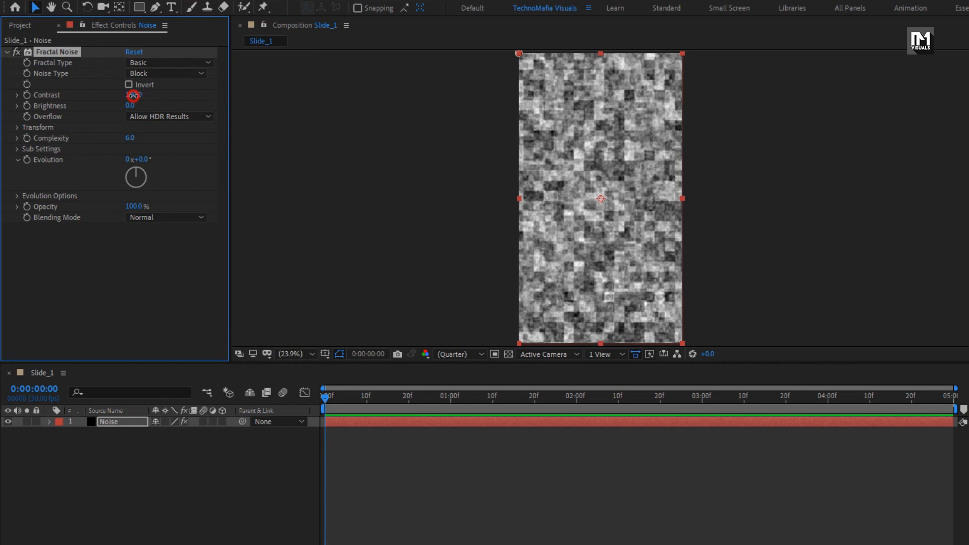
text(275)
key(Return)
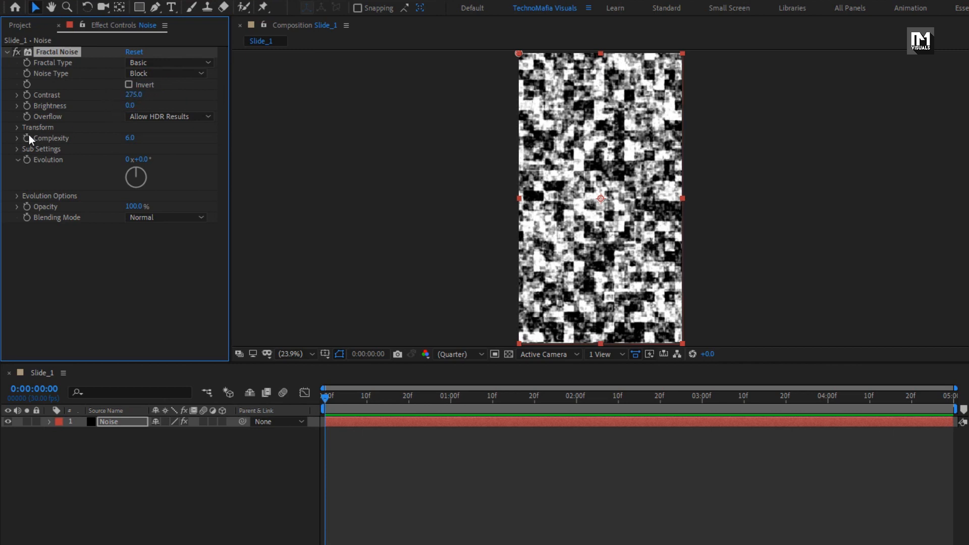
- Turn off uniform scaling in the Fractal Noise transform and set scale width to 80 and scale height to 560
click(17, 127)
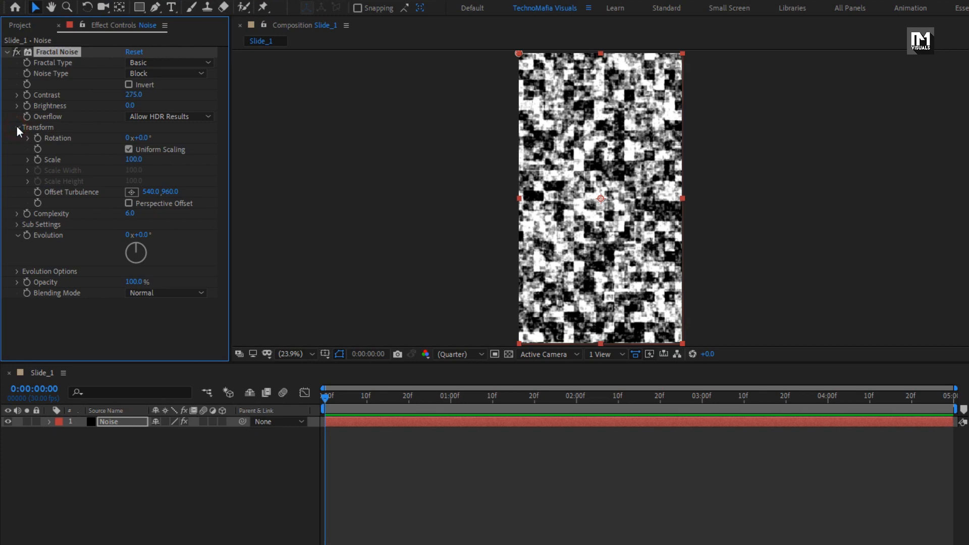
click(128, 150)
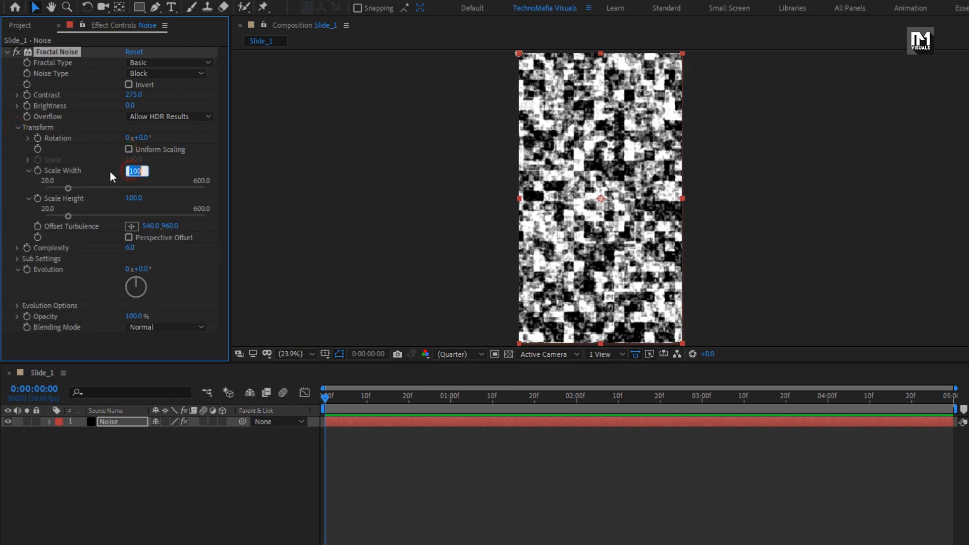
text(80)
key(Return)
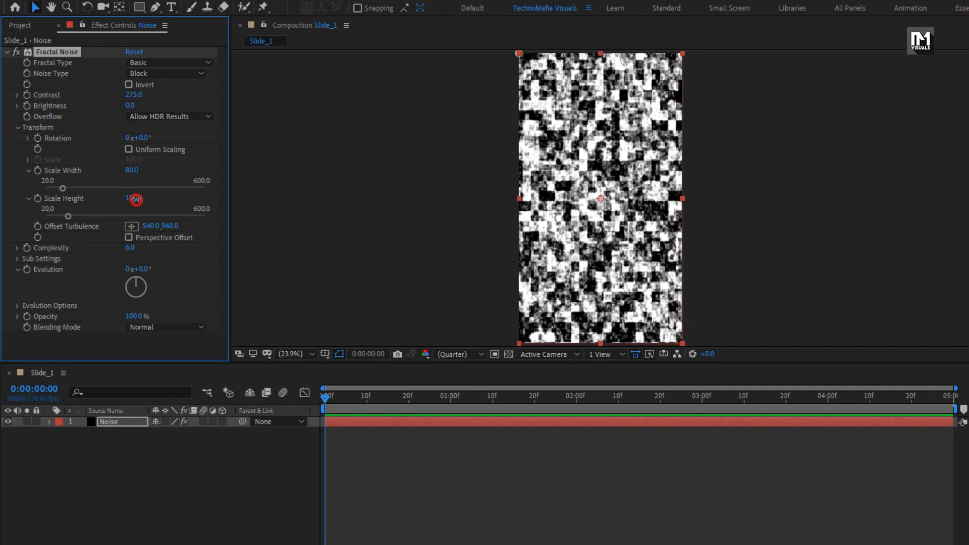
drag(131, 197, 433, 199)
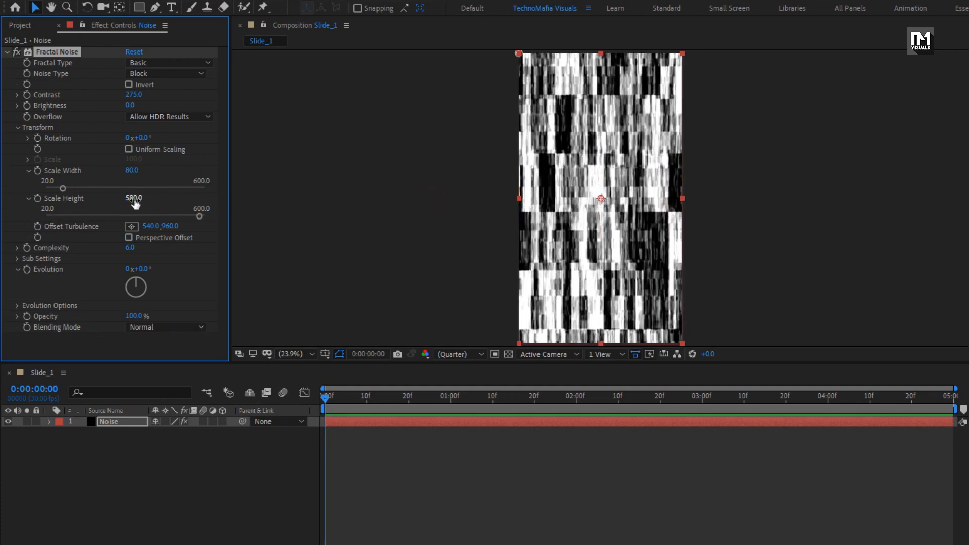
mouse_move(134, 203)
mouse_down()
mouse_move(162, 199)
mouse_move(117, 204)
mouse_up()
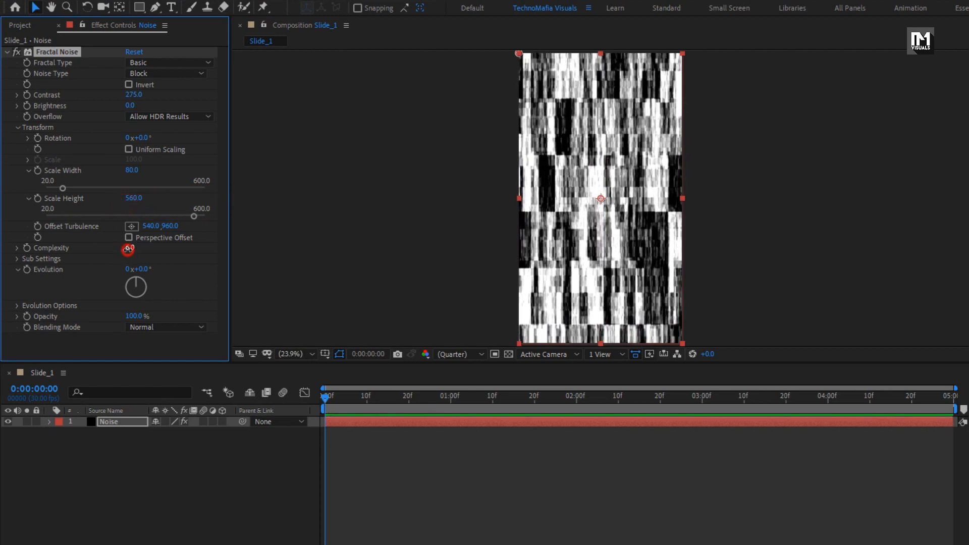
- Set the Fractal Noise complexity to 1 and collapse the effect's settings
text(1)
key(Return)
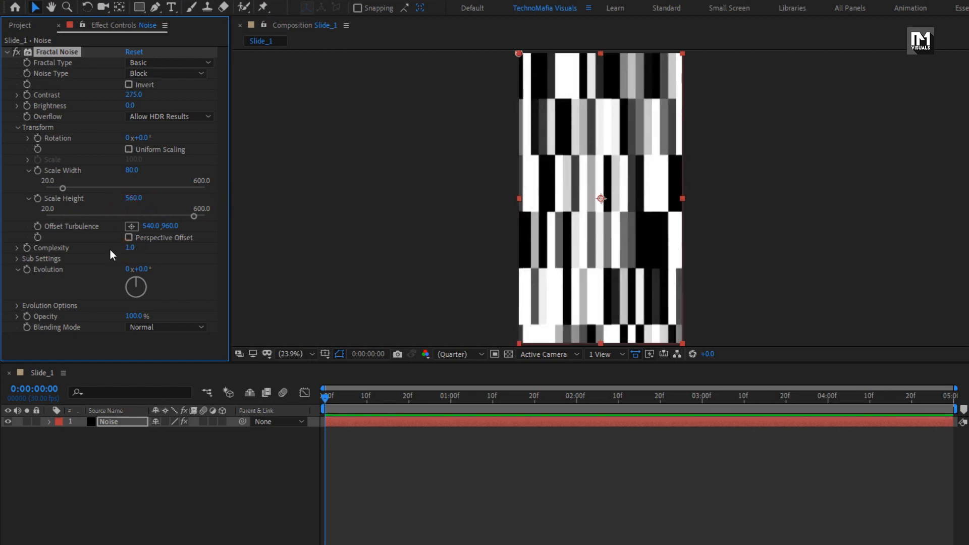
click(8, 53)
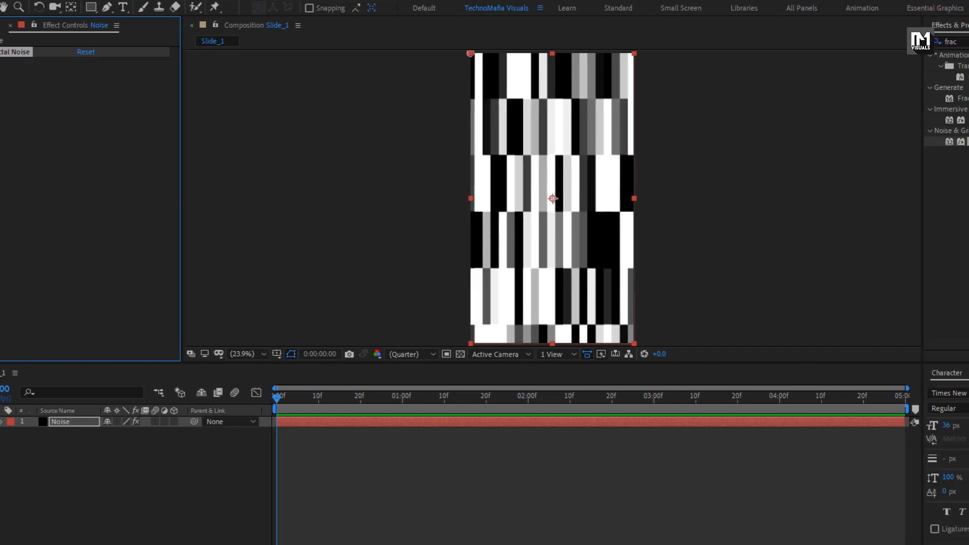
- Find the Turbulent Displace effect and apply it to the Noise layer
click(860, 41)
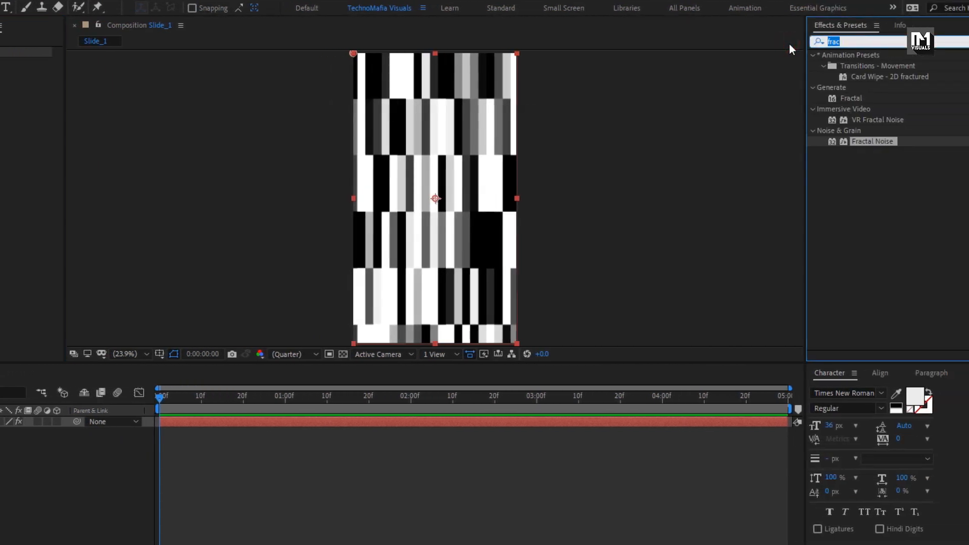
text(tur)
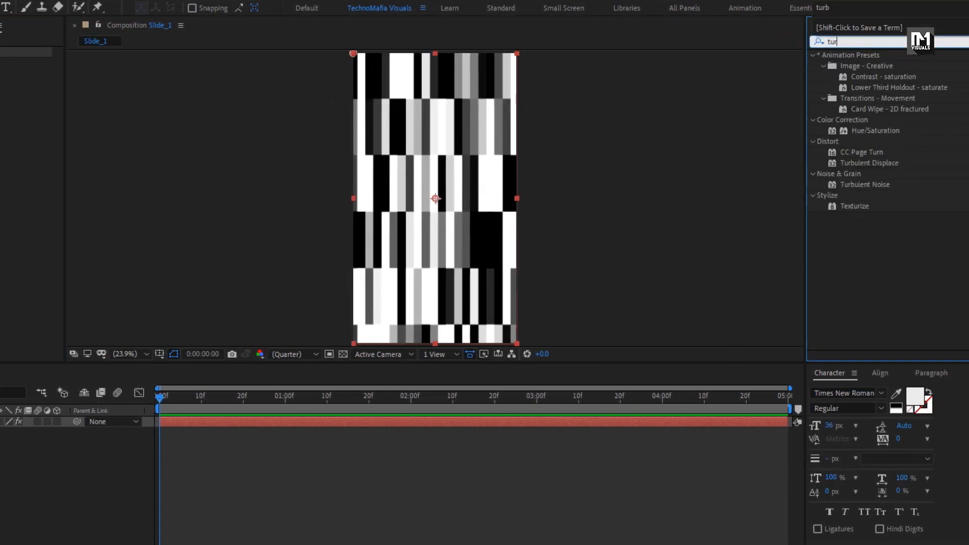
drag(857, 163, 443, 168)
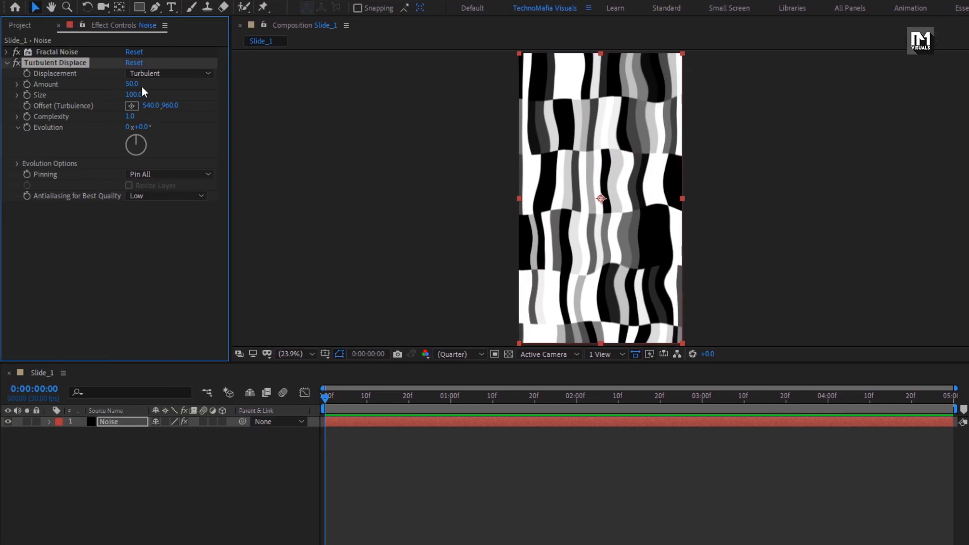
- Set the Turbulent Displace amount to 160 and its size to 200
text(160)
key(Return)
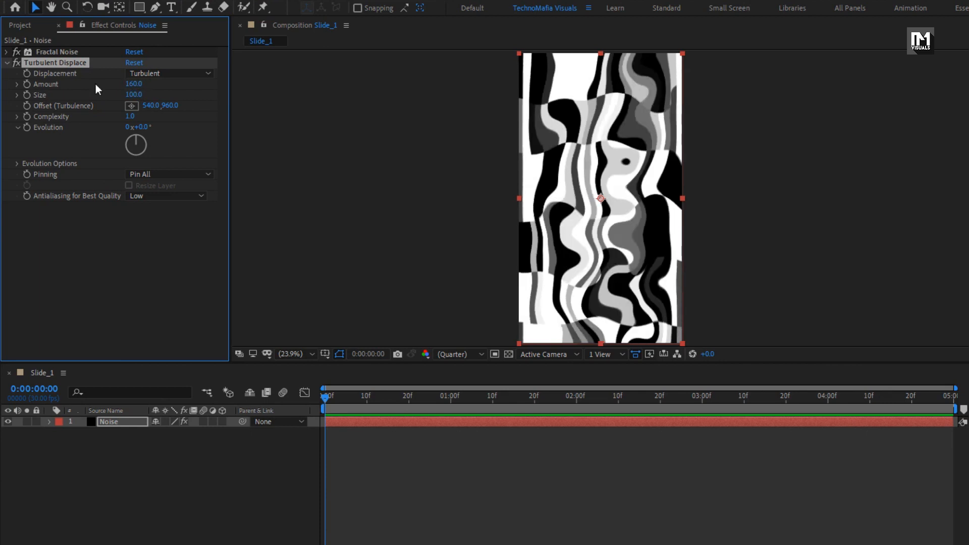
click(132, 96)
text(200)
key(Return)
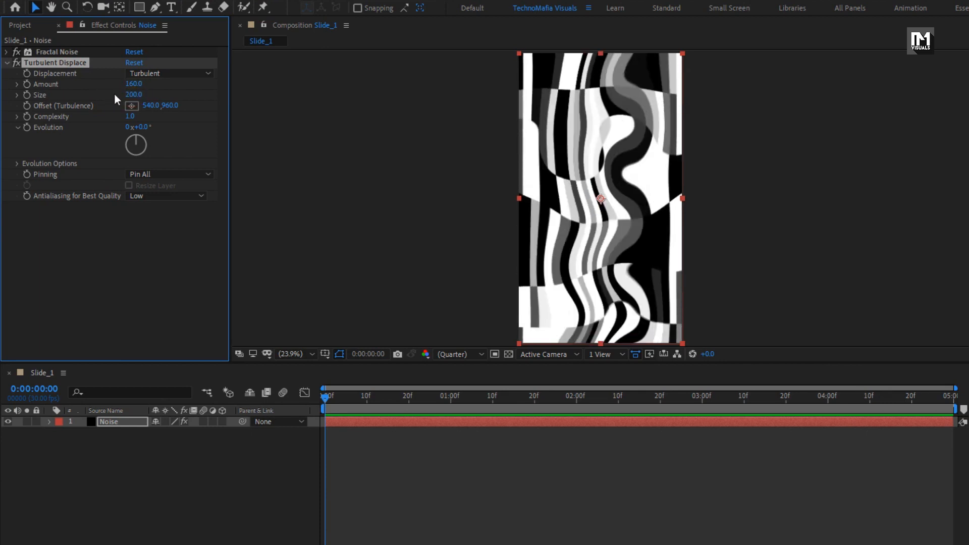
- Keyframe the Turbulent Displace offset at the composition's start, and at 0:00:04:29 move it to about 1080.8, 964.2 at the frame's right edge
click(343, 408)
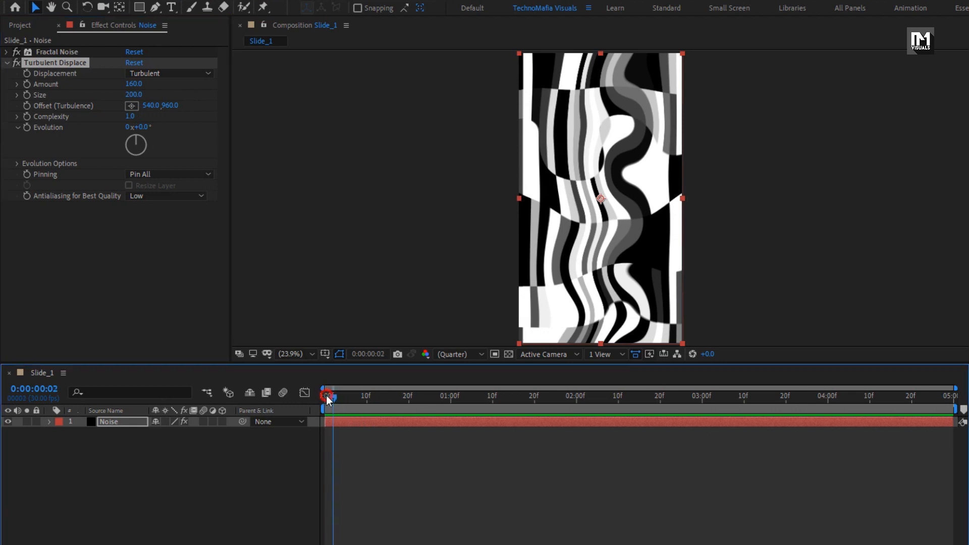
click(25, 105)
drag(325, 398, 953, 402)
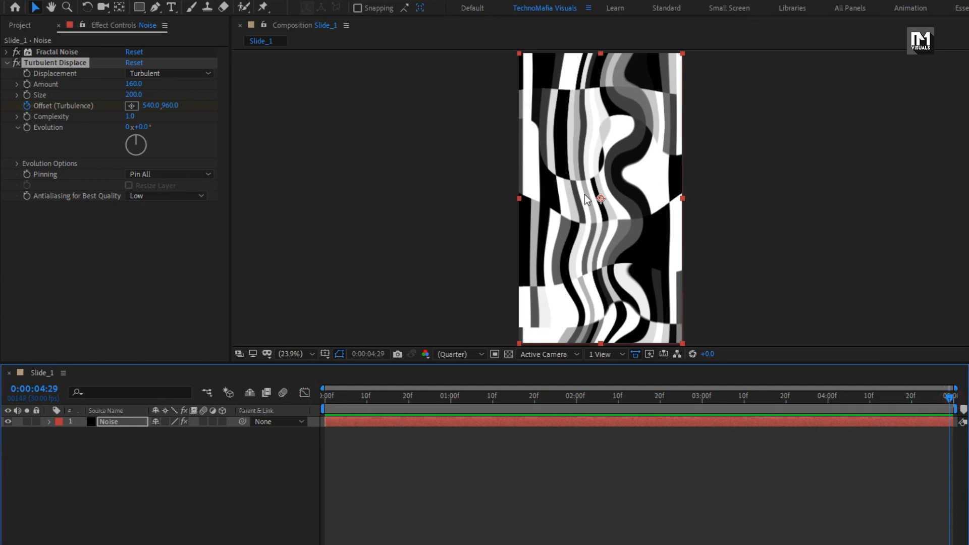
drag(600, 198, 682, 198)
drag(952, 401, 312, 404)
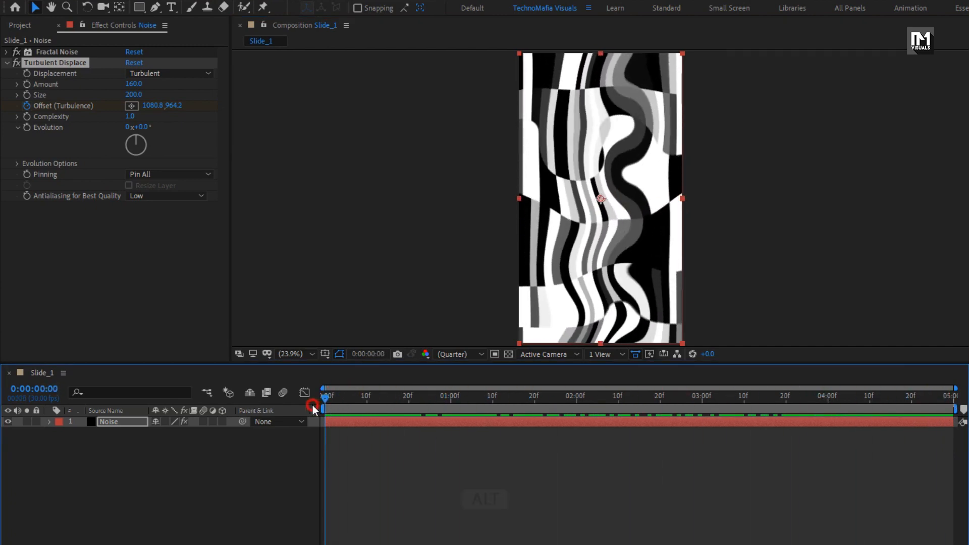
- Add the expression time*50 to the Turbulent Displace evolution, preview the motion up to 0:00:03:00, and collapse the Noise layer's properties
alt+click(27, 127)
text(time)
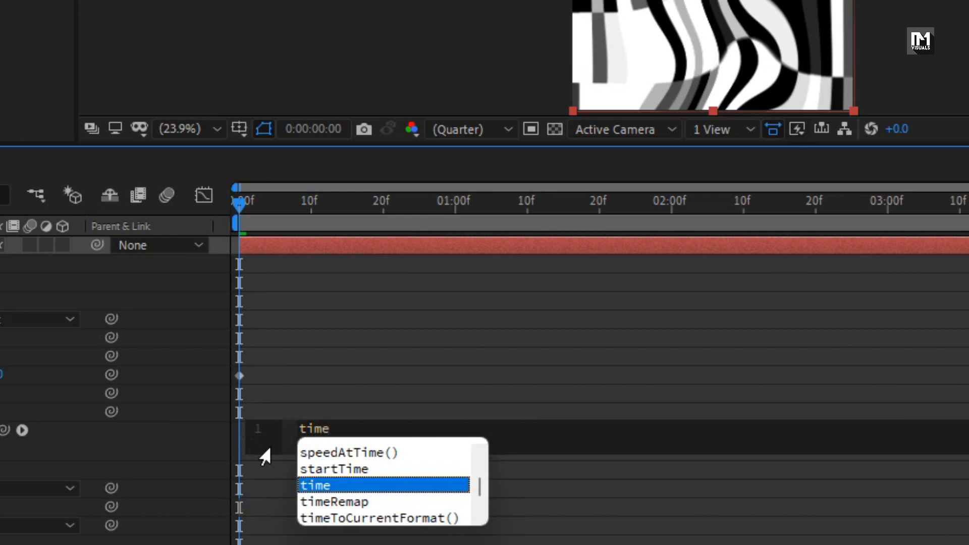
key(Return)
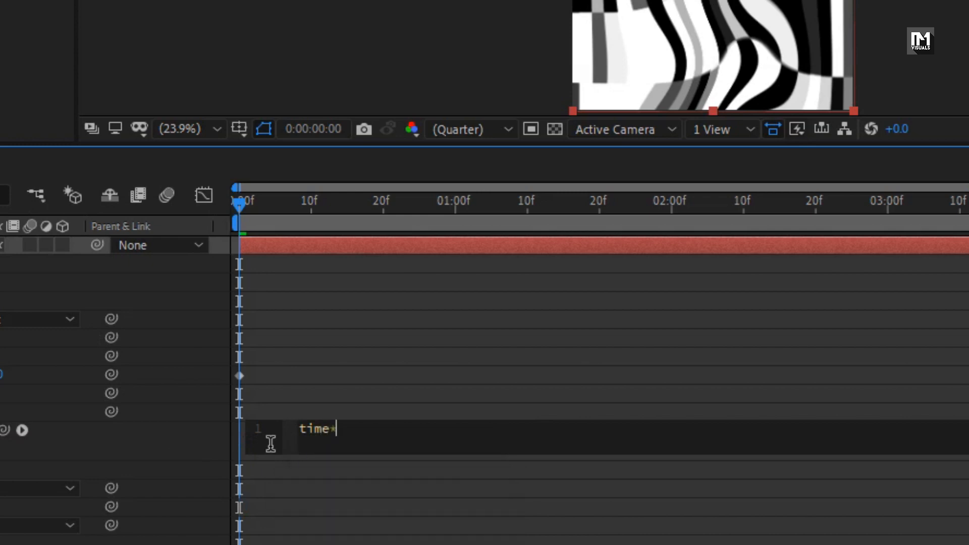
key(KP_Enter)
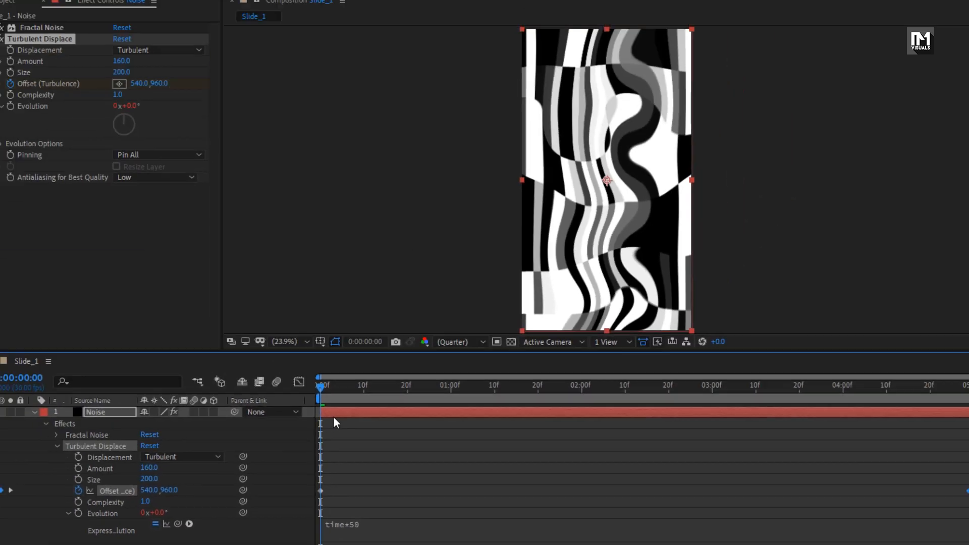
click(260, 200)
drag(337, 399, 702, 401)
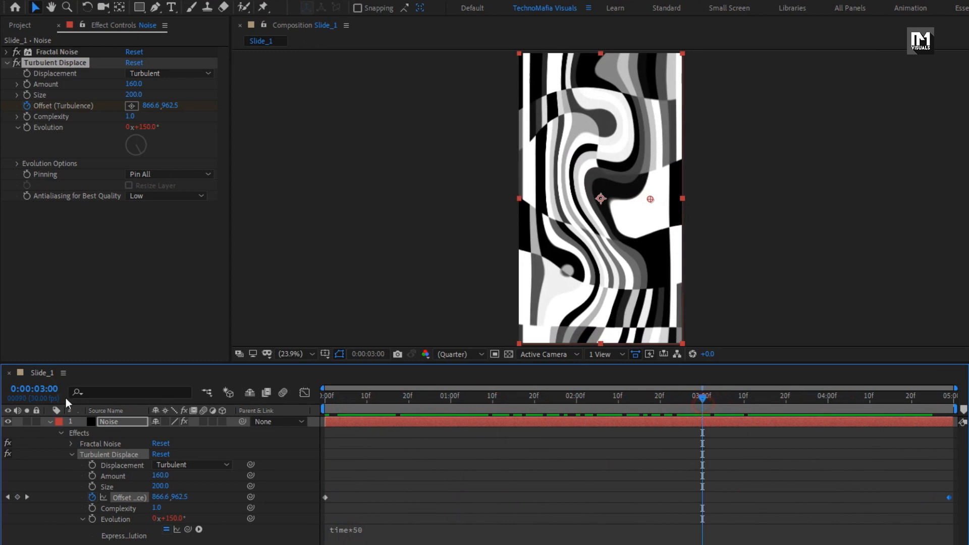
click(49, 421)
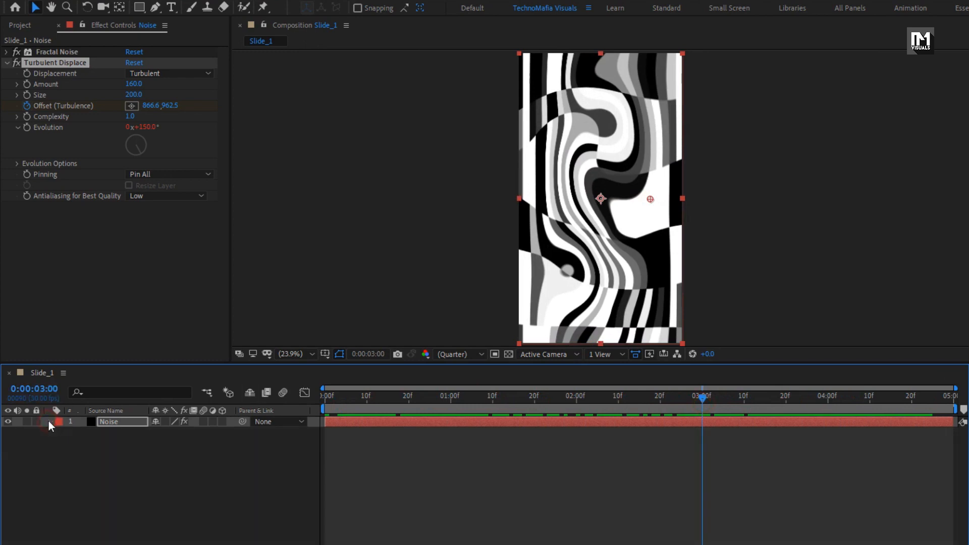
- Find the Fast Box Blur effect and apply it to the Noise layer
click(7, 63)
drag(844, 41, 809, 42)
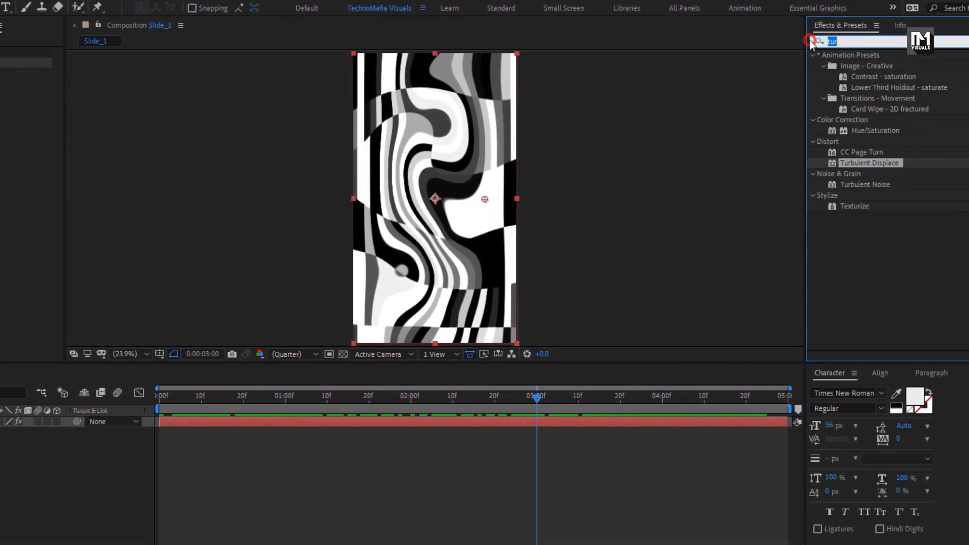
text(fast)
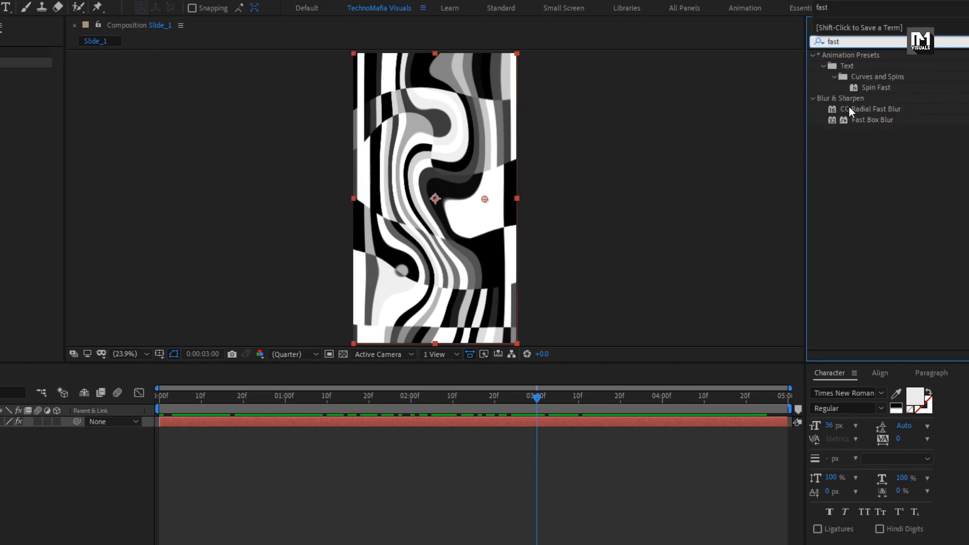
click(856, 120)
drag(868, 121, 437, 180)
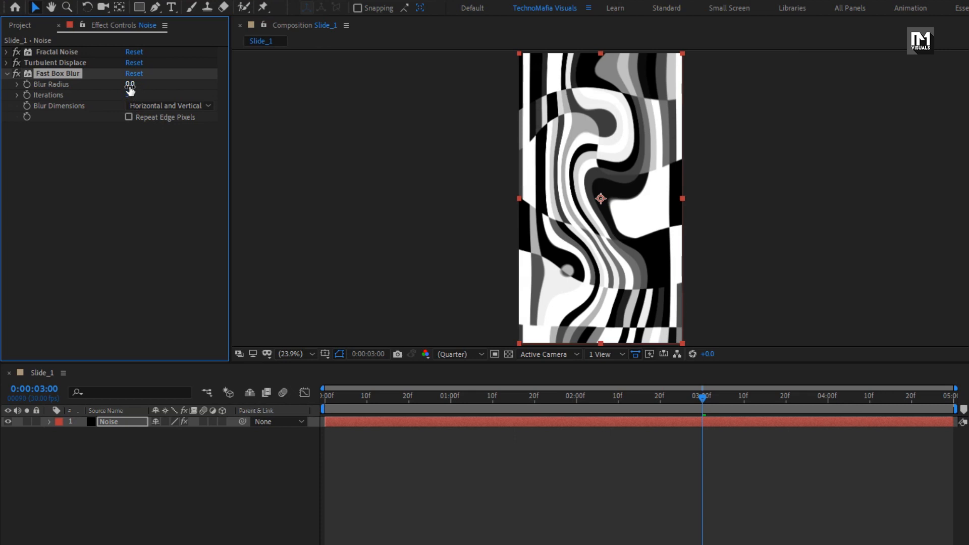
- Set Fast Box Blur to 1 iteration with Repeat Edge Pixels on and a blur radius of 28, and preview the result
click(130, 85)
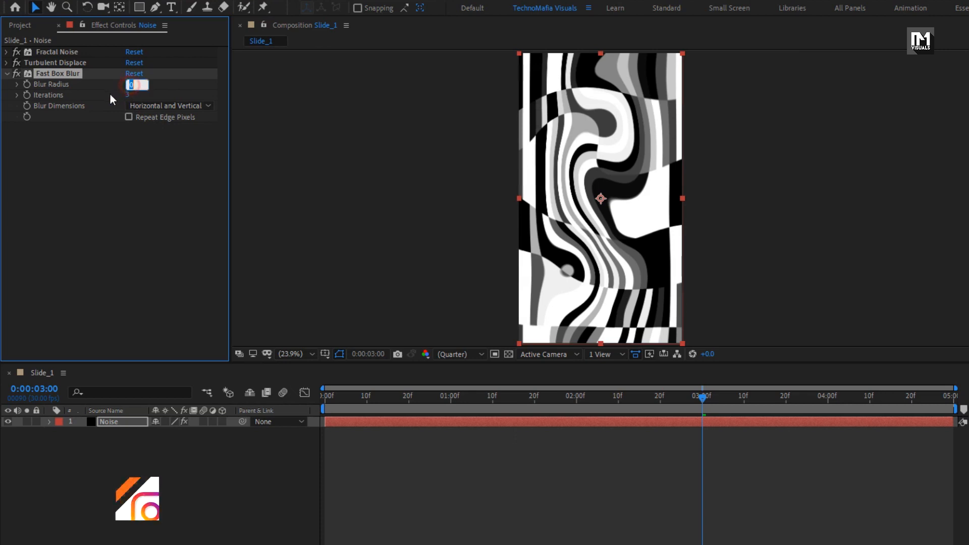
text(50)
key(Return)
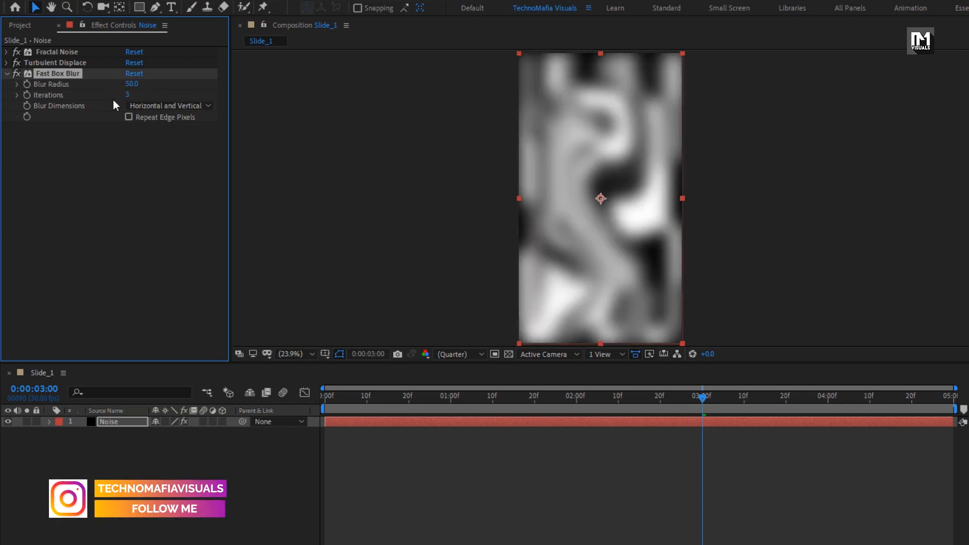
click(128, 95)
text(1)
key(Return)
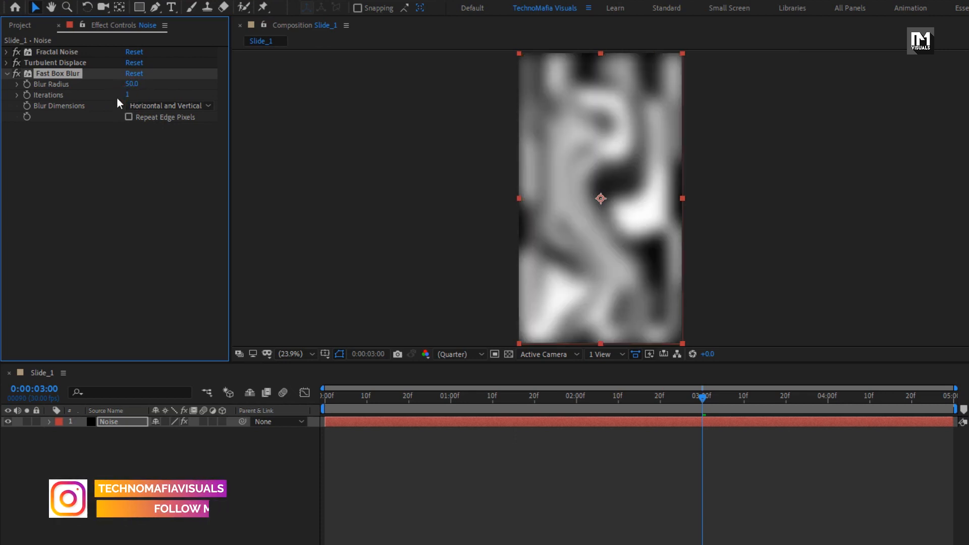
click(128, 117)
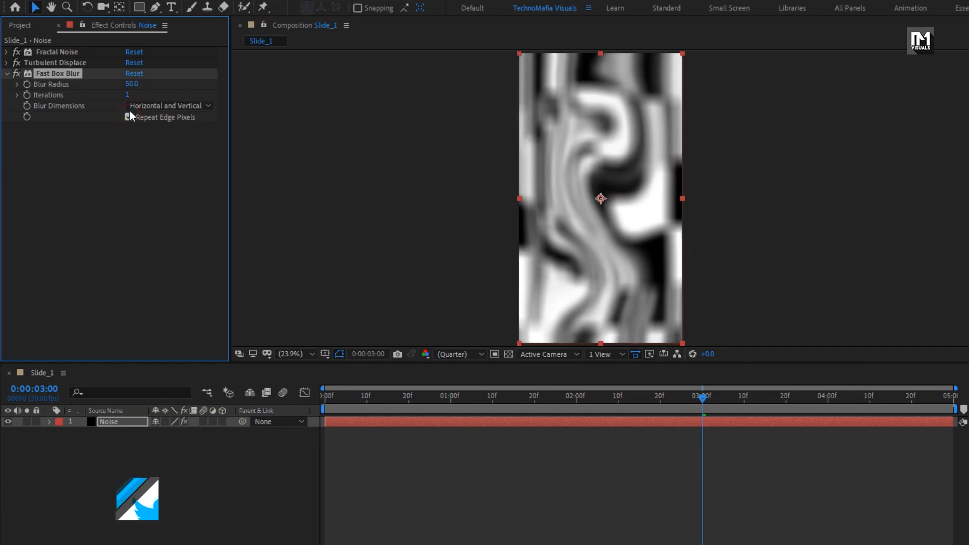
drag(130, 84, 111, 83)
drag(322, 399, 413, 404)
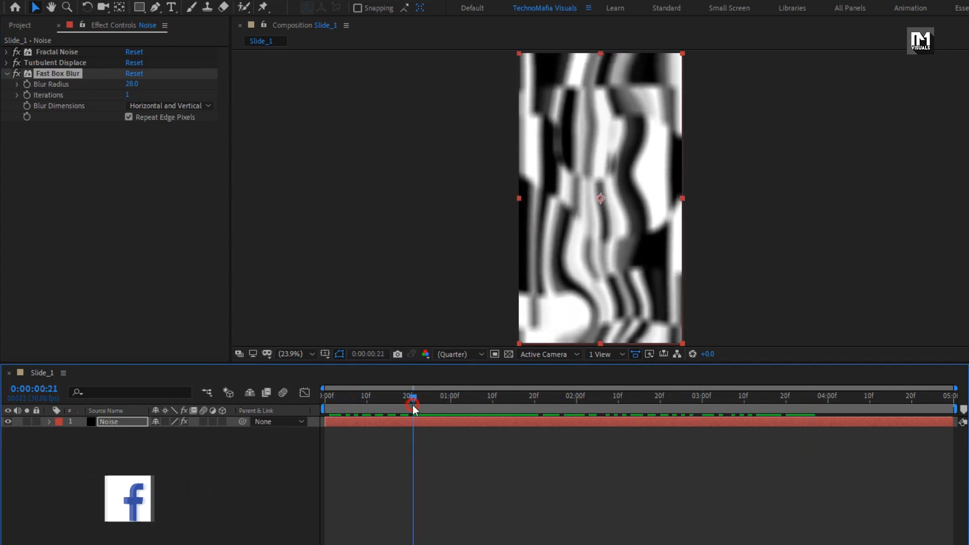
- Pre-compose the Noise layer as Reflection_map, moving all attributes into the new composition, and deselect it
click(126, 425)
right_click(125, 423)
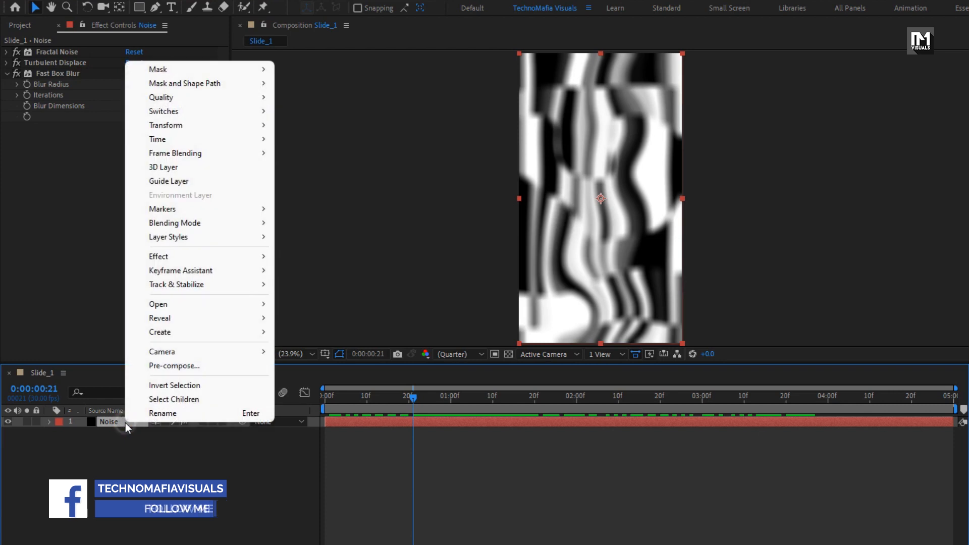
click(159, 368)
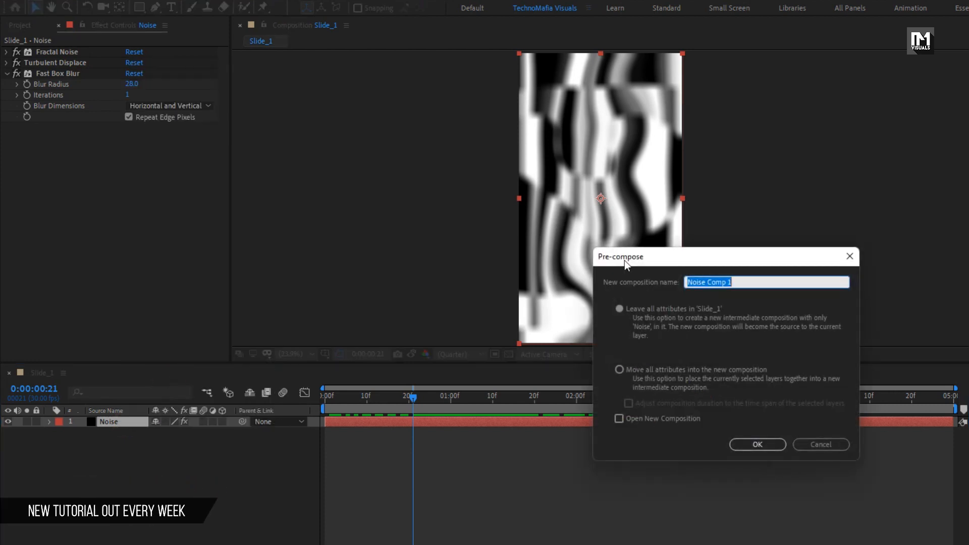
drag(625, 260, 365, 231)
text(R)
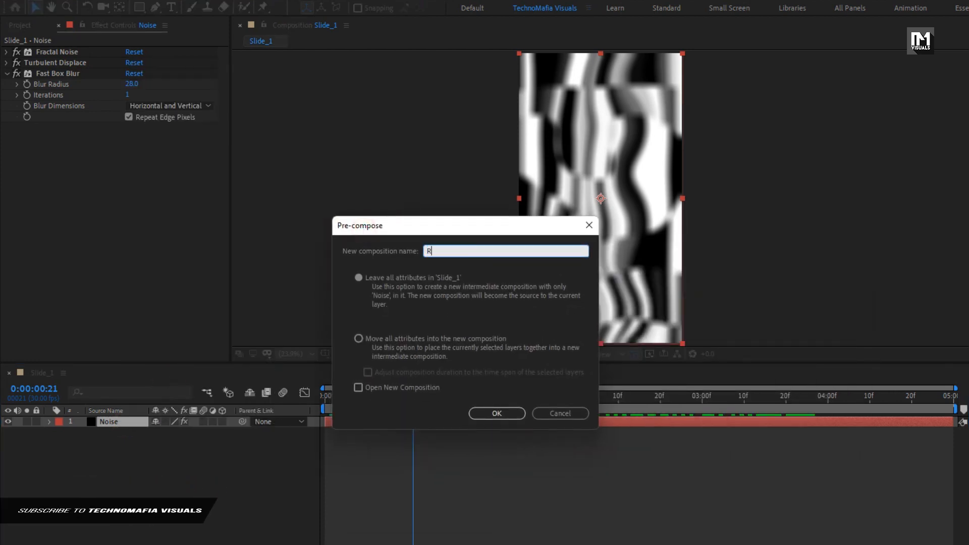
text(eflection_map)
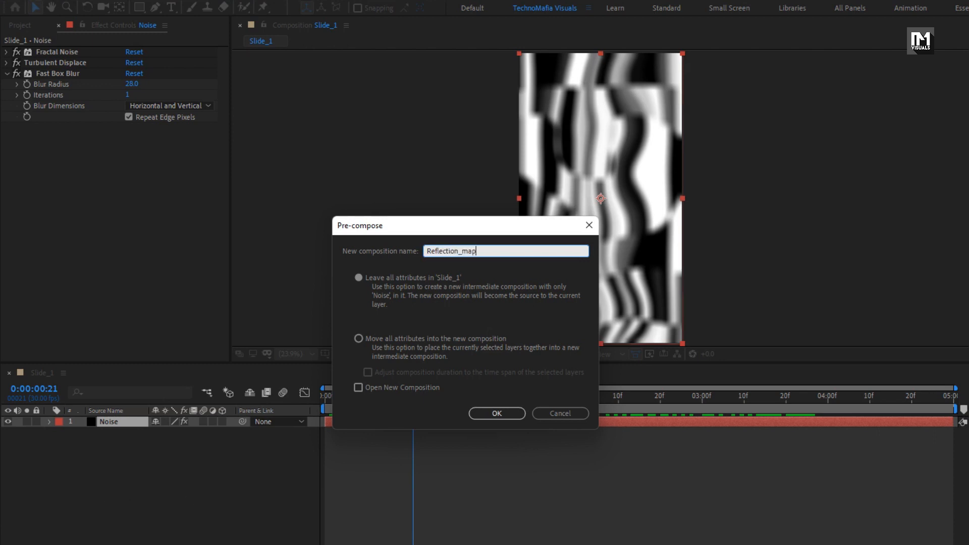
click(382, 338)
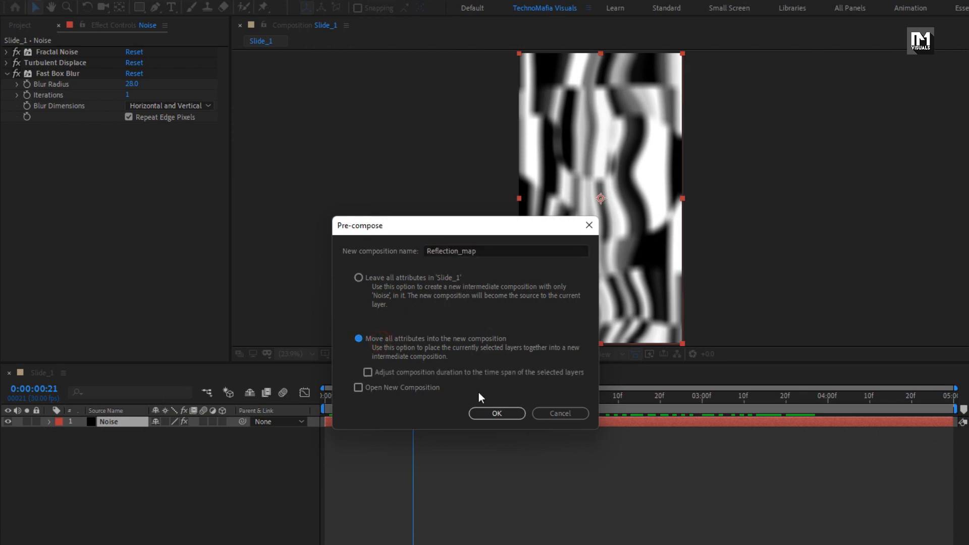
click(482, 415)
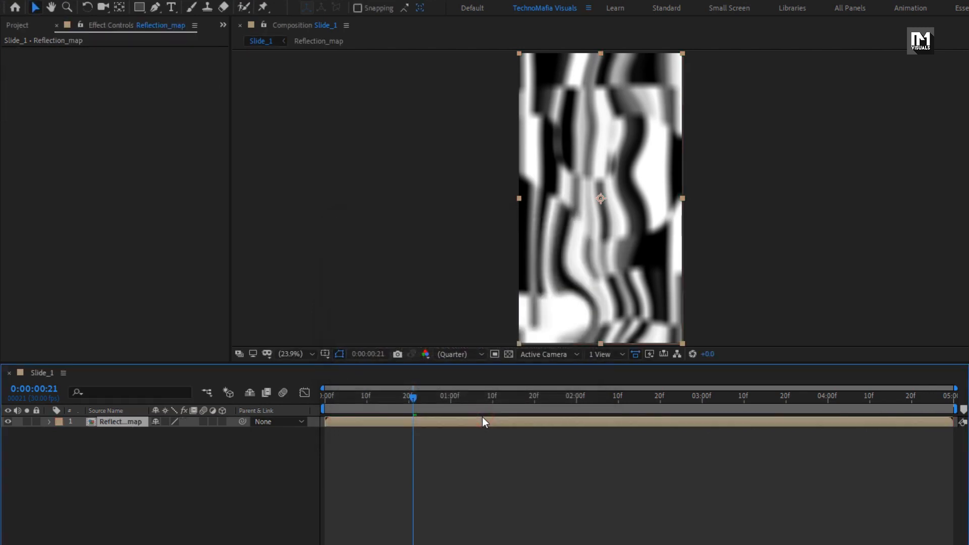
click(128, 440)
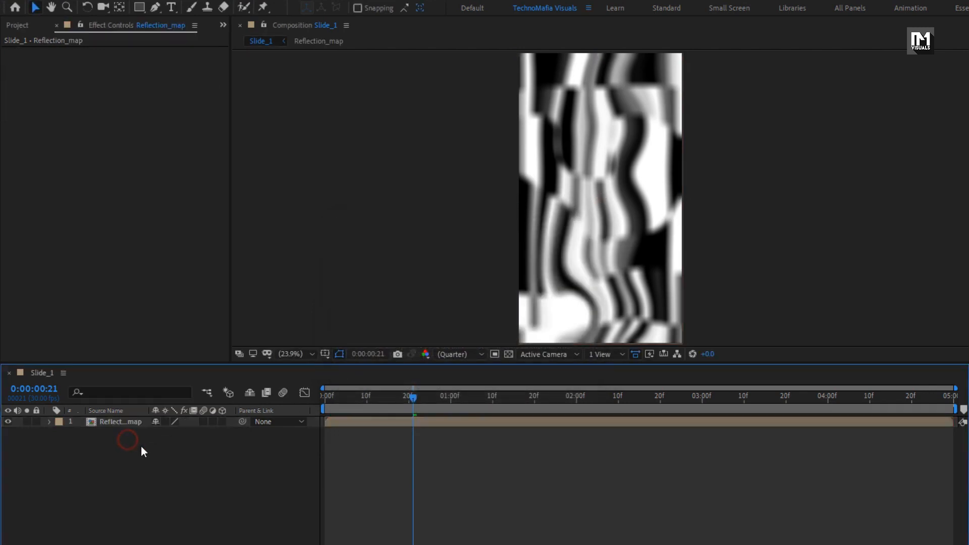
- Choose the Ellipse tool and set the shape fill to None
click(142, 11)
click(143, 11)
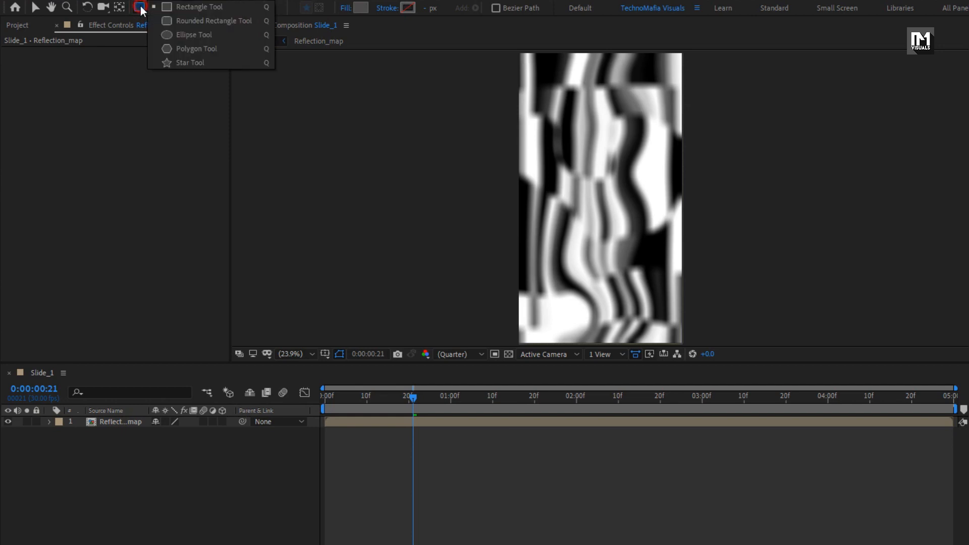
click(207, 34)
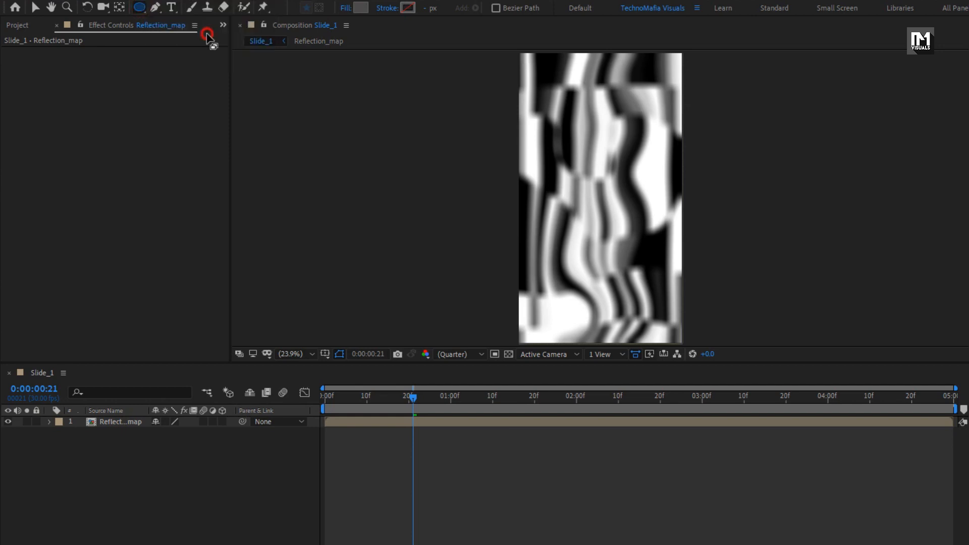
click(349, 10)
drag(681, 321, 316, 165)
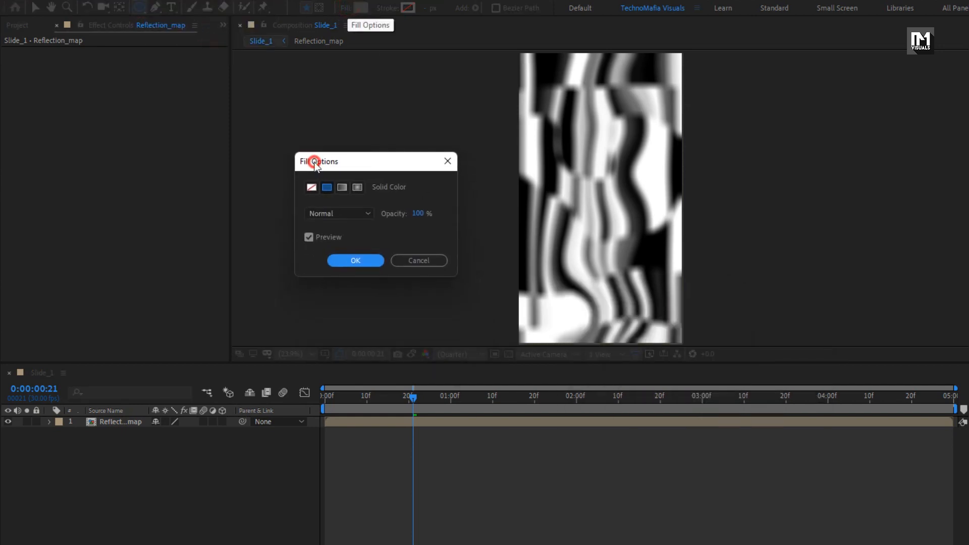
click(311, 188)
click(344, 262)
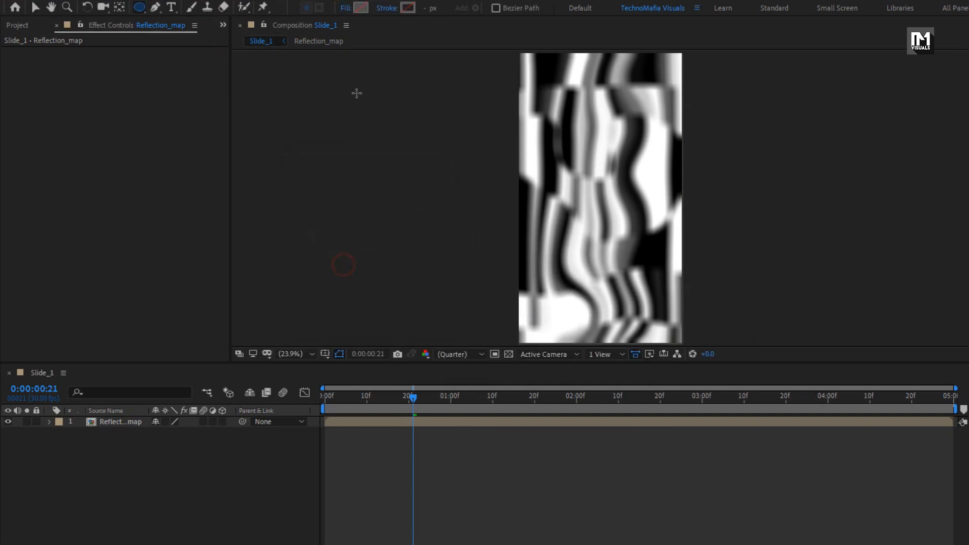
- Set the shape stroke to Solid Color and create a frame-filling ellipse as a new shape layer
click(390, 10)
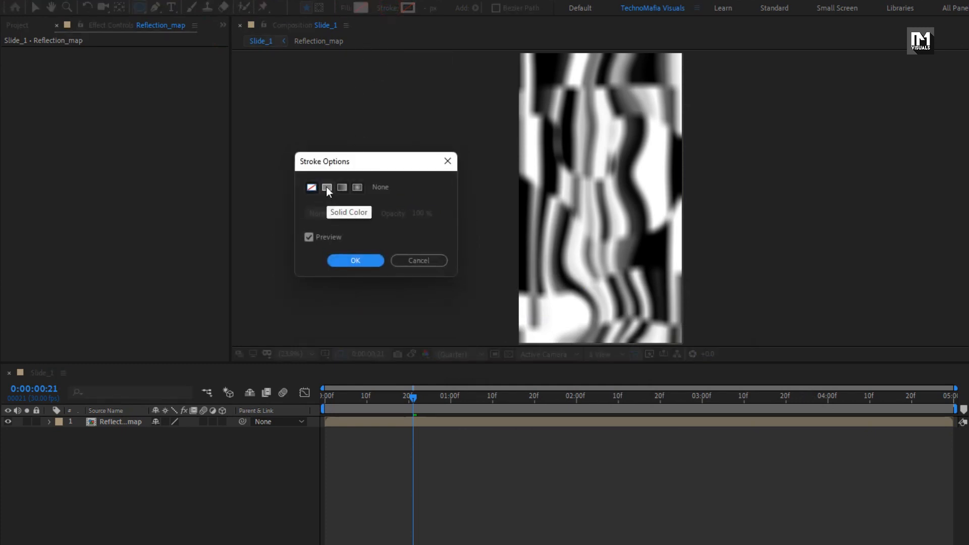
click(326, 187)
click(355, 260)
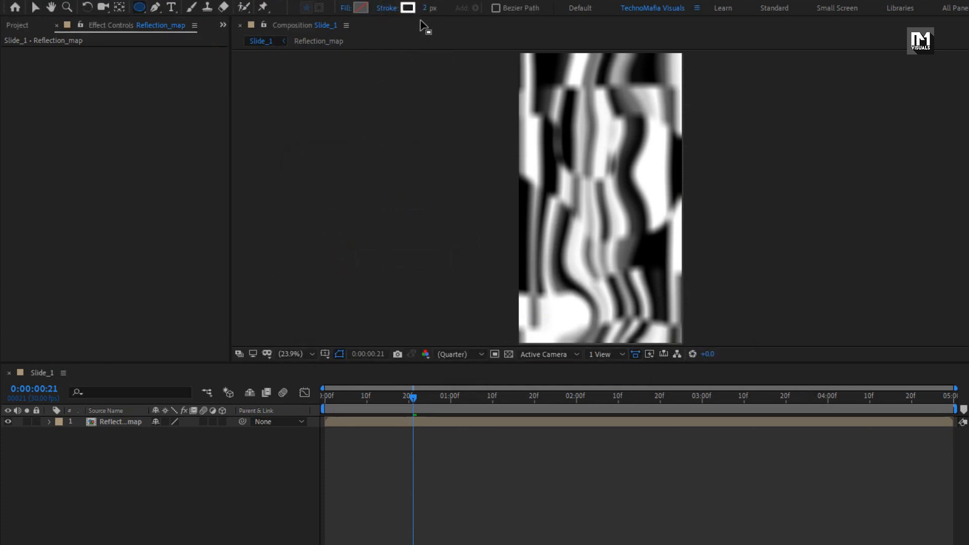
double_click(139, 8)
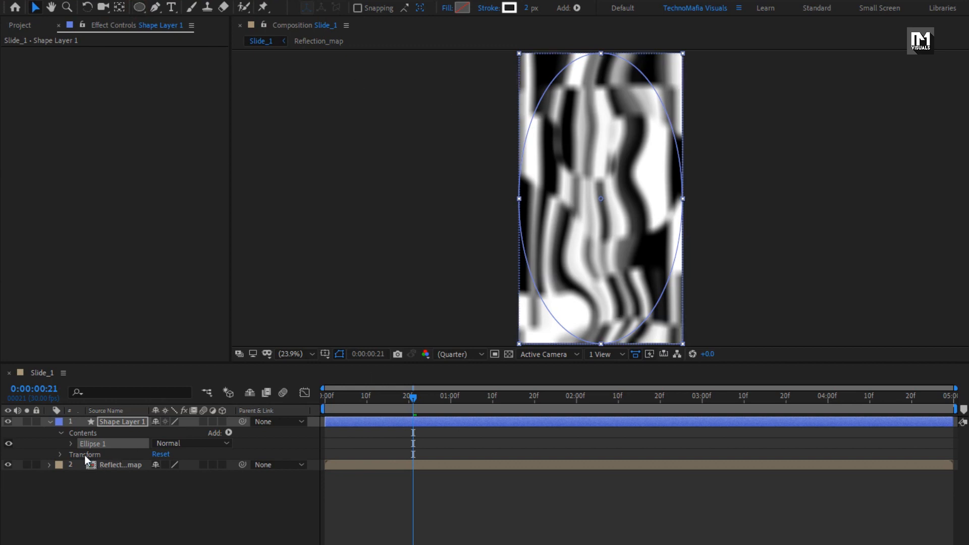
- Set the ellipse path's size to 900 x 1250 with its proportions unlinked
click(71, 443)
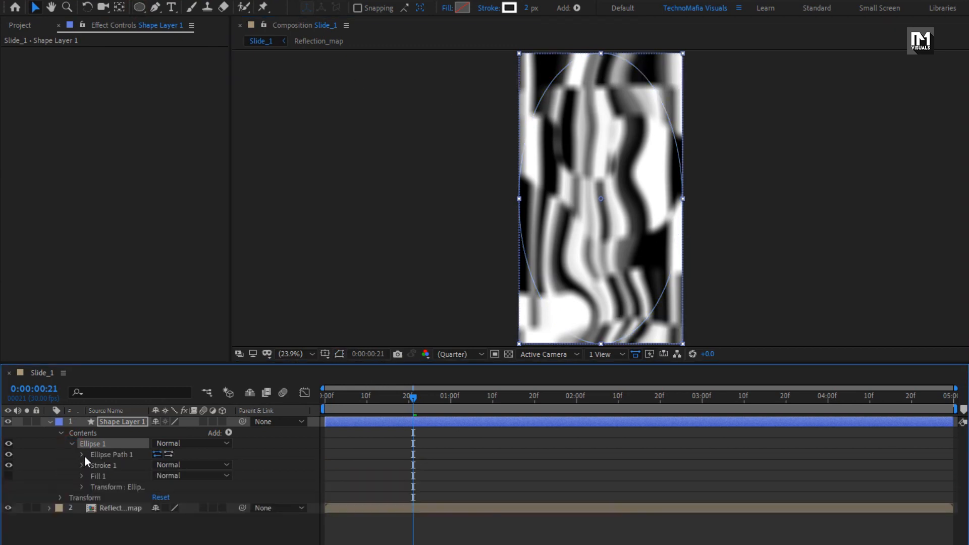
click(82, 454)
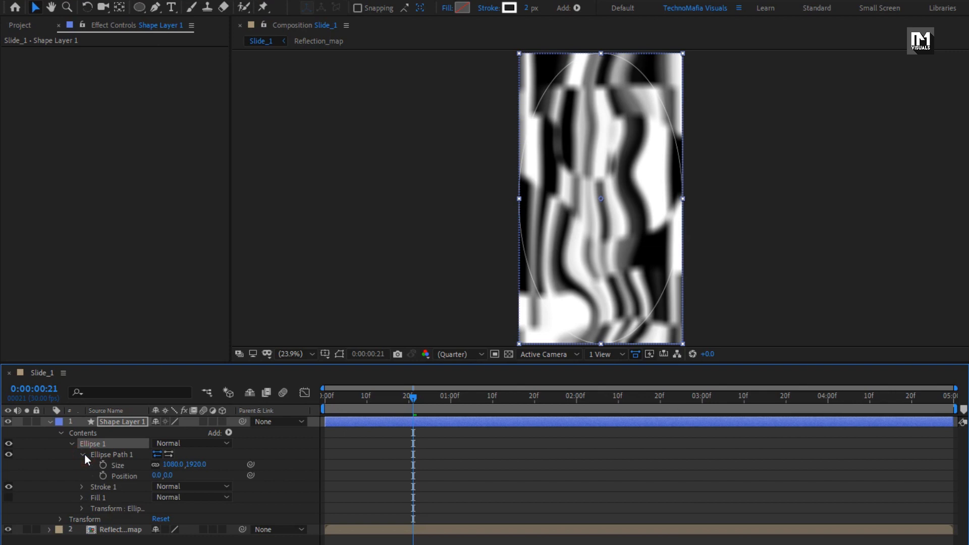
click(156, 465)
text(900)
key(Return)
click(191, 464)
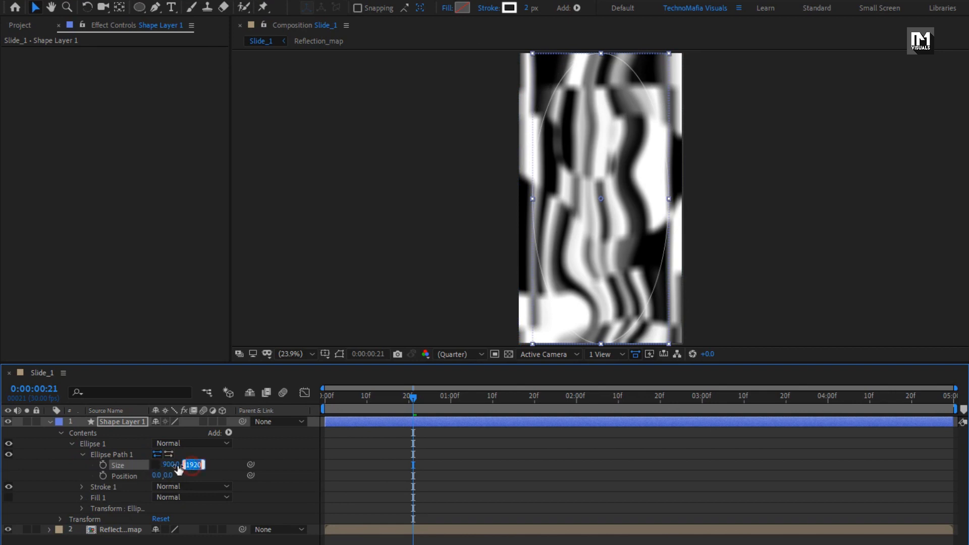
text(125)
key(Return)
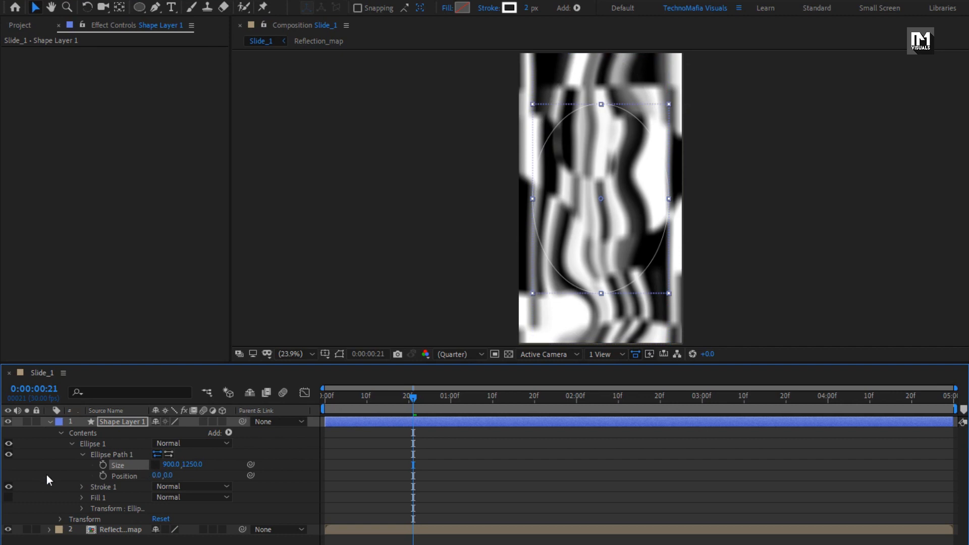
- Set the ellipse's stroke width to 10, collapse the shape layer's properties and deselect it
click(81, 487)
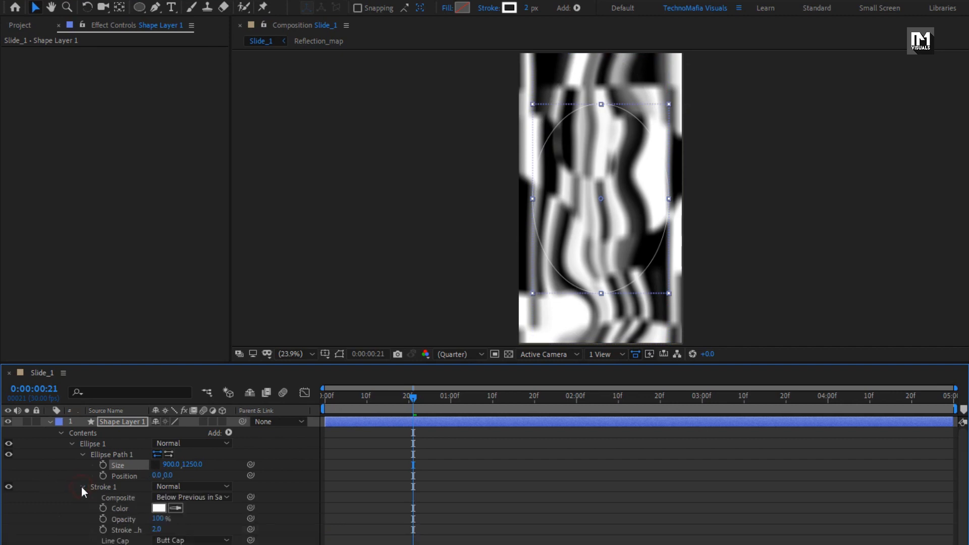
click(155, 530)
key(Return)
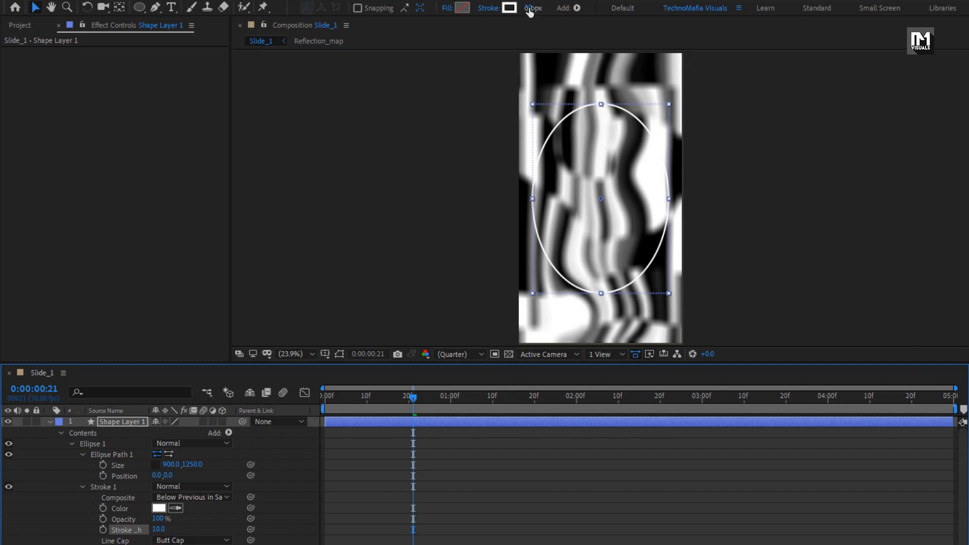
click(50, 422)
click(96, 442)
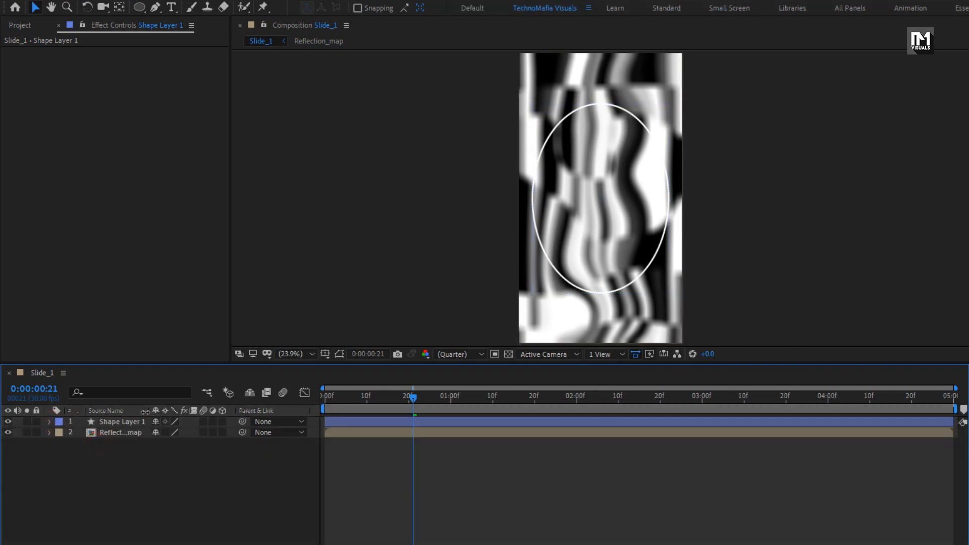
- Set the Reflection_map layer's track matte to Alpha Matte, using the ellipse shape layer above it
drag(150, 412, 174, 412)
click(117, 434)
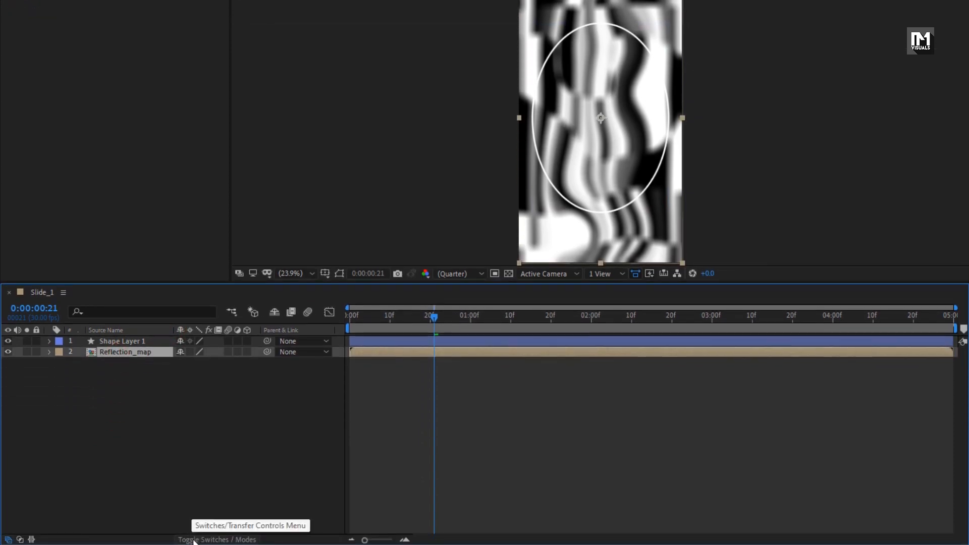
click(188, 537)
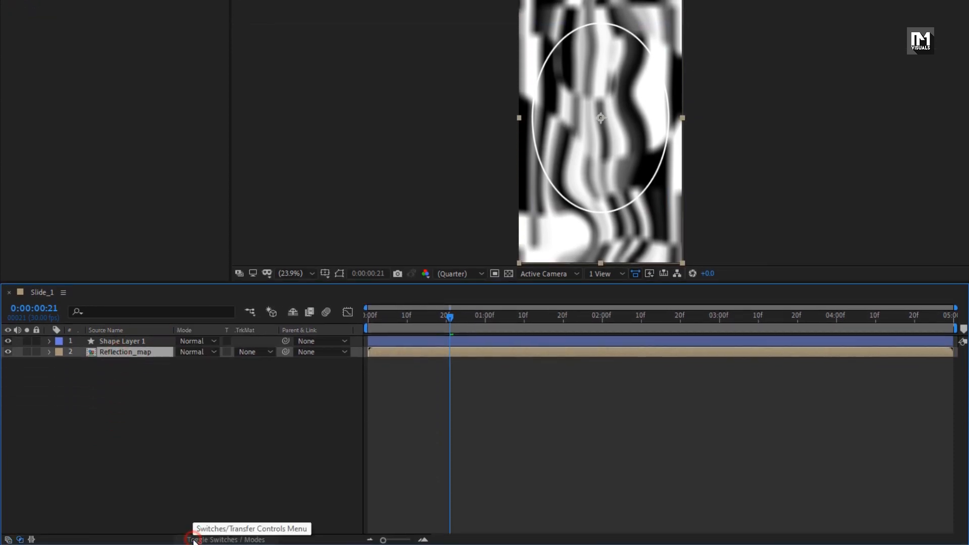
click(249, 352)
click(337, 384)
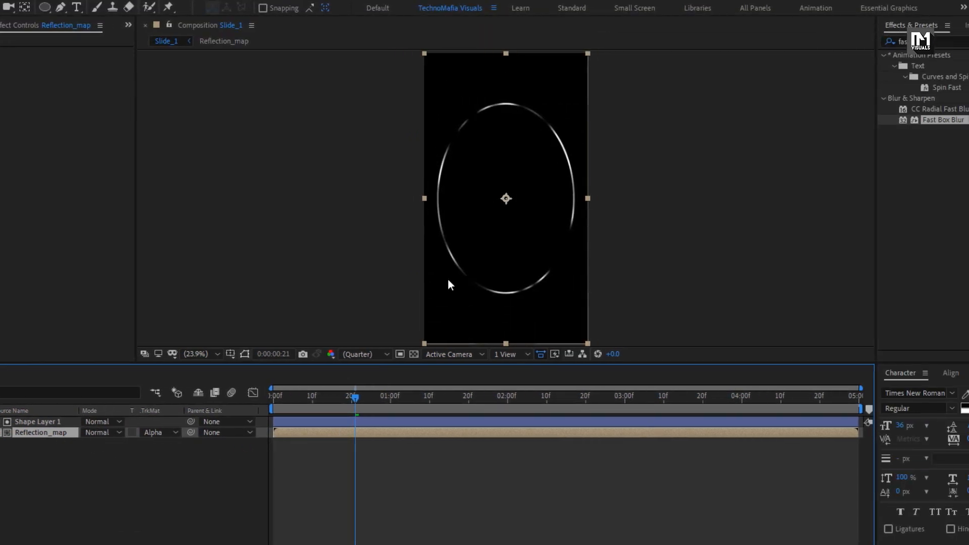
- Find the CC Blobbylize effect and apply it to the Reflection_map layer
click(822, 38)
text(cc b)
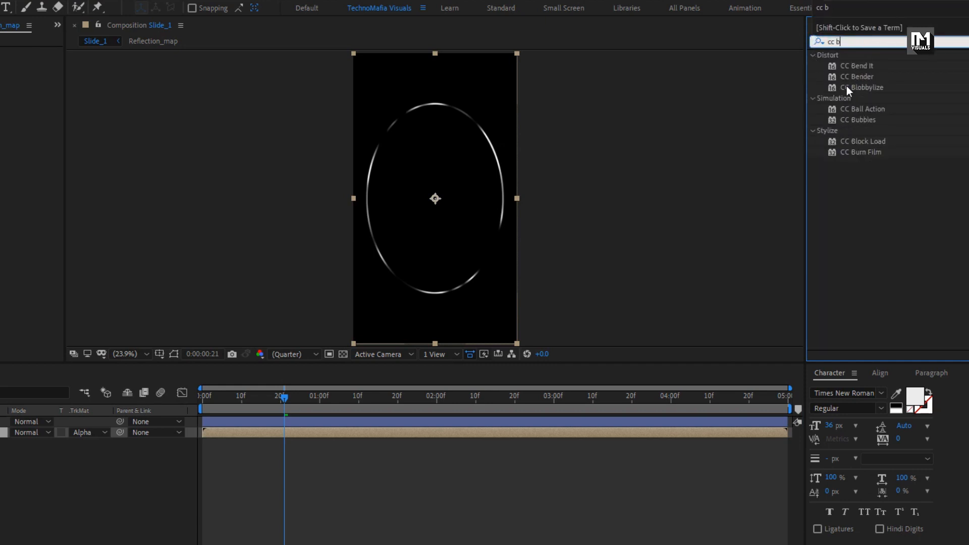
click(848, 87)
double_click(857, 86)
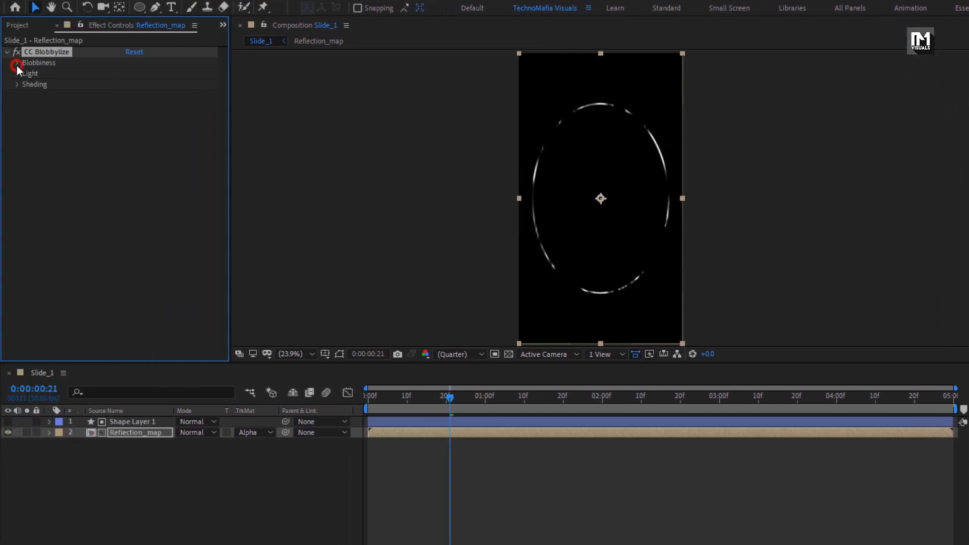
- Set CC Blobbylize's Blob Layer to Shape Layer 1 and its Property to Alpha
click(17, 64)
click(146, 73)
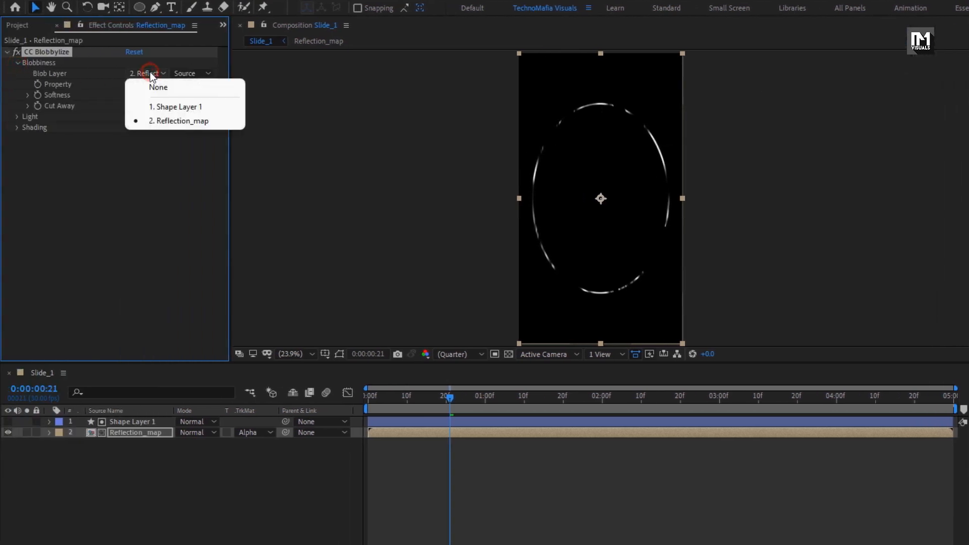
click(203, 108)
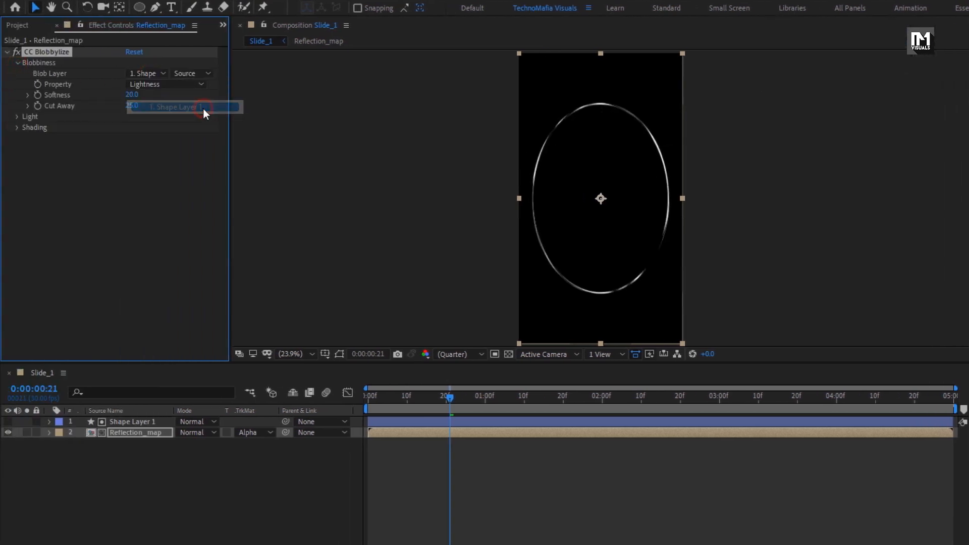
click(142, 84)
click(163, 140)
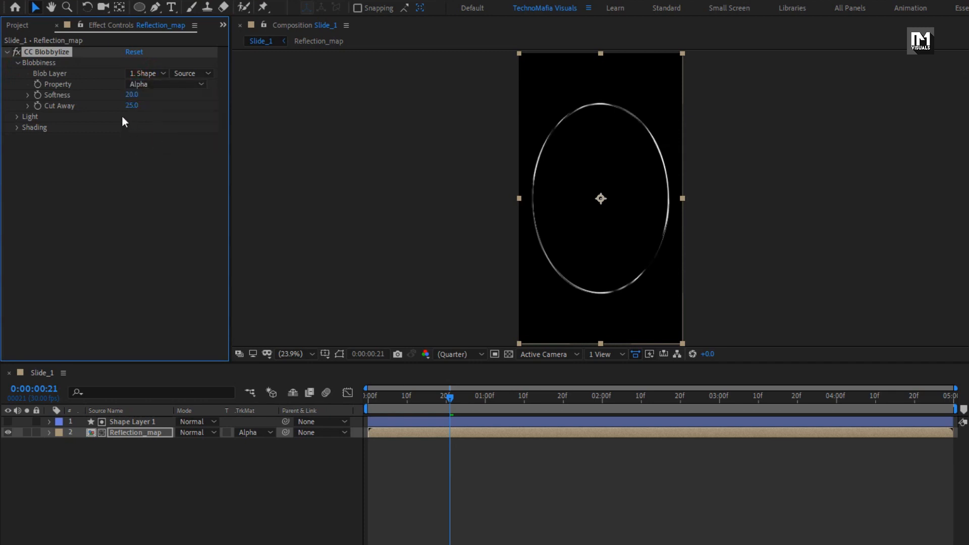
- Set the CC Blobbylize Softness to 2 and Cut Away to 5
click(128, 95)
text(2)
key(Return)
click(131, 105)
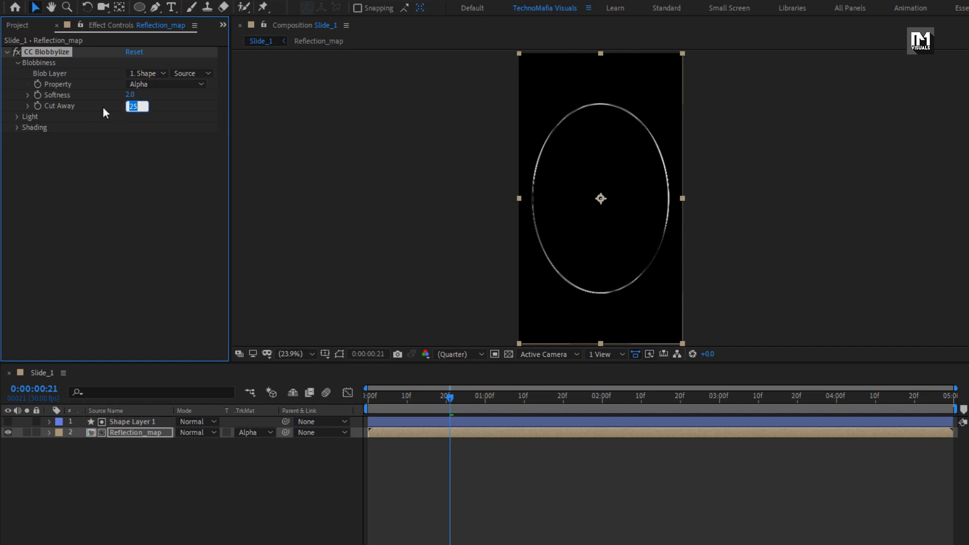
text(5)
key(Return)
- Create a new adjustment layer above the other layers and apply the Tritone effect to it
click(121, 462)
right_click(121, 462)
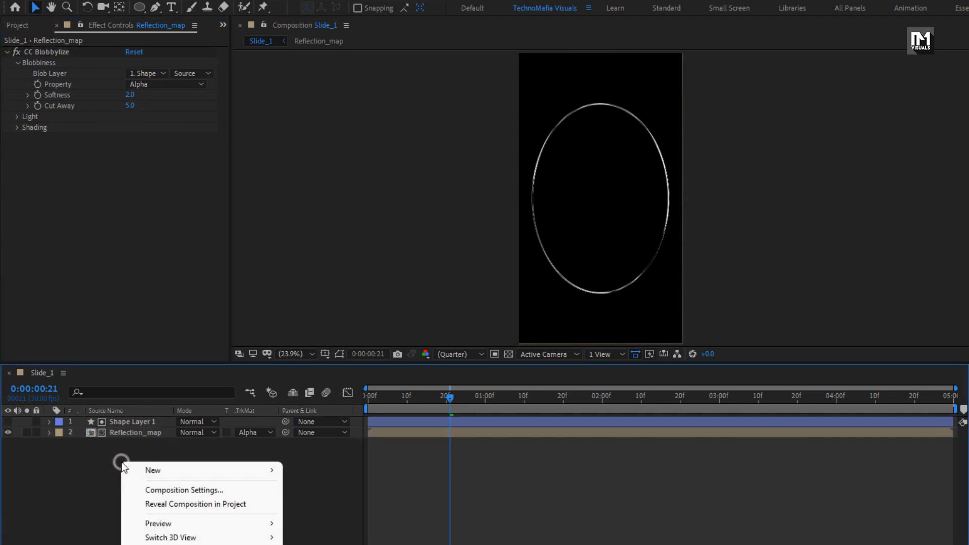
mouse_move(193, 471)
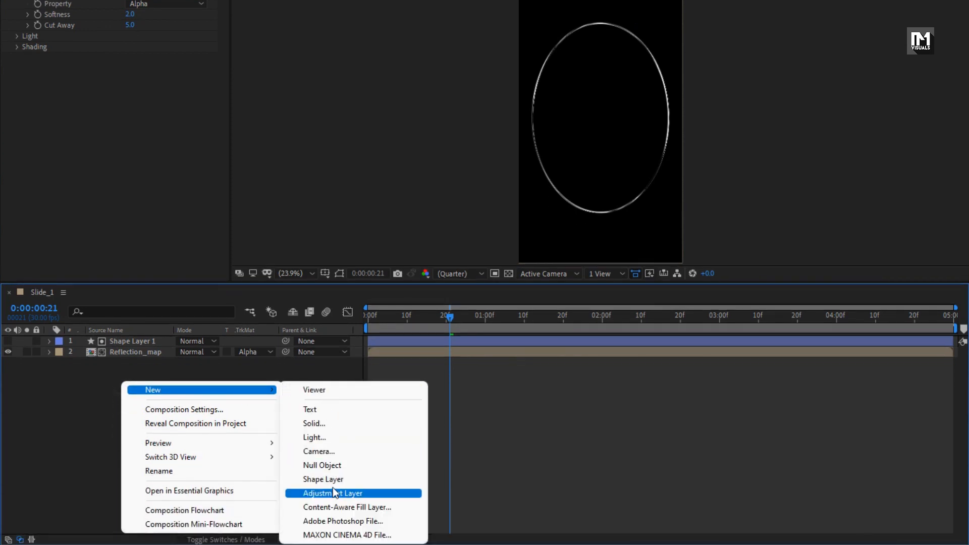
click(332, 487)
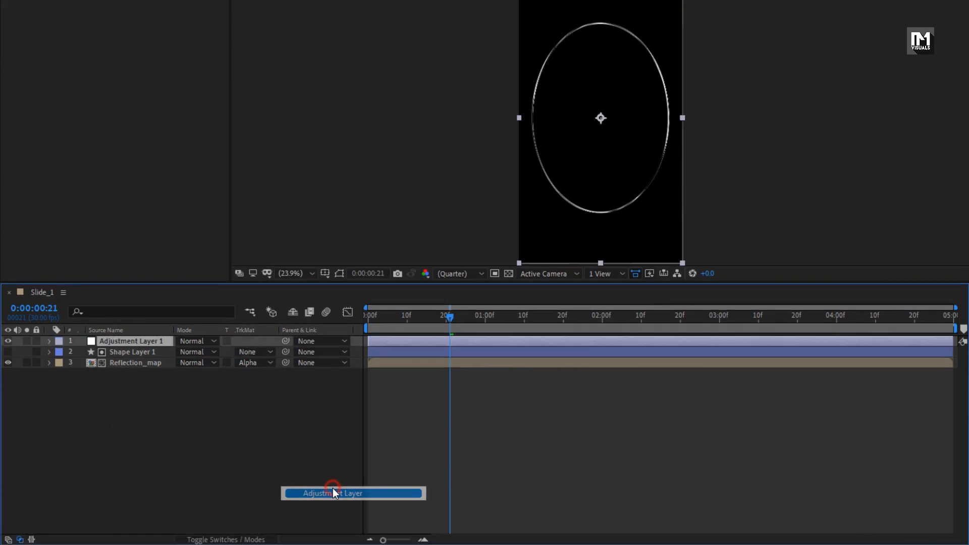
click(837, 41)
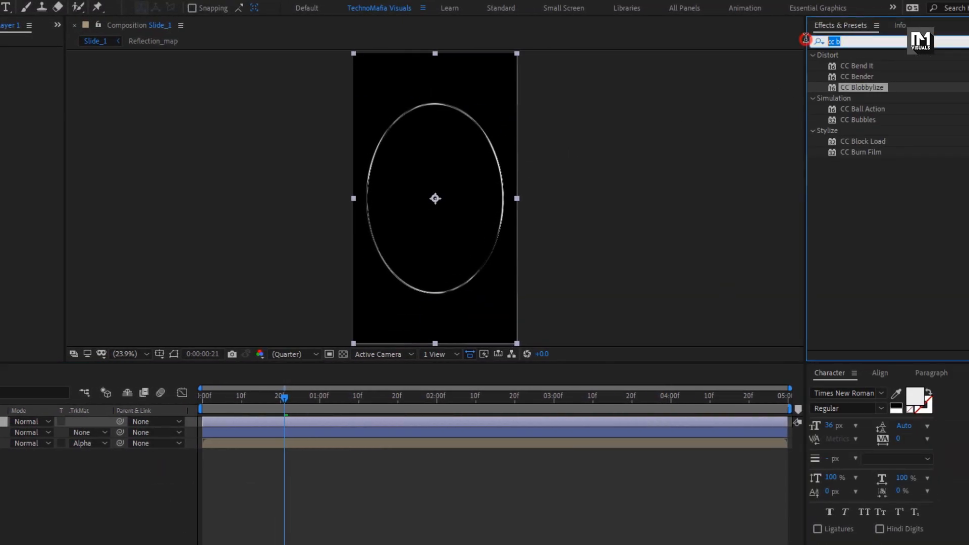
text(trit)
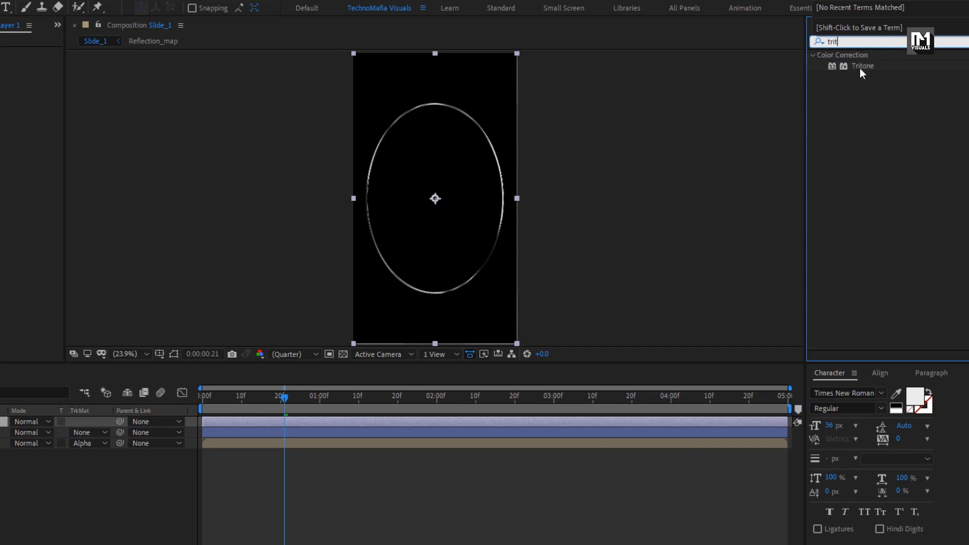
drag(858, 68, 455, 176)
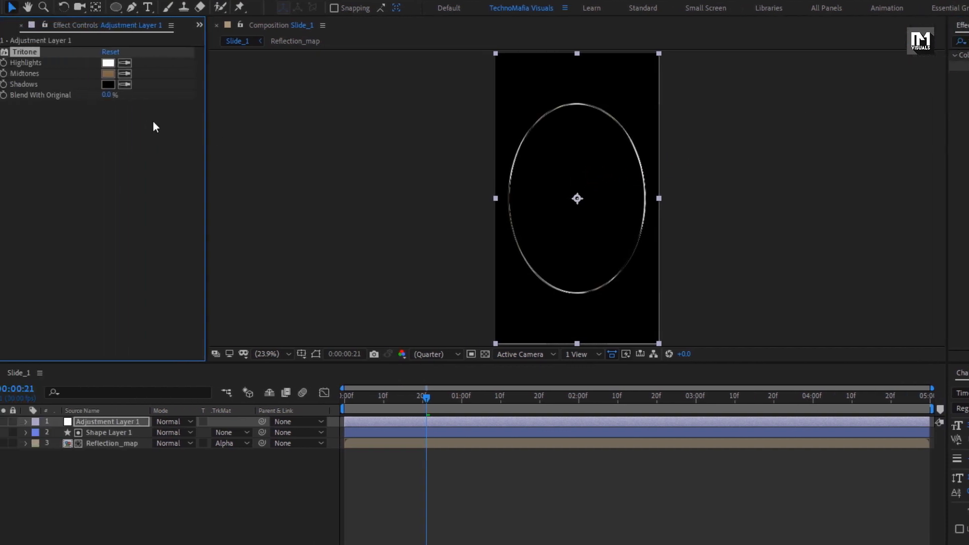
- Change the Tritone Midtones colour to a saturated orange and preview the ring up to 0:00:02:23
click(131, 75)
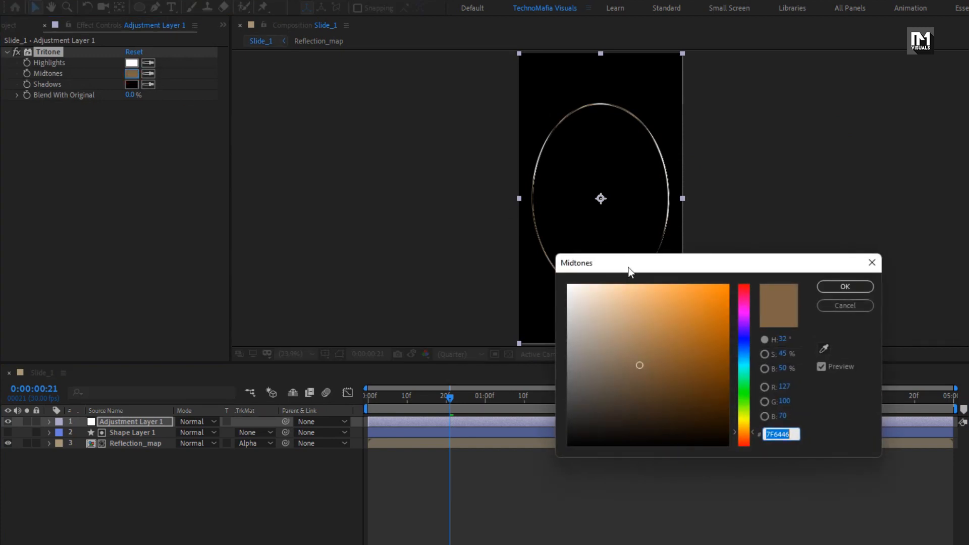
drag(630, 271, 246, 150)
mouse_move(320, 179)
mouse_down()
mouse_move(321, 161)
mouse_move(323, 186)
mouse_move(328, 179)
mouse_up()
click(446, 164)
drag(402, 398, 692, 399)
- Pre-compose the adjustment layer, Shape Layer 1 and Reflection_map into a new composition named Golden_ring
click(130, 471)
drag(142, 457, 117, 418)
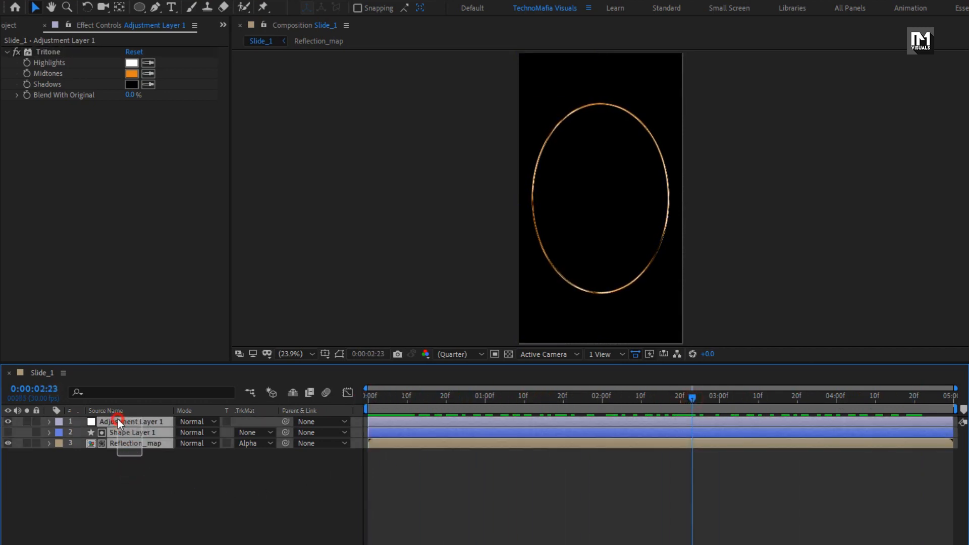
right_click(127, 422)
click(152, 371)
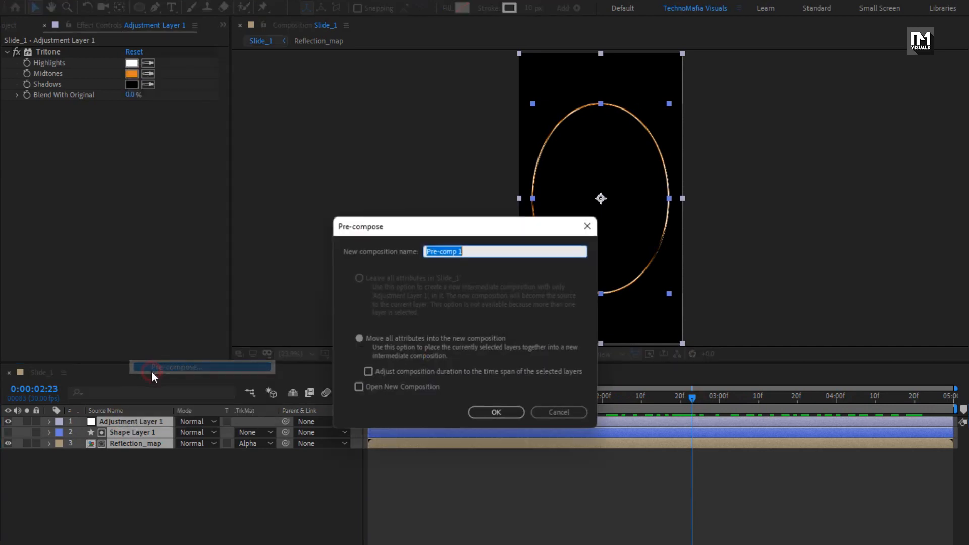
text(Golde)
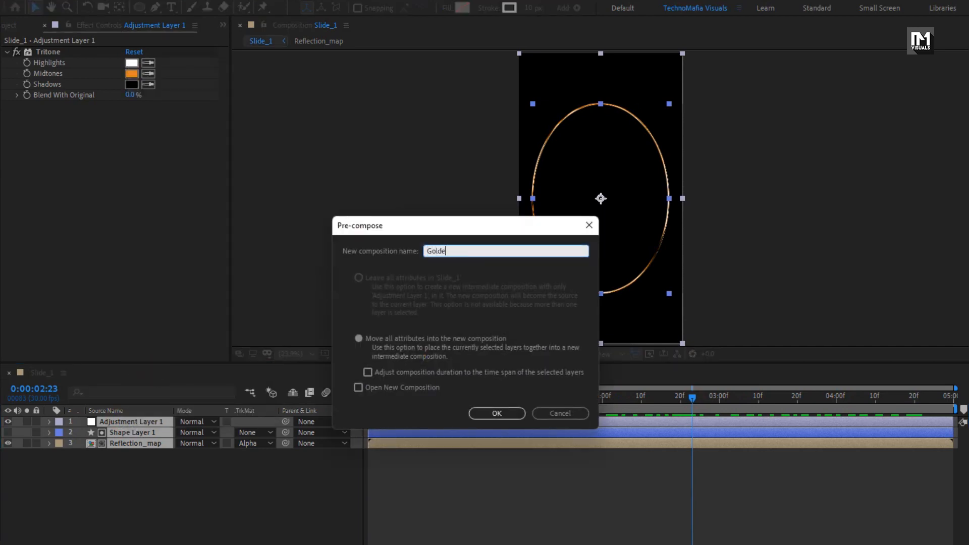
text(n_ring)
click(480, 413)
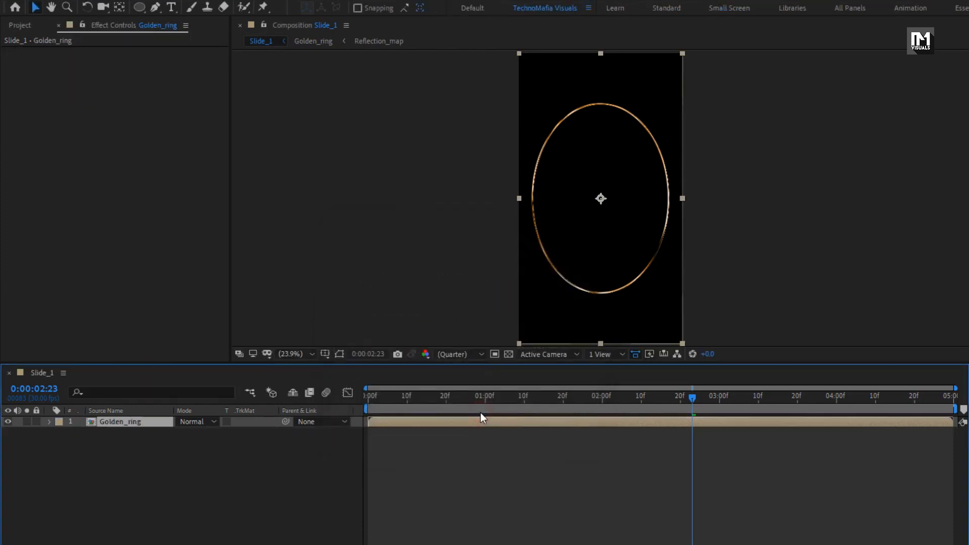
- Add BG_1.mp4 to Slide_1 beneath the Golden_ring layer and preview the composition up to about 0:00:02:26
click(20, 26)
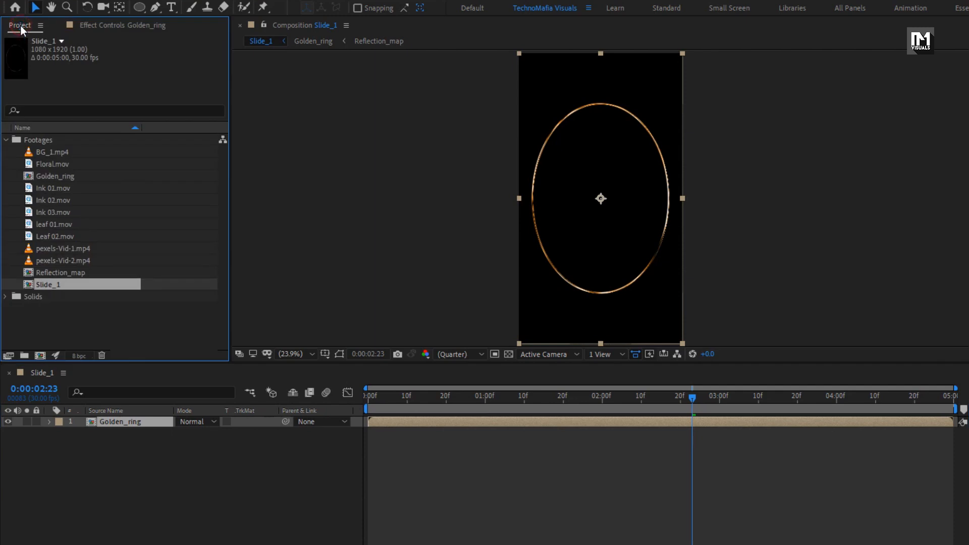
click(59, 152)
drag(56, 153, 156, 462)
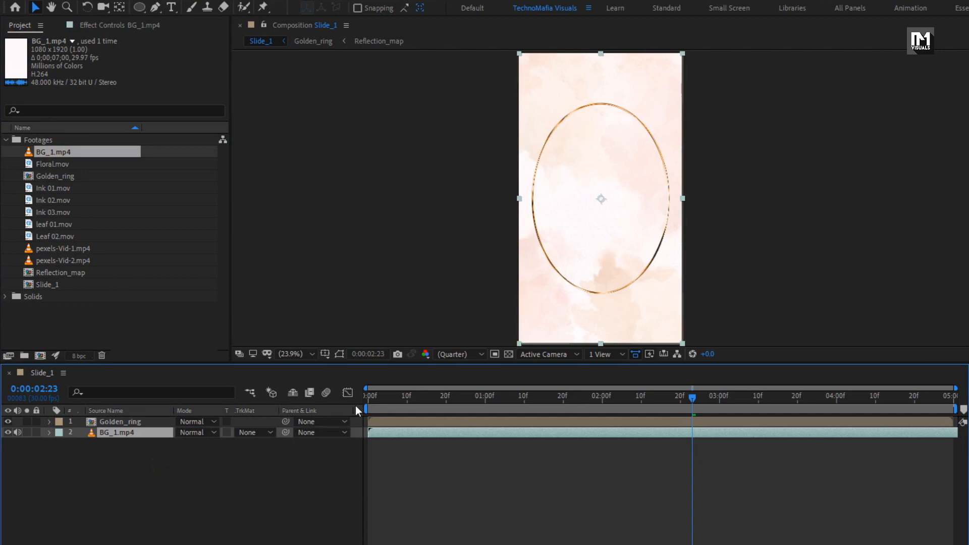
drag(368, 396, 706, 392)
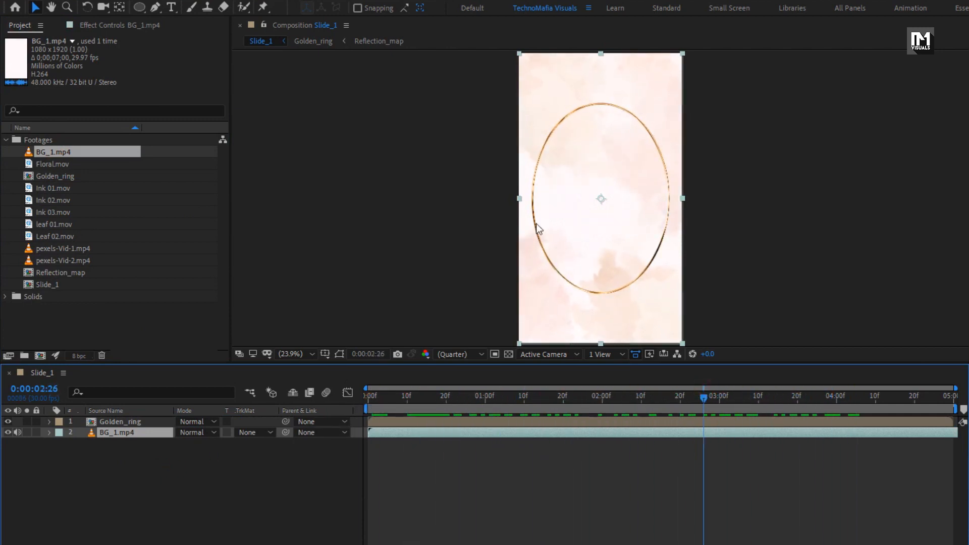
- Place Floral.mov as the uppermost layer, scale it to 85% and position it over the ring's lower-right curve
click(54, 167)
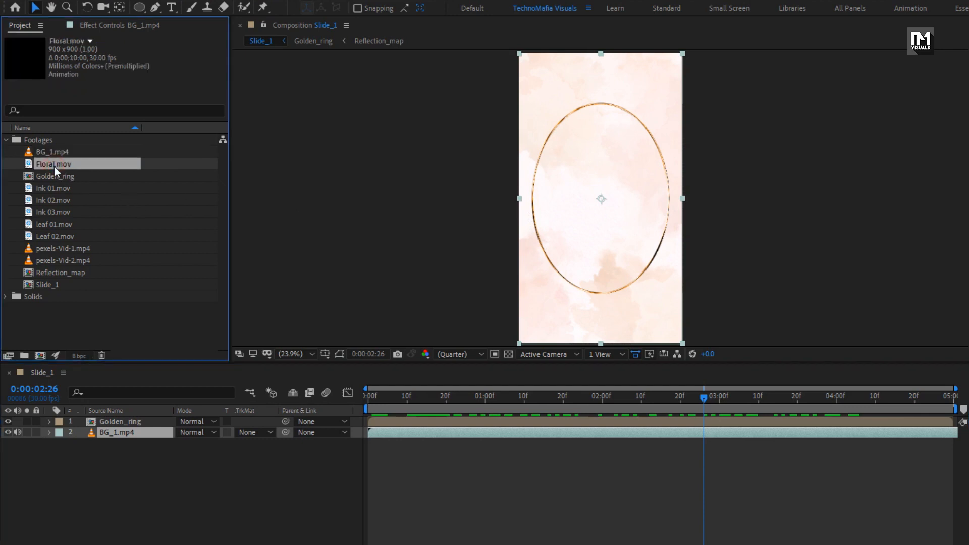
drag(54, 167, 639, 261)
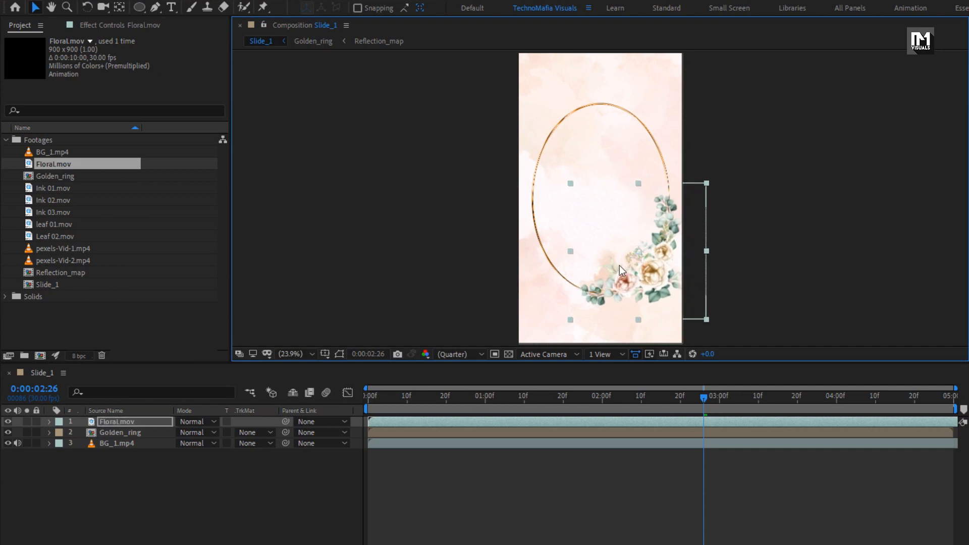
key(s)
click(110, 425)
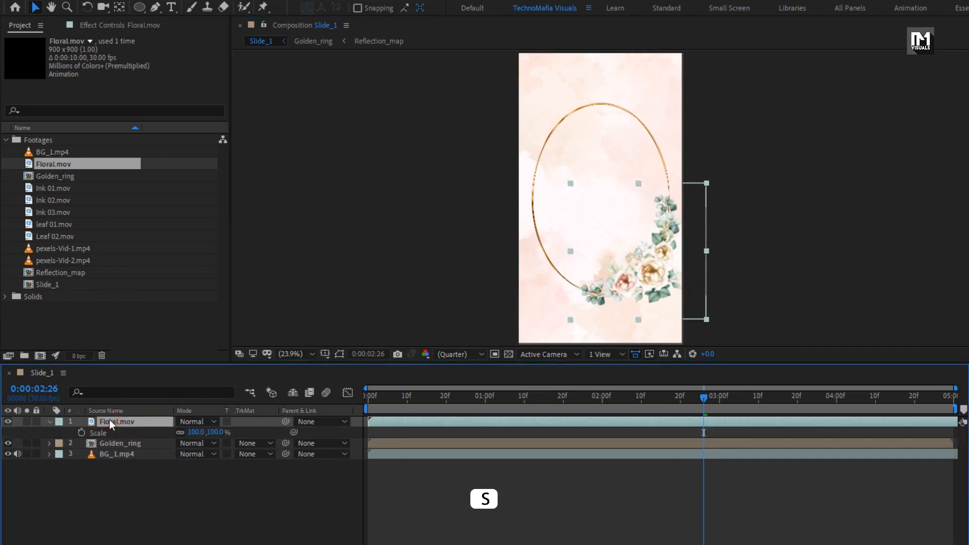
drag(211, 434, 206, 438)
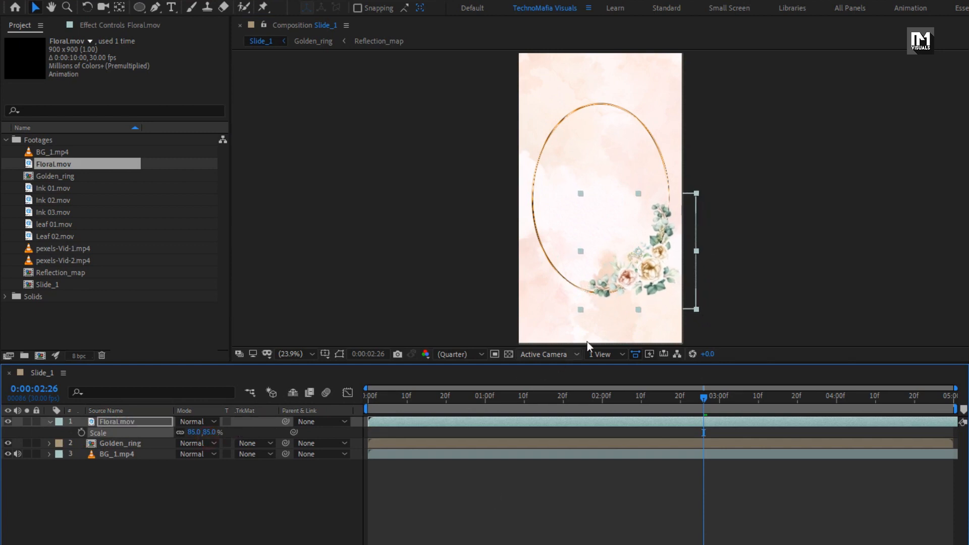
drag(634, 273, 628, 277)
- Duplicate the Floral.mov layer and set the copy's rotation to 180°
key(ctrl+d)
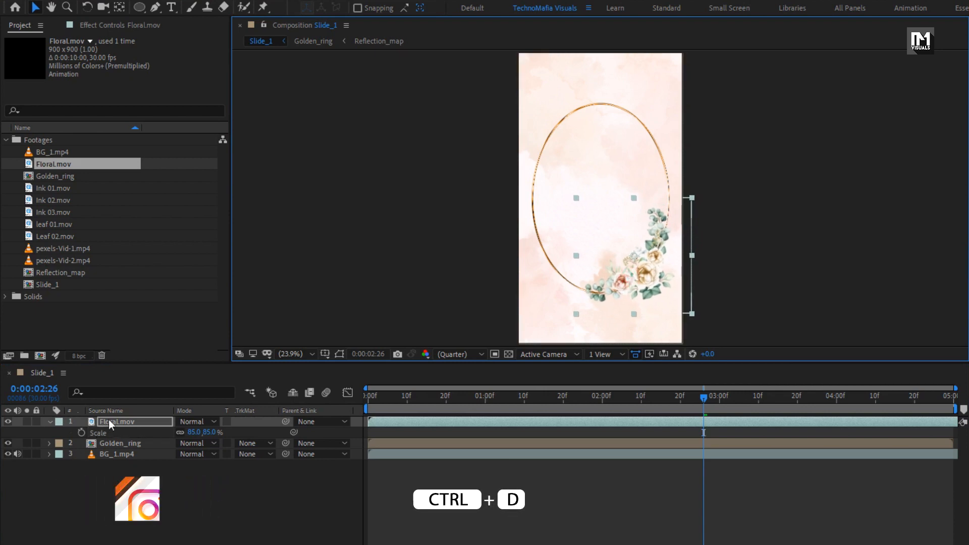
click(48, 421)
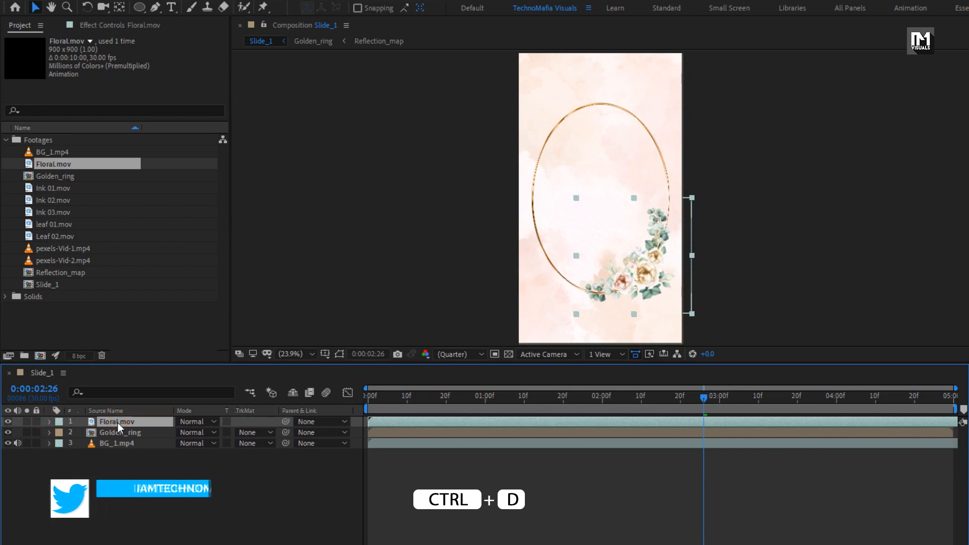
key(ctrl+d)
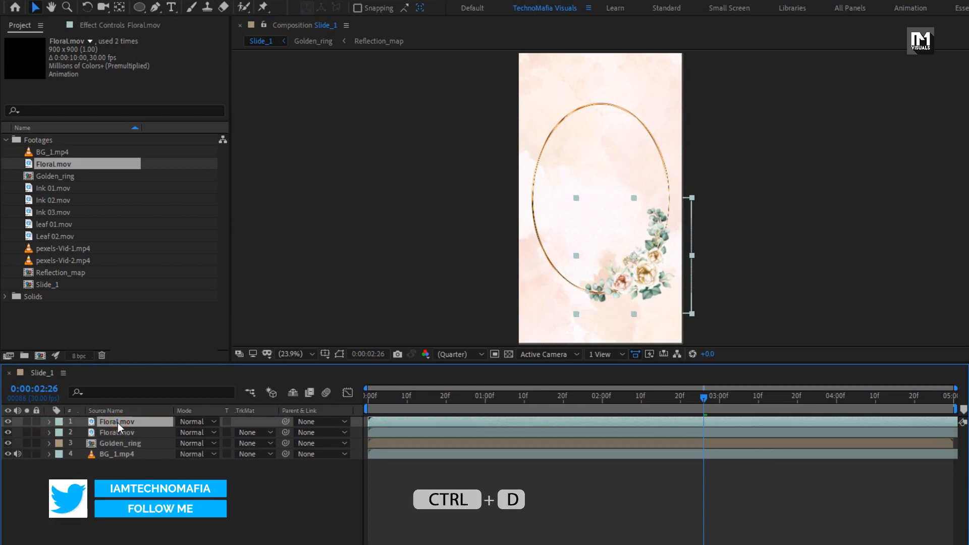
key(r)
click(193, 432)
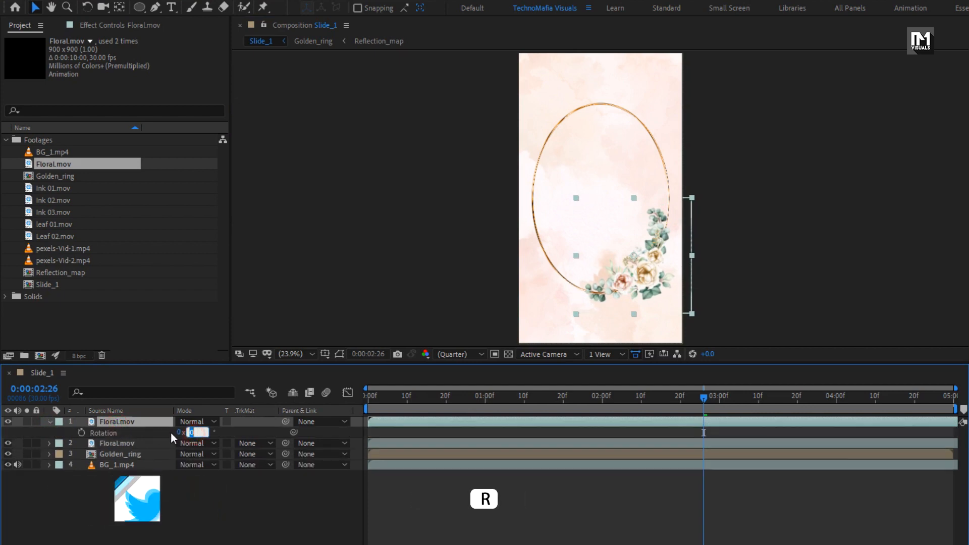
text(180)
key(Return)
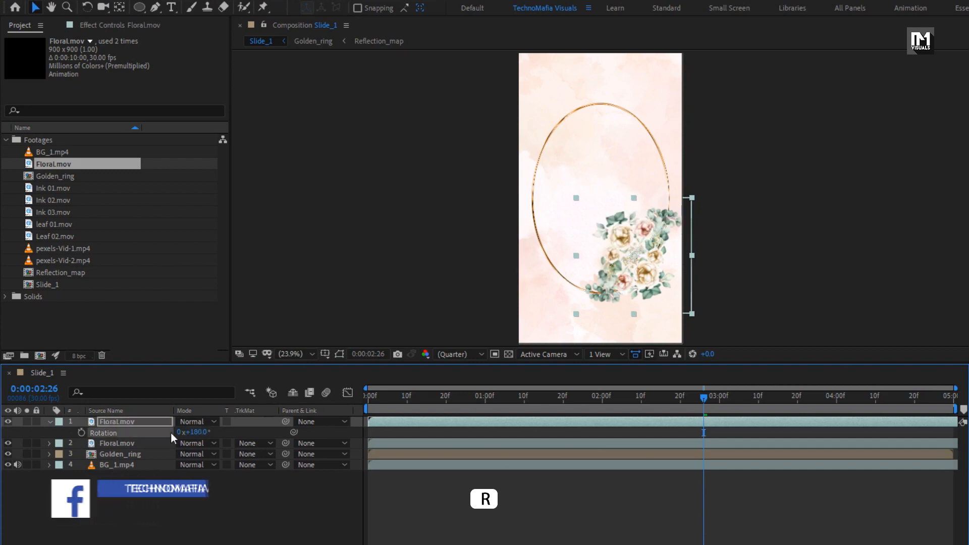
- Move the rotated Floral.mov copy onto the ring's upper-left curve and preview the animation at 0:00:01:17
click(49, 421)
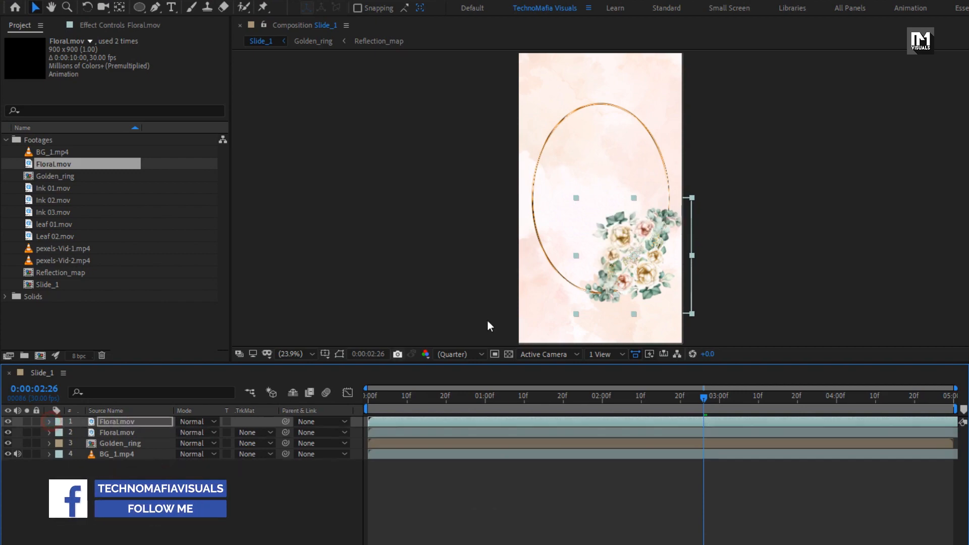
drag(608, 277, 557, 139)
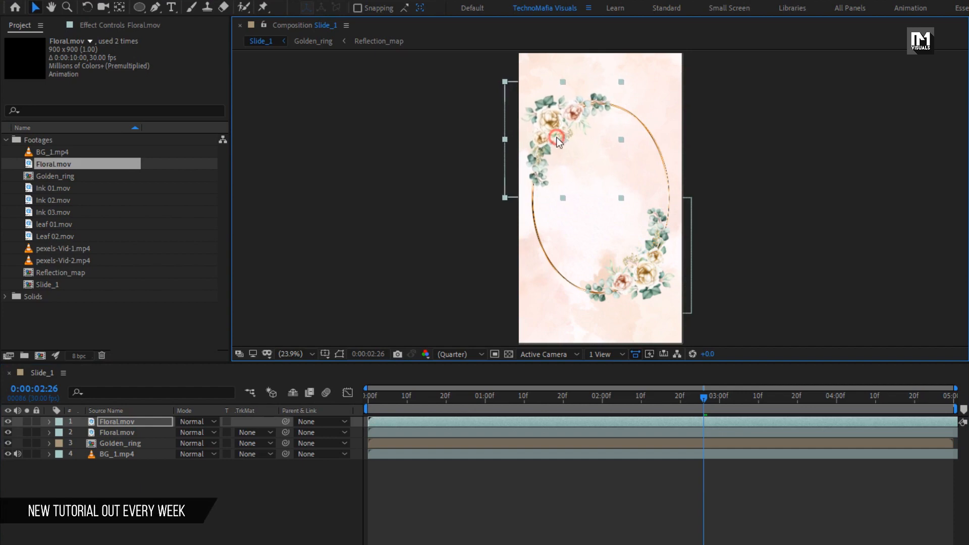
drag(589, 399, 551, 412)
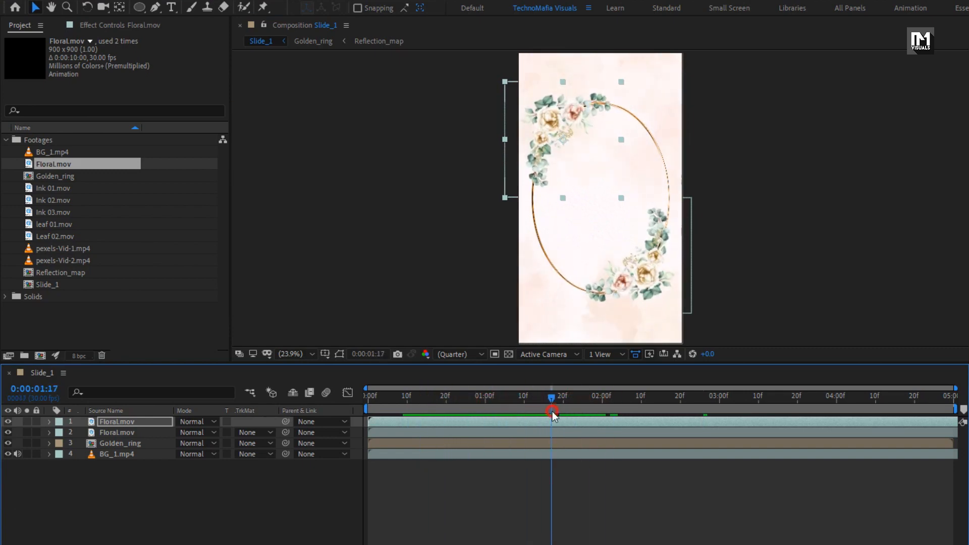
- Nudge the lower-right Floral.mov layer slightly upward along the ring
drag(621, 278, 624, 276)
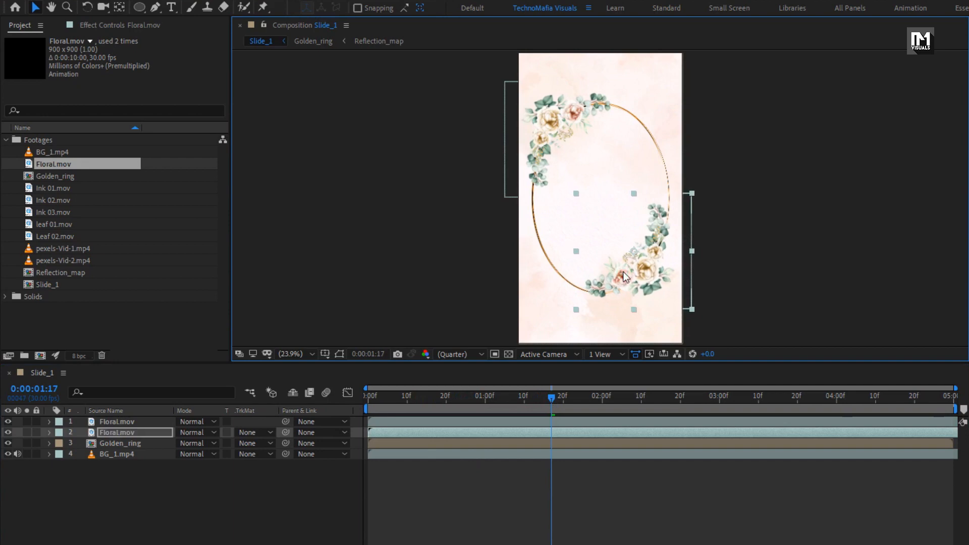
click(113, 437)
key(t)
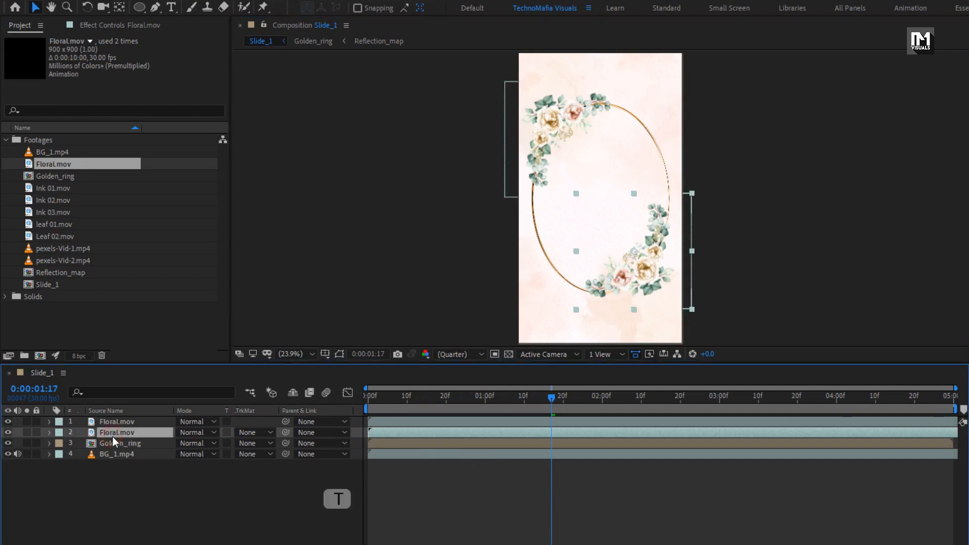
- Keyframe the Golden_ring layer's opacity from 0% at 0:00:01:00 to 100% at 0:00:02:00 and preview the fade
click(115, 442)
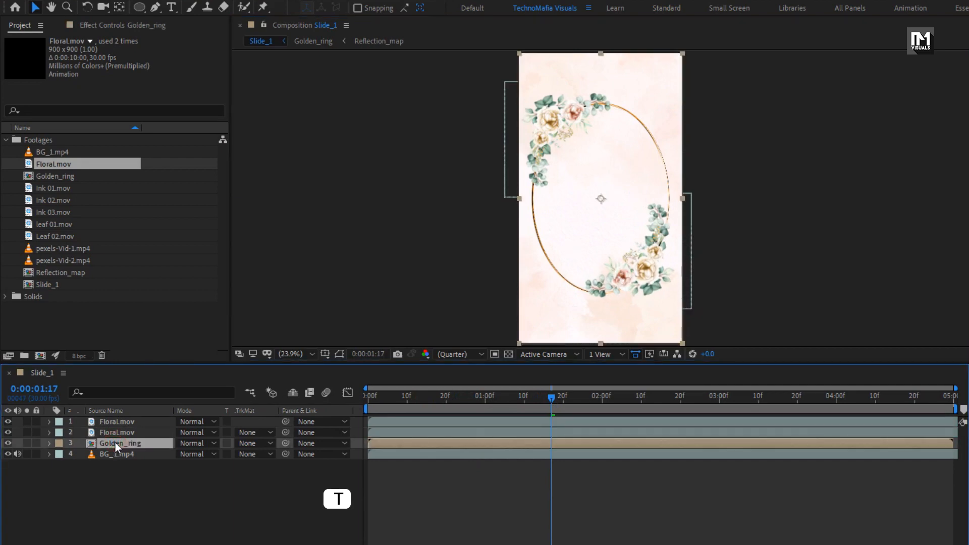
key(t)
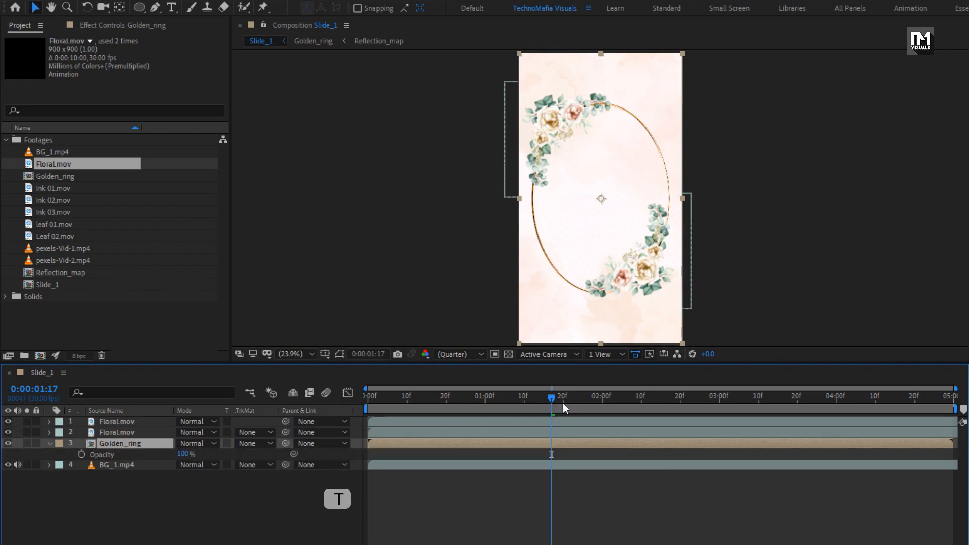
drag(573, 401, 602, 401)
click(81, 453)
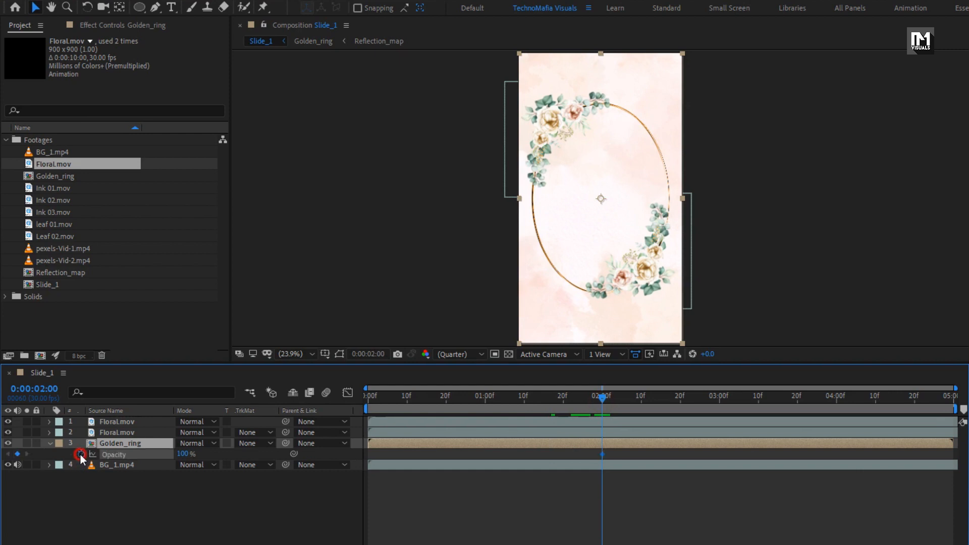
drag(474, 401, 485, 399)
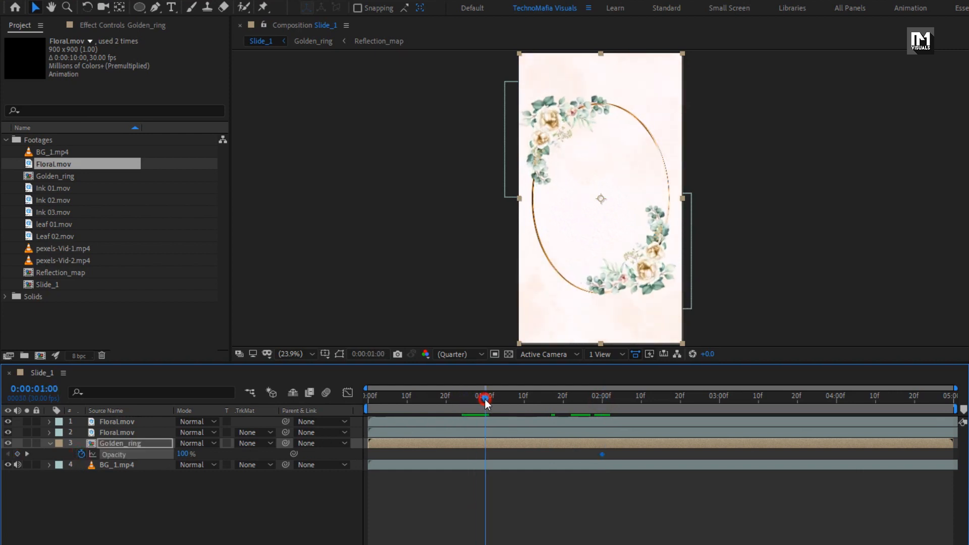
click(182, 453)
text(0)
key(Return)
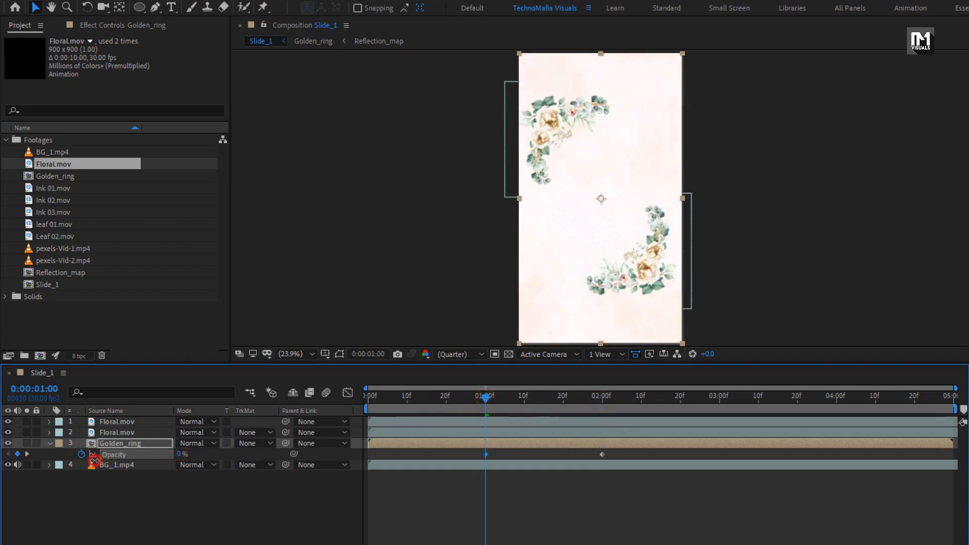
drag(486, 396, 555, 410)
- Keyframe the Golden_ring layer's scale from 0% at 0:00:00:00 to 100% at 0:00:02:00 and preview the growth
click(111, 444)
key(s)
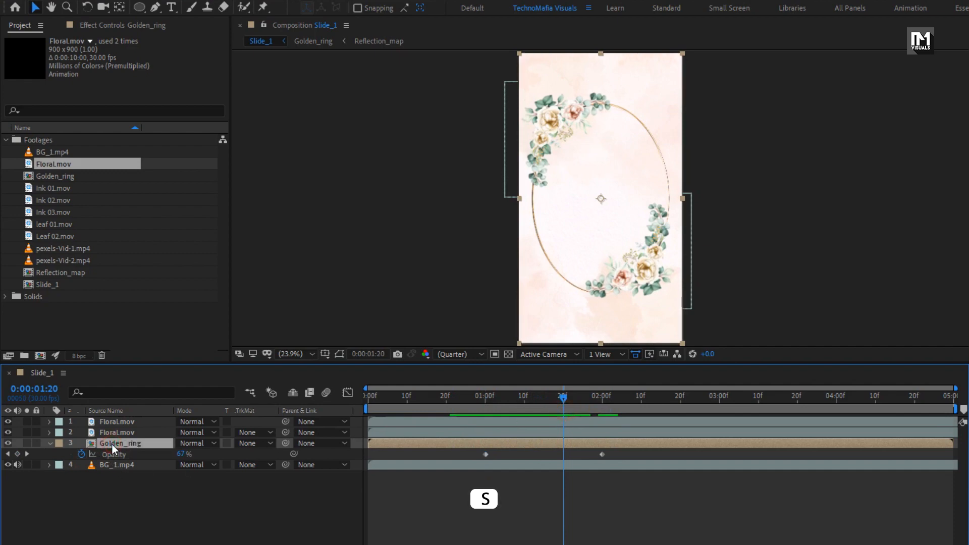
click(602, 401)
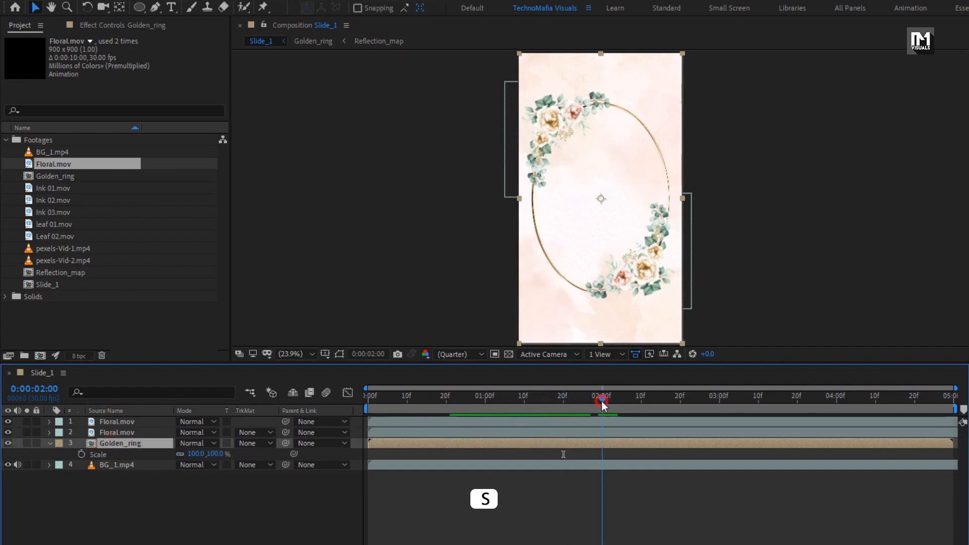
click(81, 454)
drag(470, 400, 368, 400)
click(218, 455)
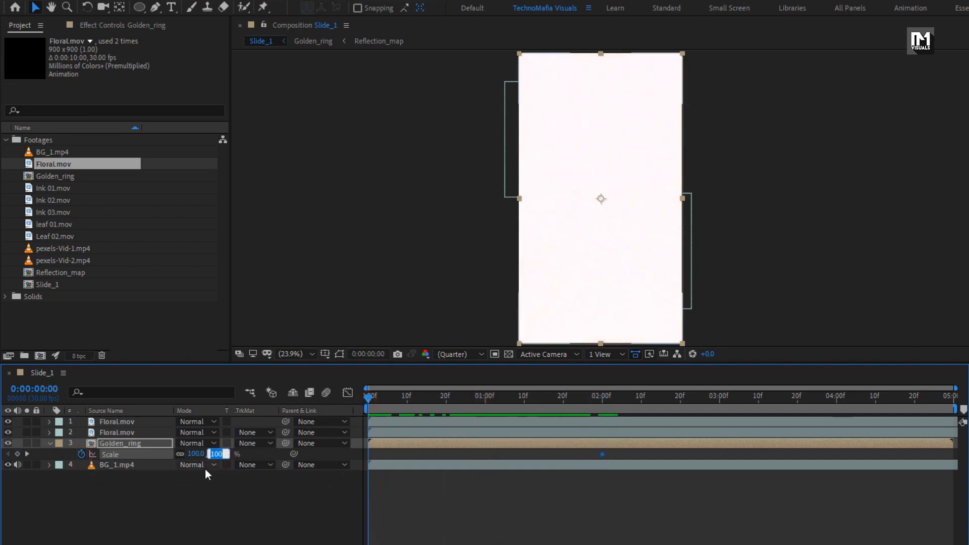
text(0)
key(Return)
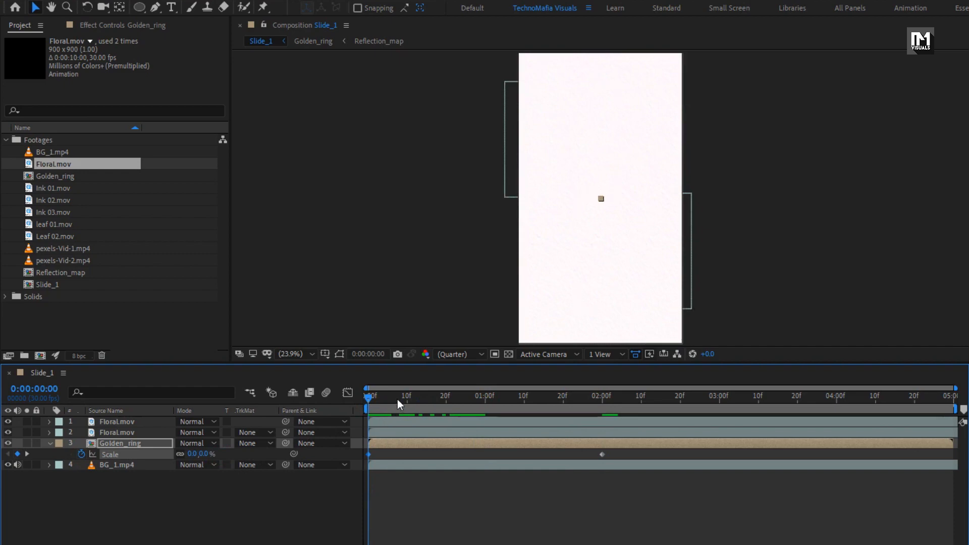
drag(398, 400, 571, 400)
- Apply Easy Ease to both scale keyframes of the Golden_ring layer
drag(621, 453, 378, 458)
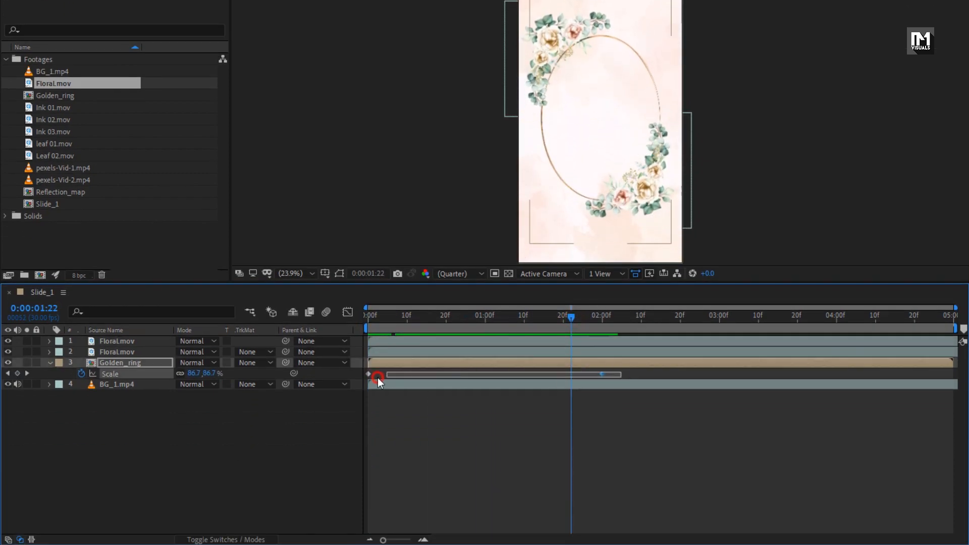
drag(377, 377, 359, 374)
right_click(368, 376)
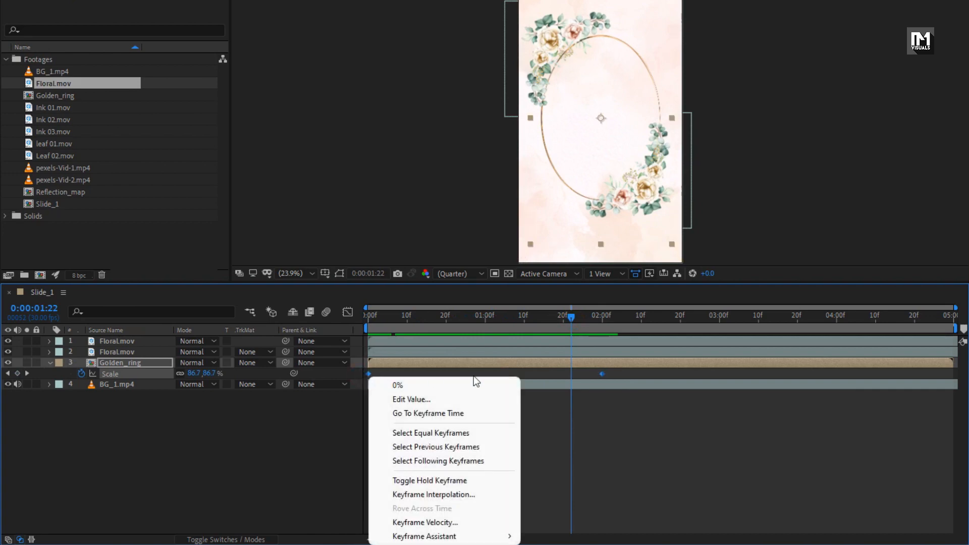
mouse_move(494, 535)
click(550, 454)
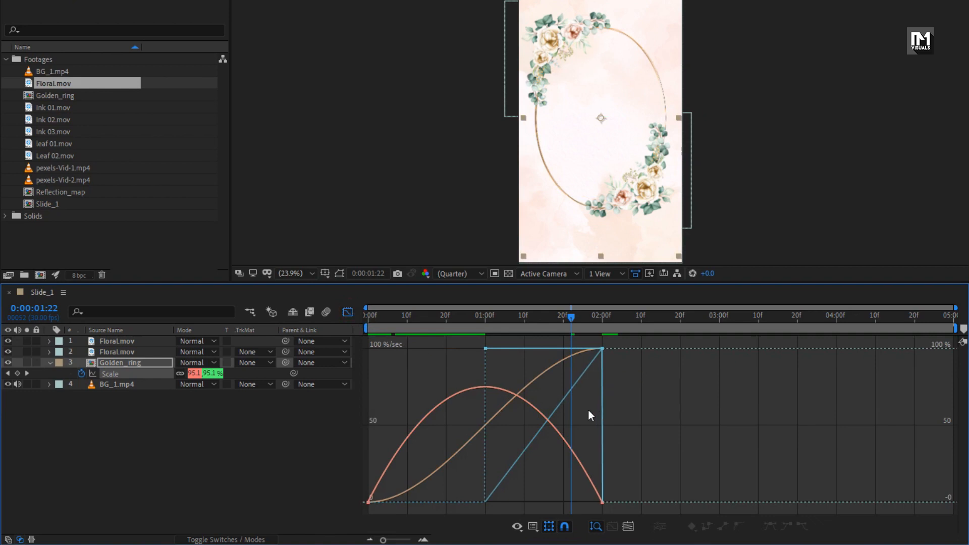
- Reshape Golden_ring's scale speed graph into a sharp peak just before 0:00:01:00 and hide the reference graph
click(575, 453)
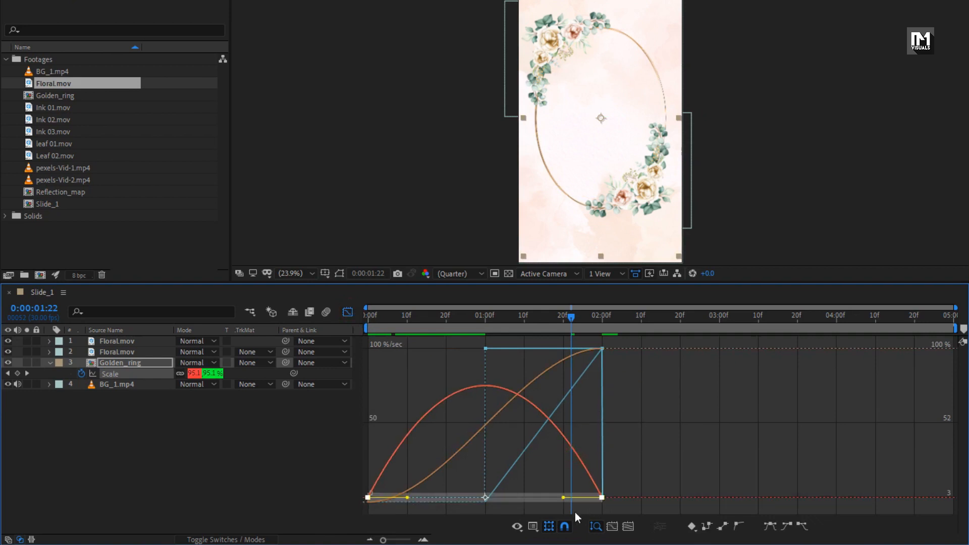
drag(564, 497, 481, 502)
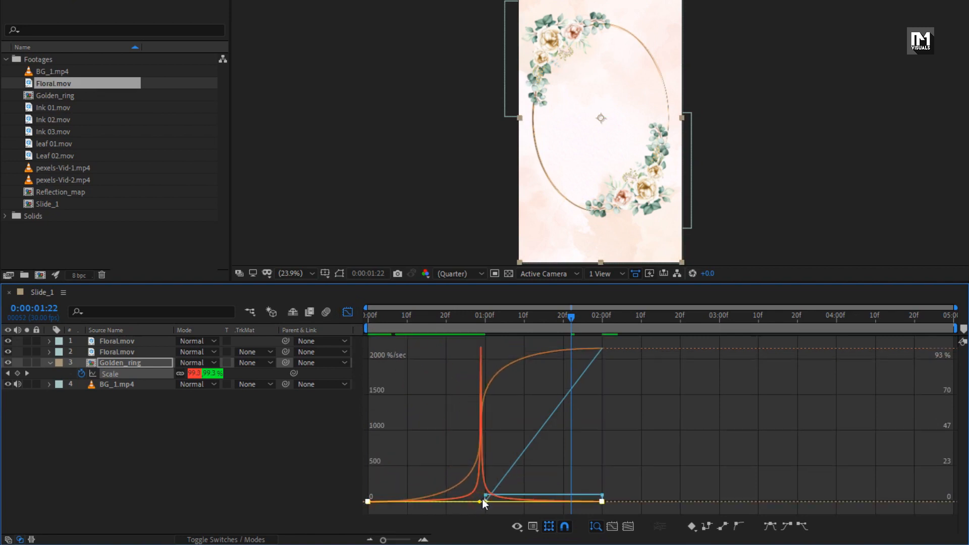
right_click(515, 360)
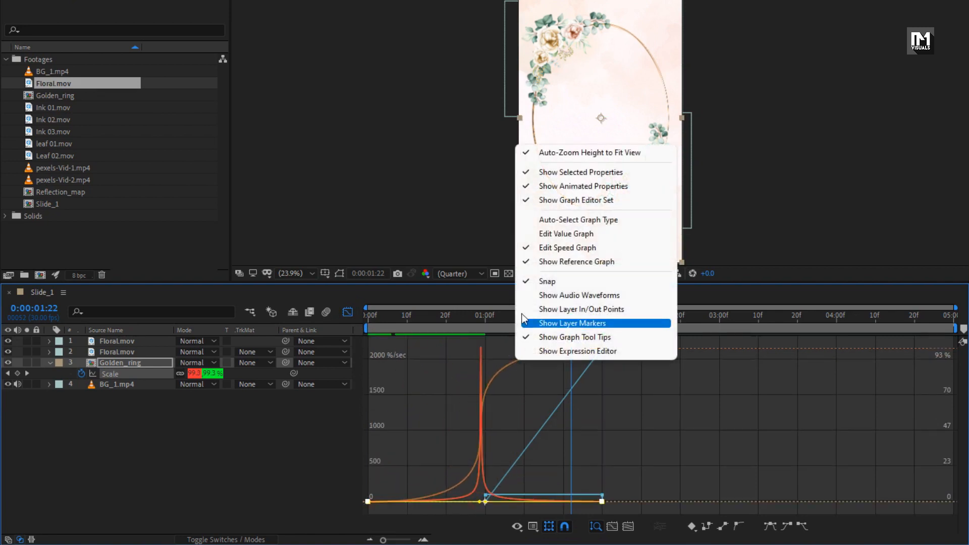
click(525, 265)
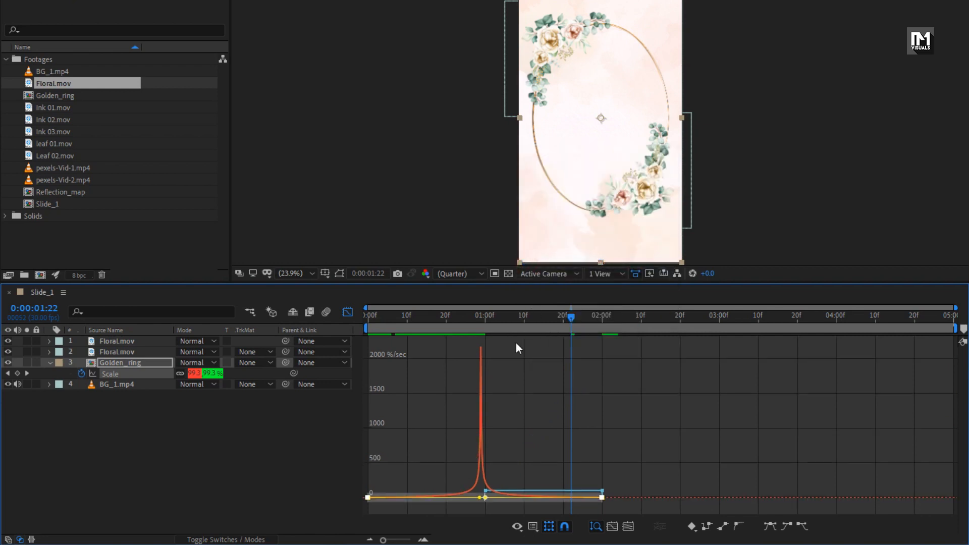
click(347, 311)
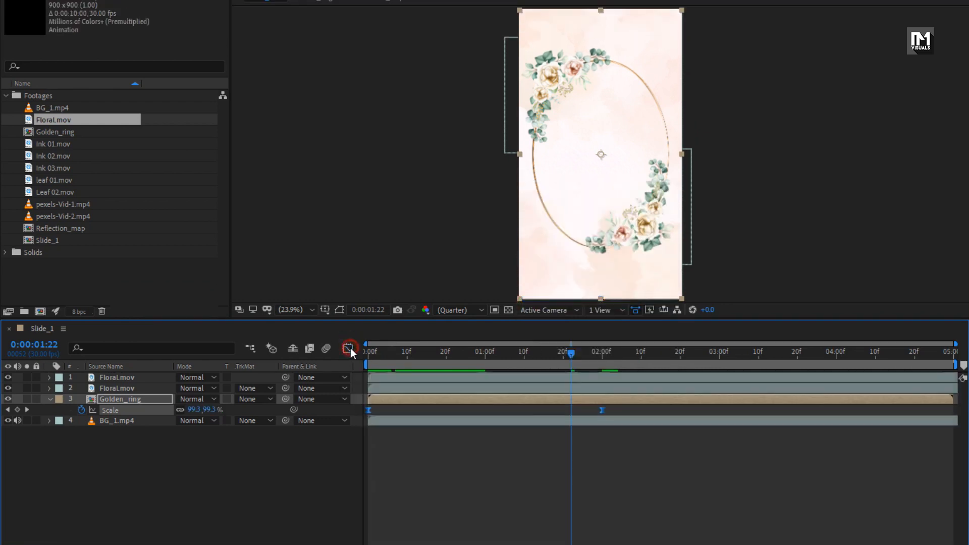
- Preview the eased ring animation up to 0:00:02:29, with the Golden_ring layer's properties collapsed
drag(377, 391, 543, 416)
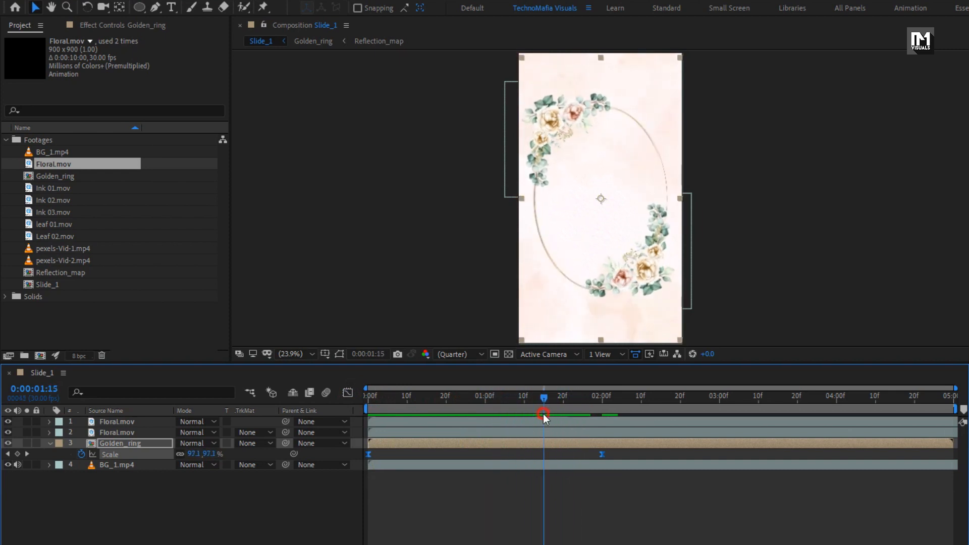
click(49, 443)
click(84, 493)
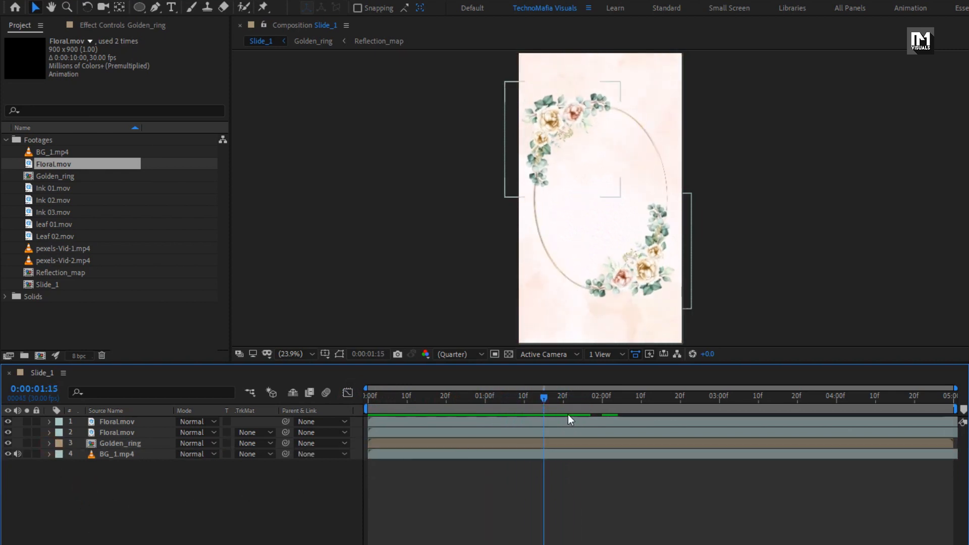
click(644, 401)
key(space)
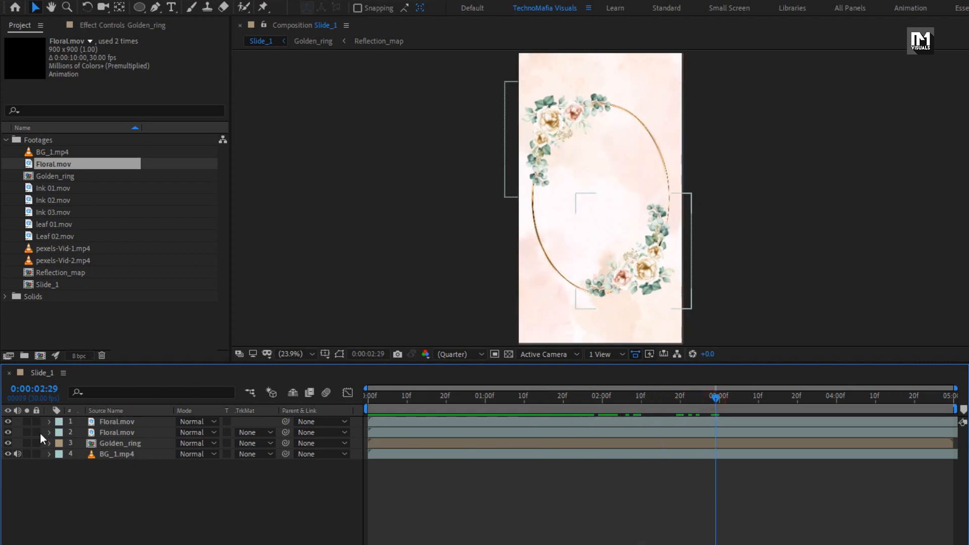
- Add a text layer reading "Wedding" inside the golden ring
click(174, 10)
click(580, 189)
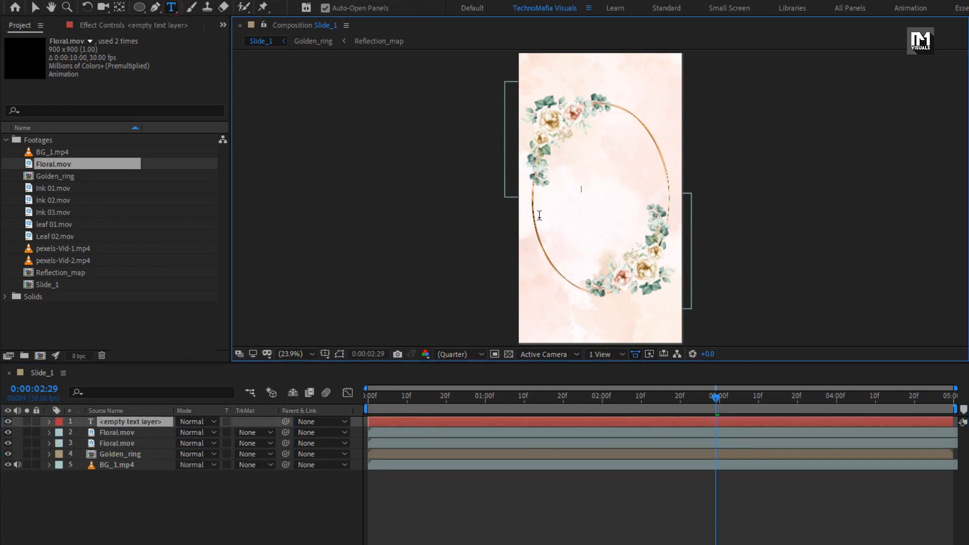
text(Wedding)
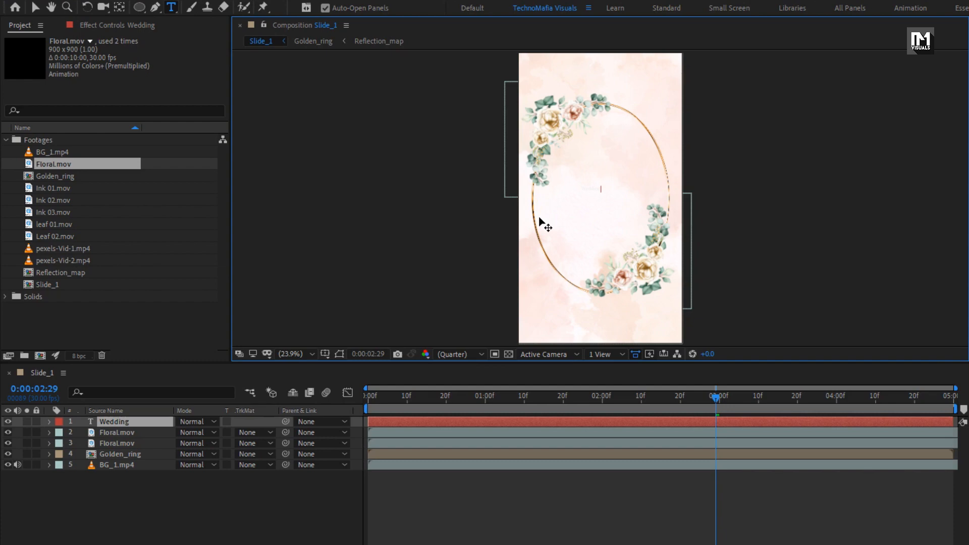
key(ctrl+Return)
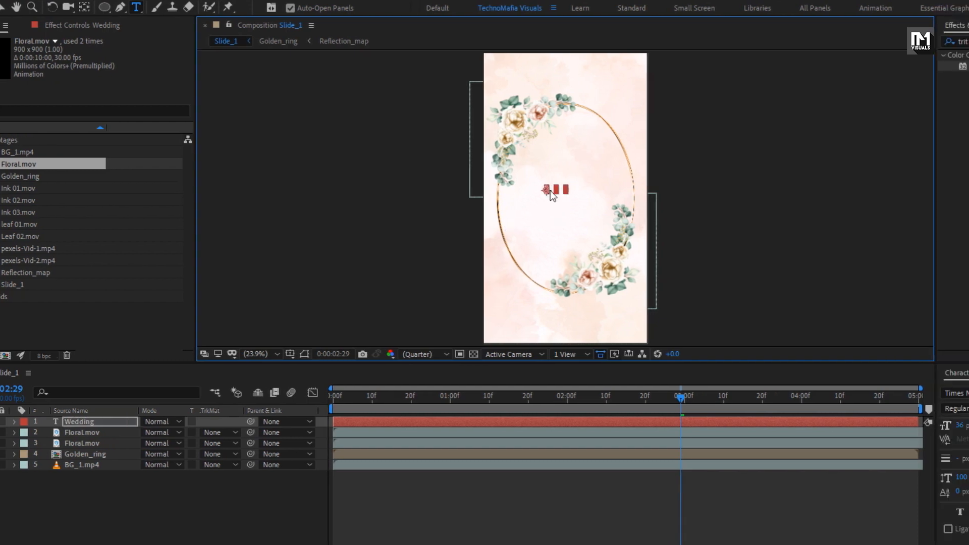
- Set the Wedding text's fill color to pure red
click(914, 398)
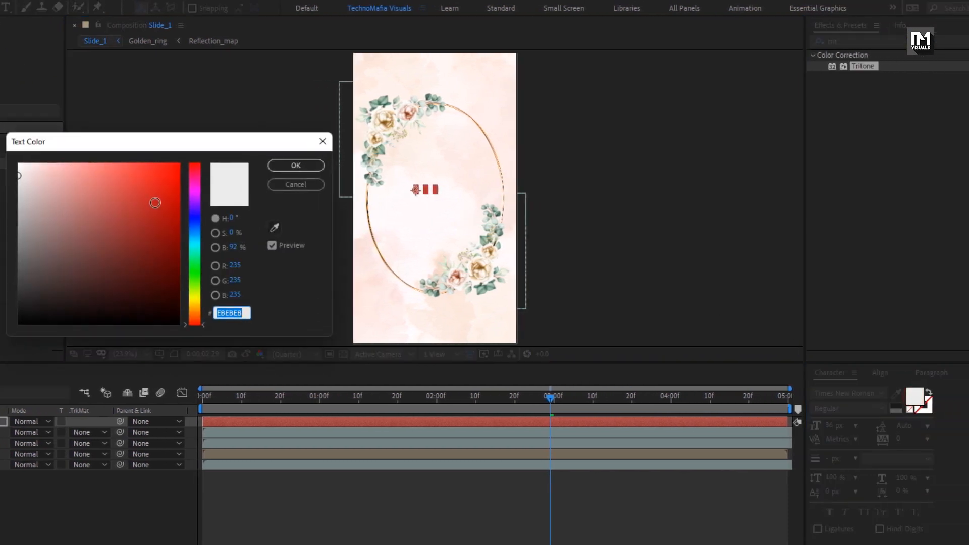
drag(153, 202, 190, 143)
click(297, 165)
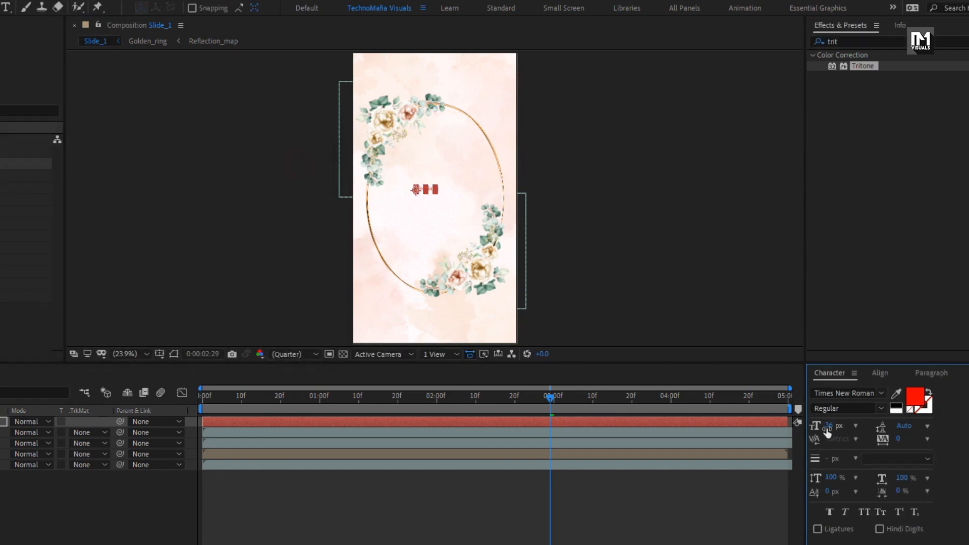
- Enlarge the Wedding text to 162 px and move it slightly left inside the ring
drag(826, 432, 910, 428)
click(418, 193)
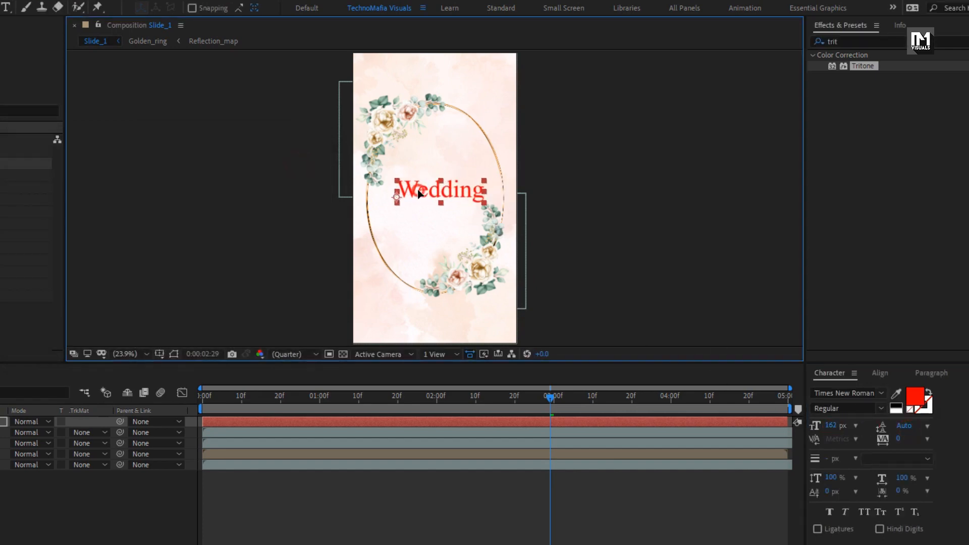
drag(418, 193, 403, 191)
- Change the Wedding text's font to Parisienne and set its size to 168 px
click(835, 393)
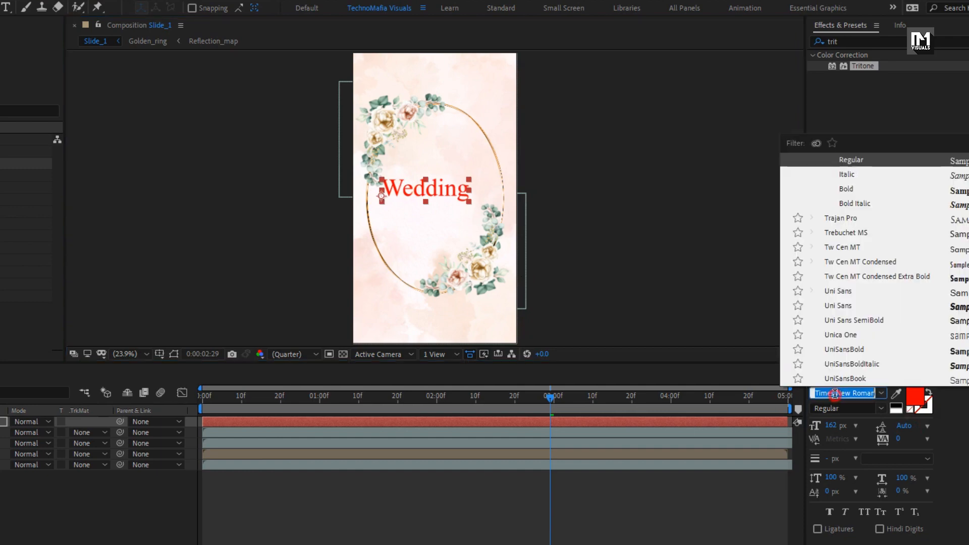
text(par)
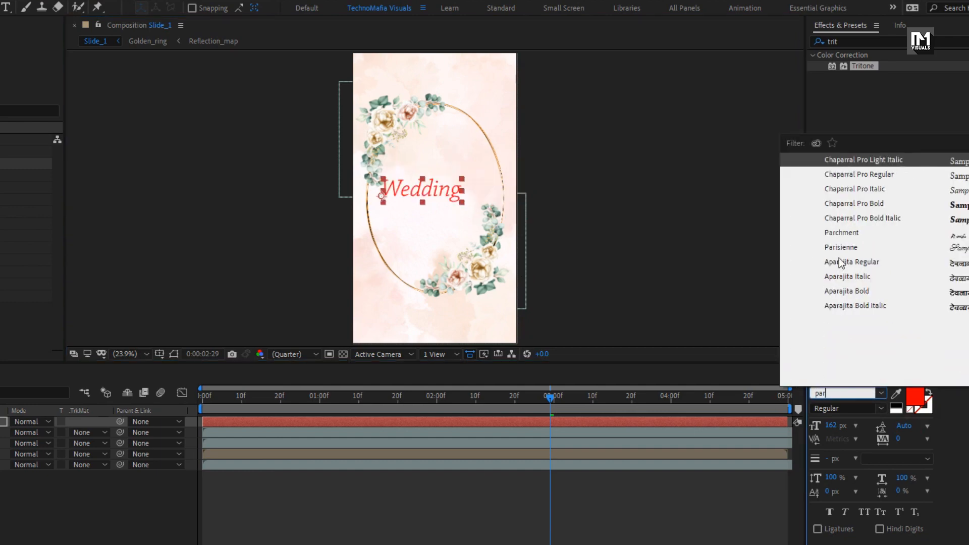
click(841, 247)
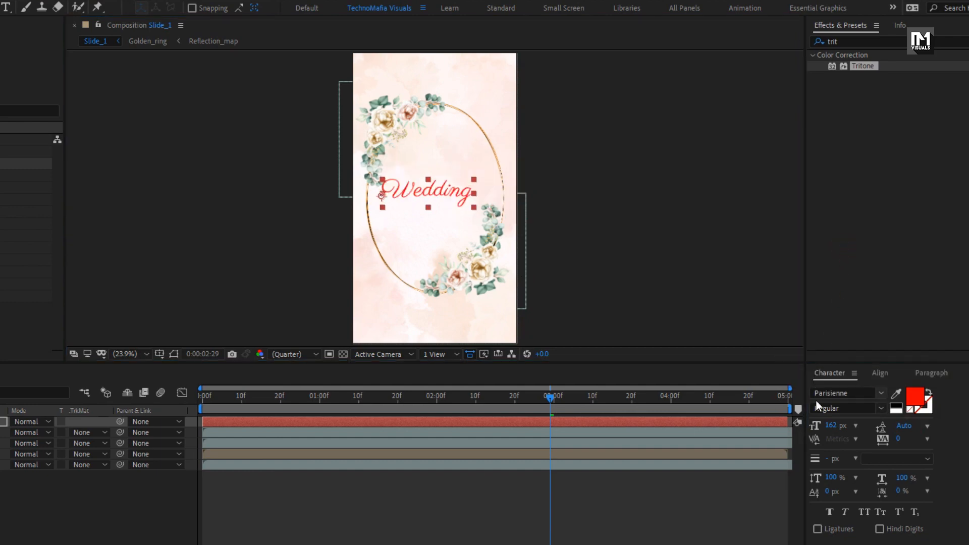
drag(829, 429, 832, 427)
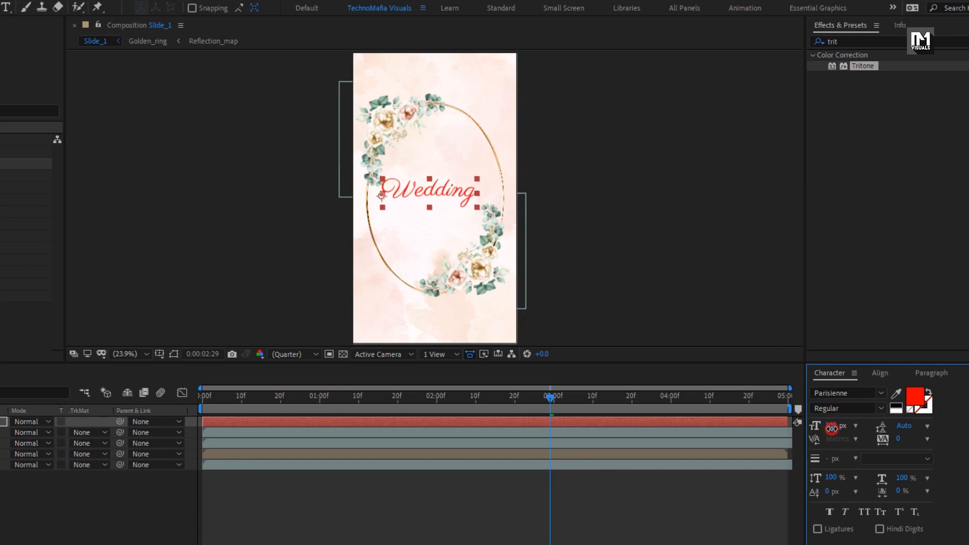
- Add a second line reading "Invitation" beneath Wedding in the same text layer
double_click(482, 191)
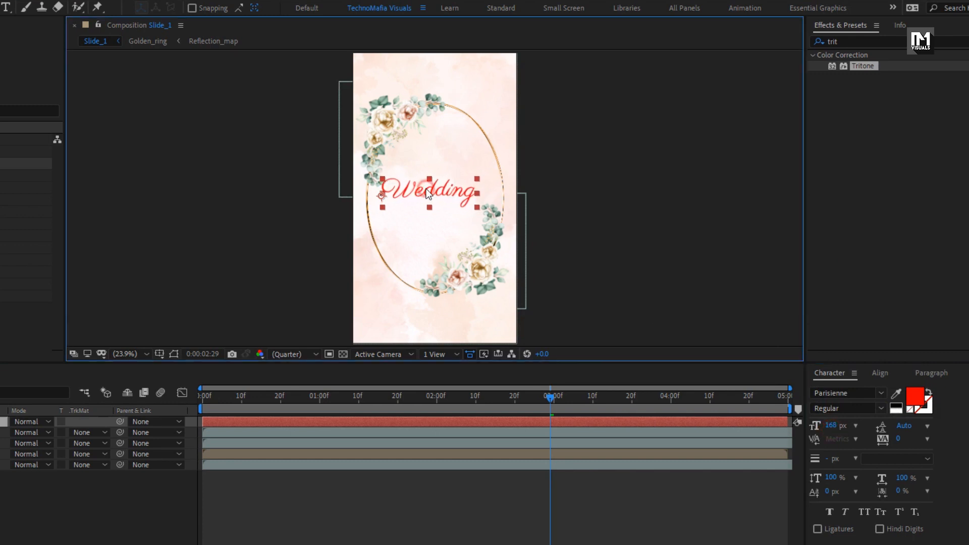
click(477, 189)
text(I)
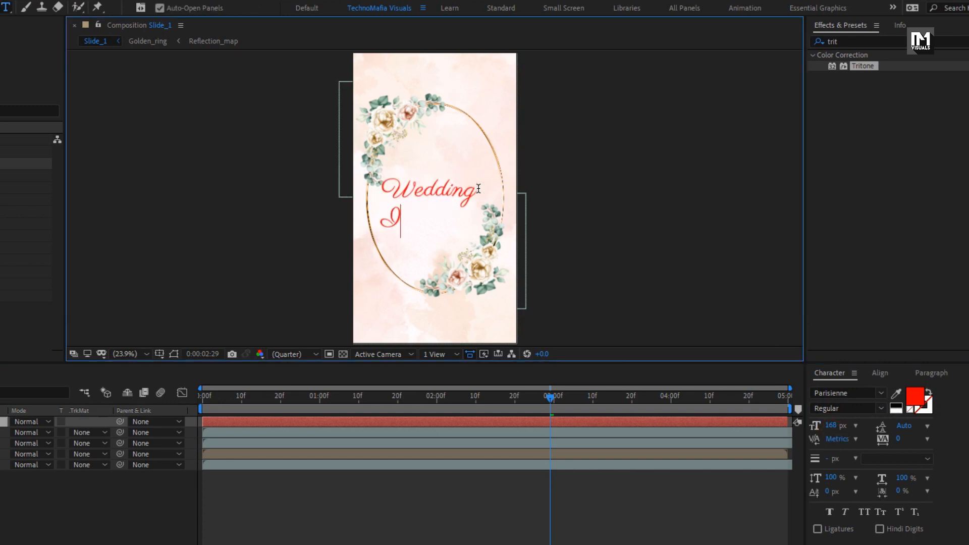
text(nvitation)
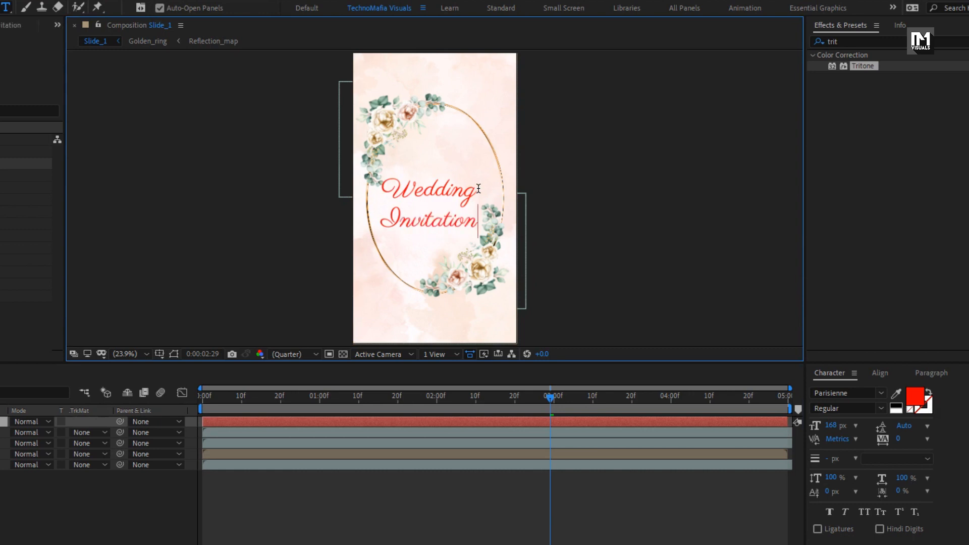
- Move the two-line title up and slightly right inside the ring, and tighten its line spacing
key(Escape)
key(v)
drag(402, 205, 407, 192)
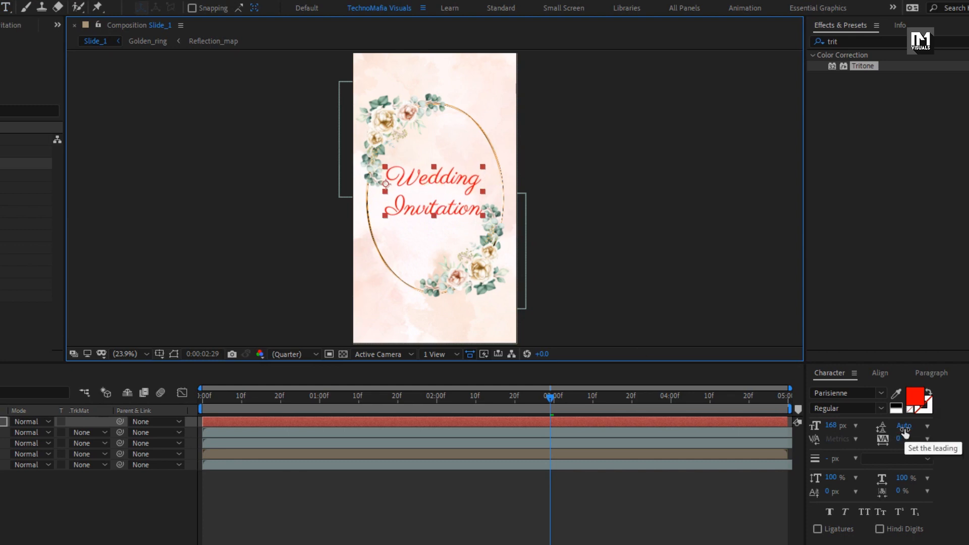
drag(903, 430, 966, 425)
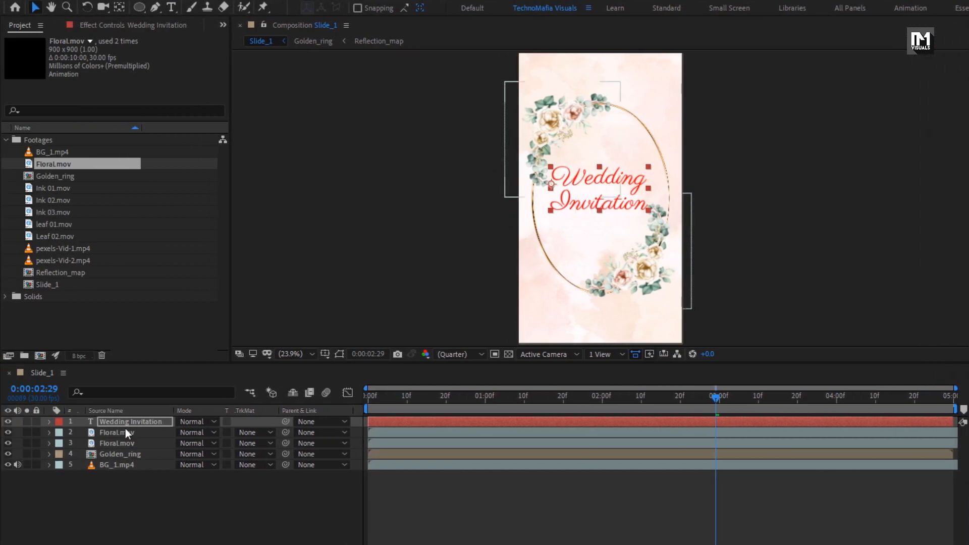
- Rotate the Wedding Invitation text layer to -20°
click(126, 425)
key(r)
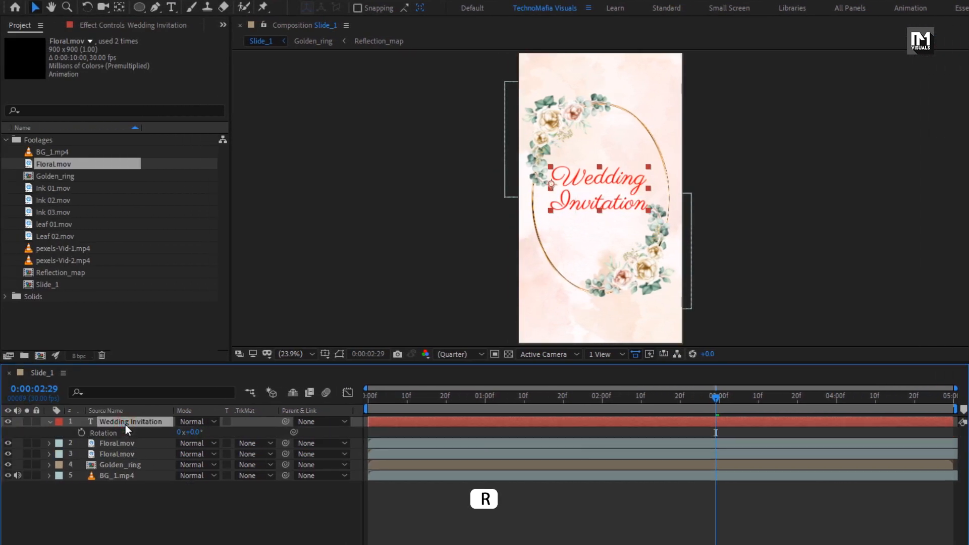
click(193, 433)
text(20)
key(Return)
click(193, 433)
text(-)
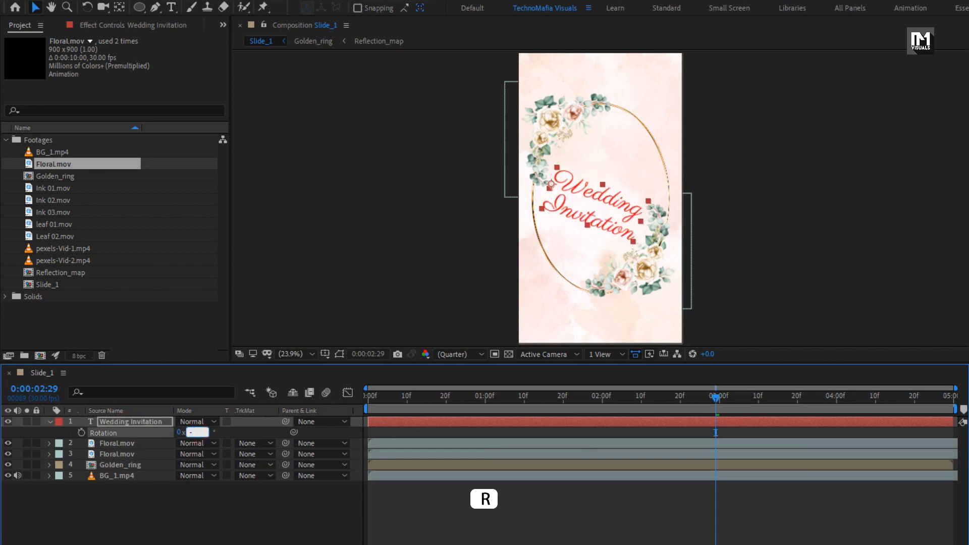
text(20)
key(Return)
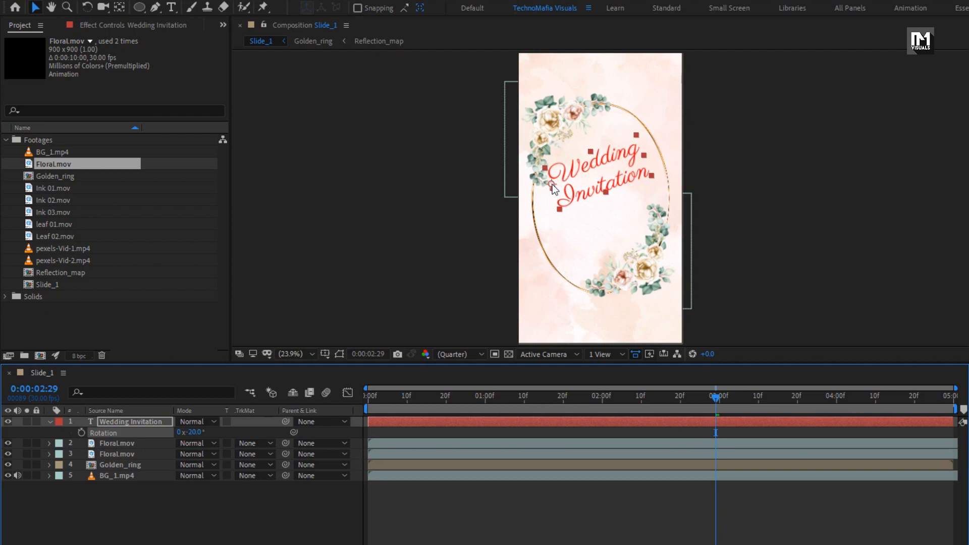
- Move the Wedding Invitation layer's anchor point to the text's center and lower the text to the middle of the ring
key(y)
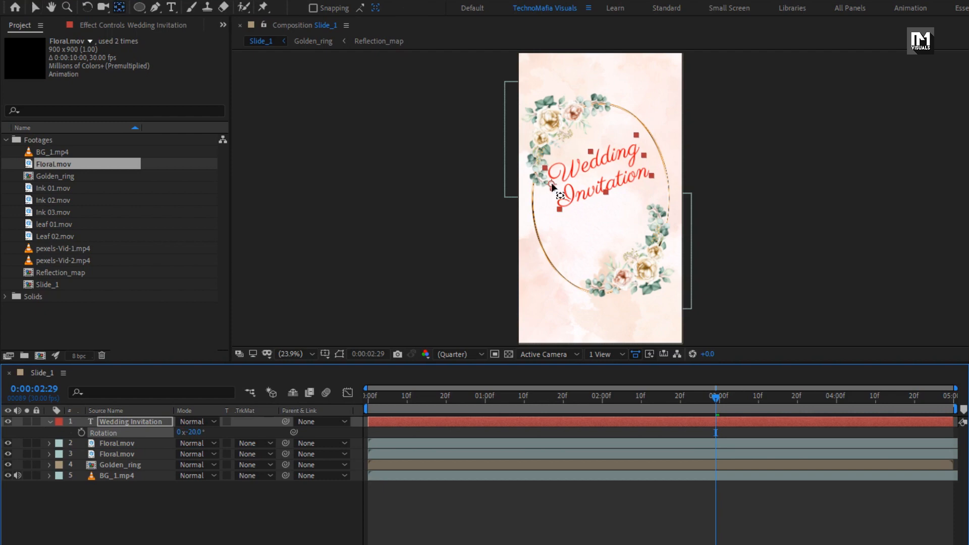
drag(552, 183, 590, 181)
key(alt)
key(alt)
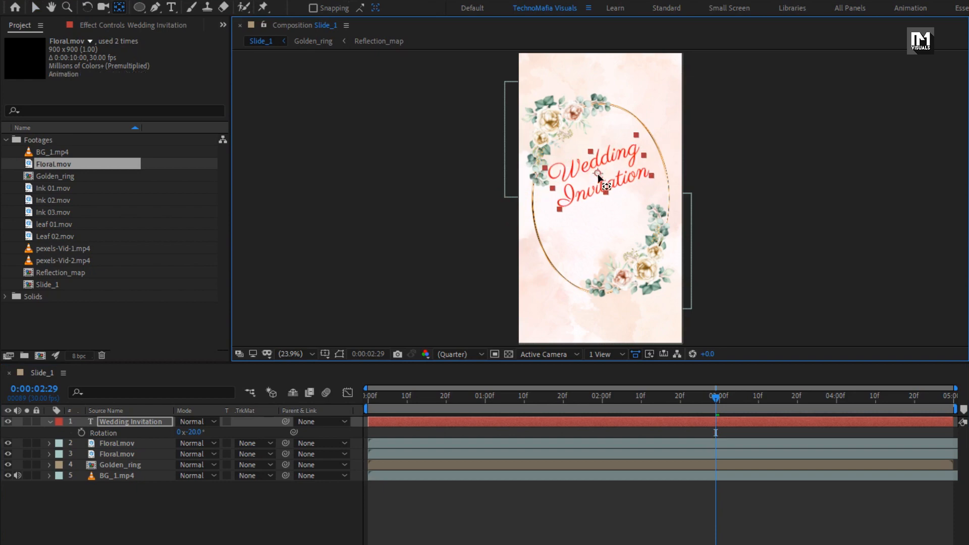
key(v)
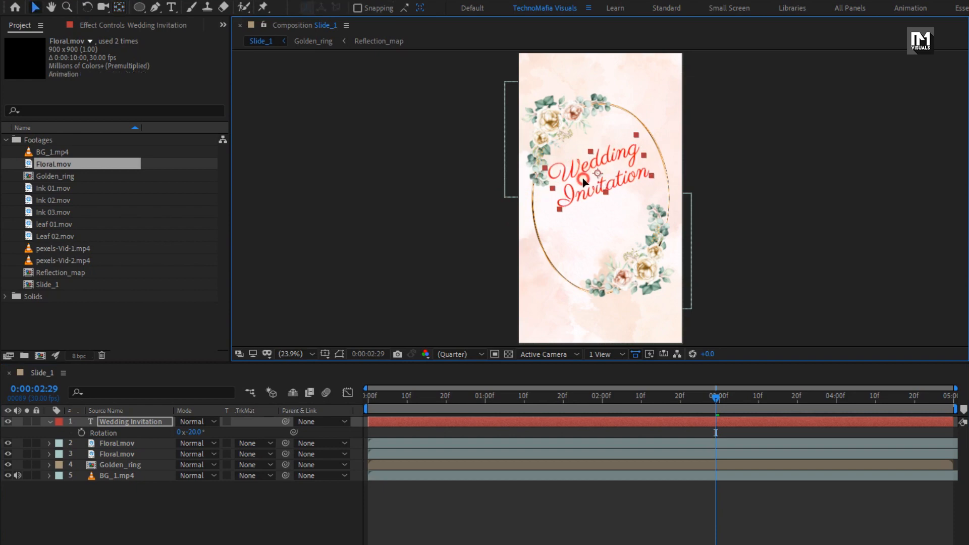
drag(586, 171, 586, 197)
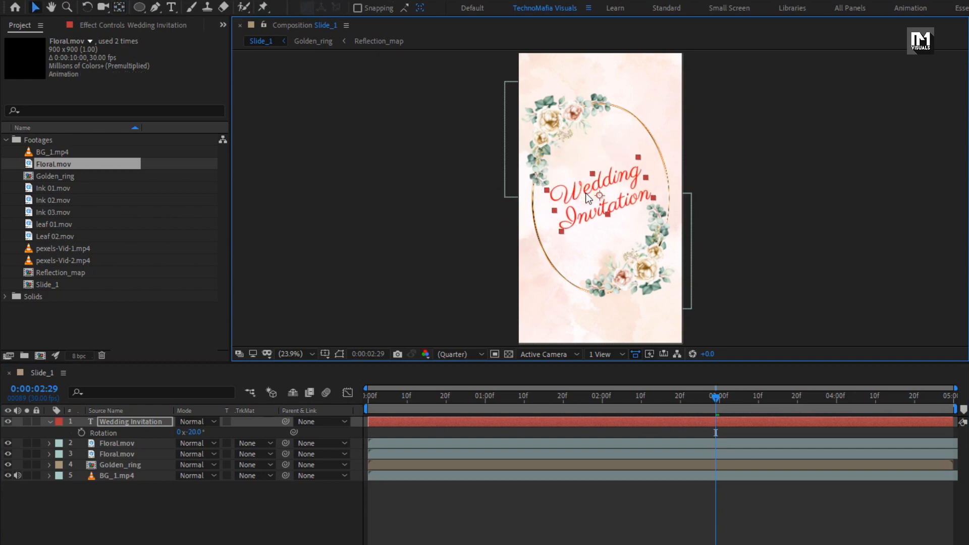
- Add an Opacity text animator to the Wedding Invitation layer and set its opacity to 0%
click(149, 424)
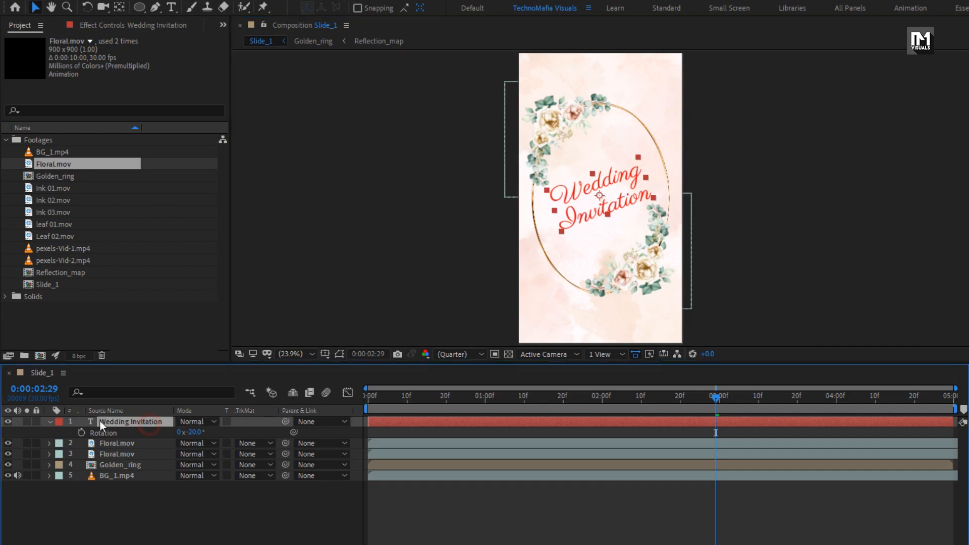
click(50, 422)
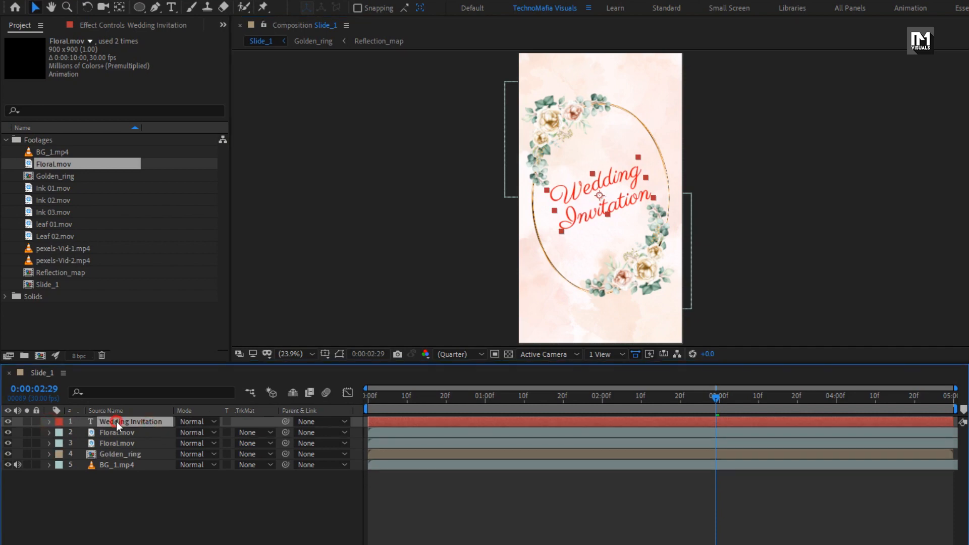
click(49, 422)
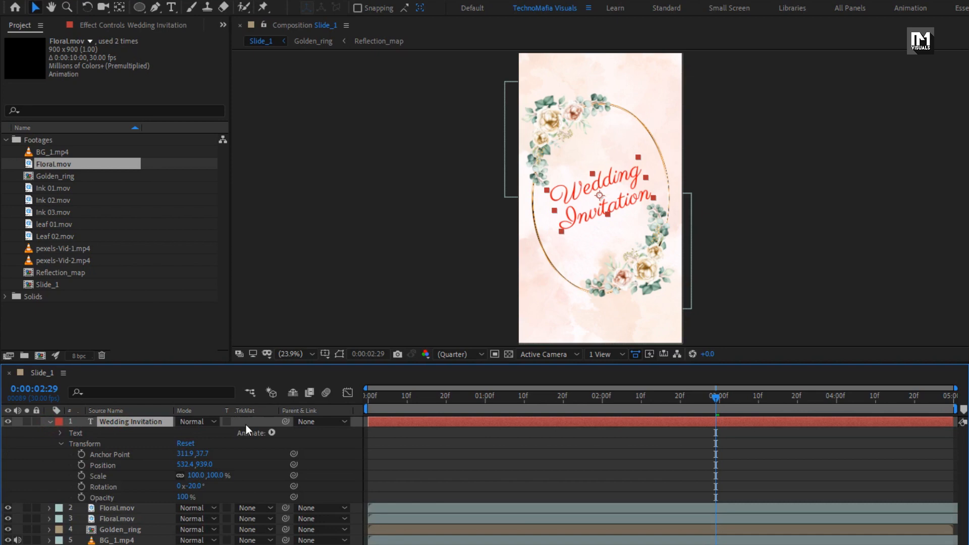
click(272, 432)
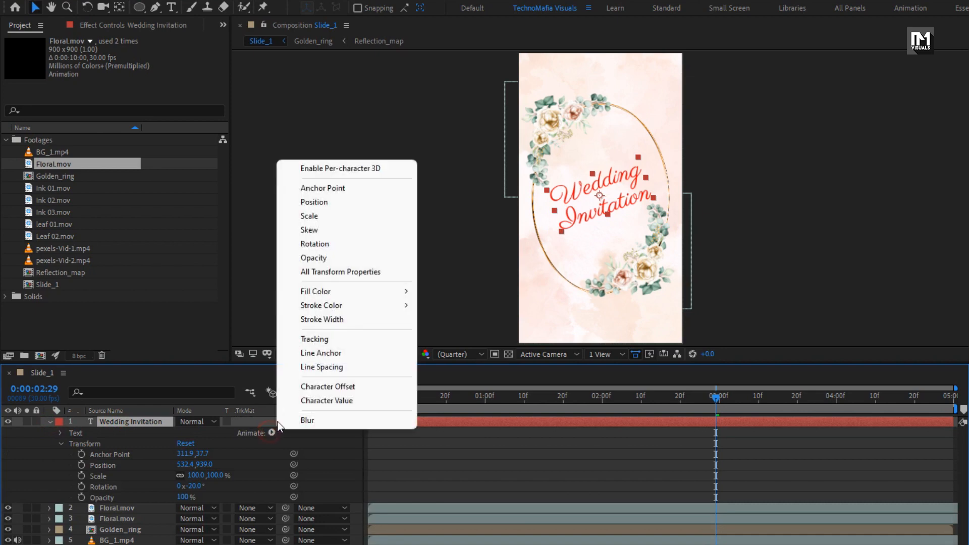
click(308, 259)
click(61, 508)
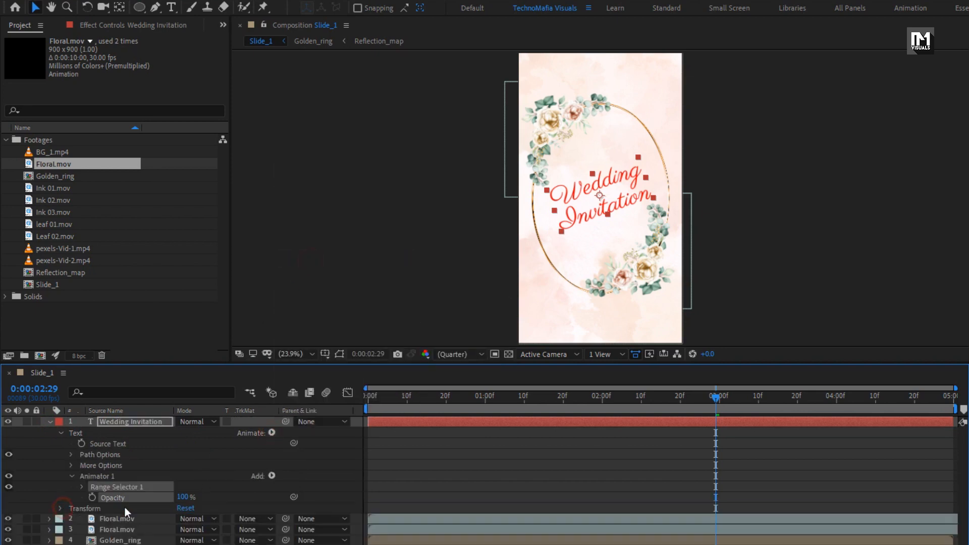
drag(183, 500, 62, 490)
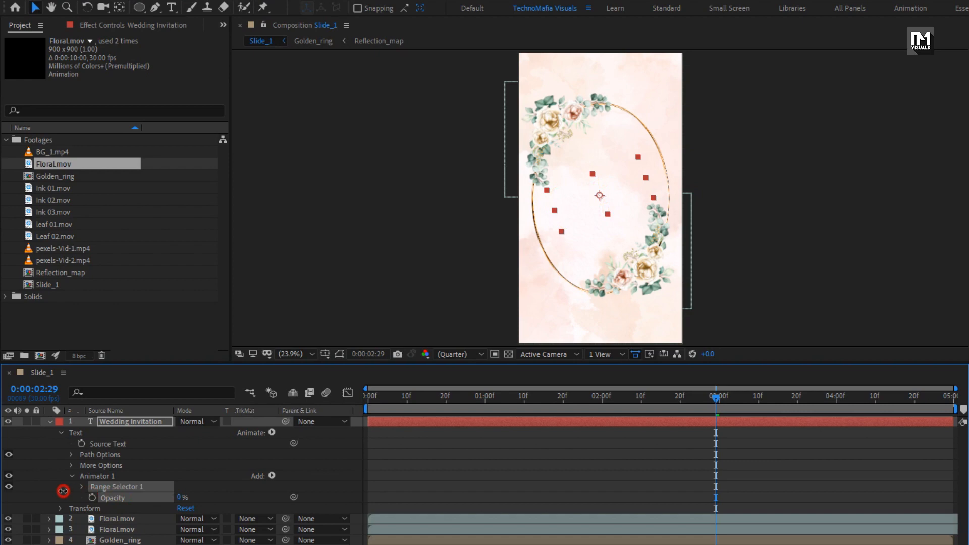
- Keyframe the Range Selector's Offset from -100% at 0:00 to 100% at 2:00 and preview the text reveal
click(81, 487)
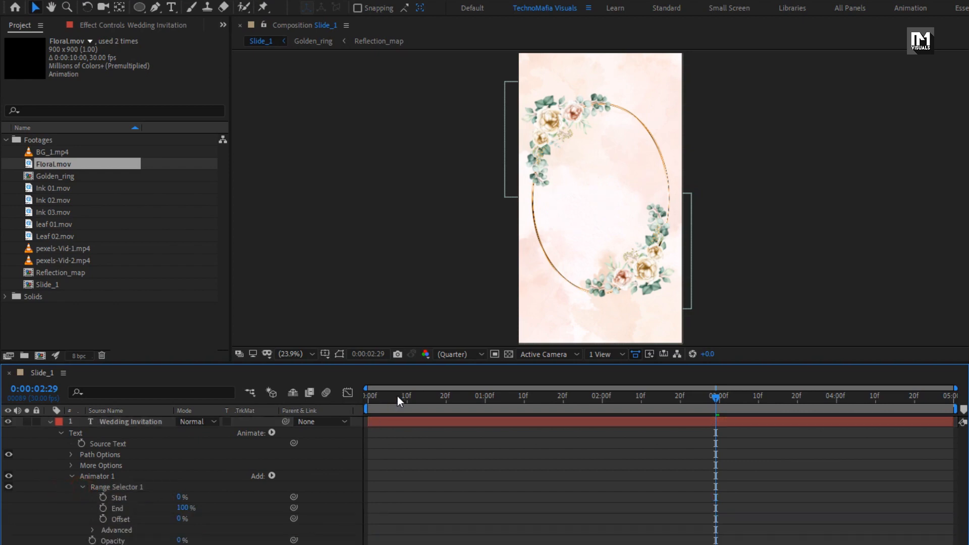
drag(398, 396, 344, 396)
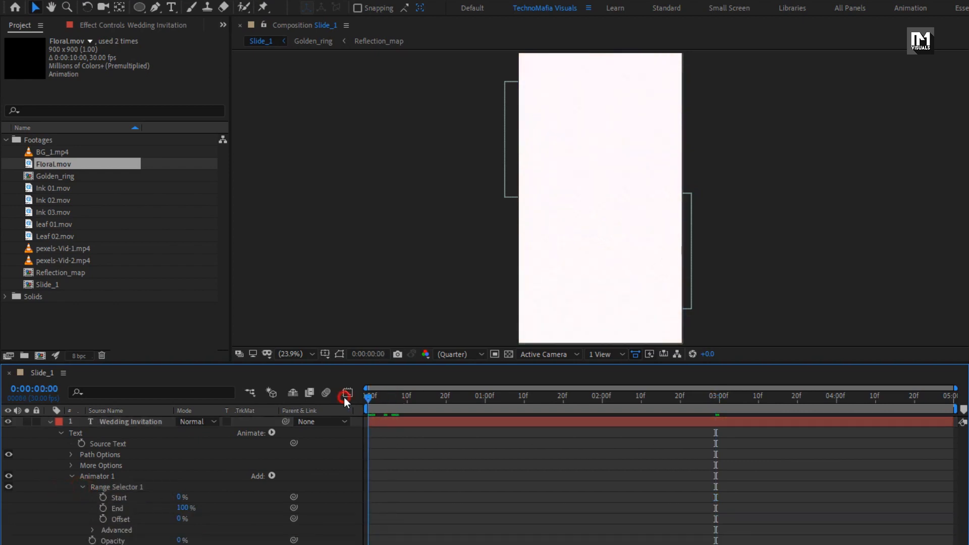
click(102, 518)
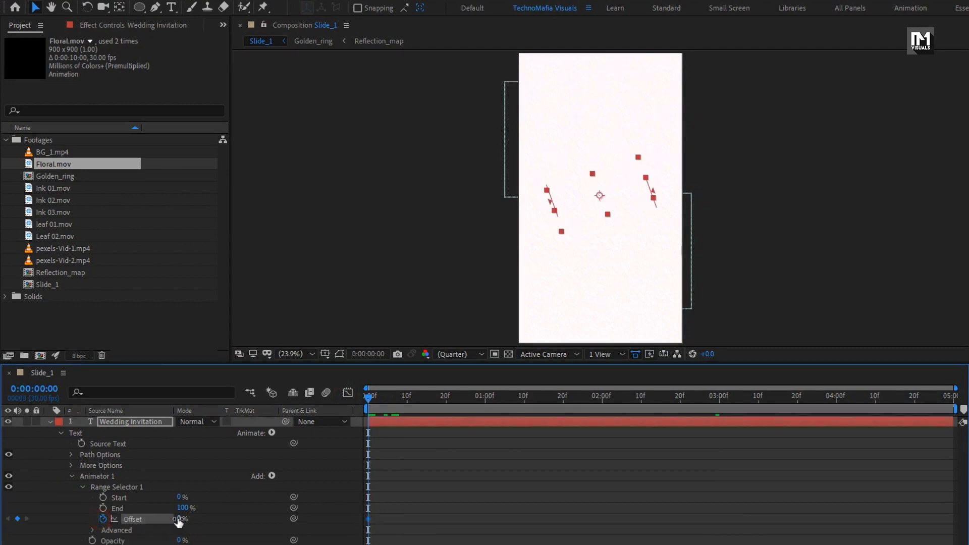
drag(179, 521, 64, 518)
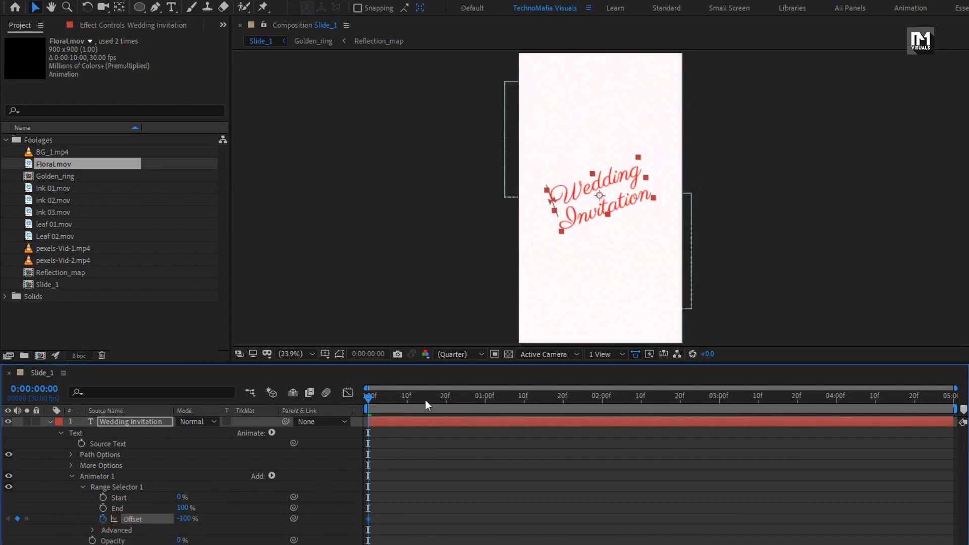
drag(425, 400, 605, 398)
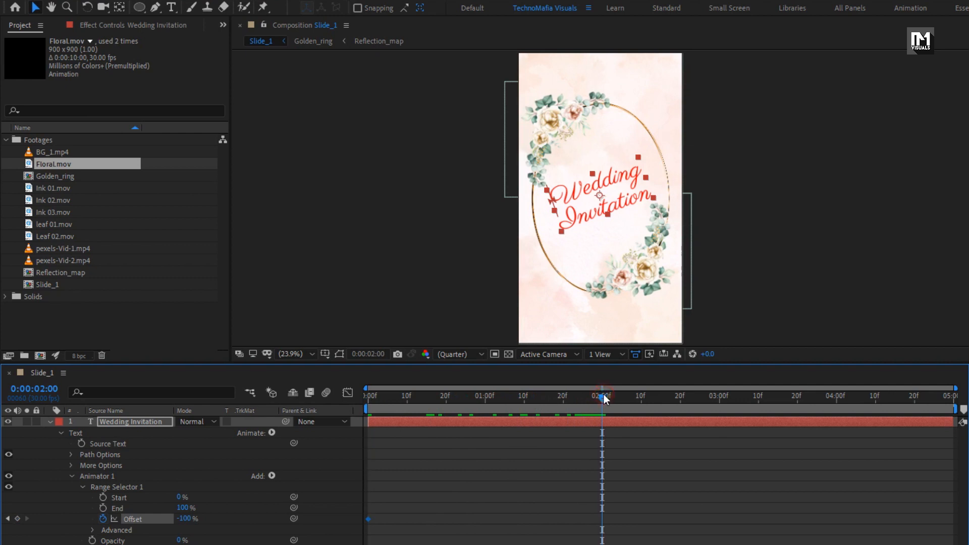
drag(183, 522, 423, 516)
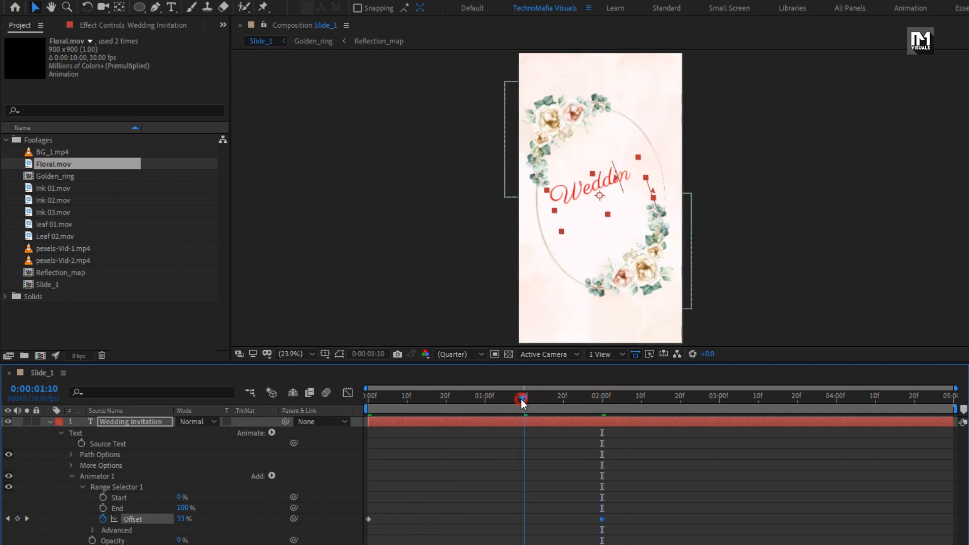
drag(521, 399, 481, 398)
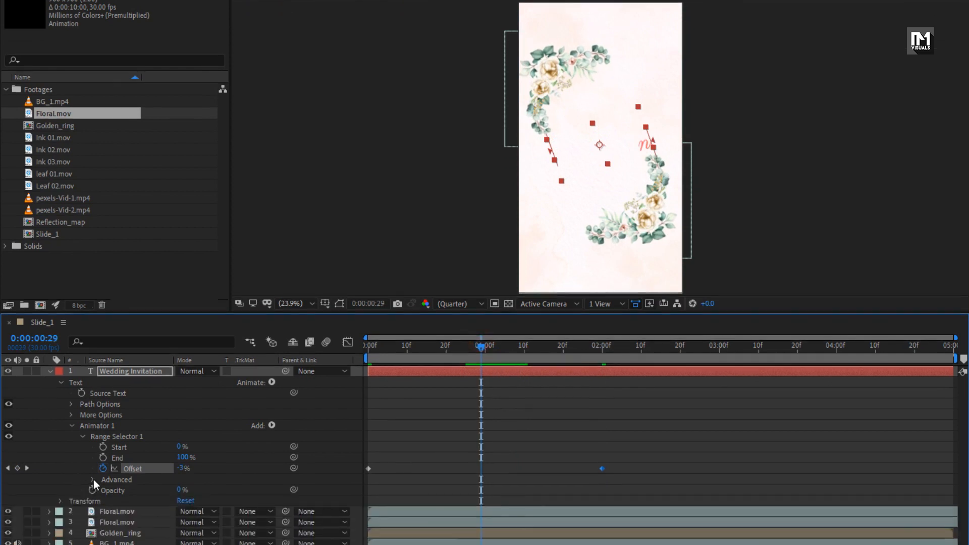
- Set the Range Selector's advanced Shape option to Ramp Up and preview the softer letter reveal
click(92, 530)
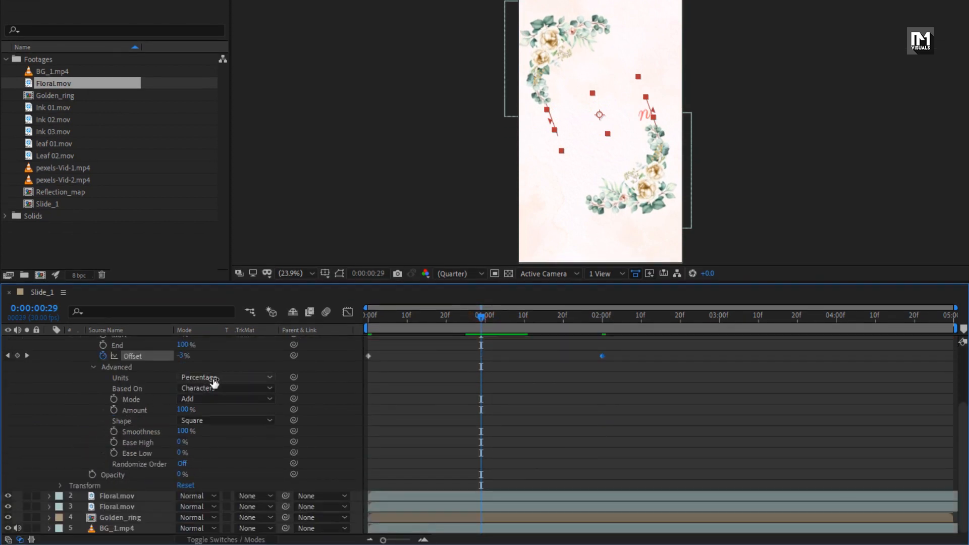
click(228, 421)
click(229, 452)
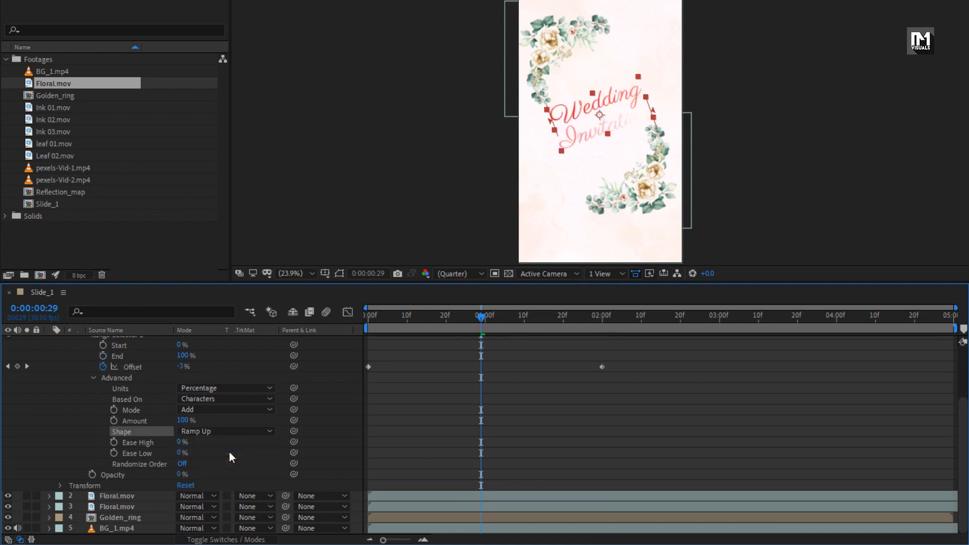
drag(383, 319, 458, 319)
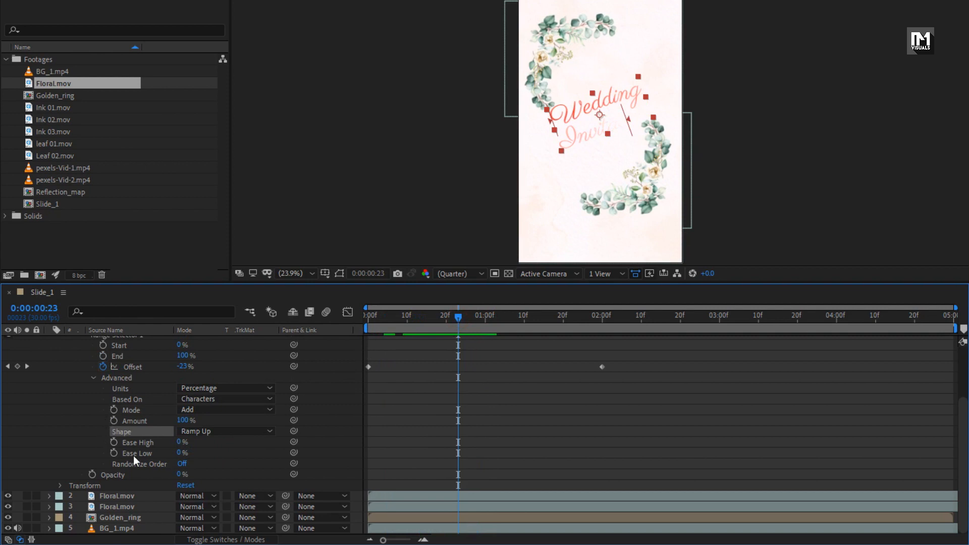
- Turn on Randomize Order for the Range Selector and set its Ease Low to 100%
click(182, 464)
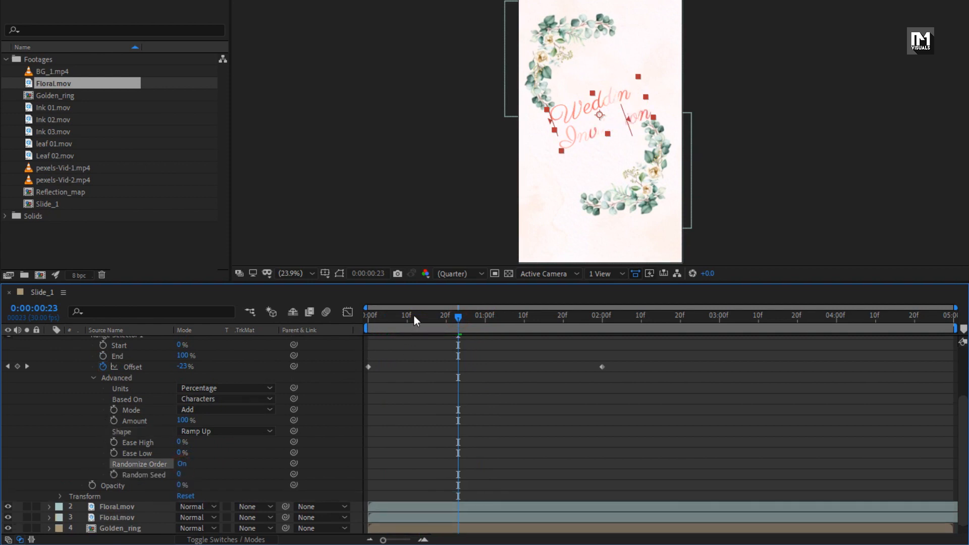
drag(413, 316, 466, 319)
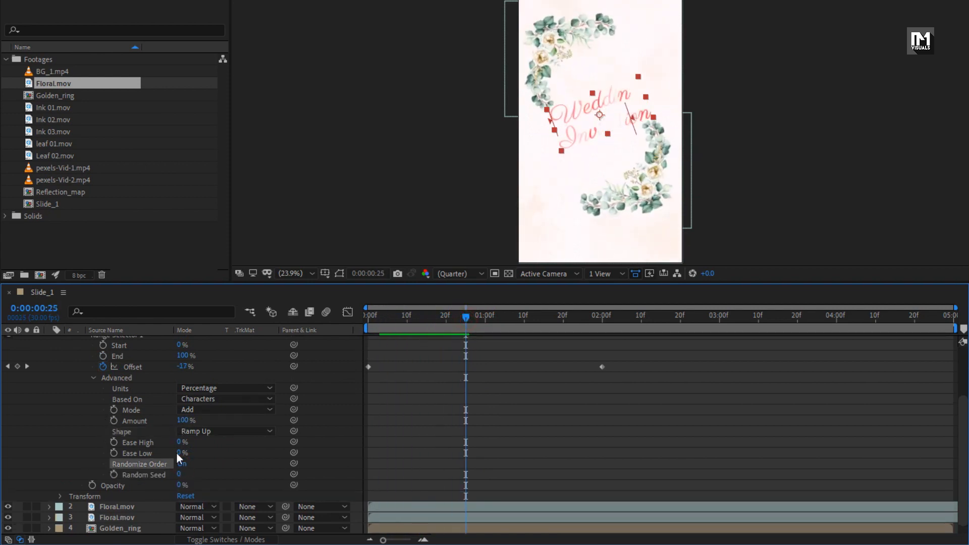
drag(180, 453, 291, 447)
- Add a Blur property to Animator 1, set it to 100 in both dimensions, and preview the reveal
scroll(261, 419, up, 3)
click(271, 389)
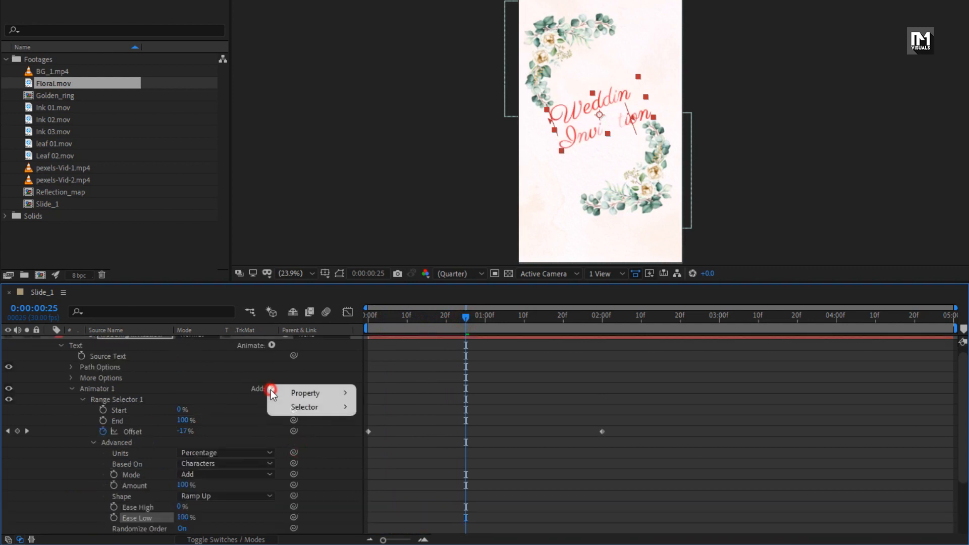
mouse_move(337, 393)
click(381, 393)
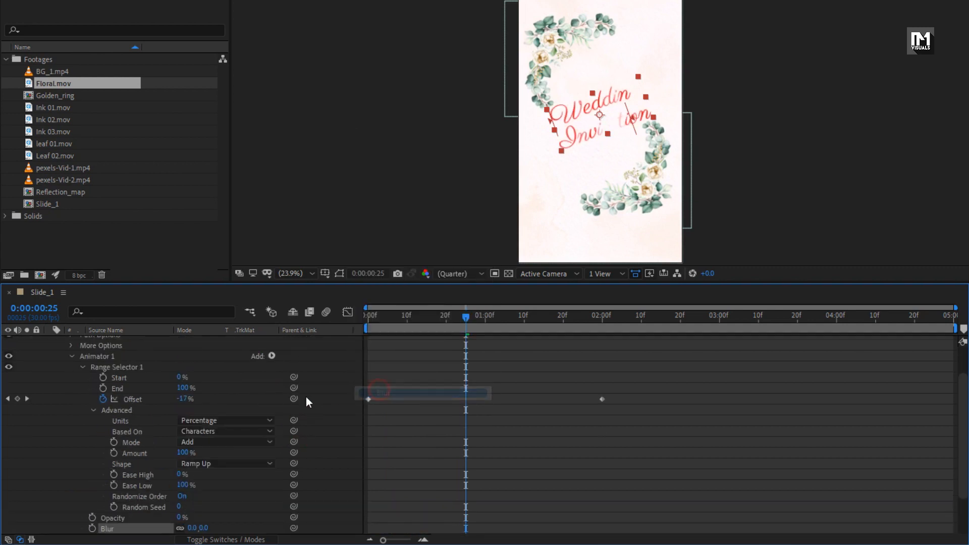
scroll(283, 414, down, 4)
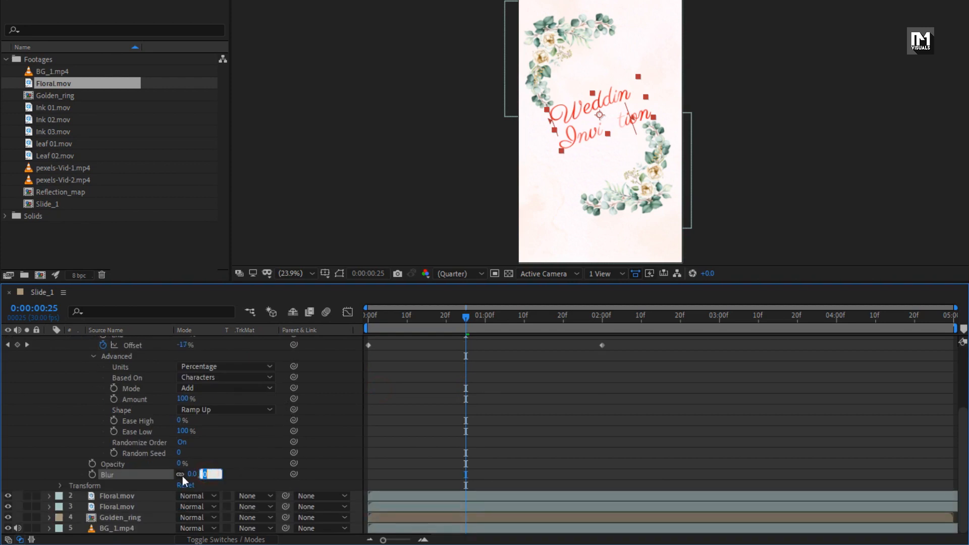
text(100)
key(Return)
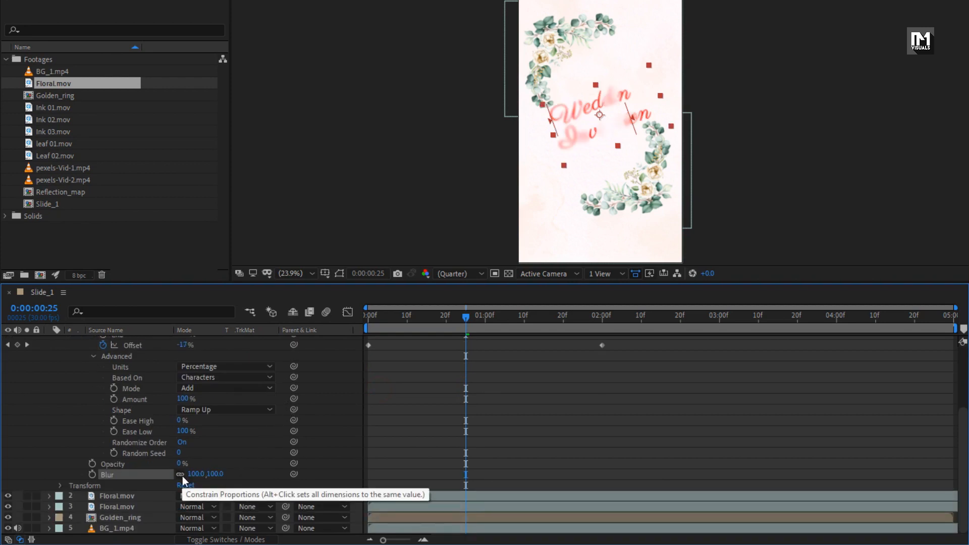
drag(394, 319, 441, 326)
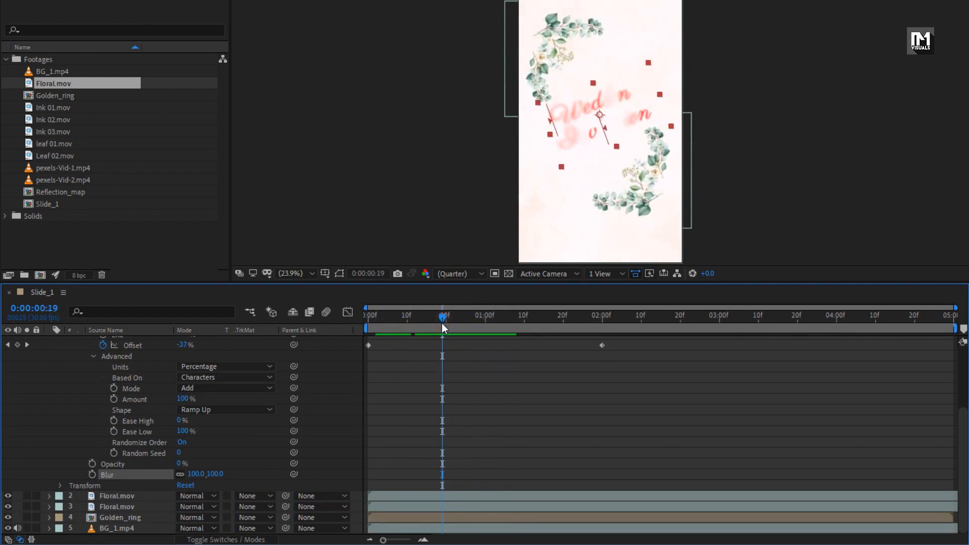
- Add a Scale property to the title's Animator 1, set its value, and preview the letter reveal
scroll(166, 433, up, 3)
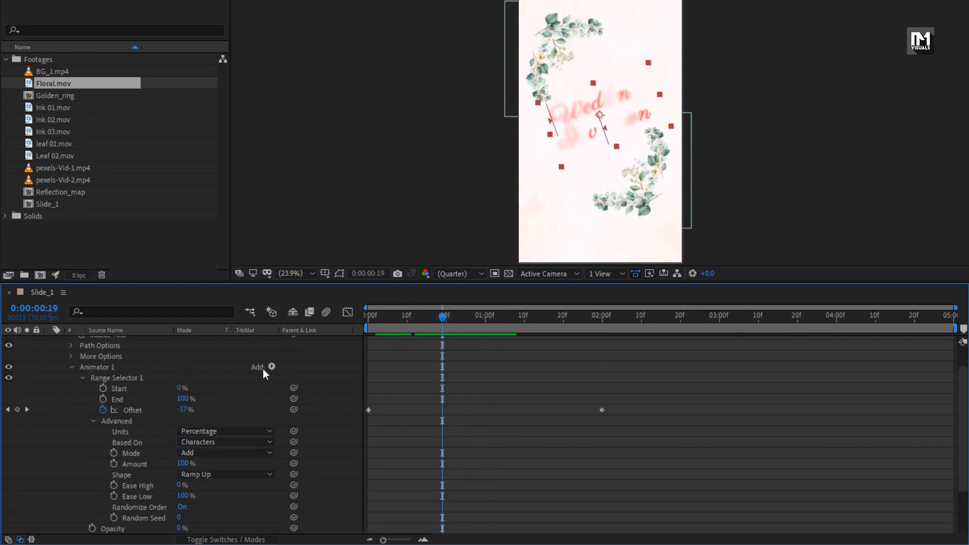
click(269, 365)
mouse_move(313, 373)
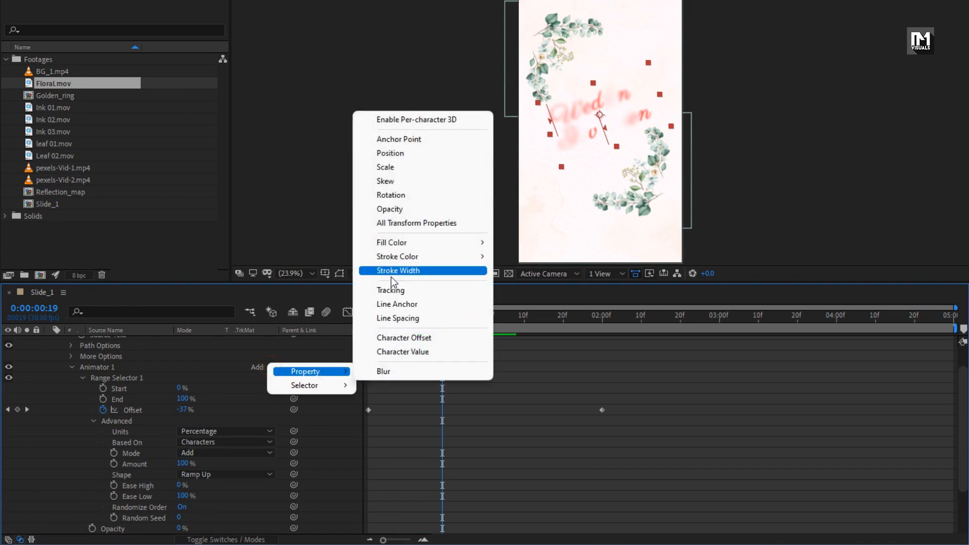
click(393, 169)
scroll(222, 382, down, 3)
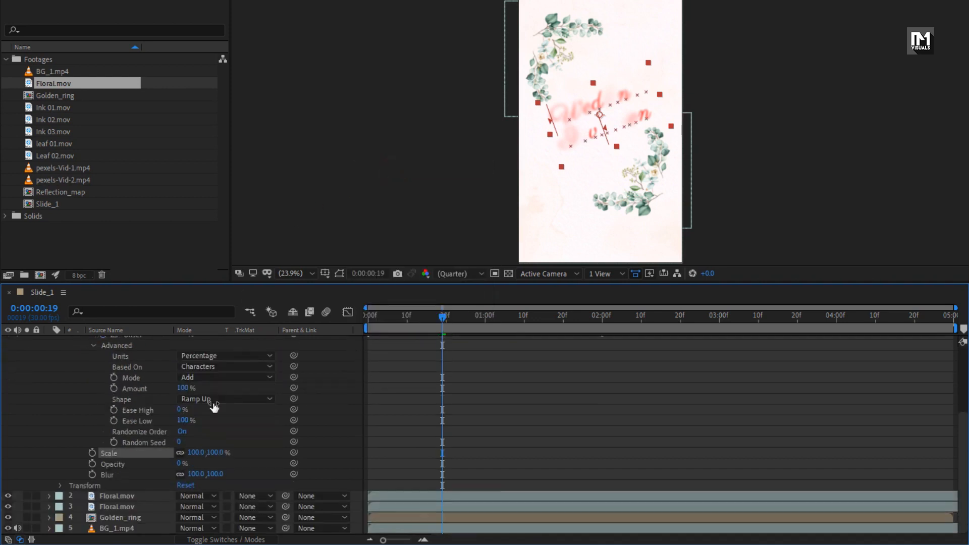
click(216, 453)
key(Return)
drag(372, 317, 571, 317)
scroll(119, 429, up, 5)
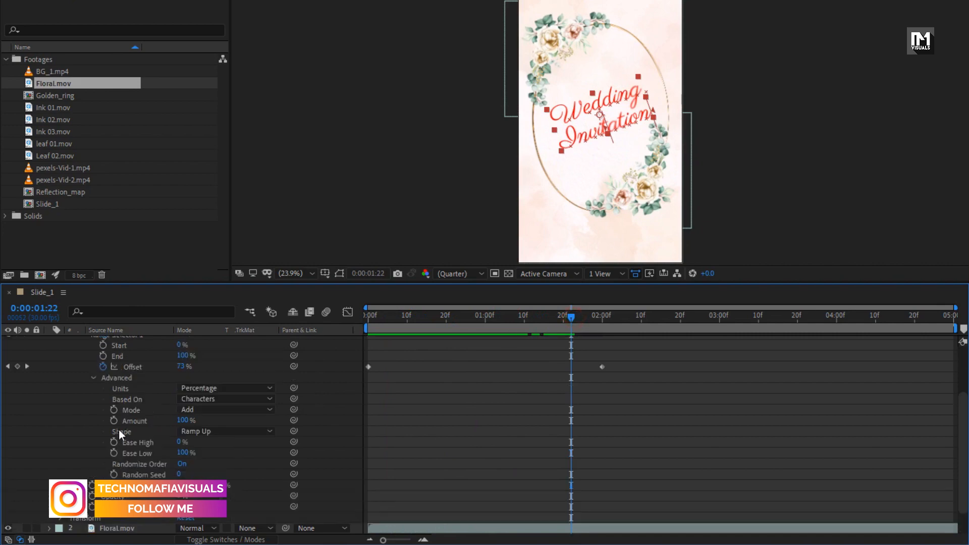
click(50, 378)
- Apply the Fill effect to the Wedding Invitation layer and sample its golden-brown color from the rose in the upper floral footage
click(125, 377)
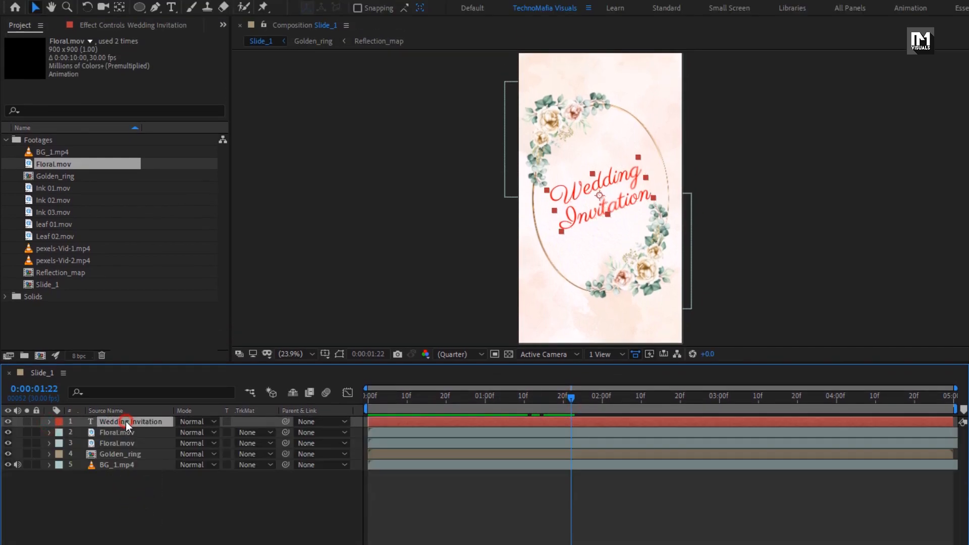
click(833, 42)
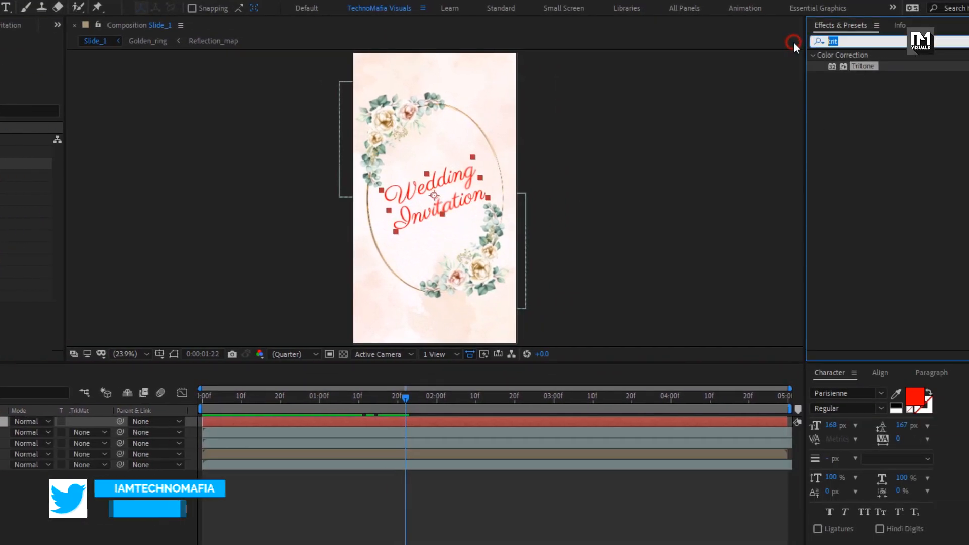
text(fill)
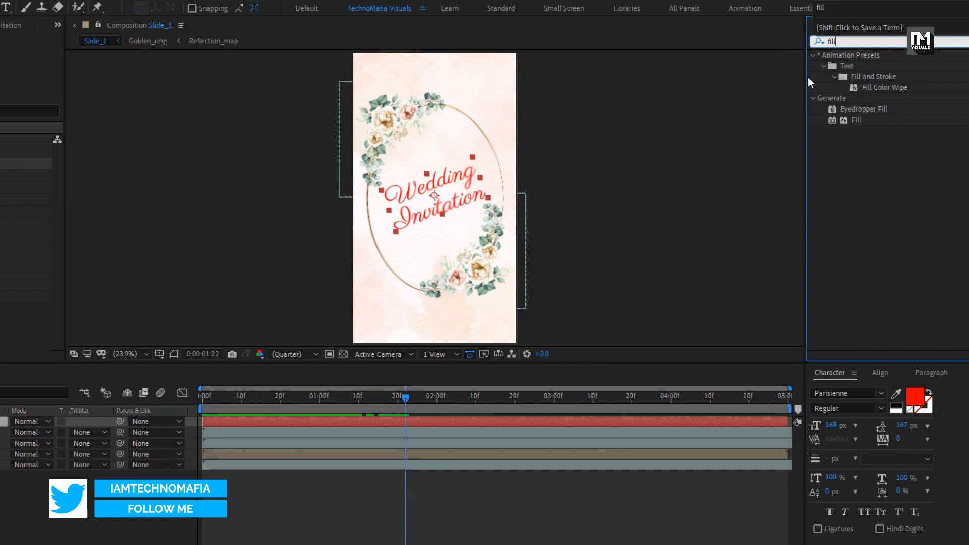
double_click(858, 122)
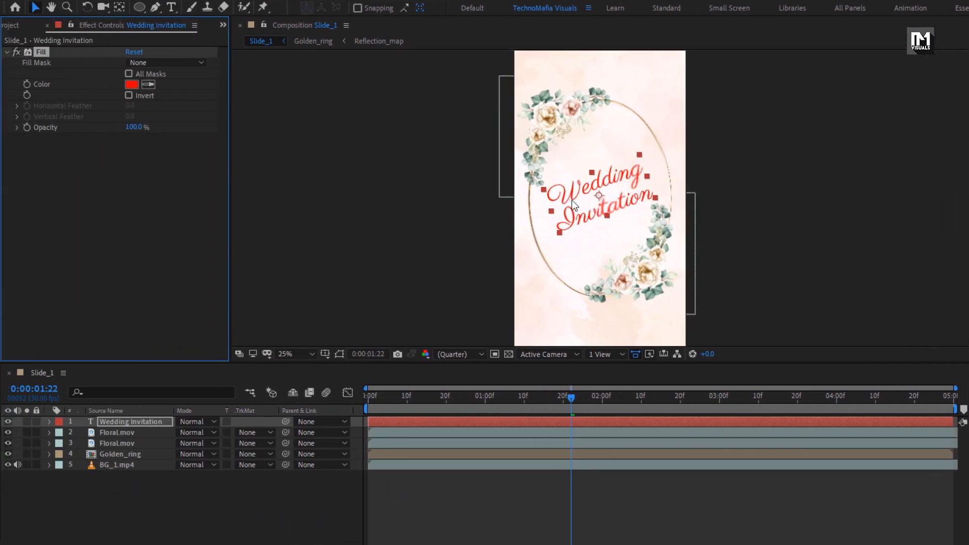
scroll(571, 200, up, 1)
click(148, 84)
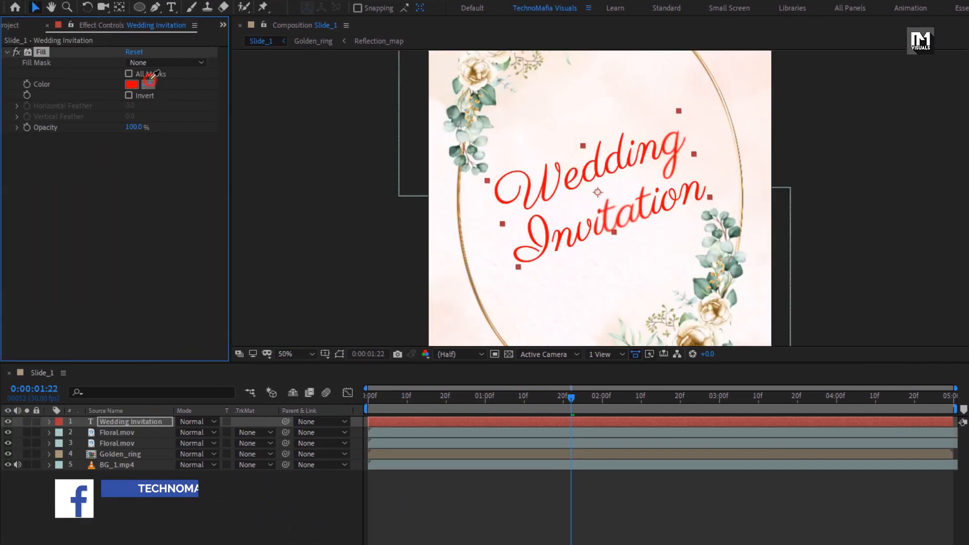
click(476, 74)
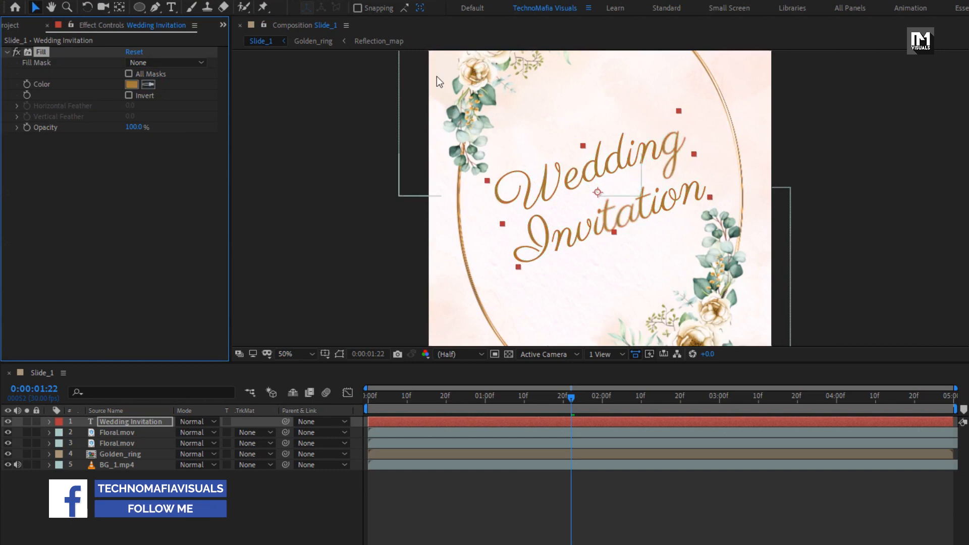
scroll(553, 216, down, 1)
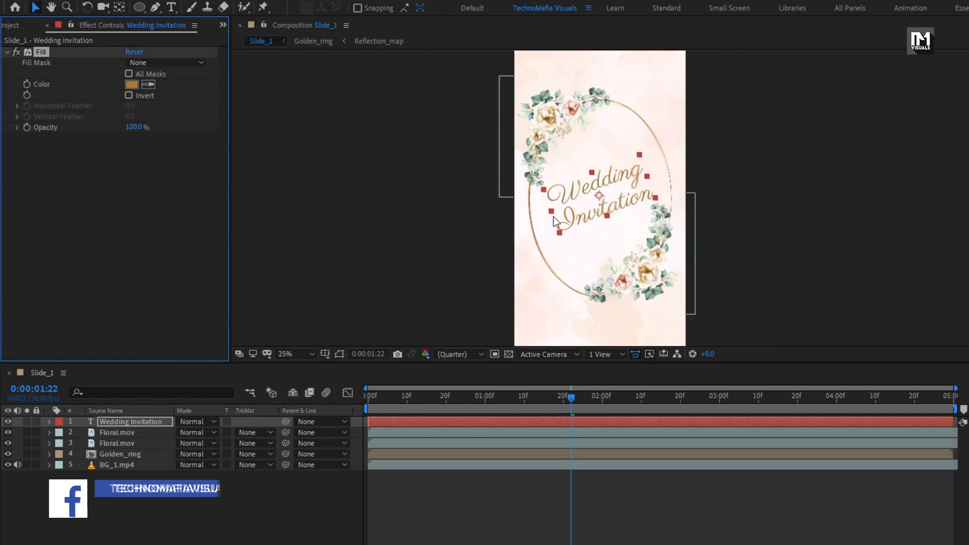
click(7, 52)
- Apply the CC Light Sweep effect to the Wedding Invitation layer
click(846, 43)
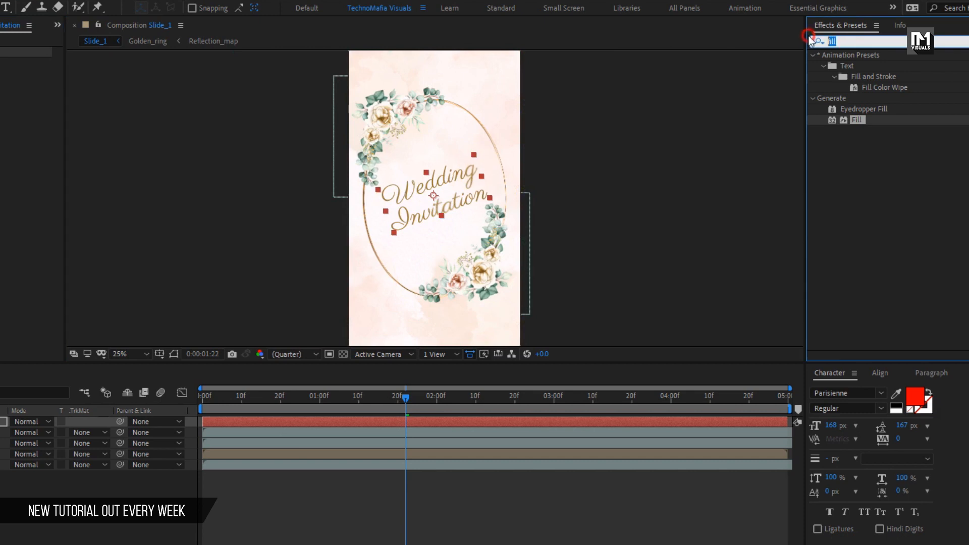
text(cc li)
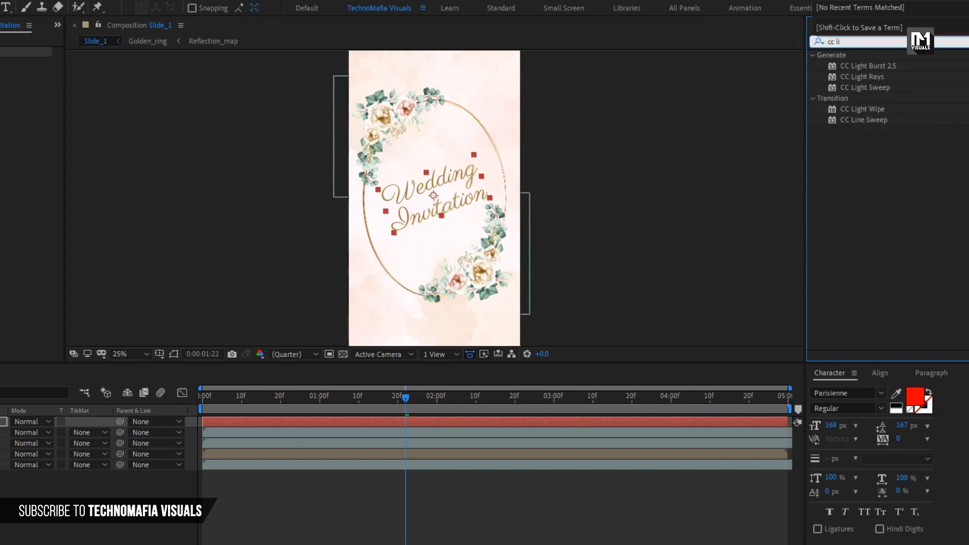
click(870, 88)
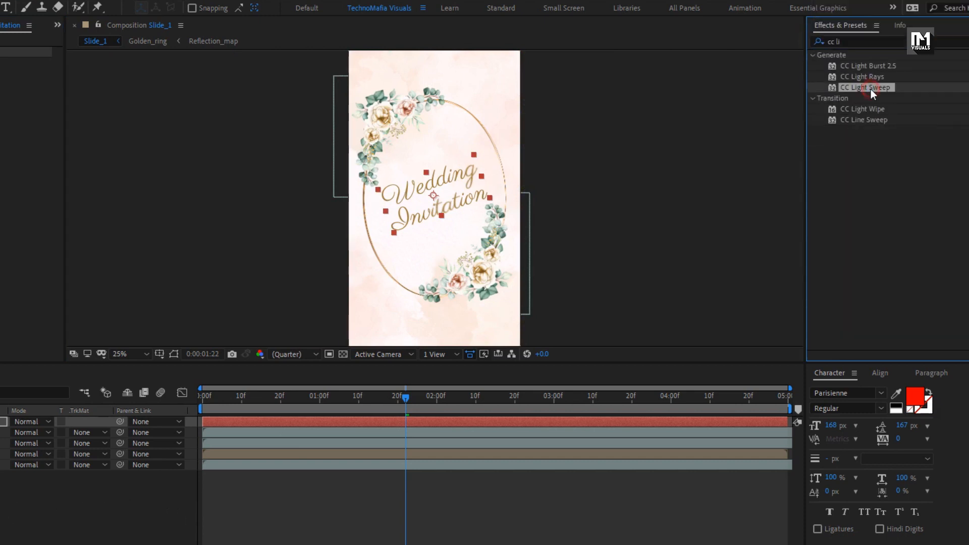
double_click(871, 87)
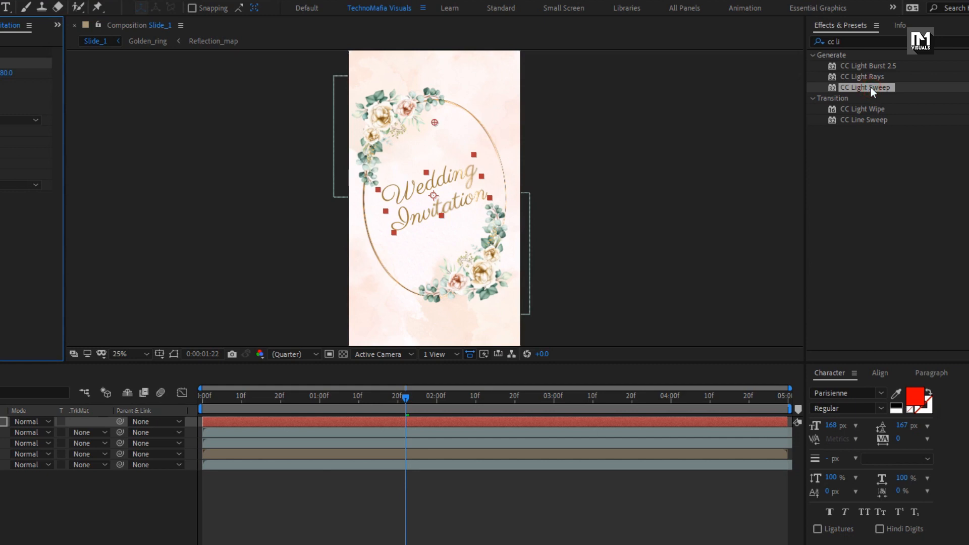
- Place the light sweep's Center just left of the title at about 192, 1048 and keyframe it at 2:00
key(period)
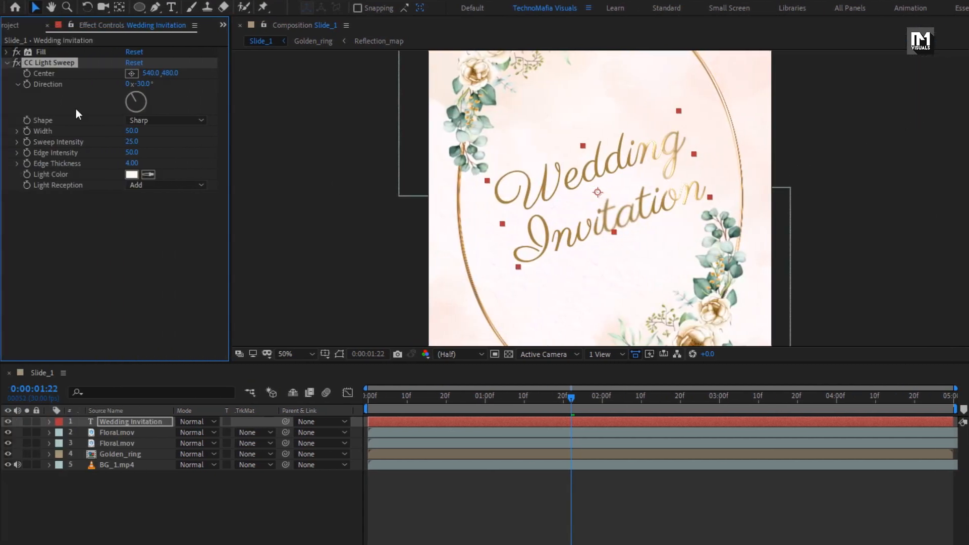
click(488, 228)
drag(488, 228, 489, 226)
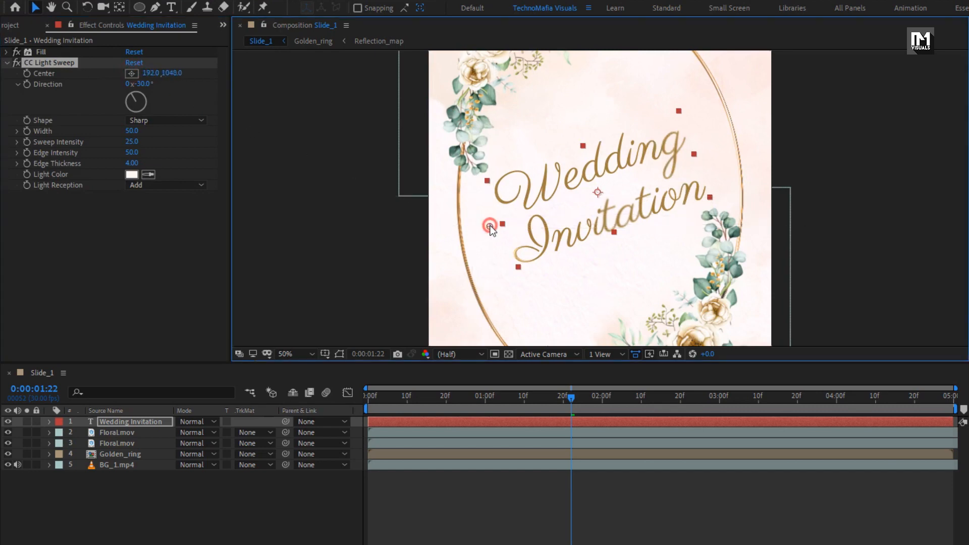
drag(563, 401, 604, 397)
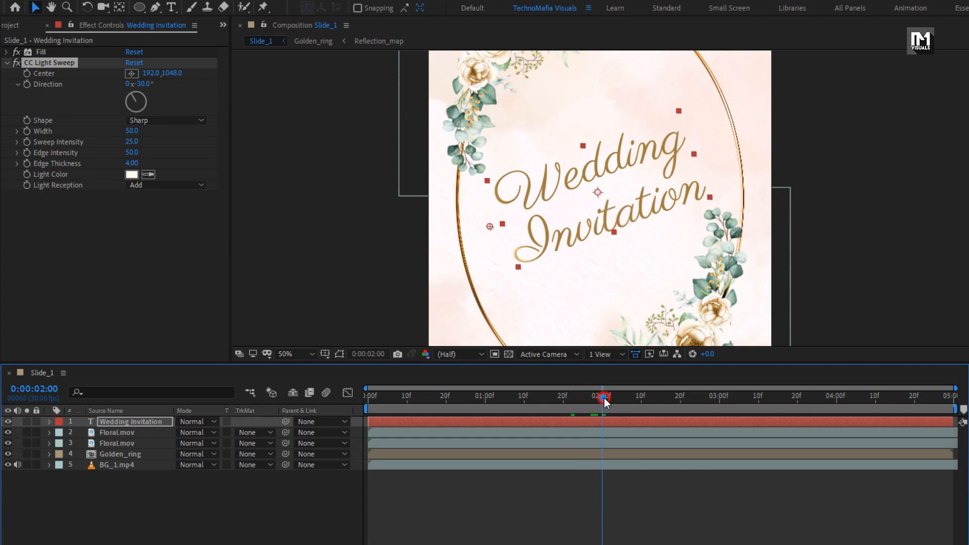
click(27, 74)
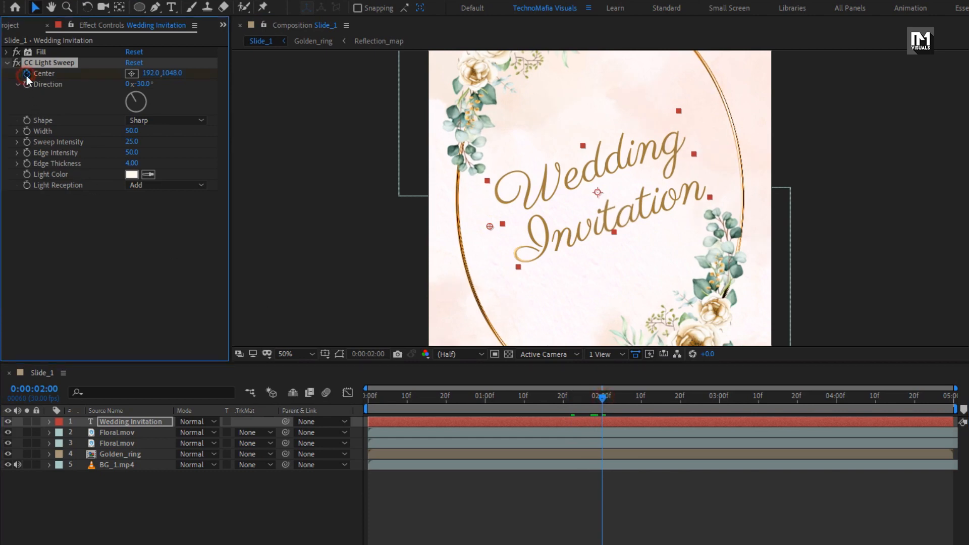
- At 4:00, move the light sweep's Center past the title's right end to about 1016, 746
drag(659, 396, 836, 403)
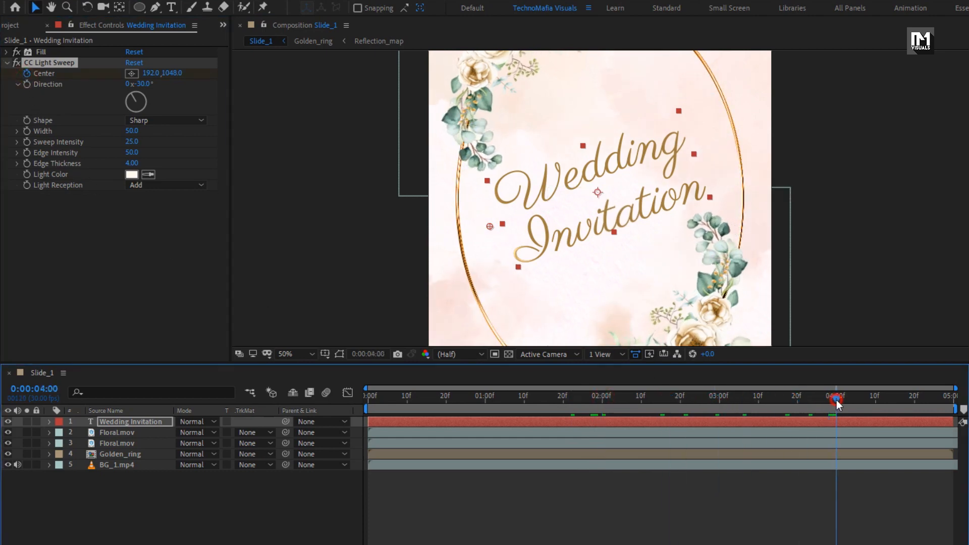
drag(489, 227, 630, 200)
drag(679, 183, 731, 140)
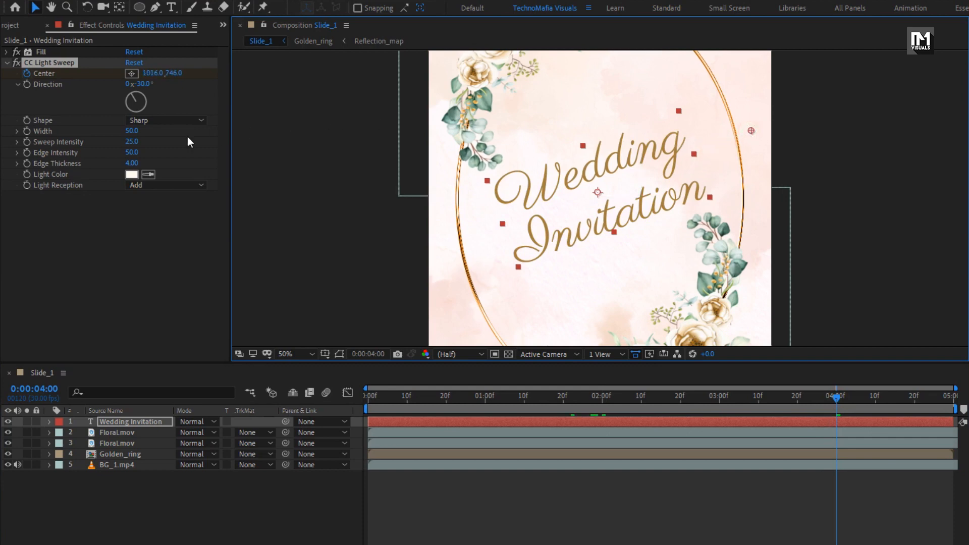
- Set the CC Light Sweep's Shape to Linear and preview the sweep across the title
click(159, 120)
click(160, 134)
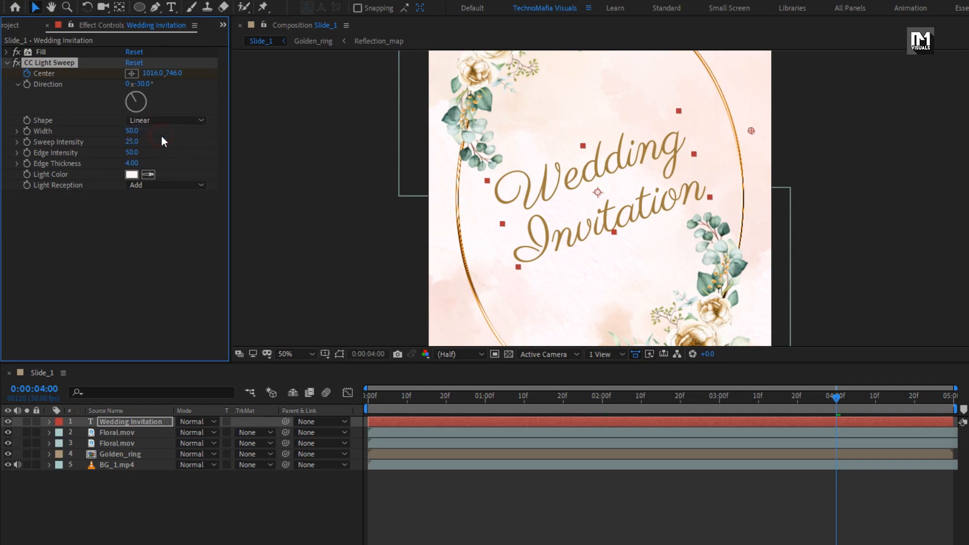
drag(676, 398, 723, 395)
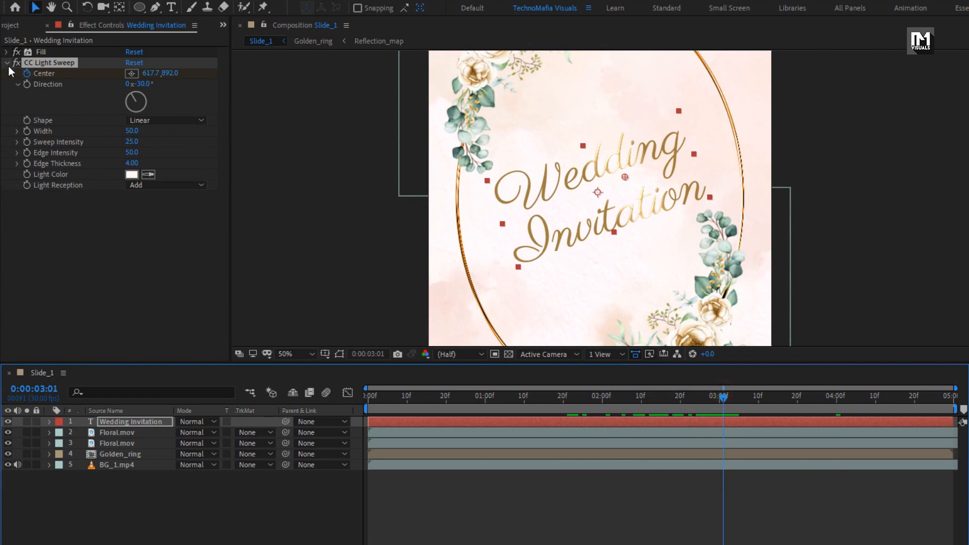
- Apply the Drop Shadow effect to the Wedding Invitation layer
drag(848, 40, 785, 41)
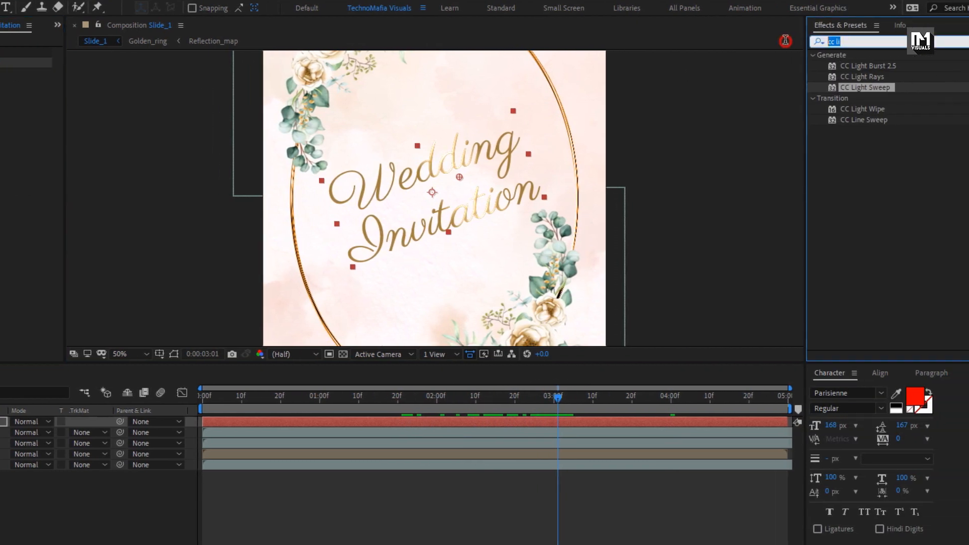
text(drop)
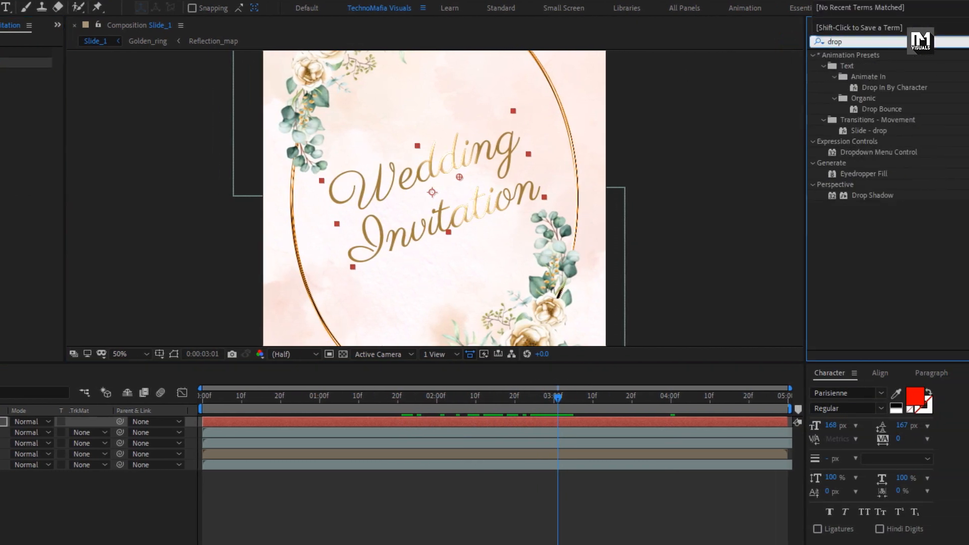
click(864, 196)
double_click(864, 196)
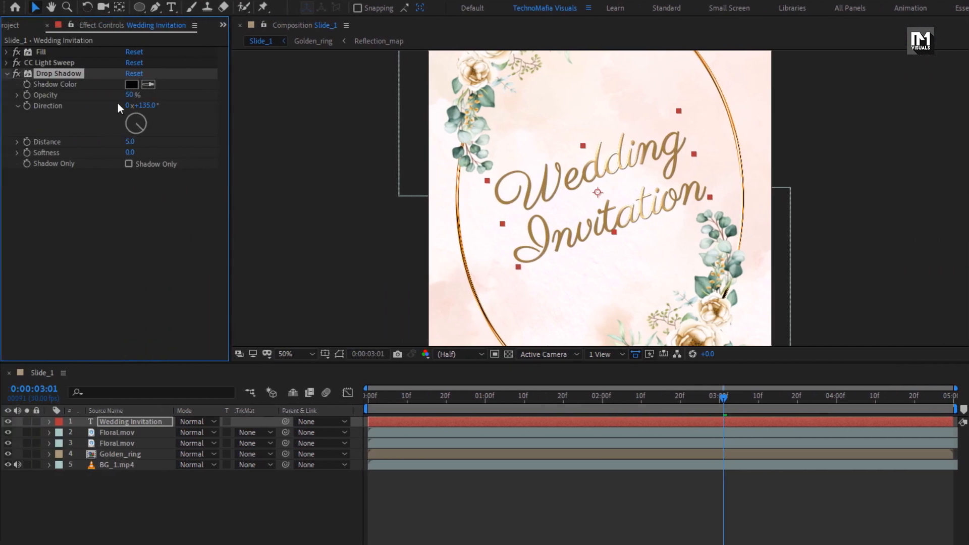
- Set the title's Drop Shadow to Distance 6, Softness 5 and Opacity 60%
click(128, 142)
text(6)
key(Return)
click(129, 153)
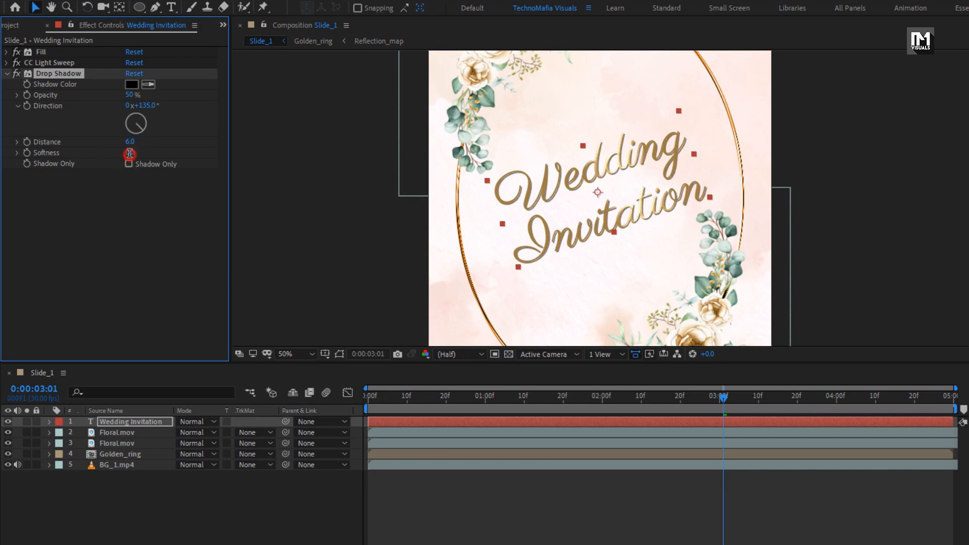
text(5)
key(Return)
click(129, 96)
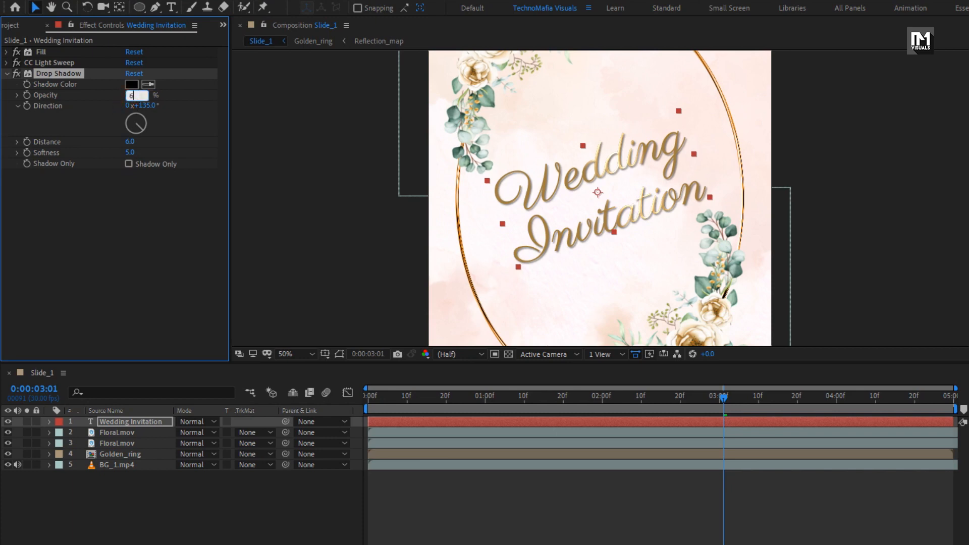
text(60)
key(Return)
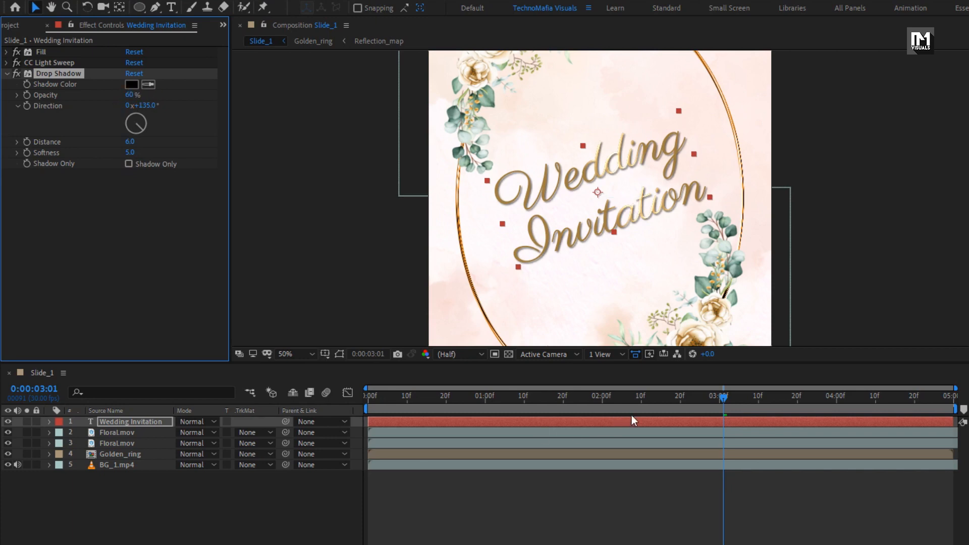
- Shift the Wedding Invitation layer to start at about frame 10 and preview the slide up to about 4:03
drag(672, 399, 848, 400)
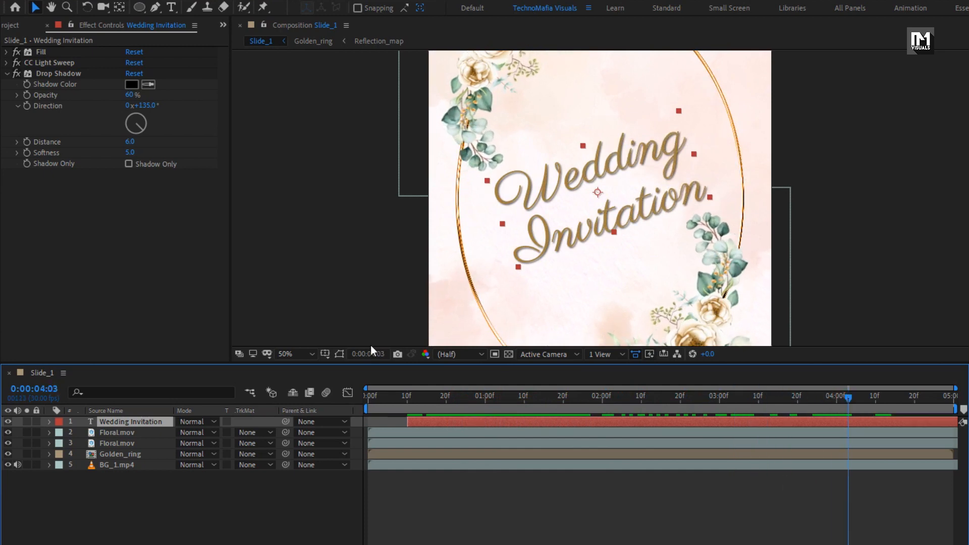
click(299, 356)
click(302, 383)
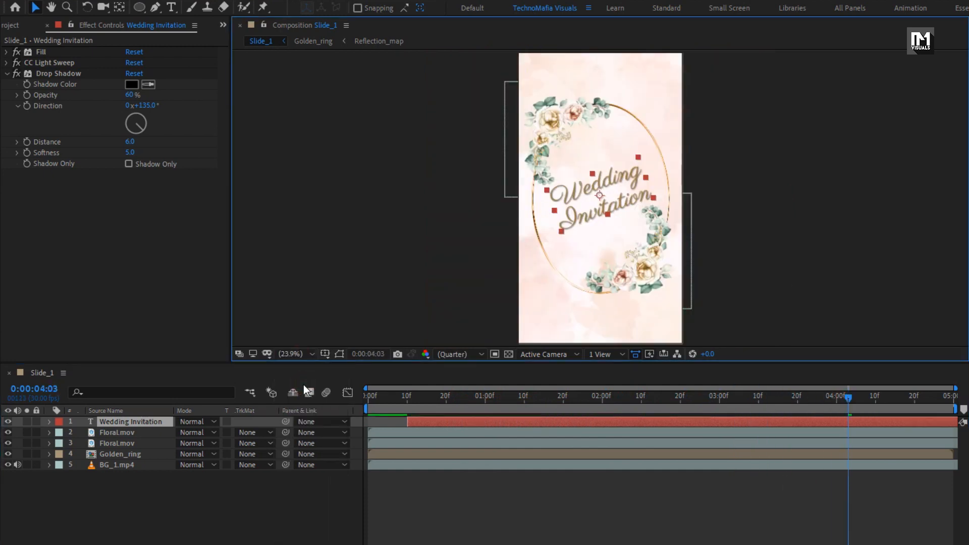
- Add the leaf 01.mov footage to Slide_1 and place it in the slide's lower-left corner
click(16, 25)
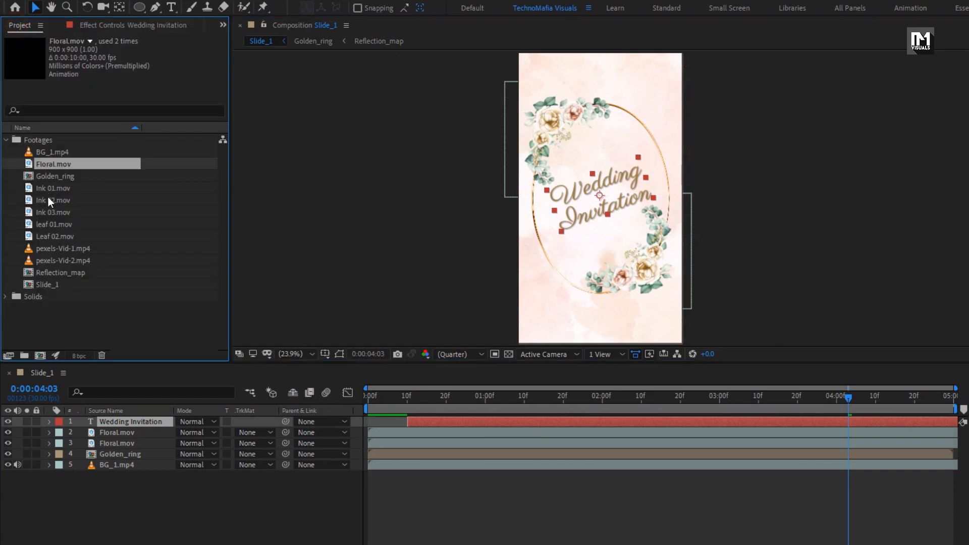
click(60, 222)
drag(59, 222, 545, 319)
- Rotate the leaf 01.mov layer to about 19° and collapse its properties
key(r)
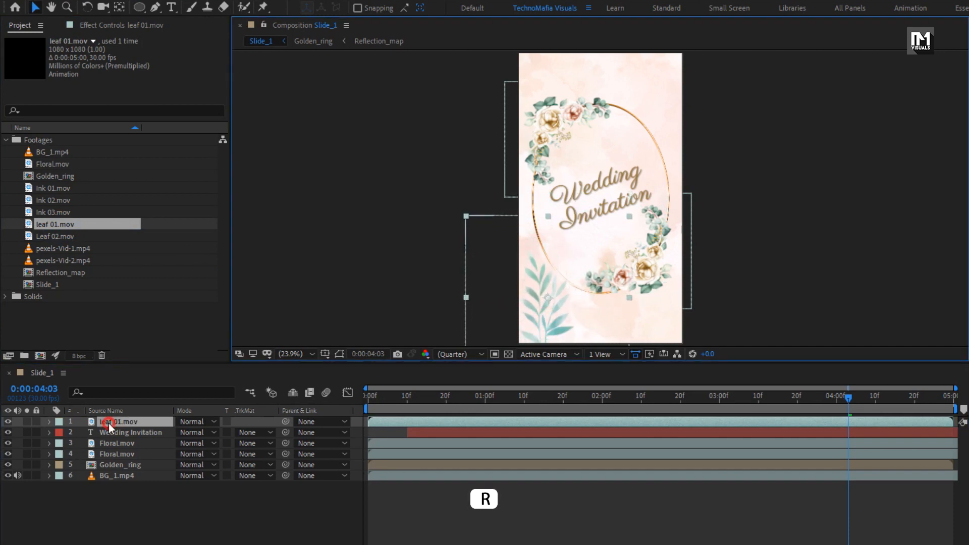
click(108, 422)
key(r)
drag(197, 435, 203, 430)
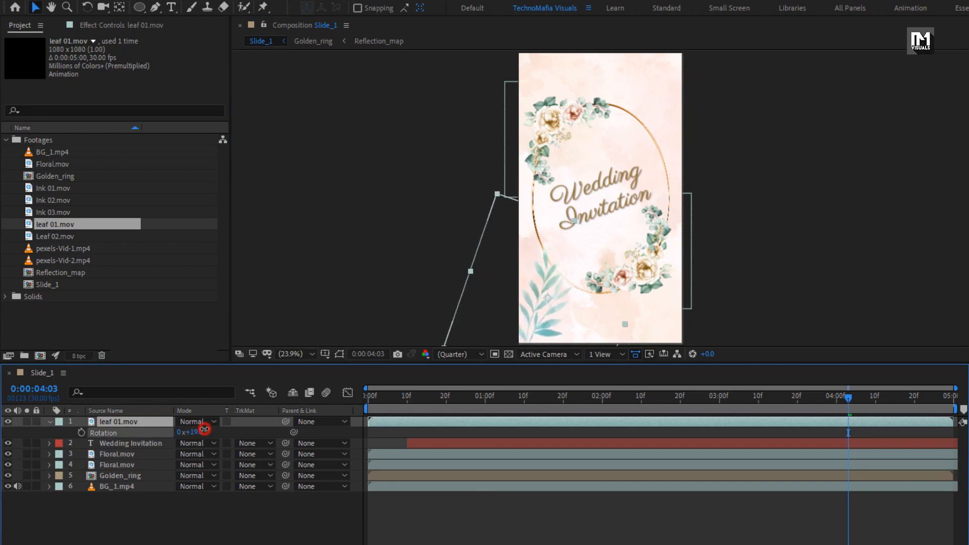
click(51, 421)
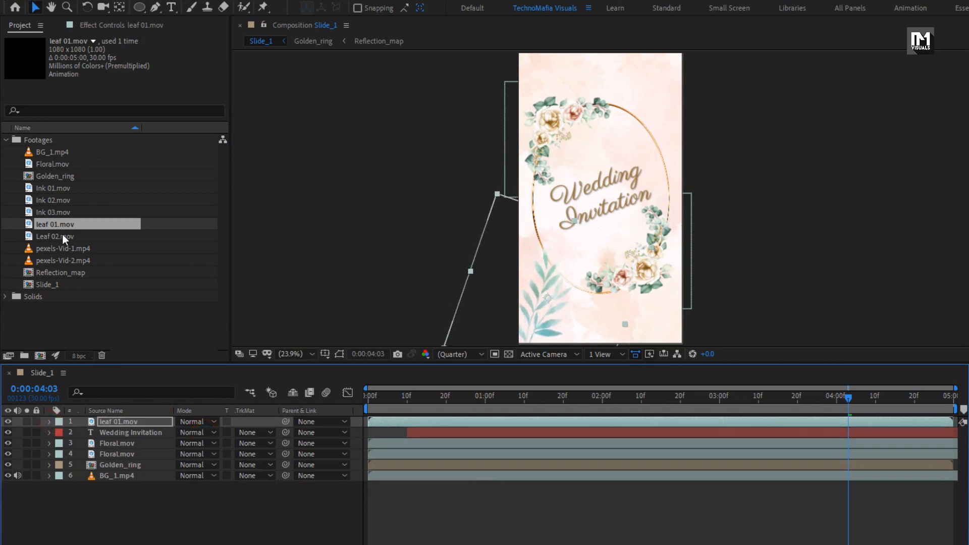
- Add Leaf 02.mov to Slide_1, scale it to 58%, place it in the slide's lower-right corner and collapse its properties
drag(62, 237, 674, 305)
key(s)
click(141, 424)
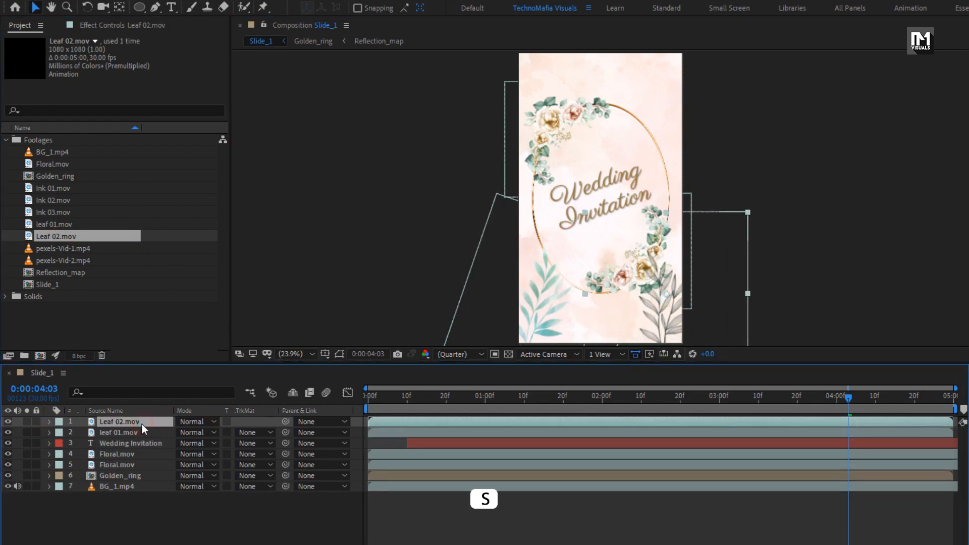
drag(213, 434, 192, 434)
drag(650, 323, 658, 350)
drag(391, 399, 500, 403)
click(50, 421)
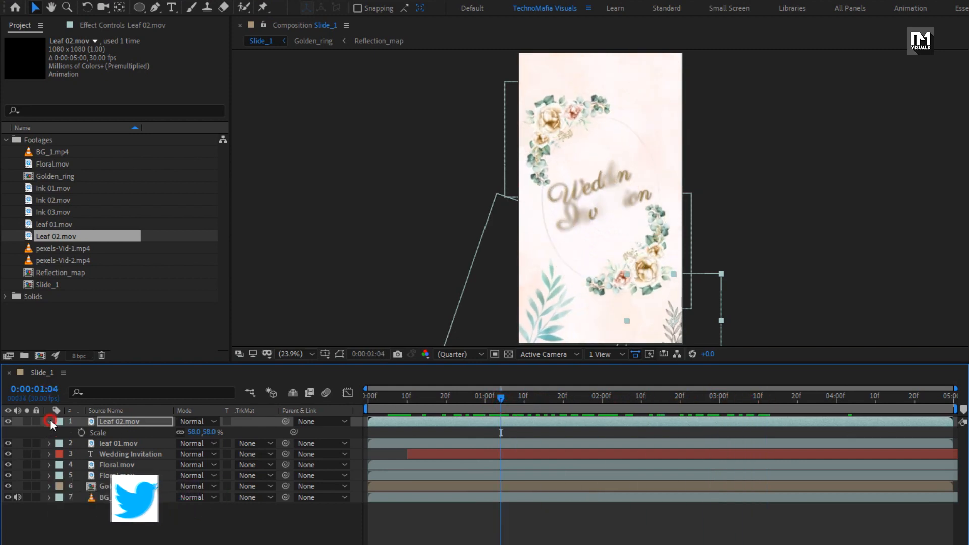
- Play back Slide_1 from the first frame to check the animation with both leaf layers
click(126, 538)
click(368, 399)
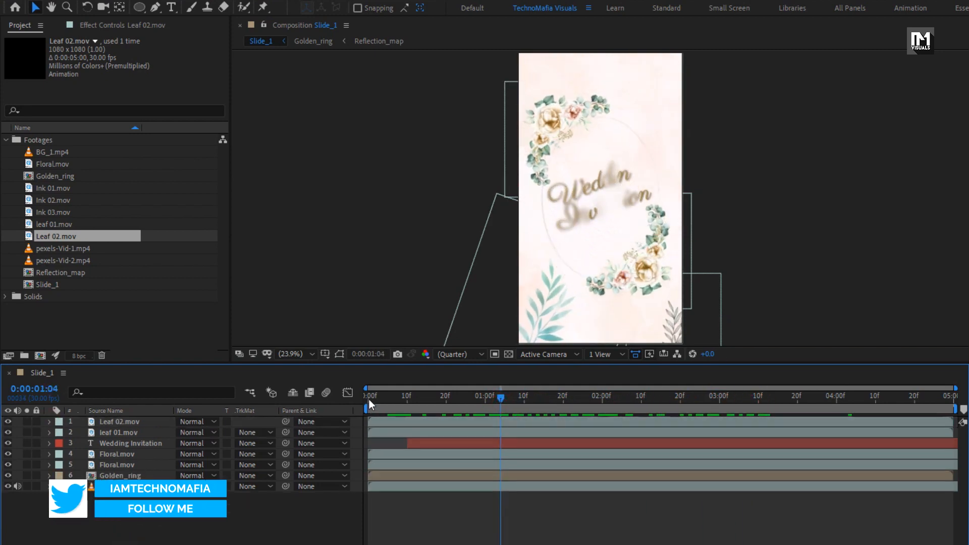
key(space)
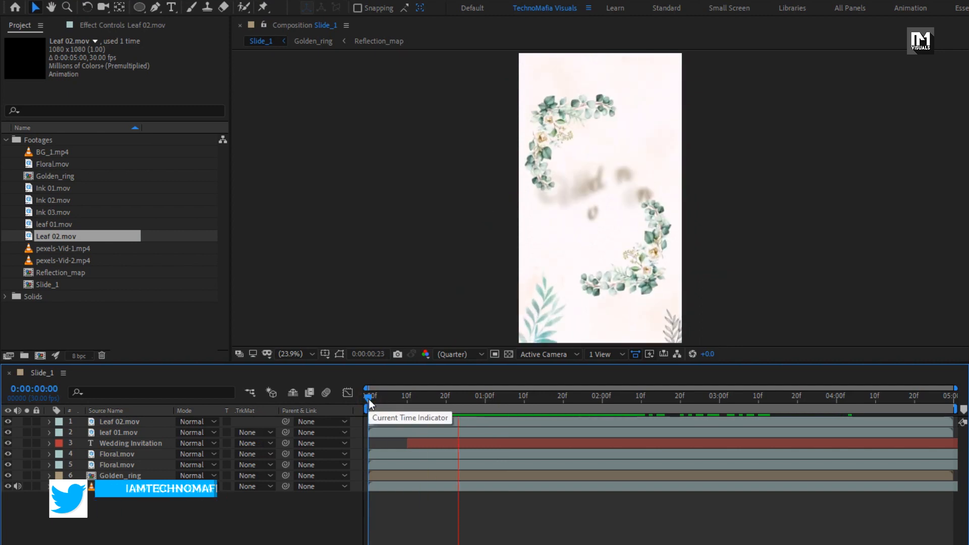
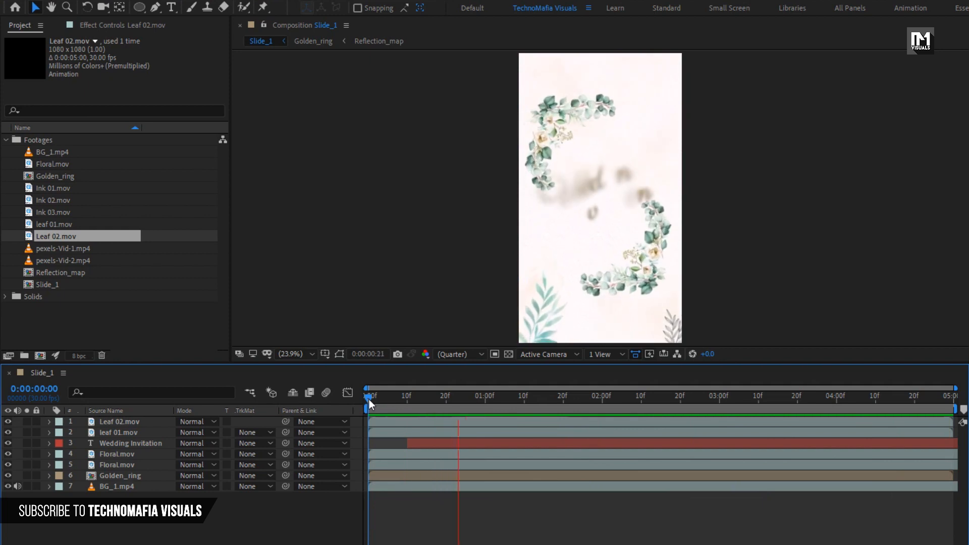
key(space)
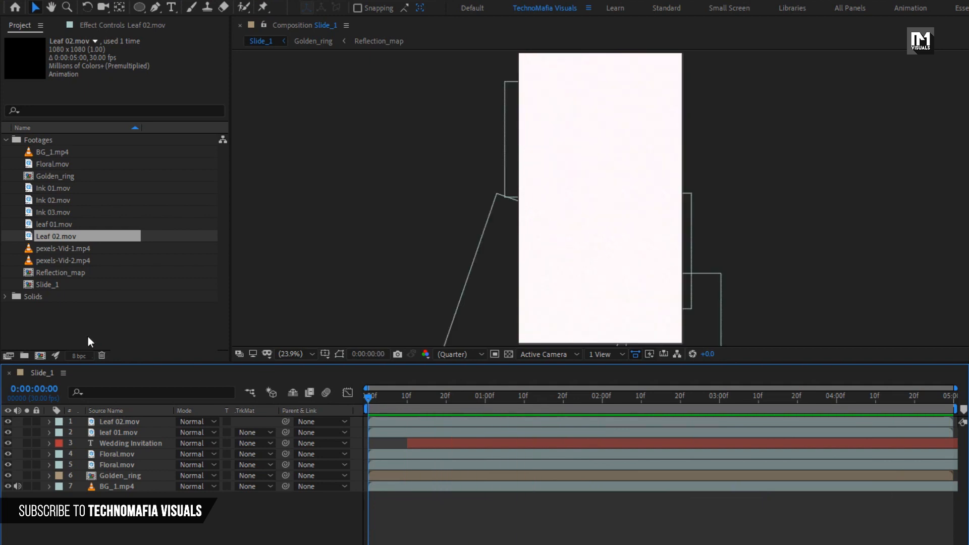
- Create a 1080 x 1920, 30 fps, 5-second composition named Media_1 and place pexels-Vid-1.mp4 in it
click(68, 318)
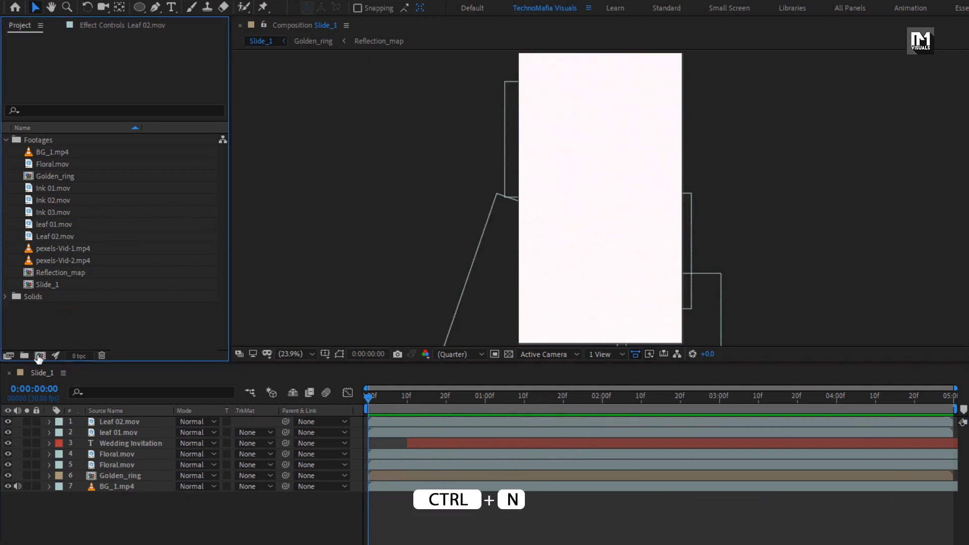
click(39, 355)
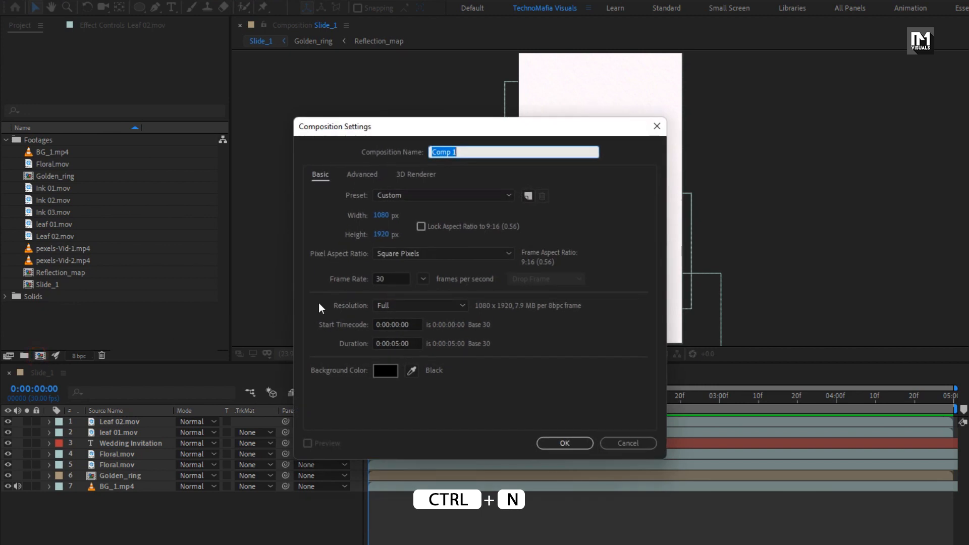
text(Media_1)
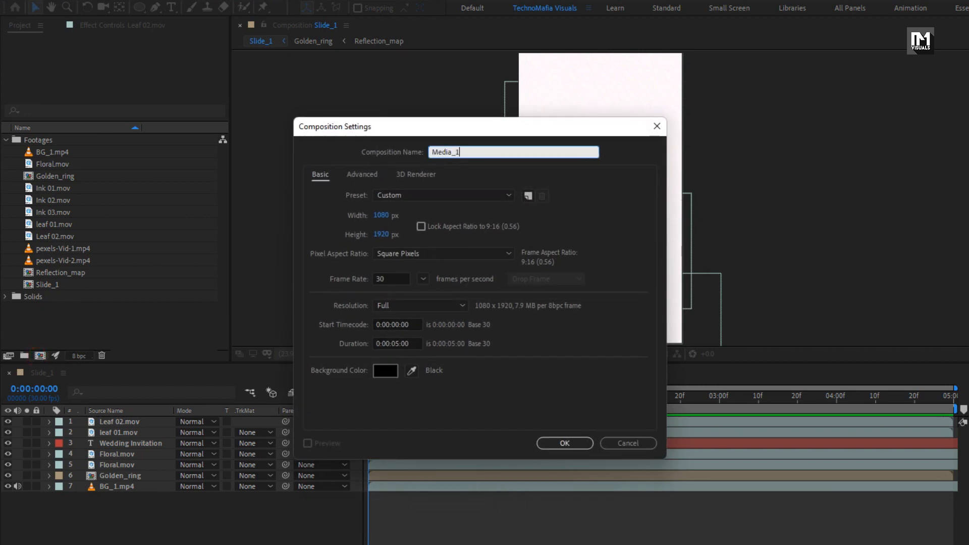
click(553, 441)
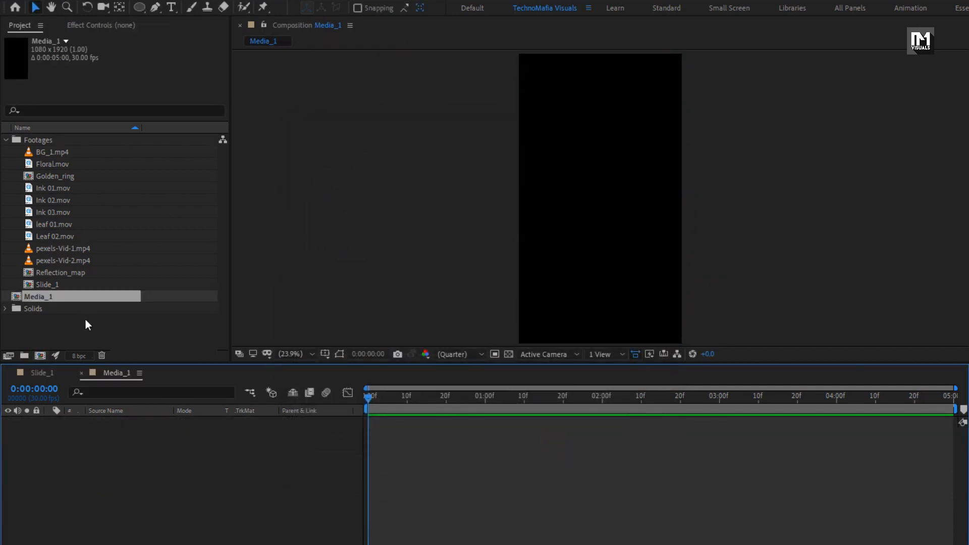
drag(48, 249, 536, 212)
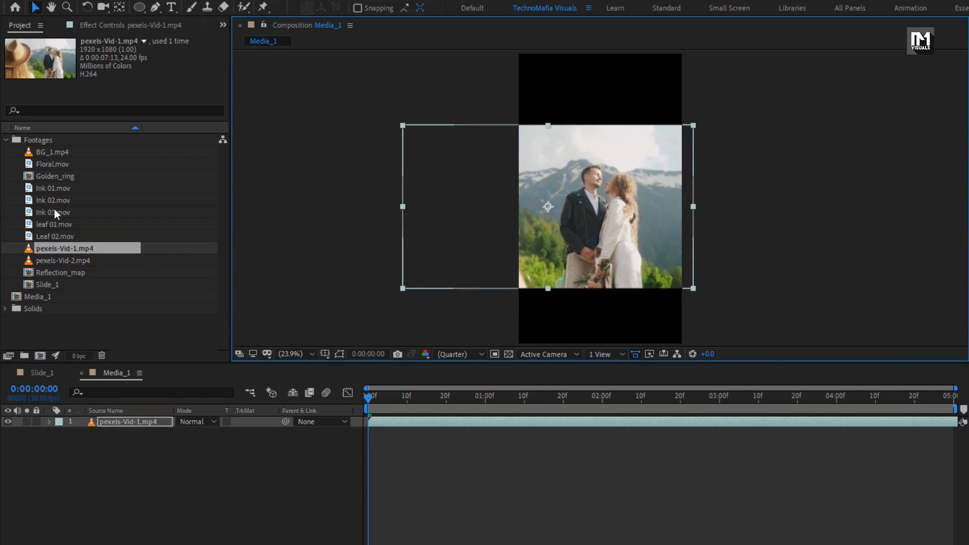
- Add Ink 01.mov above the video in Media_1, rotate it 90° and align it to cover the vertical frame
click(45, 189)
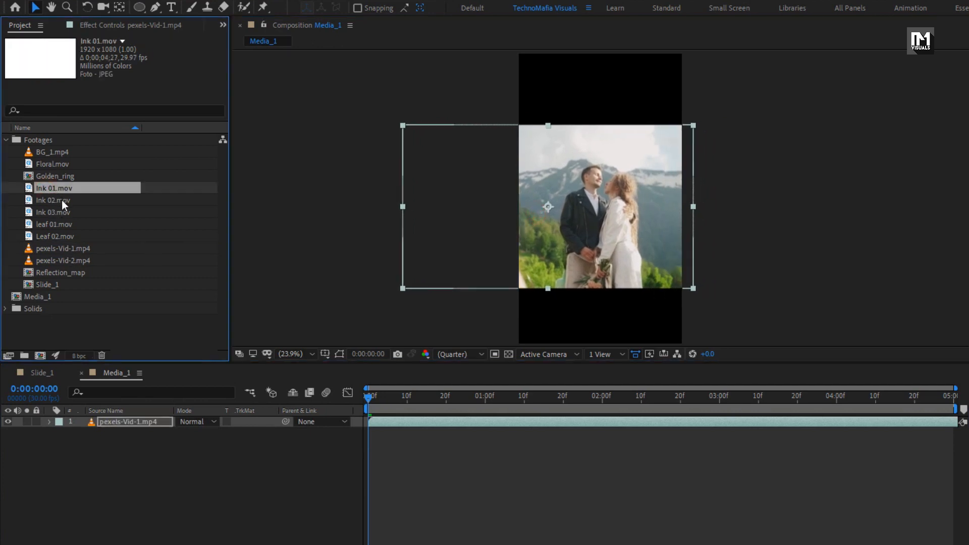
drag(49, 187, 589, 203)
drag(426, 409, 481, 399)
key(r)
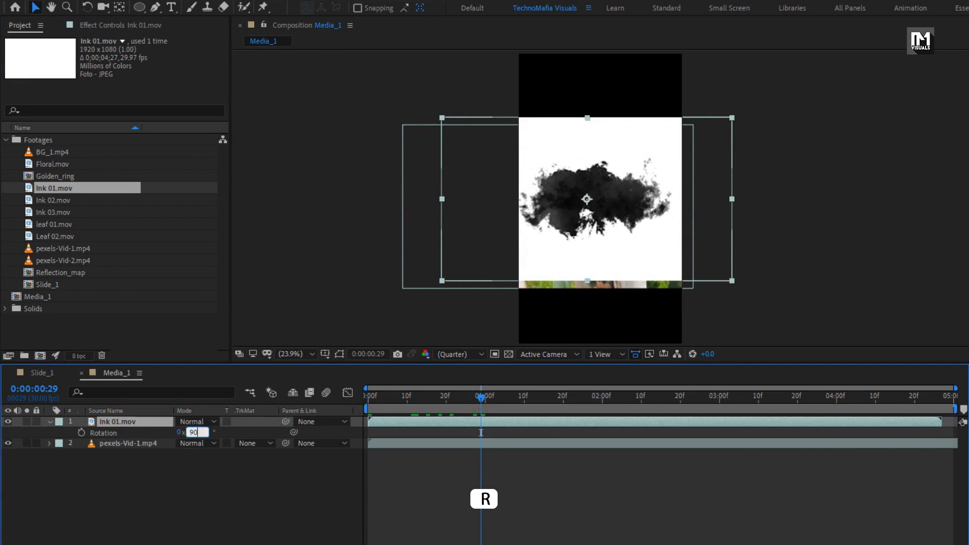
key(Return)
drag(571, 256, 583, 267)
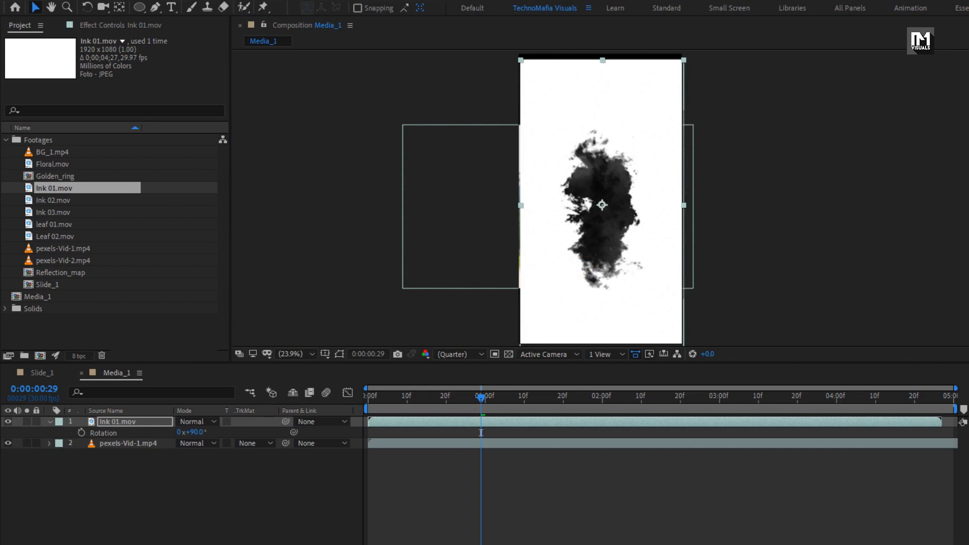
key(Left)
key(Left)
key(shift+Up)
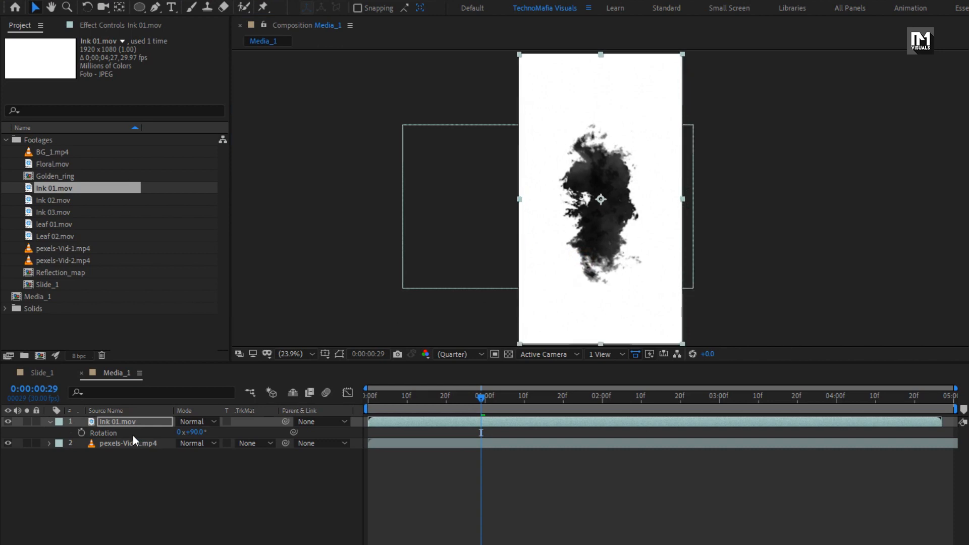
click(50, 421)
- Set the pexels-Vid-1.mp4 layer's track matte to Luma Inverted Matte "Ink 01.mov" and check the reveal up to about 3:24
click(118, 434)
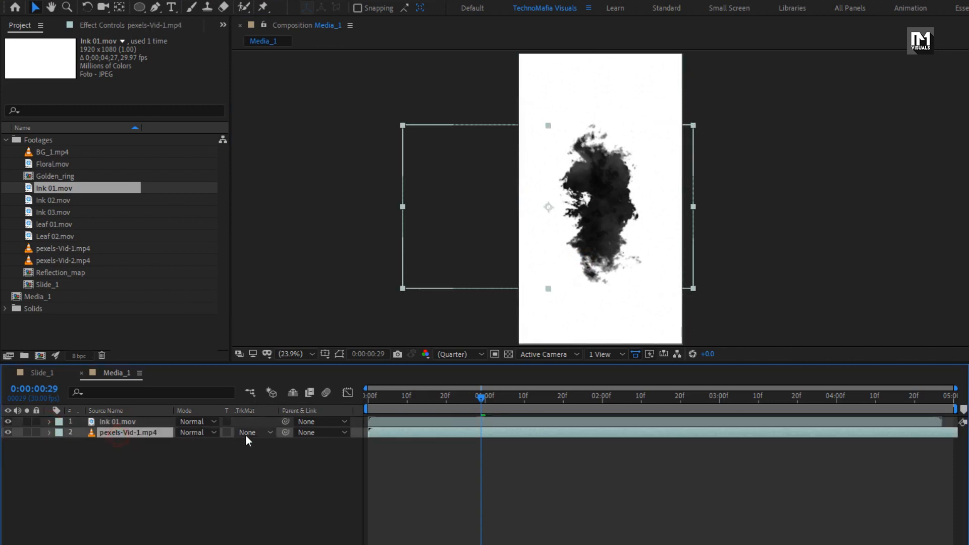
click(250, 432)
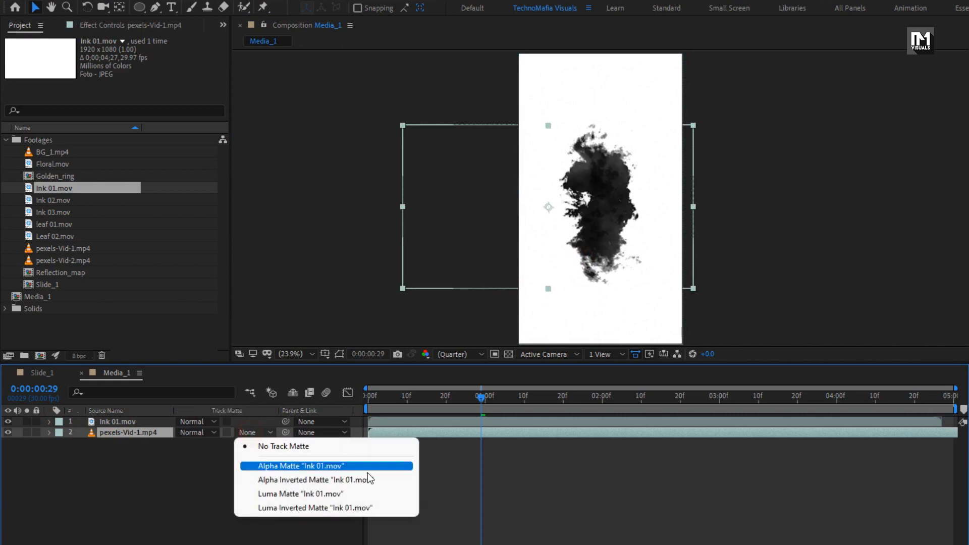
click(348, 508)
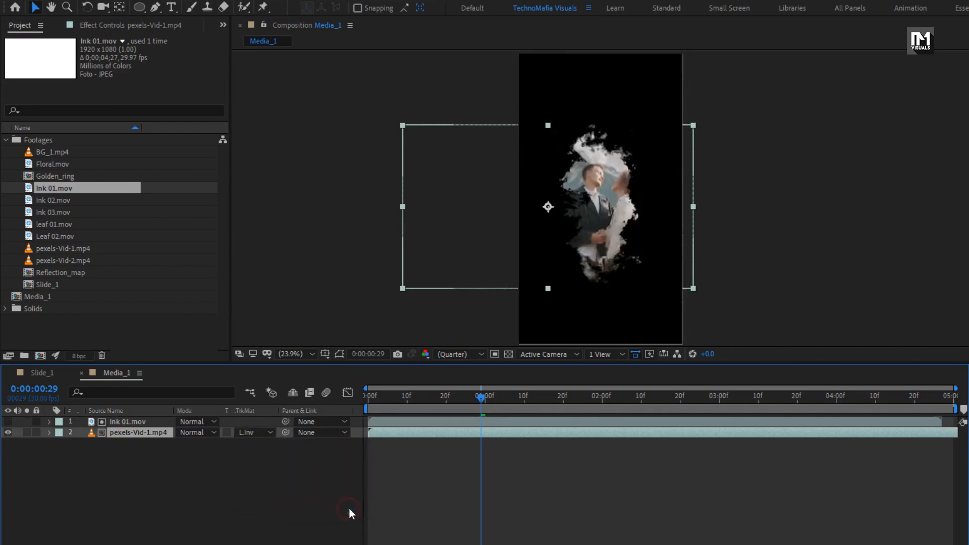
drag(488, 399, 813, 402)
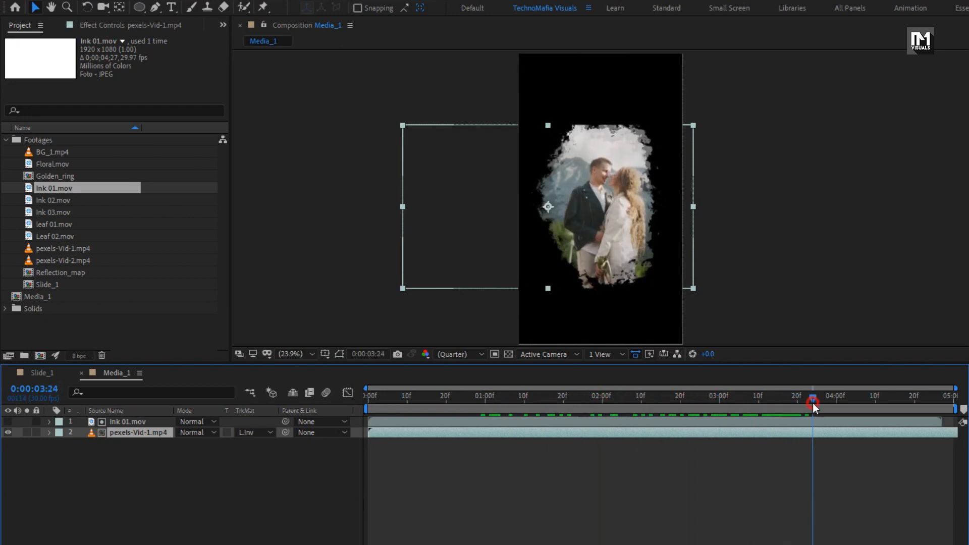
- Scale pexels-Vid-1.mp4 to 123%, reposition it so the couple is centred in the ink shape, and collapse its properties
key(s)
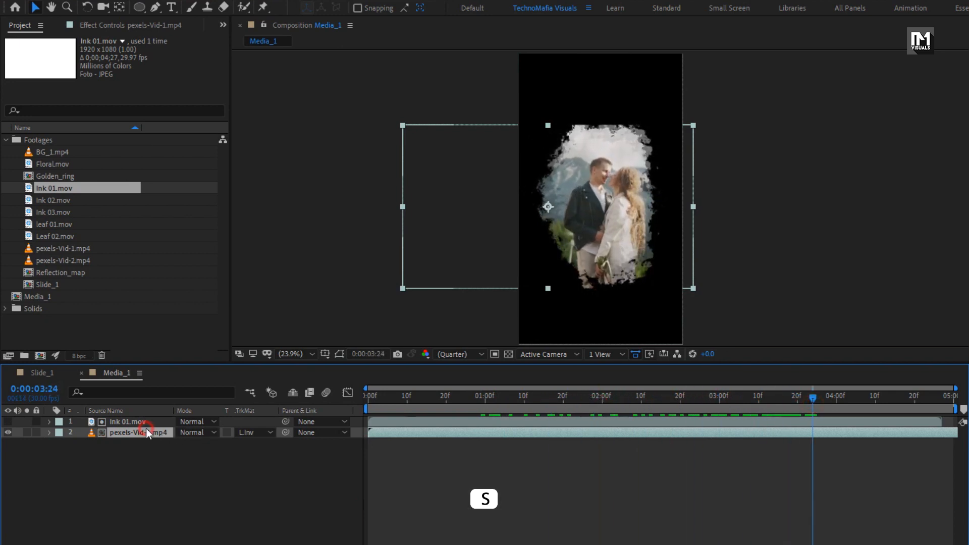
key(s)
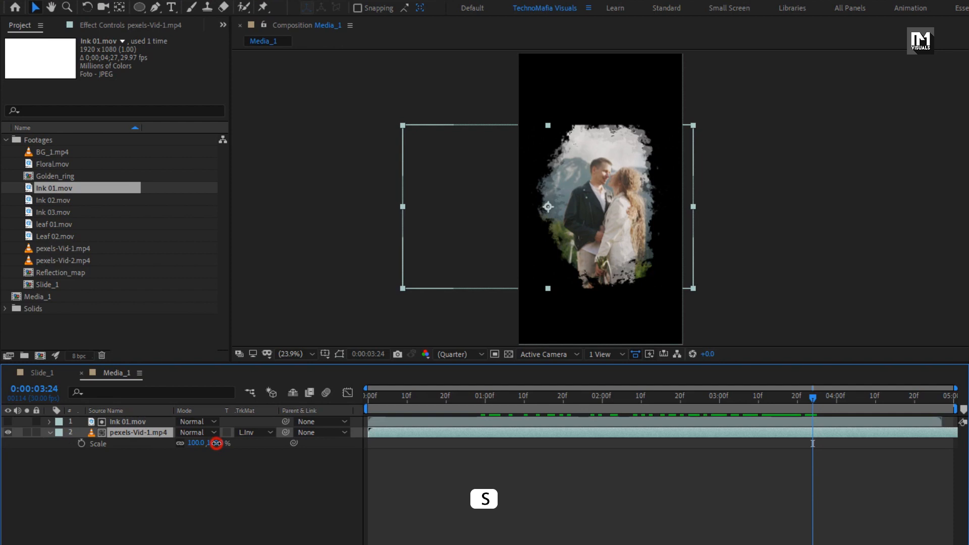
drag(216, 443, 230, 443)
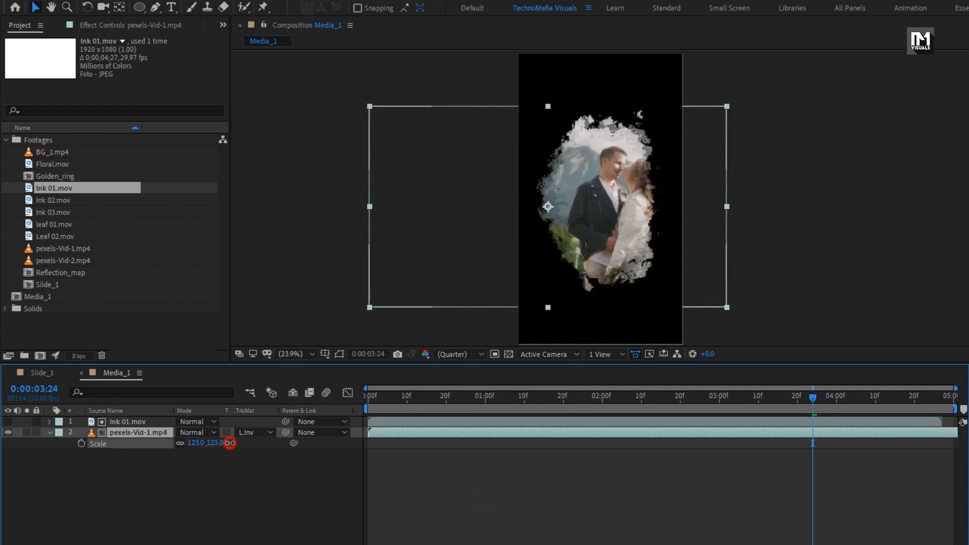
mouse_move(600, 229)
mouse_down()
mouse_move(572, 226)
mouse_move(579, 218)
mouse_up()
drag(708, 400, 785, 396)
click(154, 482)
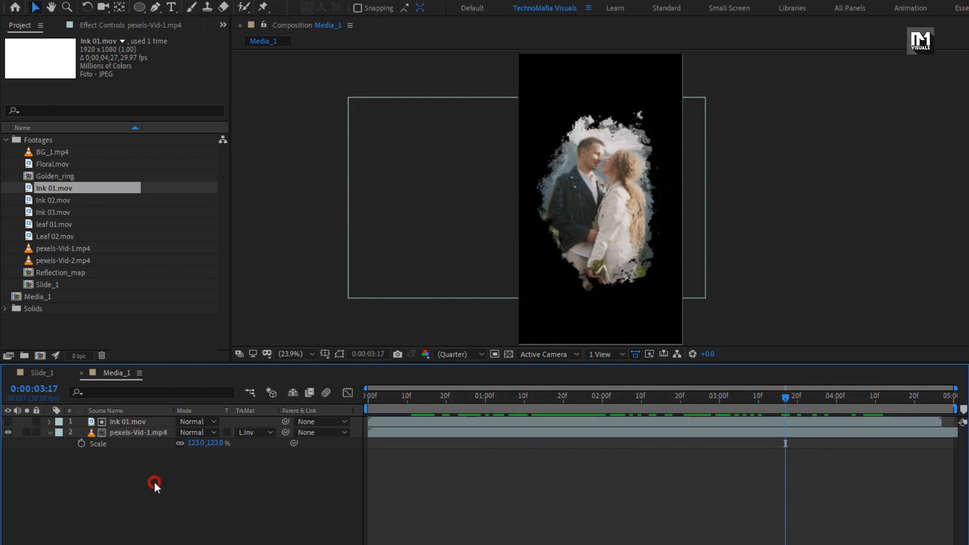
click(50, 432)
- Duplicate the Slide_1 composition, open the copy and view it at about 2:27
click(47, 286)
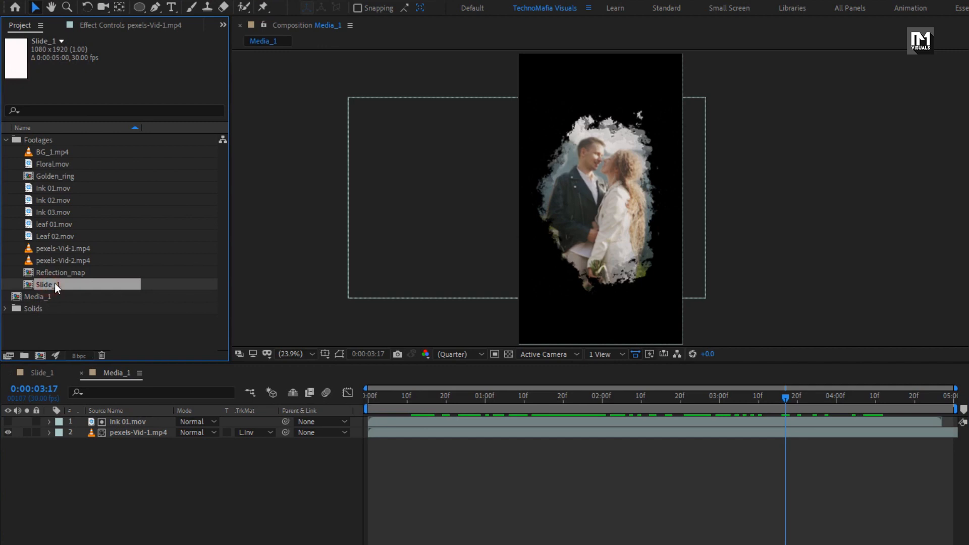
key(ctrl+d)
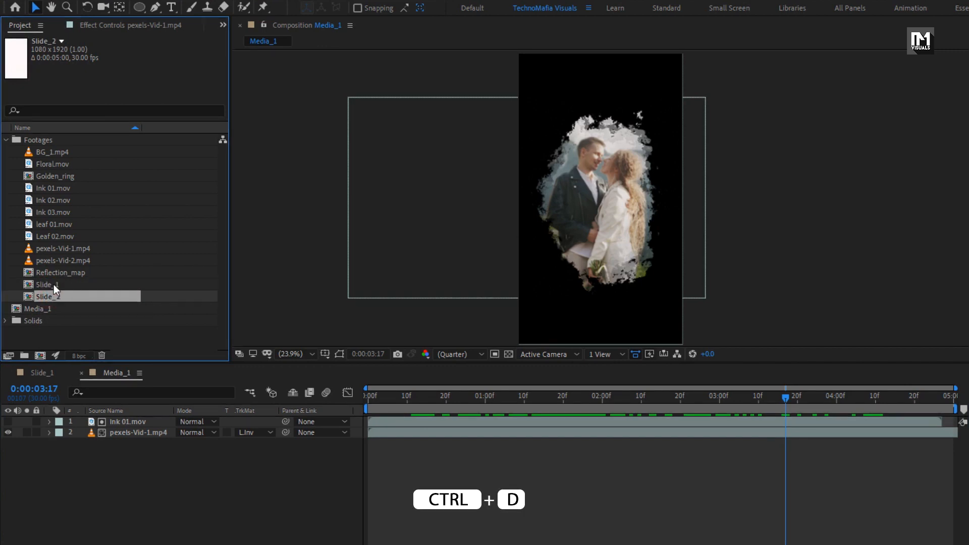
double_click(59, 297)
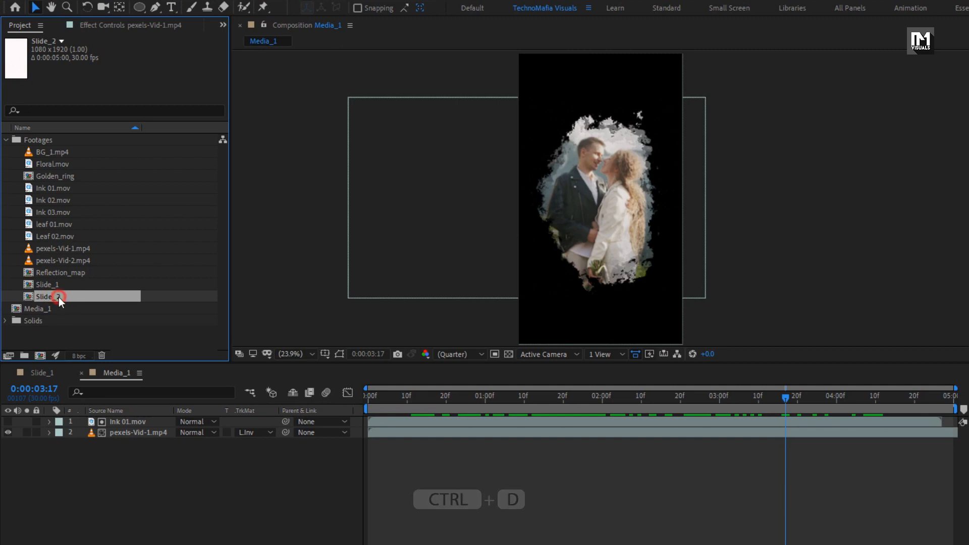
drag(491, 398, 709, 401)
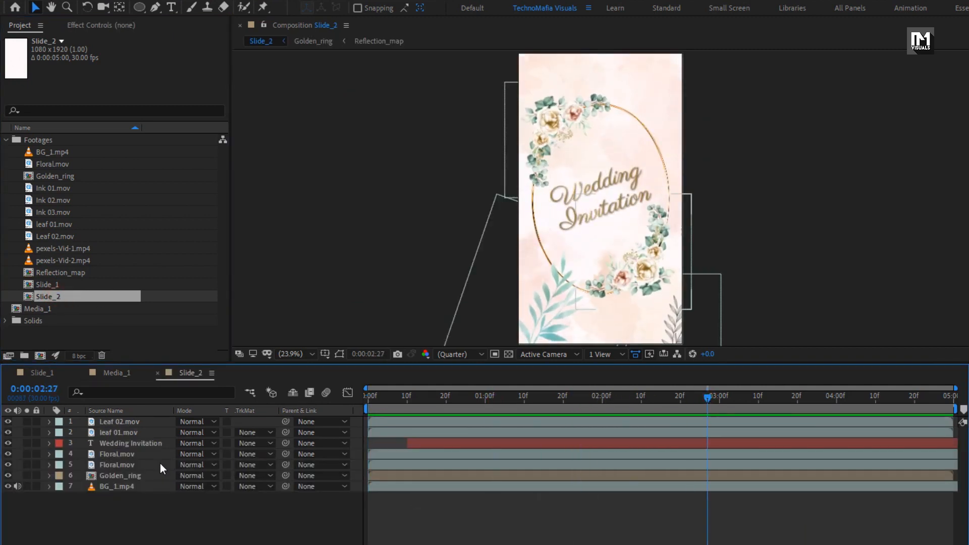
- Insert the Media_1 composition into Slide_2 between Golden_ring and BG_1.mp4, and check the result up to about 3:08
click(47, 309)
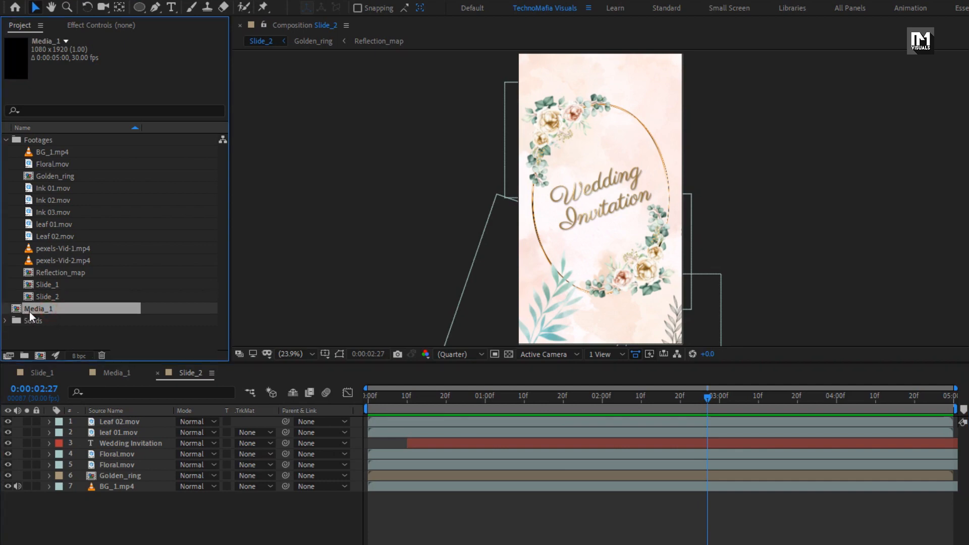
drag(29, 310, 124, 490)
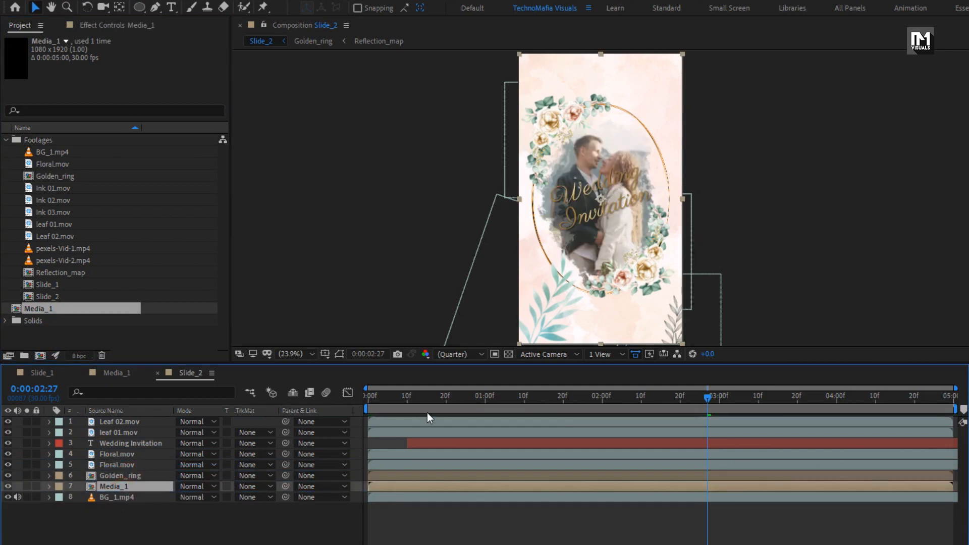
drag(427, 412, 749, 395)
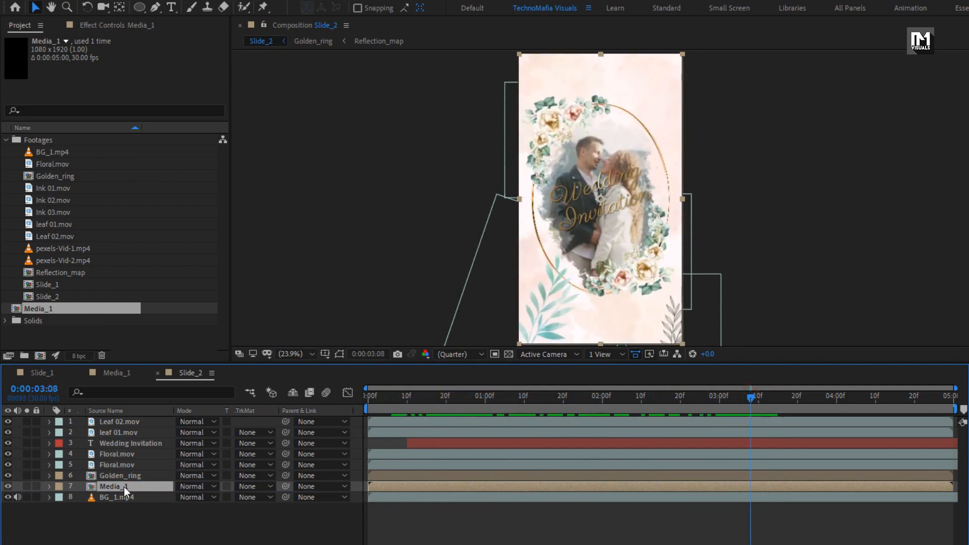
- Add a new null object to Slide_2
right_click(156, 534)
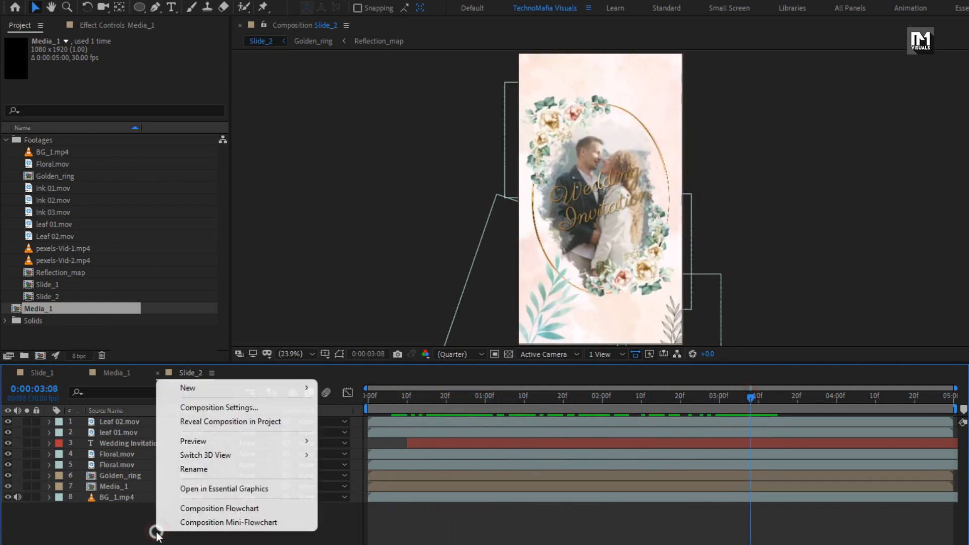
mouse_move(282, 387)
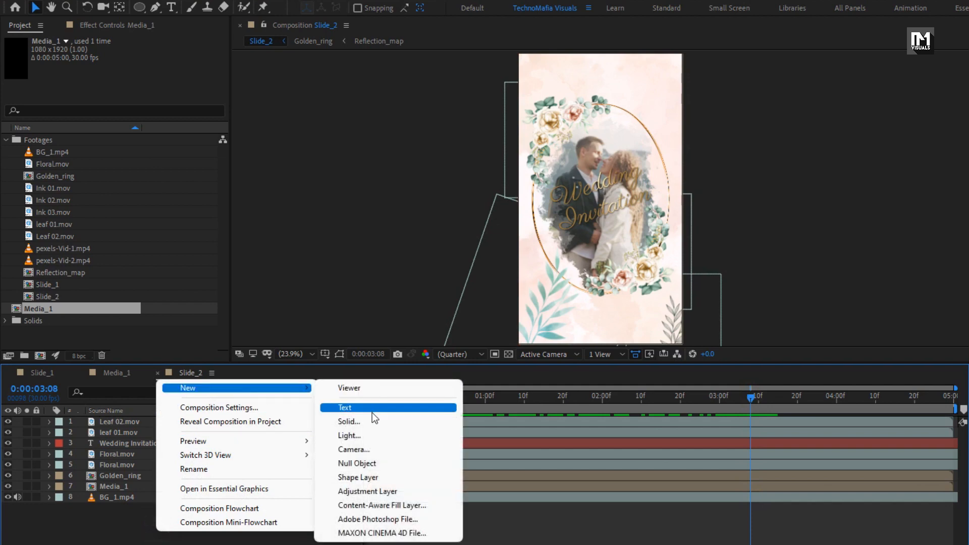
click(371, 463)
- Parent the Media_1, Golden_ring and both Floral.mov layers to the null object
click(119, 497)
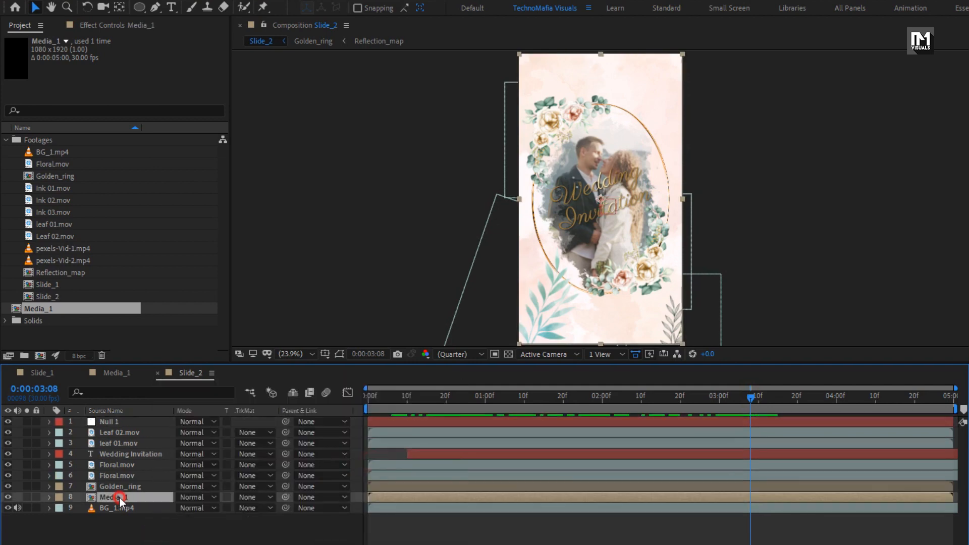
ctrl+click(118, 486)
ctrl+click(119, 475)
ctrl+click(120, 465)
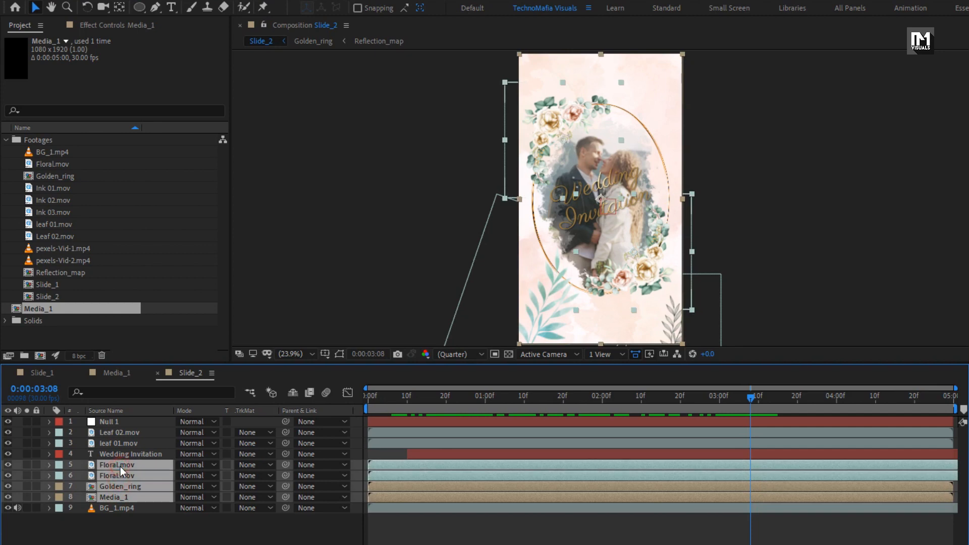
click(310, 464)
click(328, 497)
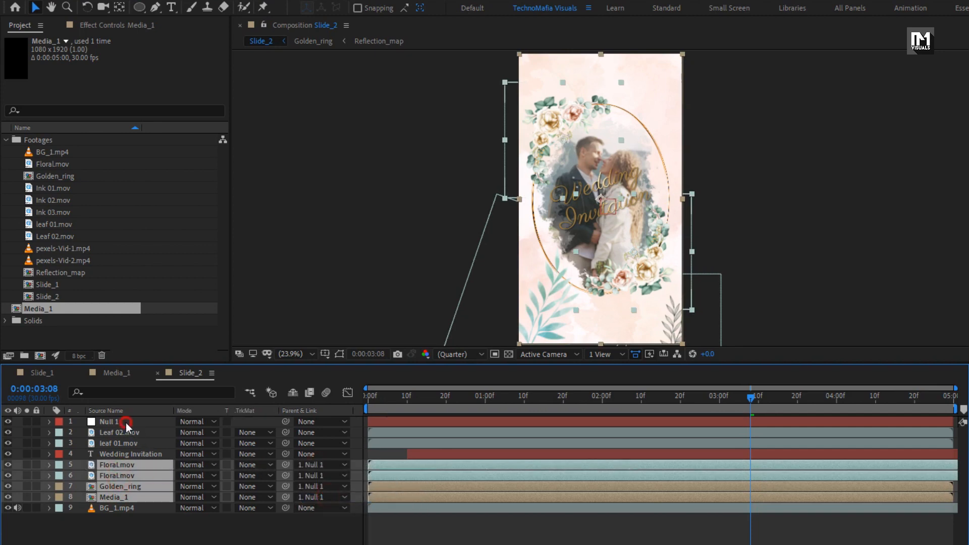
- Raise the null object and its parented layers by setting the null's position to 540, 776
click(126, 422)
key(p)
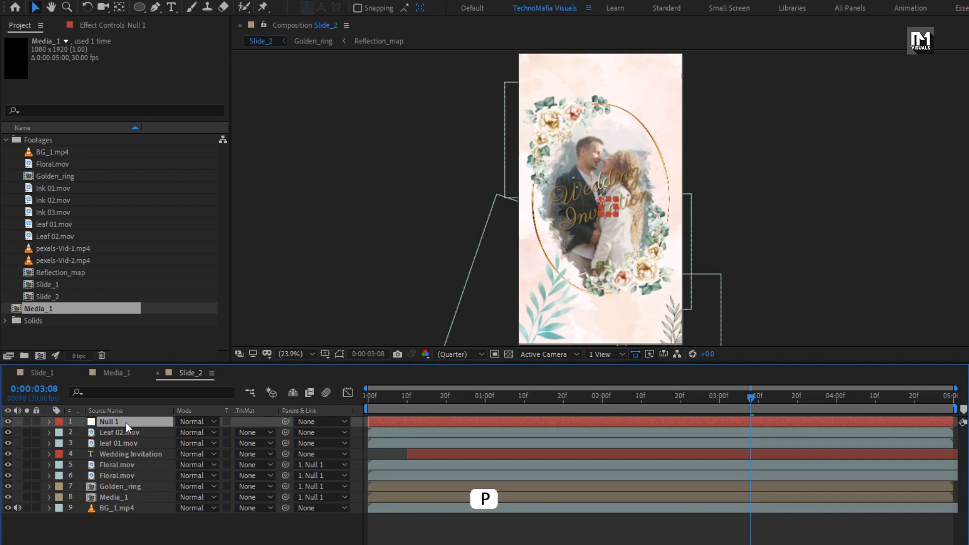
drag(198, 432, 128, 395)
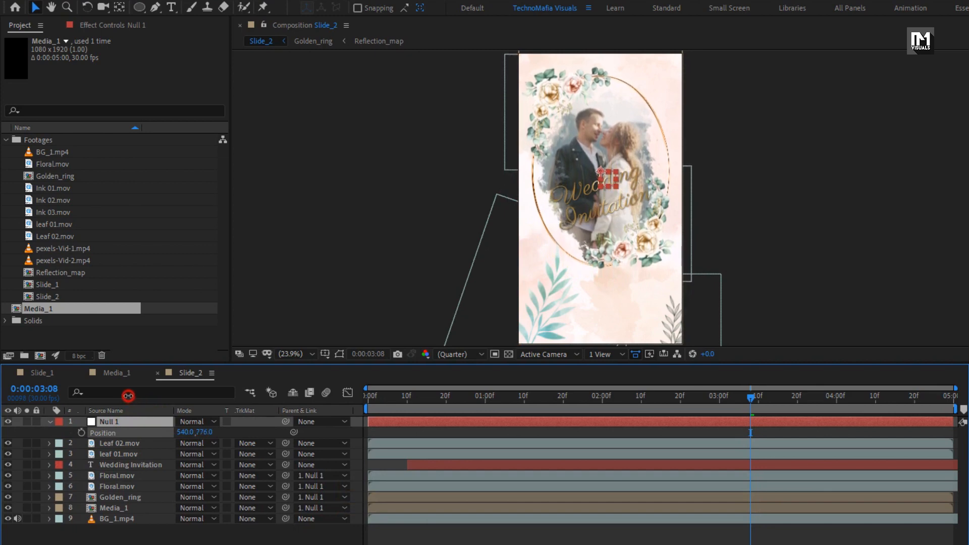
click(52, 422)
- Move the Wedding Invitation text below the floral ring and set its rotation to 0°
click(124, 458)
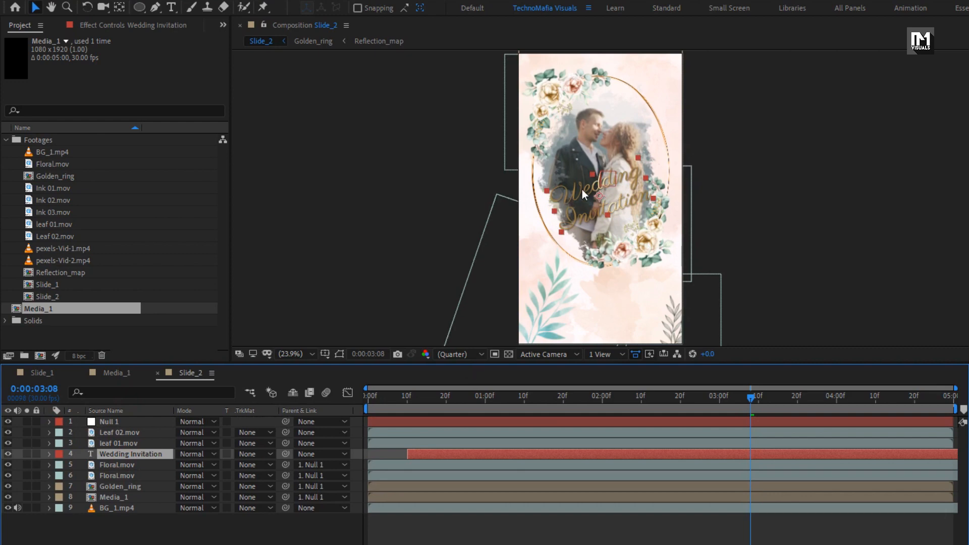
drag(582, 189, 596, 293)
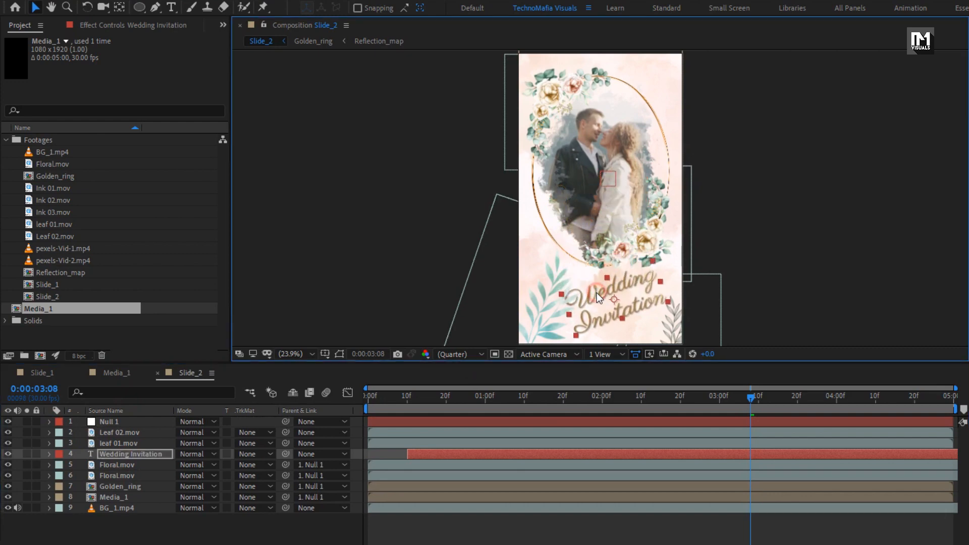
click(135, 454)
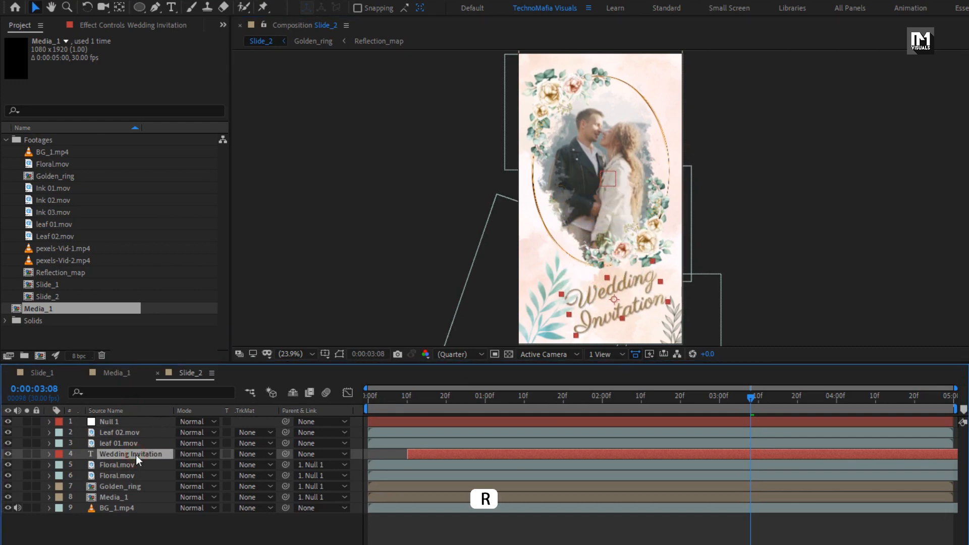
key(r)
click(193, 465)
text(0x+0.0°)
key(Return)
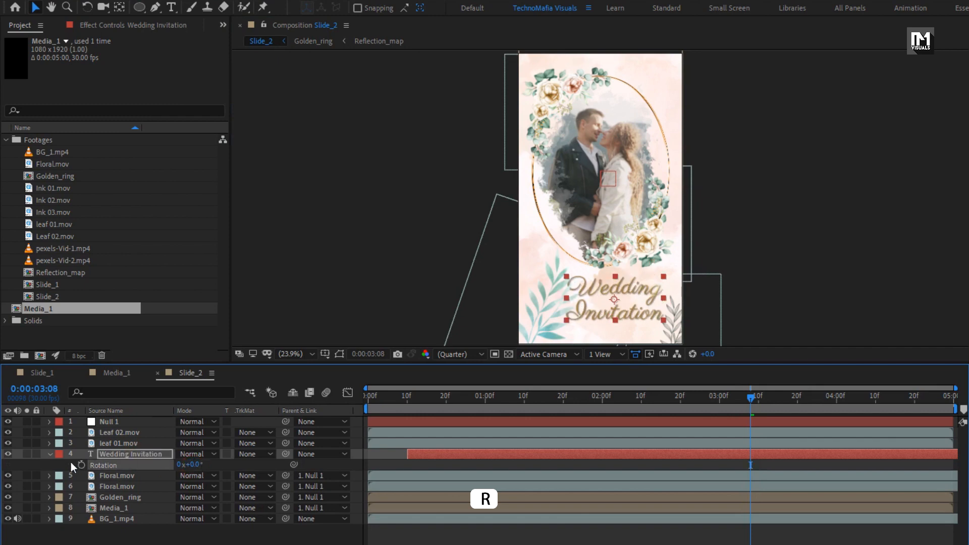
click(49, 454)
- Replace the Wedding Invitation text with the groom's first name, reduce it slightly and place it just below the ring
click(125, 455)
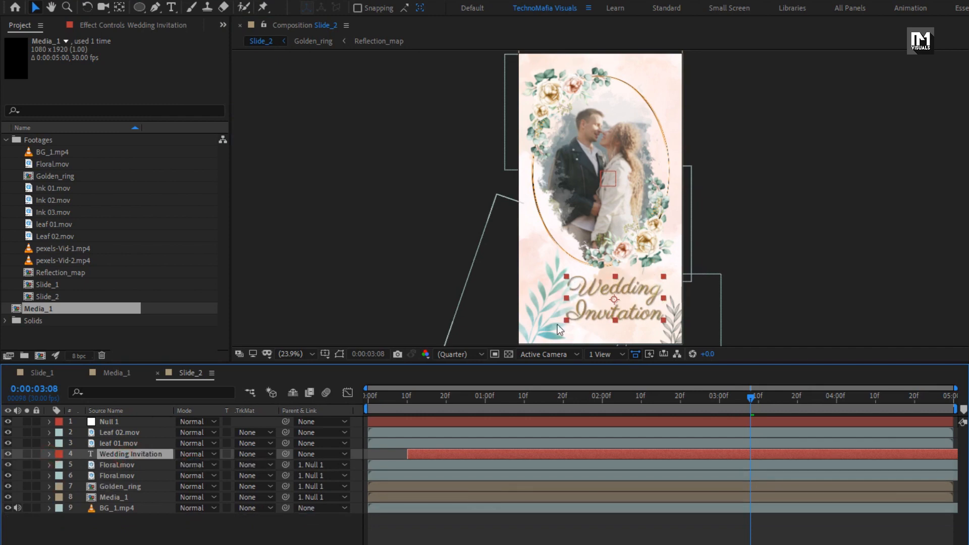
scroll(599, 295, up, 3)
key(space)
drag(599, 295, 575, 83)
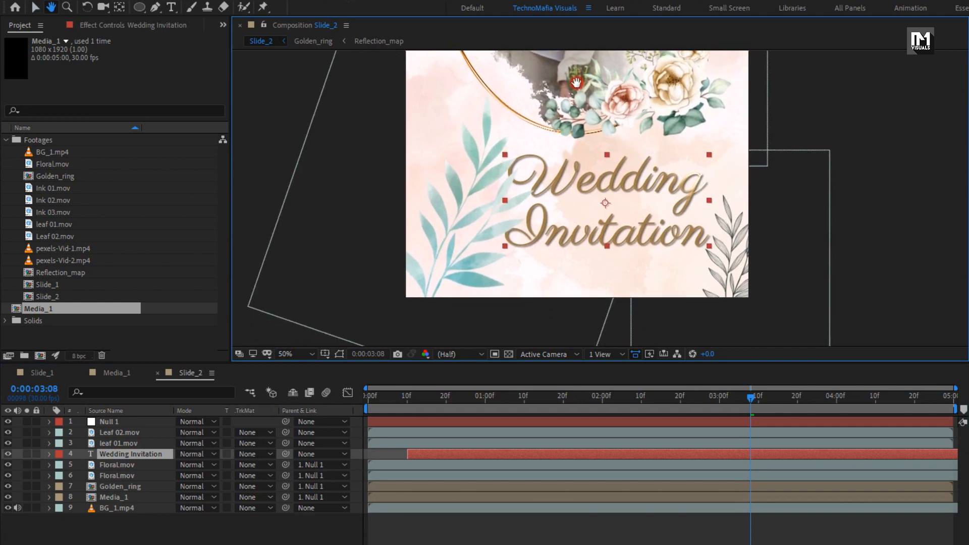
double_click(121, 452)
text(Will)
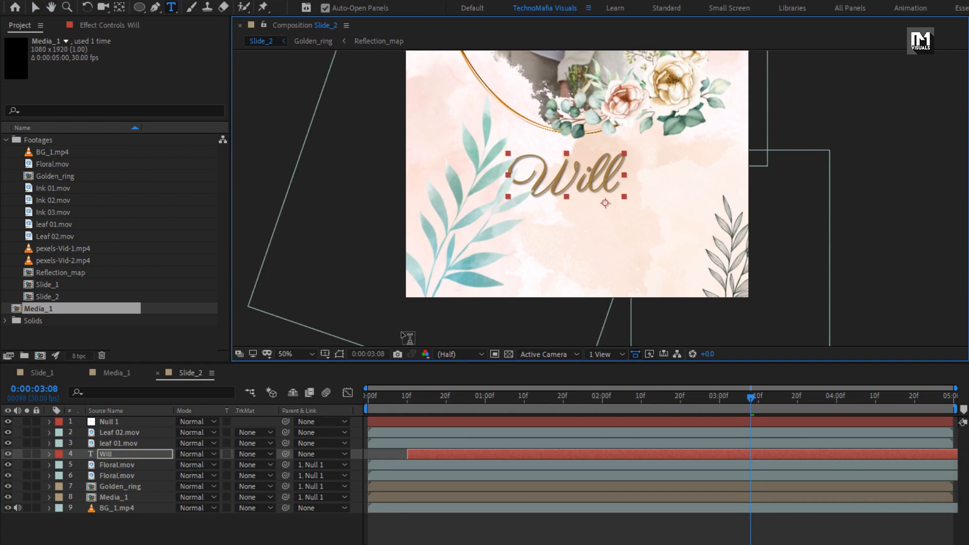
text(v)
drag(553, 181, 578, 174)
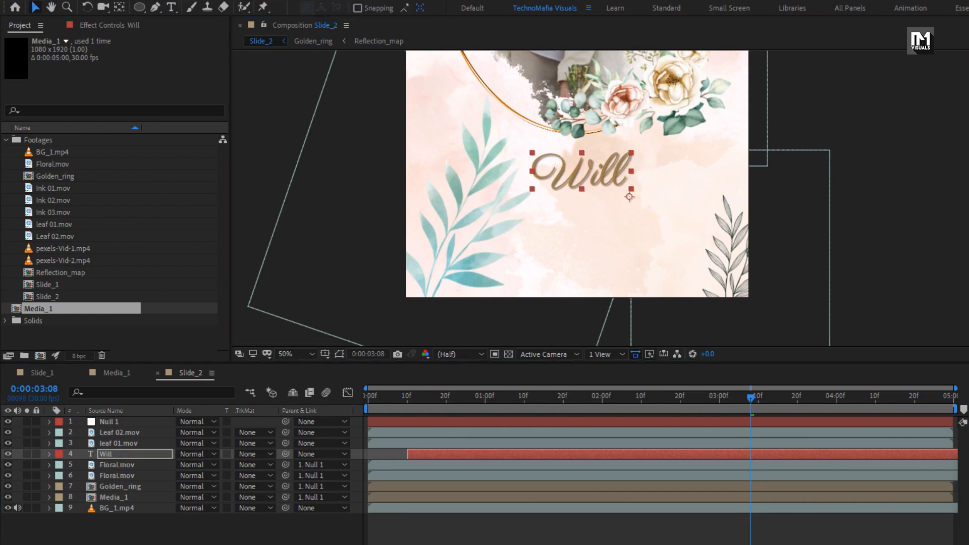
click(577, 173)
drag(577, 174, 573, 172)
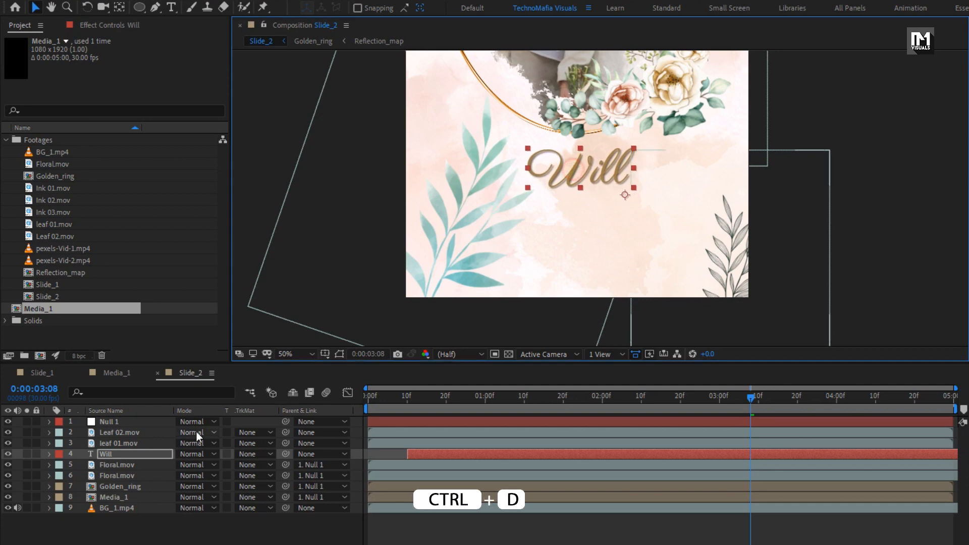
- Duplicate the groom's name layer twice and place the copies below it as a middle and a lower line
click(130, 457)
key(ctrl+d)
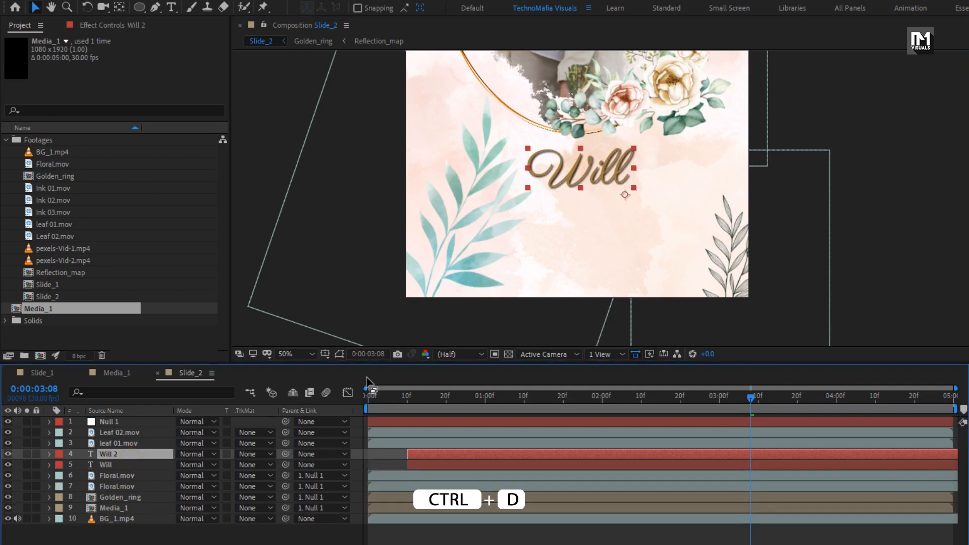
drag(588, 168, 656, 262)
key(ctrl+d)
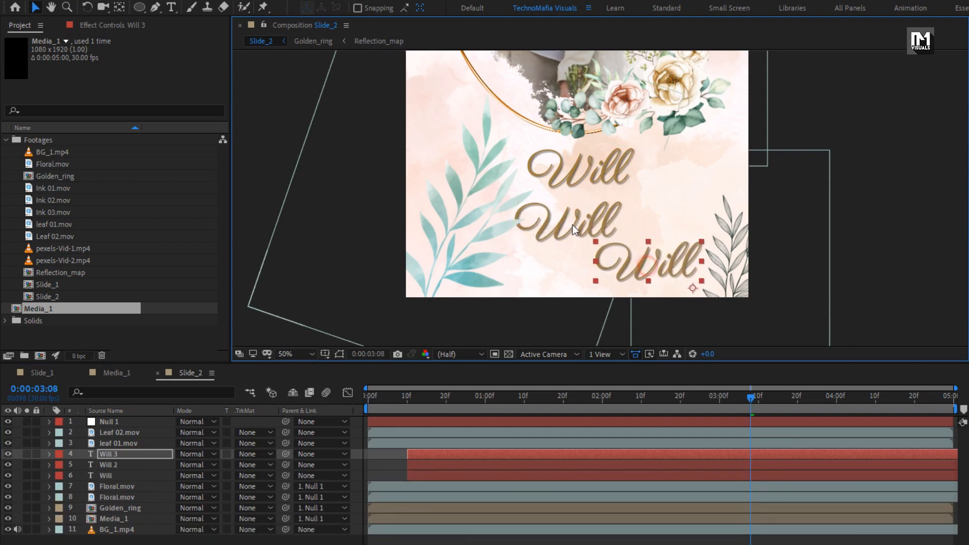
- Replace the text of the middle name copy with "&"
click(120, 464)
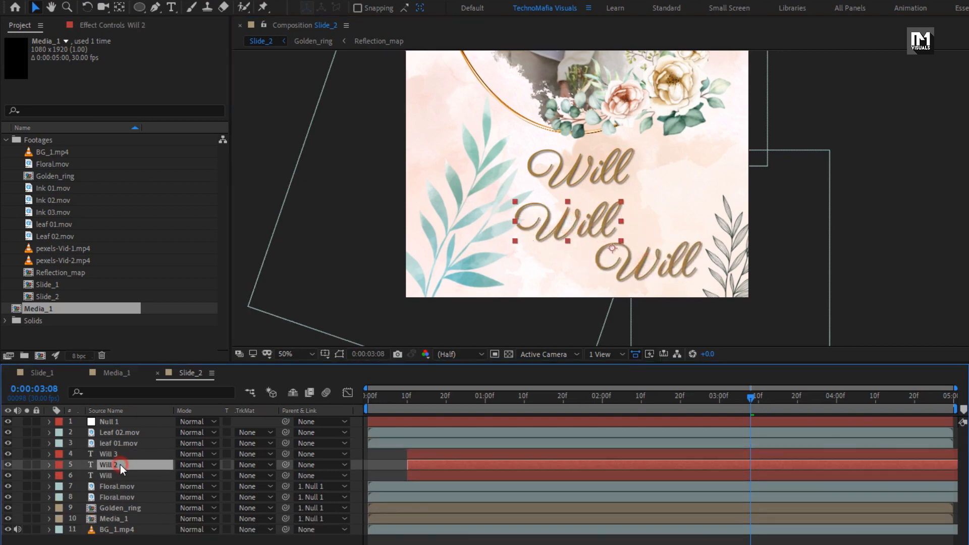
double_click(120, 464)
key(BackSpace)
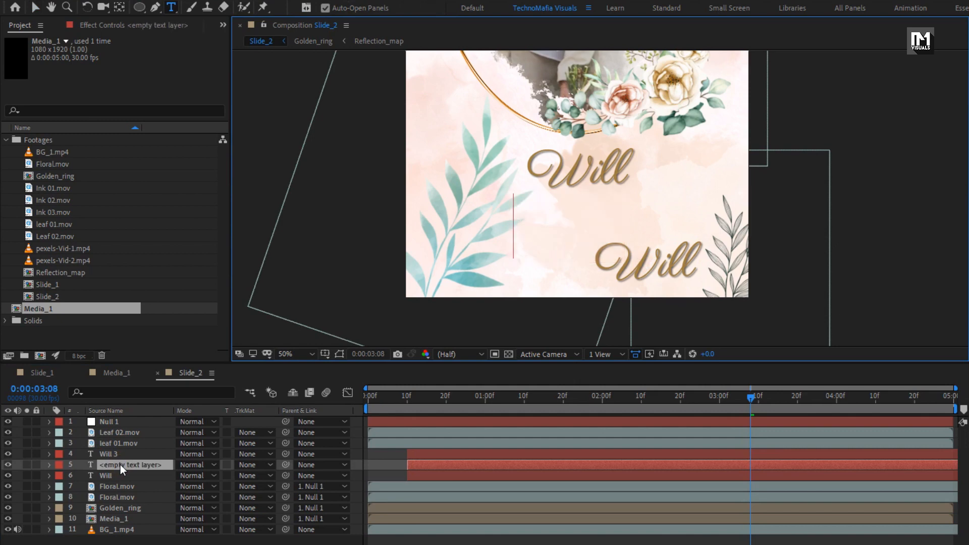
text(&)
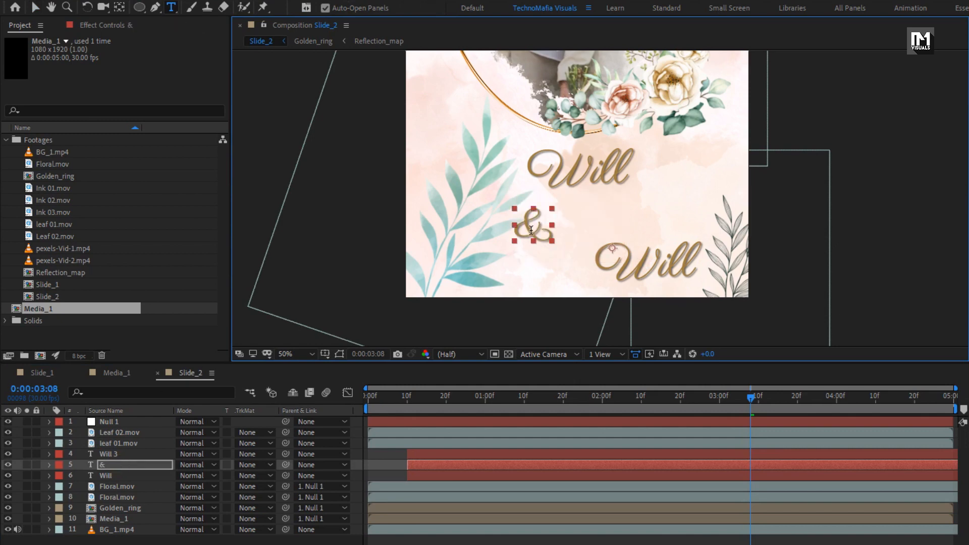
- Change the lower copy's text to the bride's first name and move it up closer to the groom's name
click(634, 263)
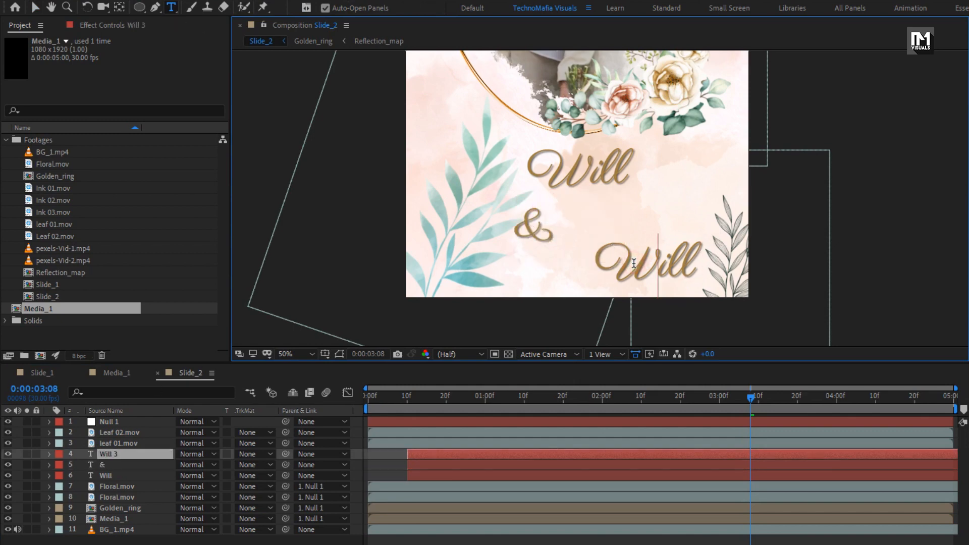
double_click(634, 262)
text(Sana)
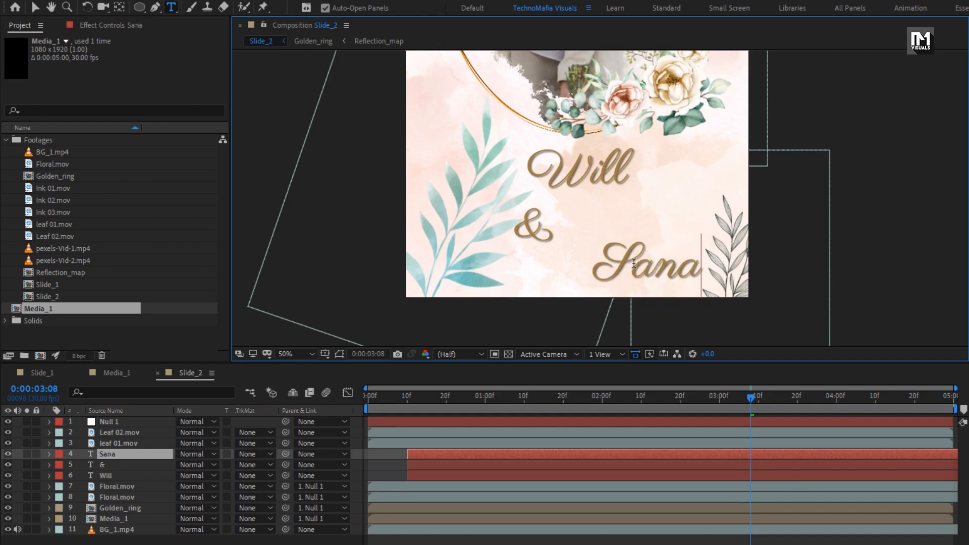
key(Escape)
key(v)
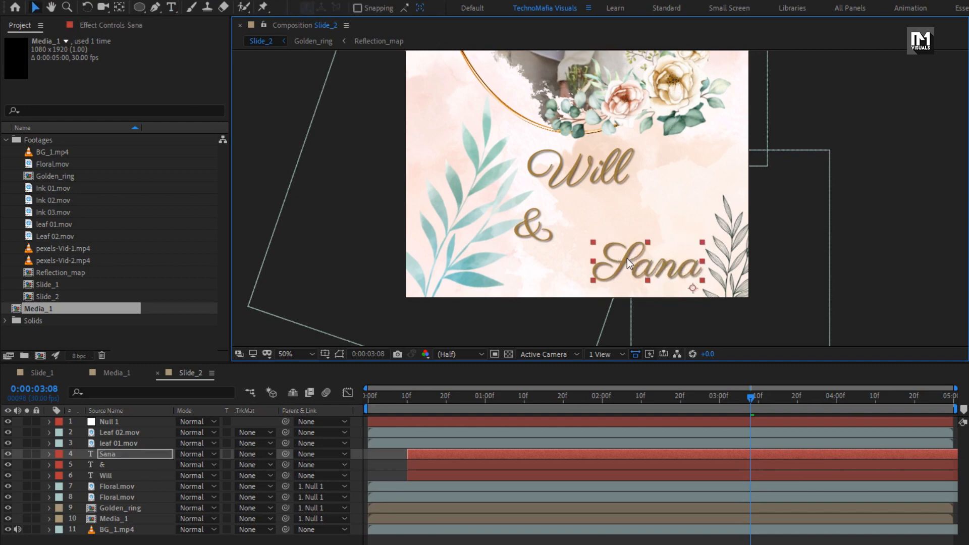
drag(627, 262, 615, 235)
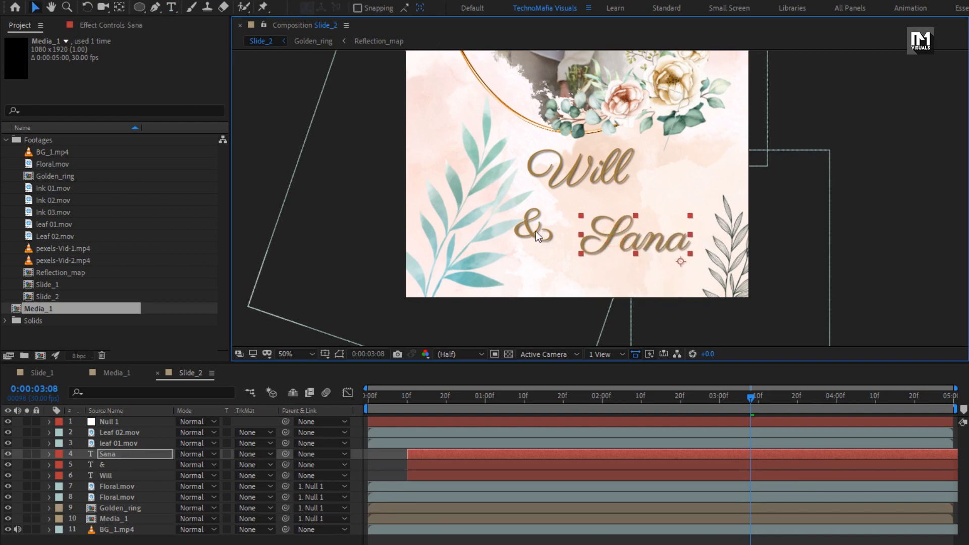
- Move the "&" text between the two names and reduce its font size
click(104, 465)
drag(537, 233, 566, 219)
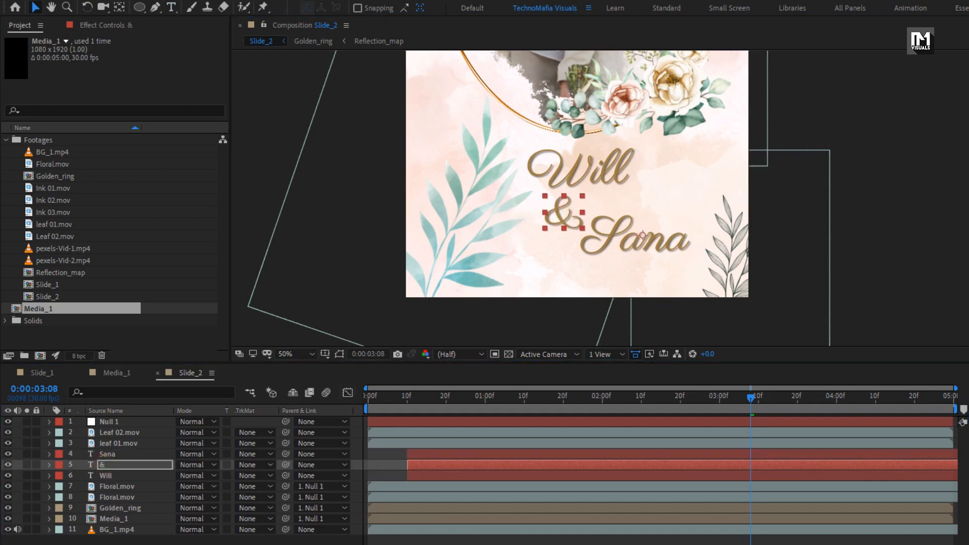
key(ctrl+shift+comma)
key(ctrl+shift+comma)
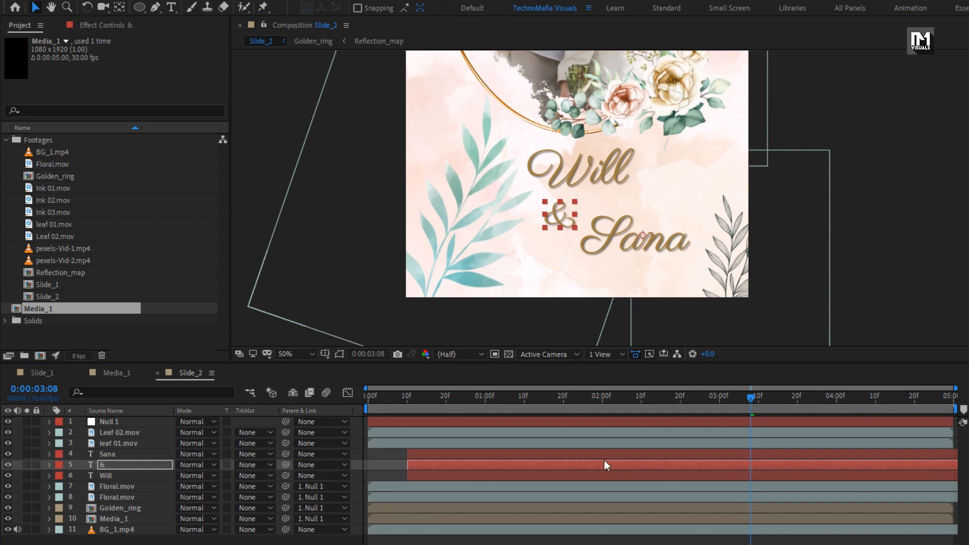
- Shift the groom's name layer earlier so that it starts at 0:00:00:05
drag(412, 396, 506, 396)
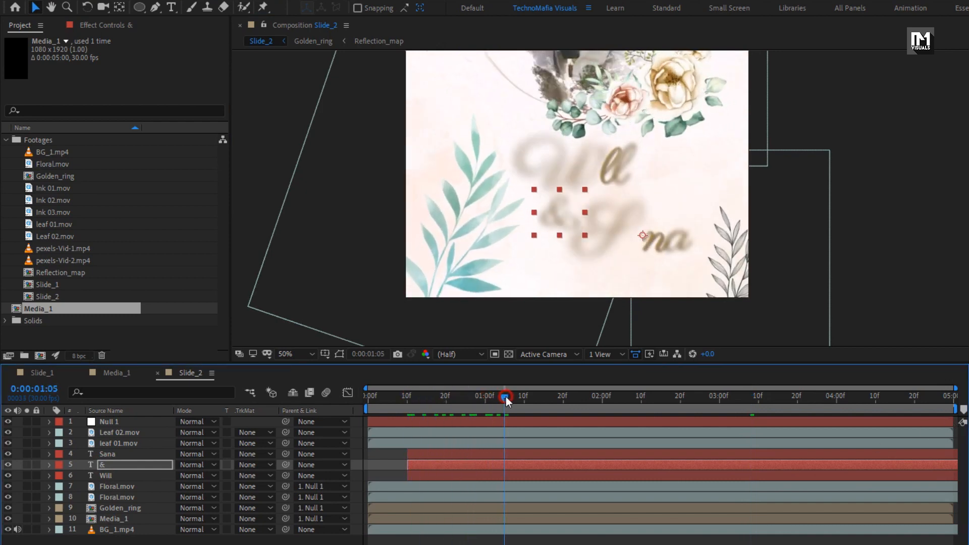
click(426, 479)
drag(419, 476, 399, 476)
click(387, 399)
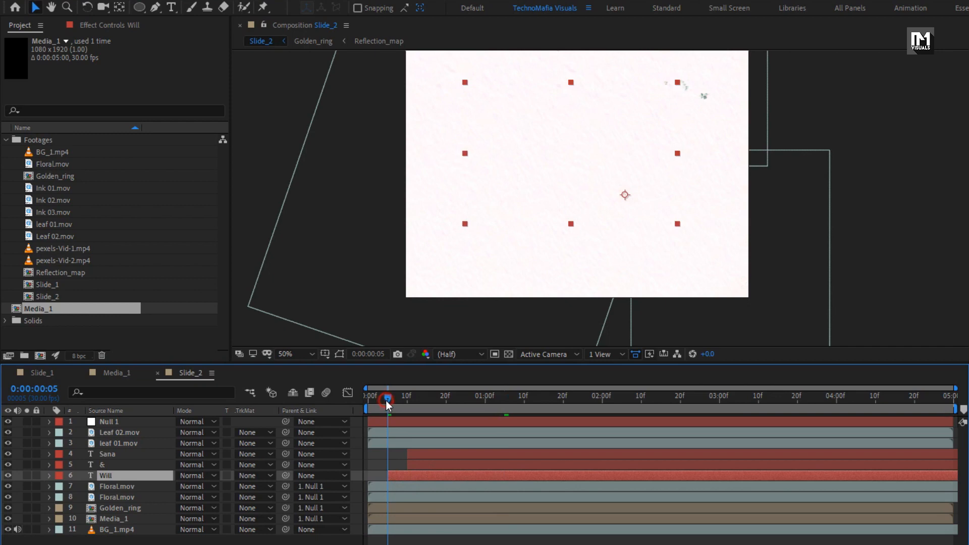
drag(386, 400, 407, 396)
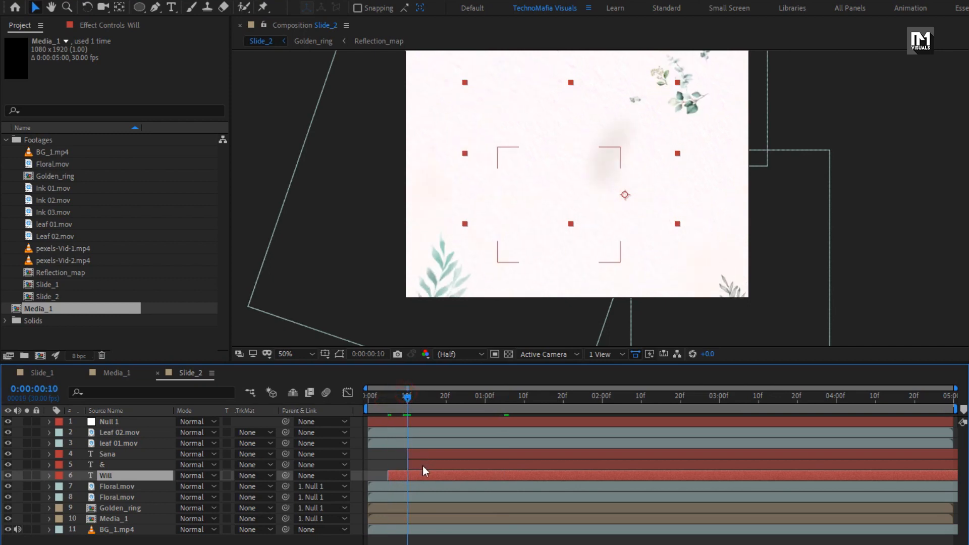
- Shift the bride's name layer later so that it starts at about 0:00:00:15, after the "&" layer
click(422, 464)
click(422, 398)
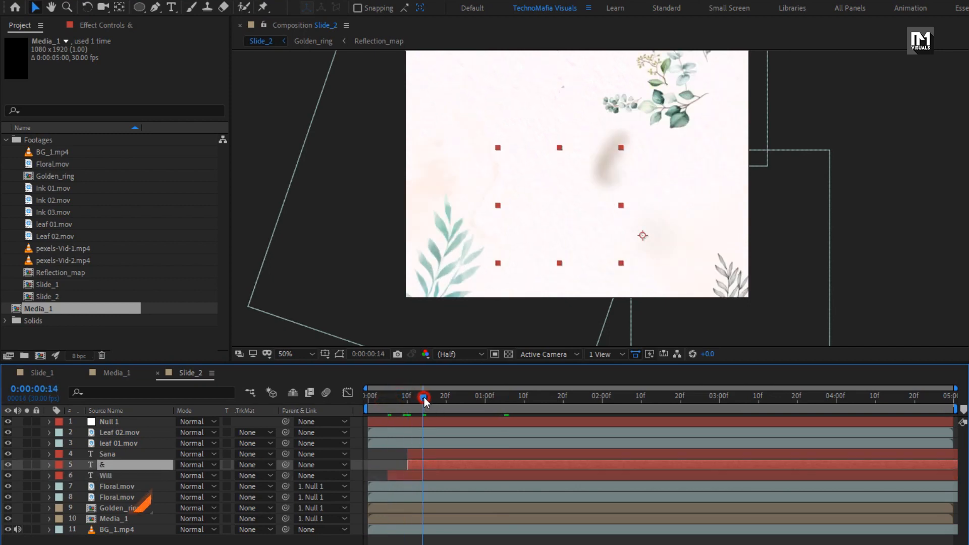
drag(424, 397, 426, 397)
drag(418, 454, 432, 456)
- Preview the staggered name animation, then review Slide_2 from its first frame with the whole composition fitted in view
drag(395, 394, 674, 398)
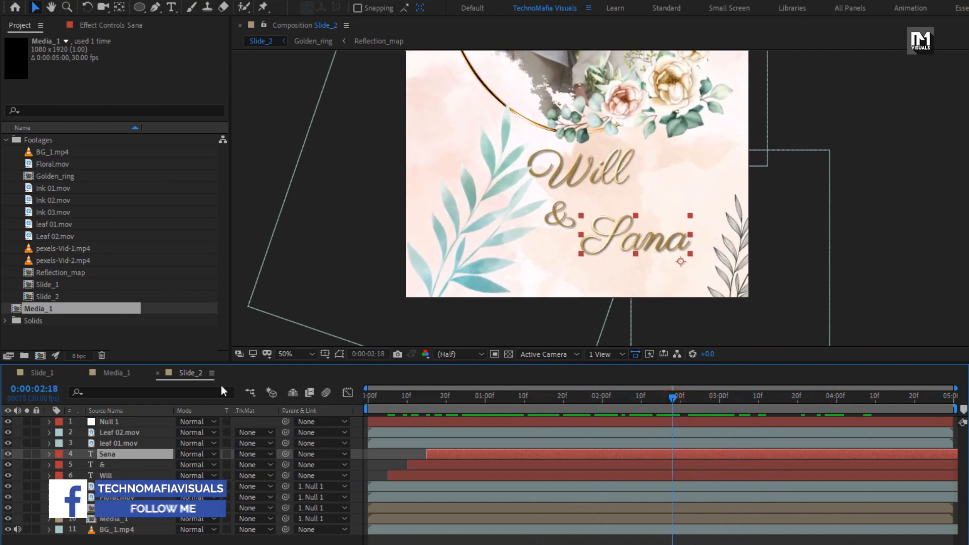
click(291, 353)
click(303, 380)
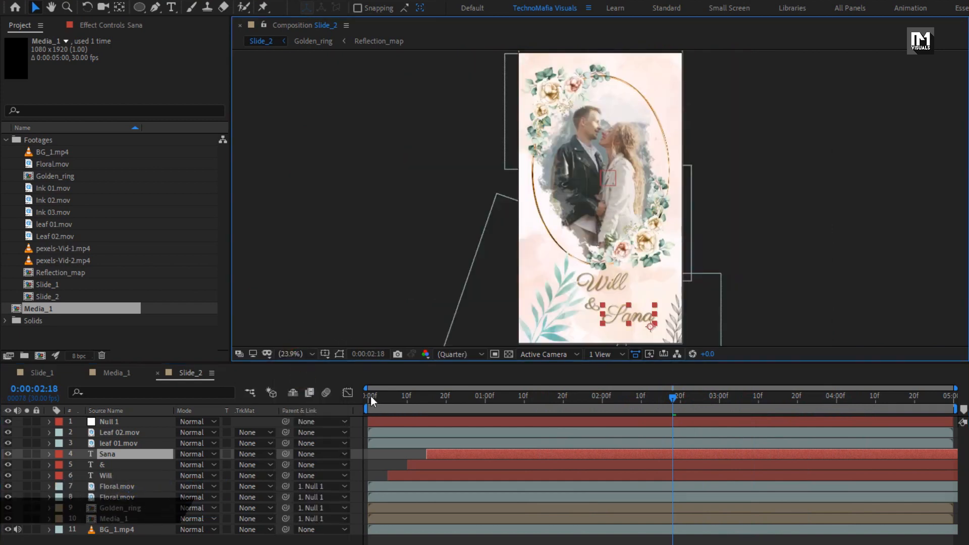
click(367, 396)
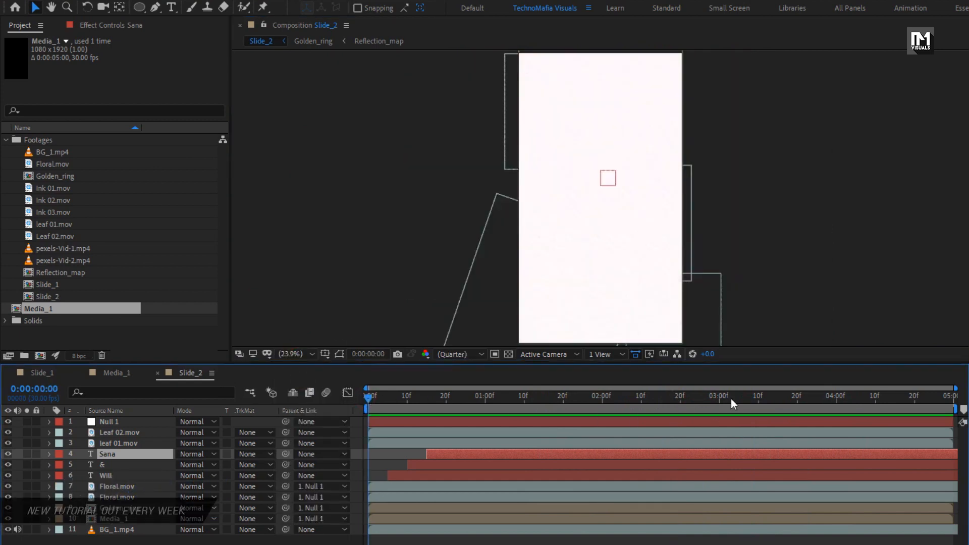
- At 0:00:03:20, enlarge only the first letter of the bride's name
click(797, 398)
scroll(588, 289, up, 3)
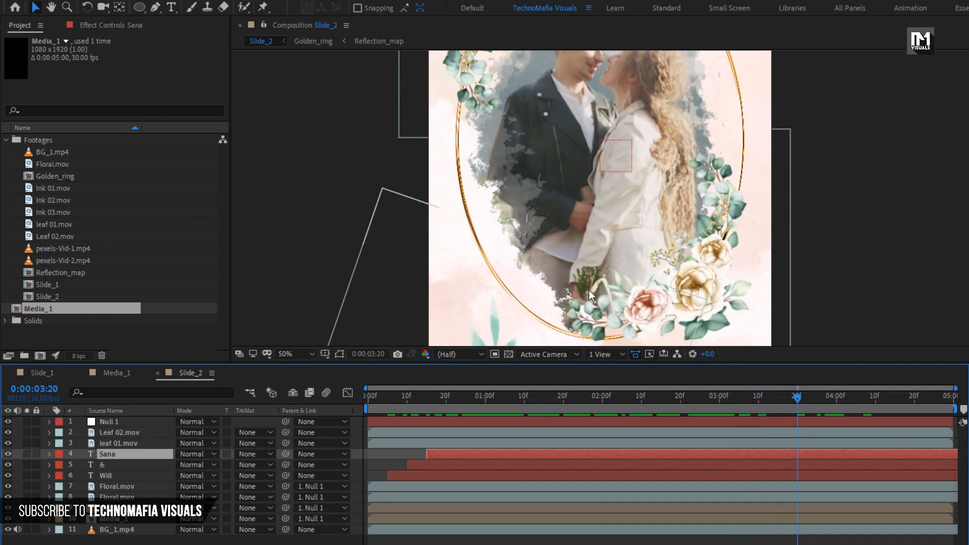
scroll(588, 289, down, 5)
double_click(106, 456)
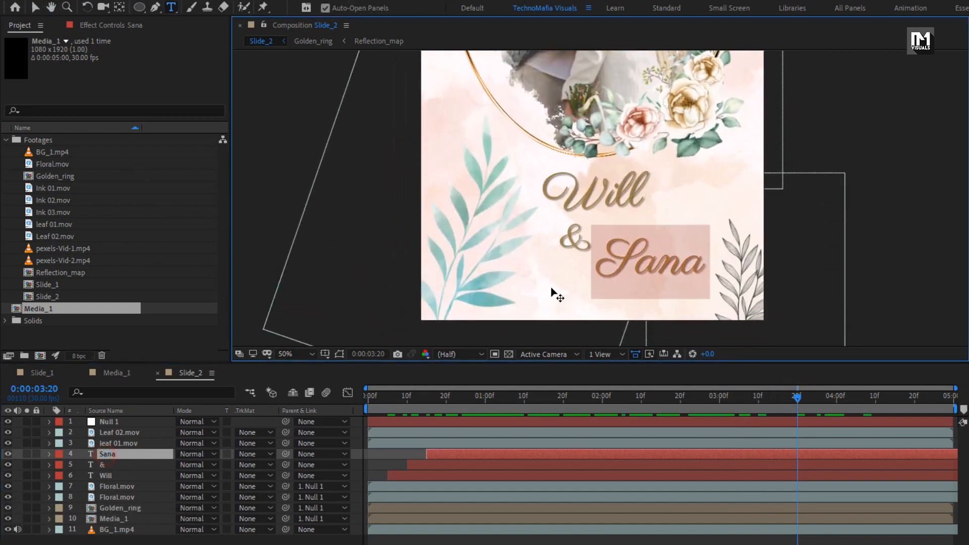
click(628, 262)
drag(617, 263, 612, 264)
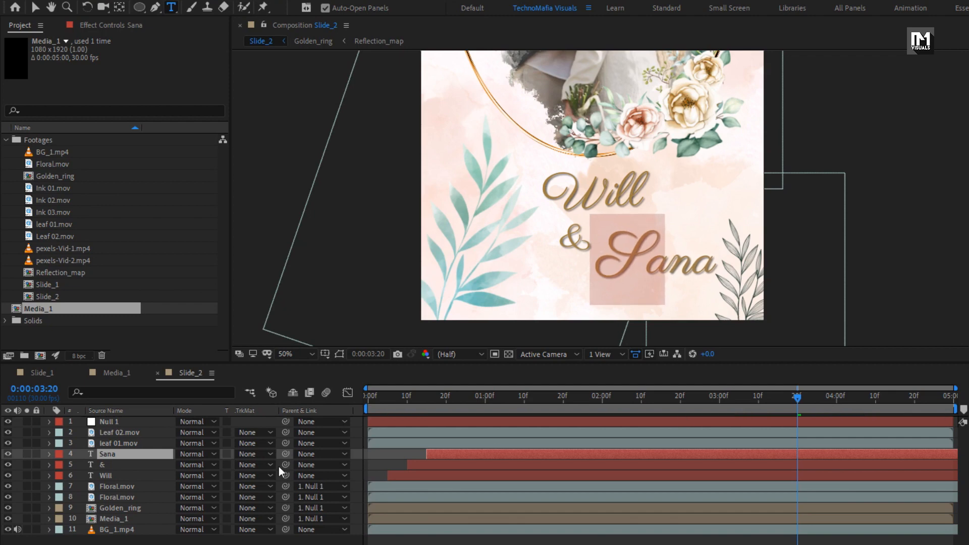
- Enlarge only the first letter of the groom's name and finish the text edit
click(106, 476)
double_click(547, 187)
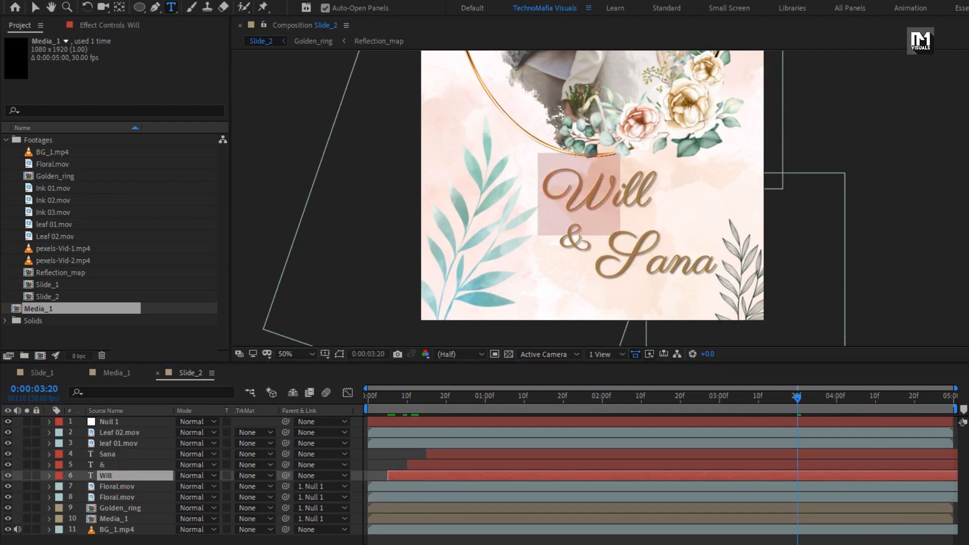
key(ctrl+Return)
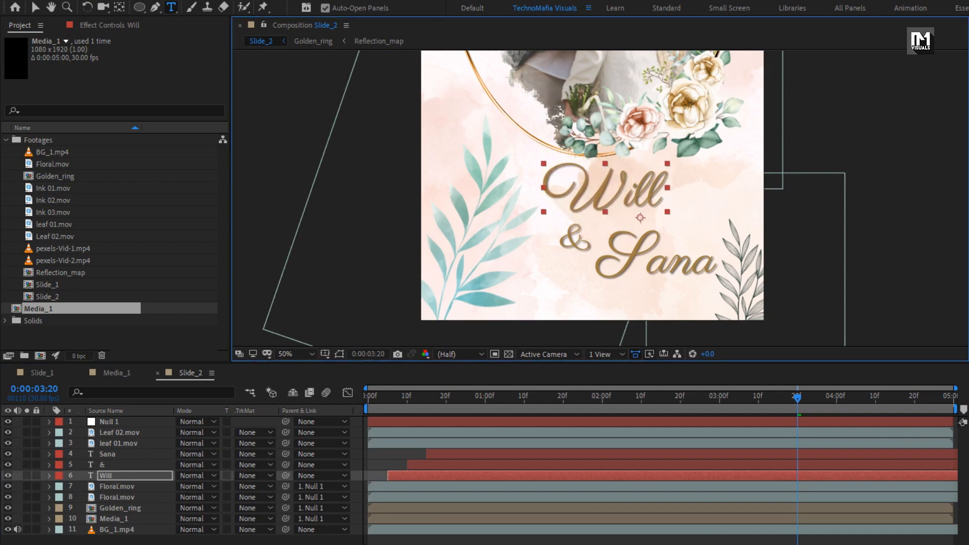
key(v)
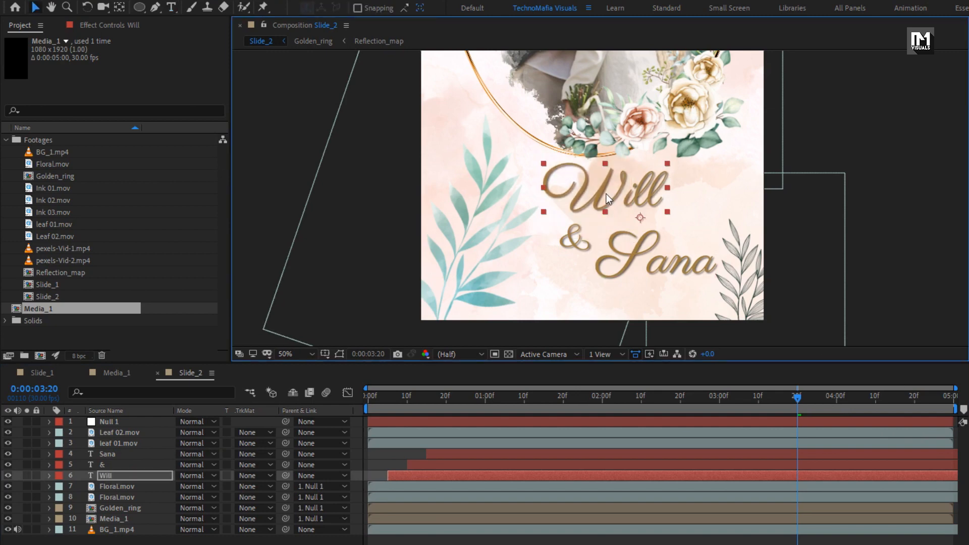
- Move the groom's name slightly left and the bride's name slightly down and left to balance the couple names on Slide_2
mouse_move(607, 193)
mouse_down()
mouse_move(585, 192)
mouse_move(596, 195)
mouse_up()
click(640, 263)
click(633, 254)
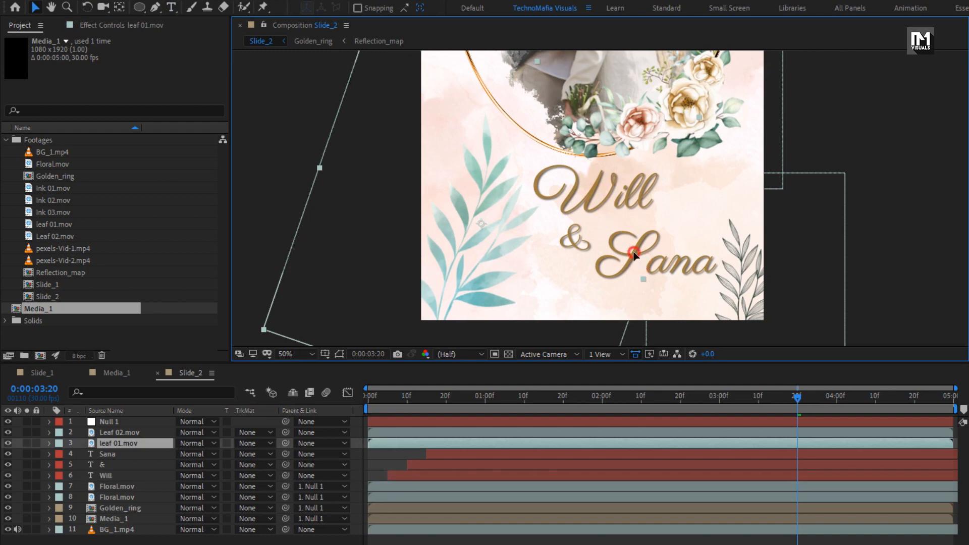
click(126, 454)
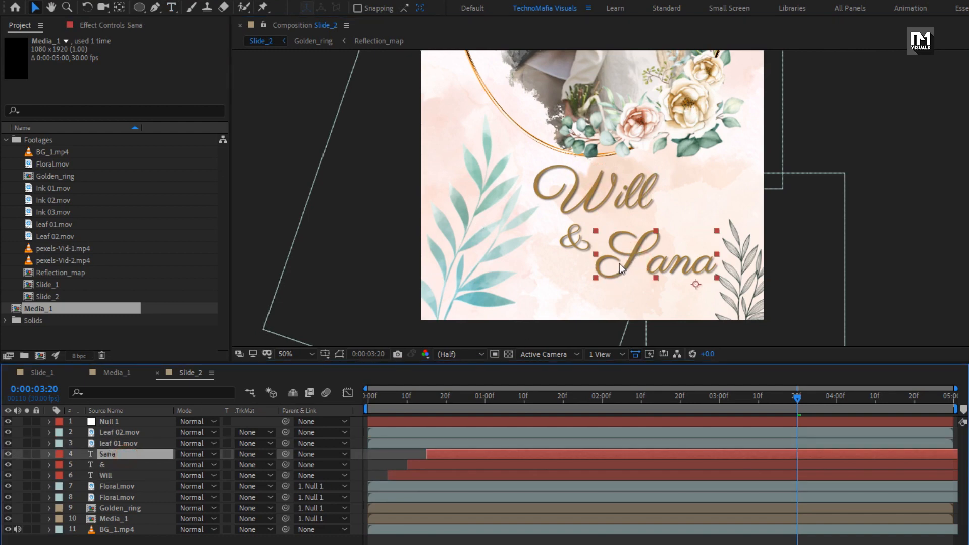
drag(619, 264, 611, 273)
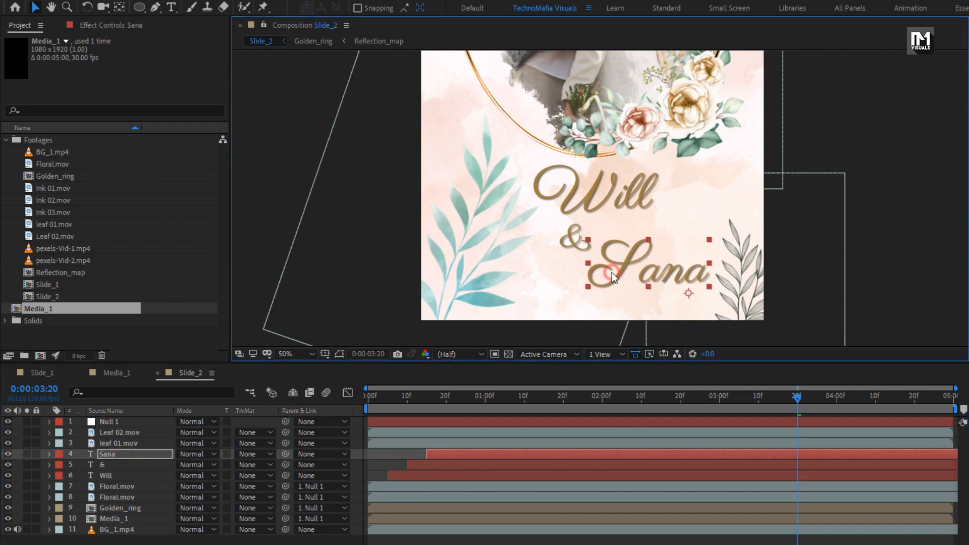
click(286, 352)
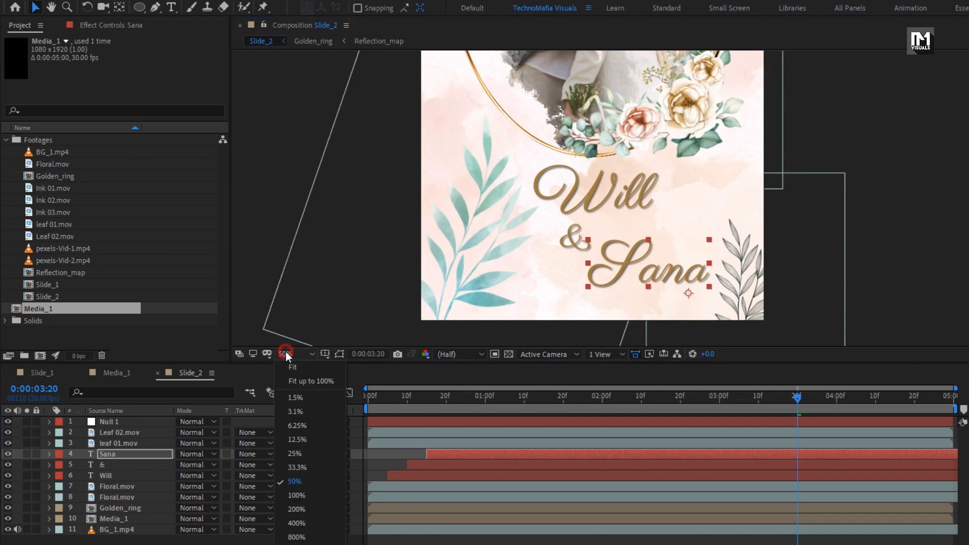
click(292, 384)
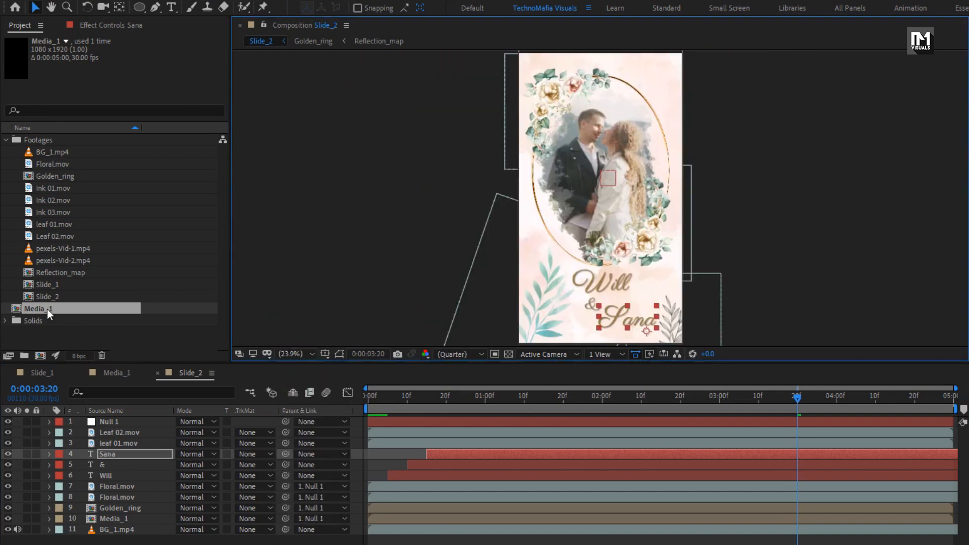
- Duplicate the Media_1 composition as Media_2 and open the copy
click(47, 308)
key(ctrl+d)
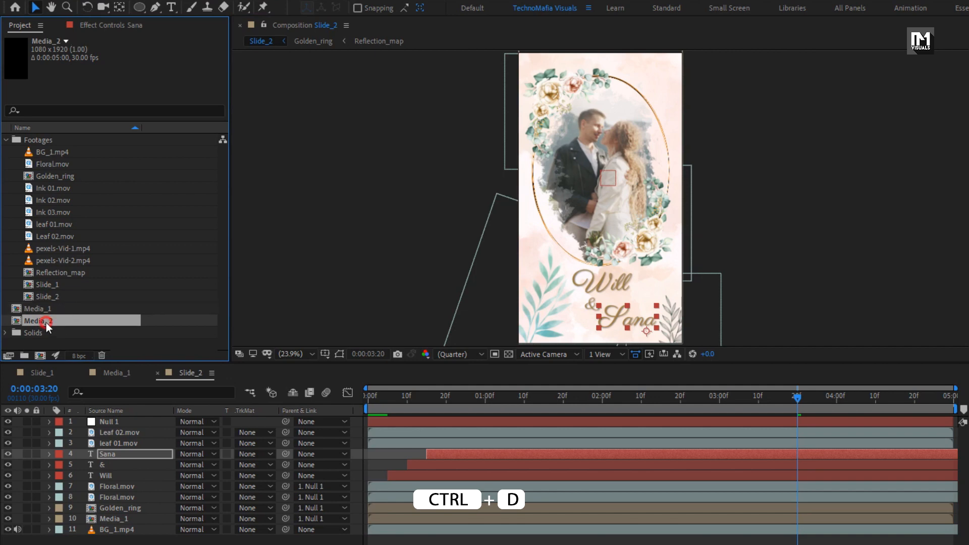
double_click(46, 324)
- Replace the source of the pexels-Vid-1.mp4 layer in Media_2 with pexels-Vid-2.mp4
click(131, 432)
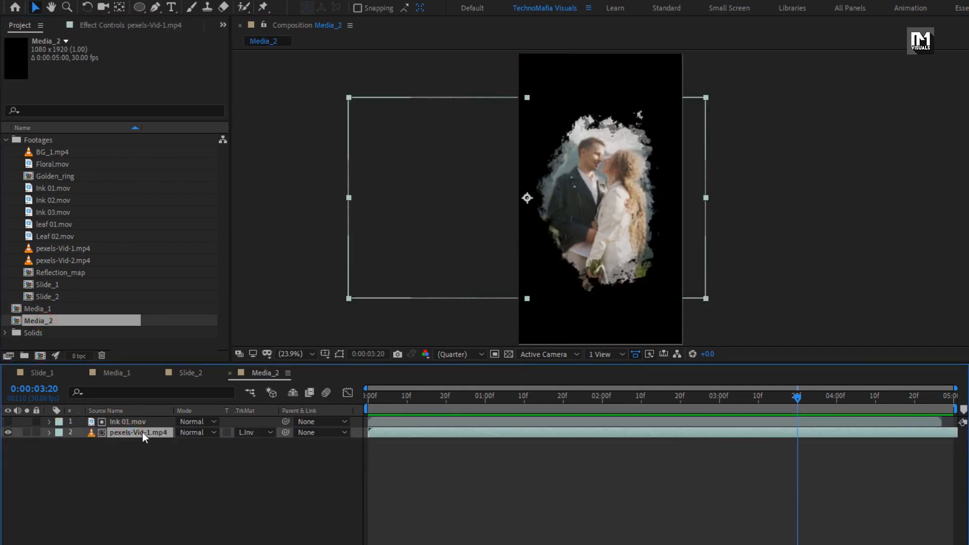
click(68, 261)
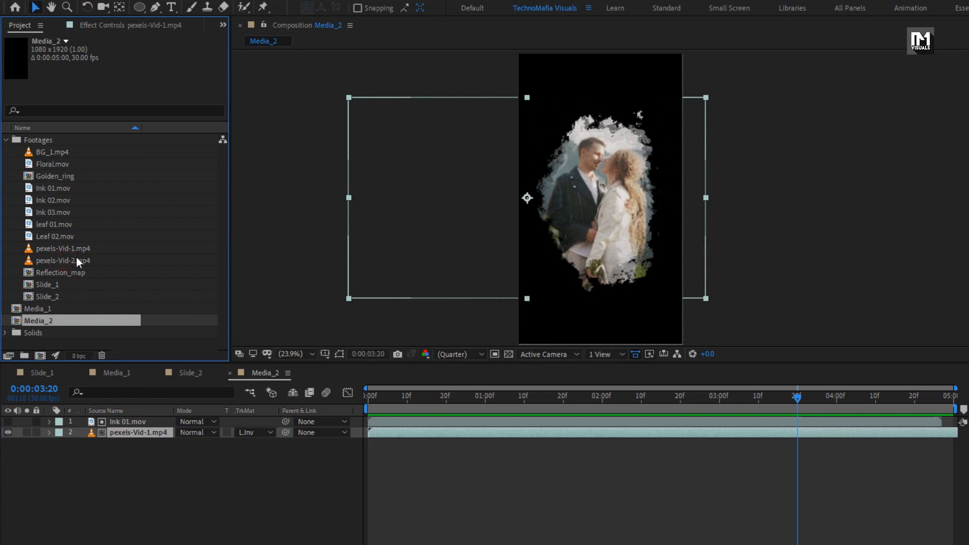
click(78, 261)
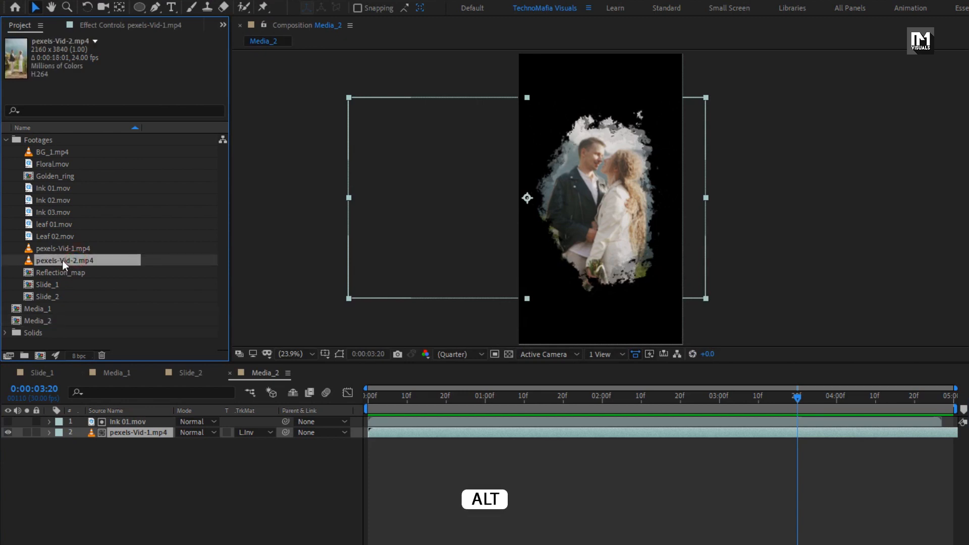
drag(63, 260, 141, 431)
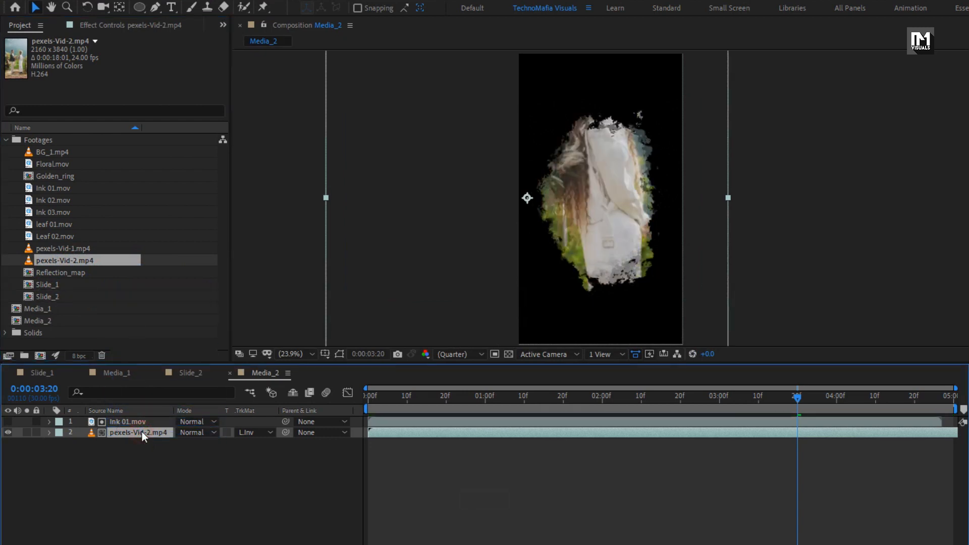
- Scale the pexels-Vid-2.mp4 layer to 58% and reposition it so the couple sits inside the ink reveal, checking it along the timeline
drag(591, 205, 650, 307)
key(s)
click(151, 434)
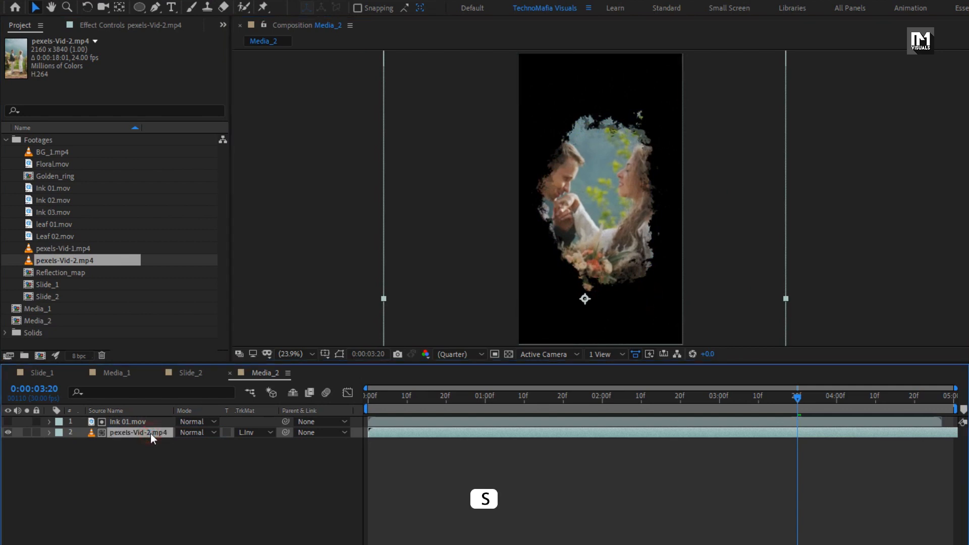
drag(214, 442, 186, 443)
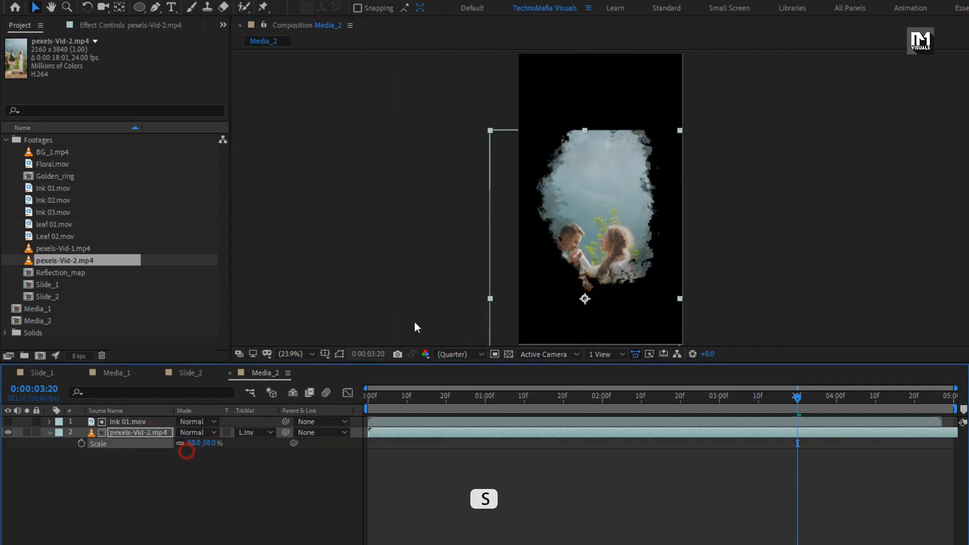
drag(590, 229, 597, 164)
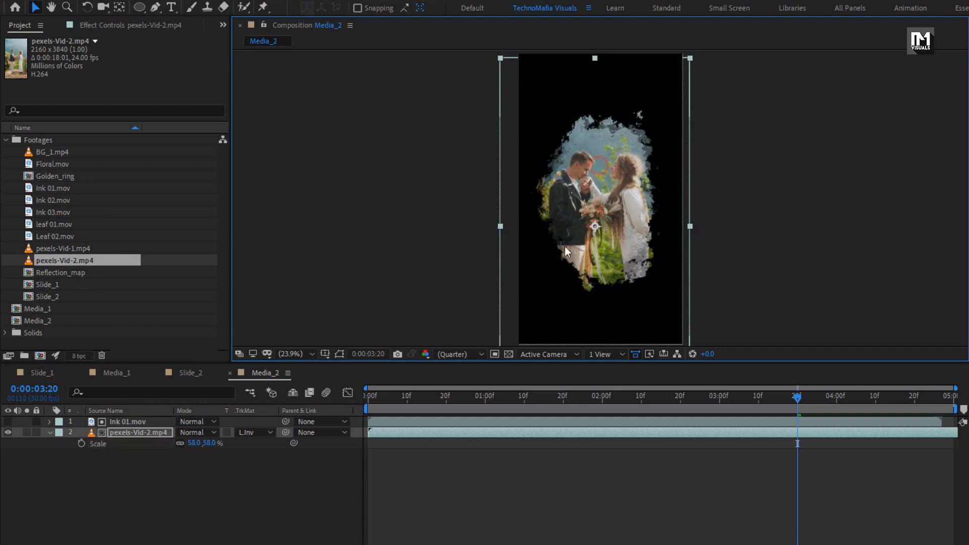
drag(614, 402, 749, 398)
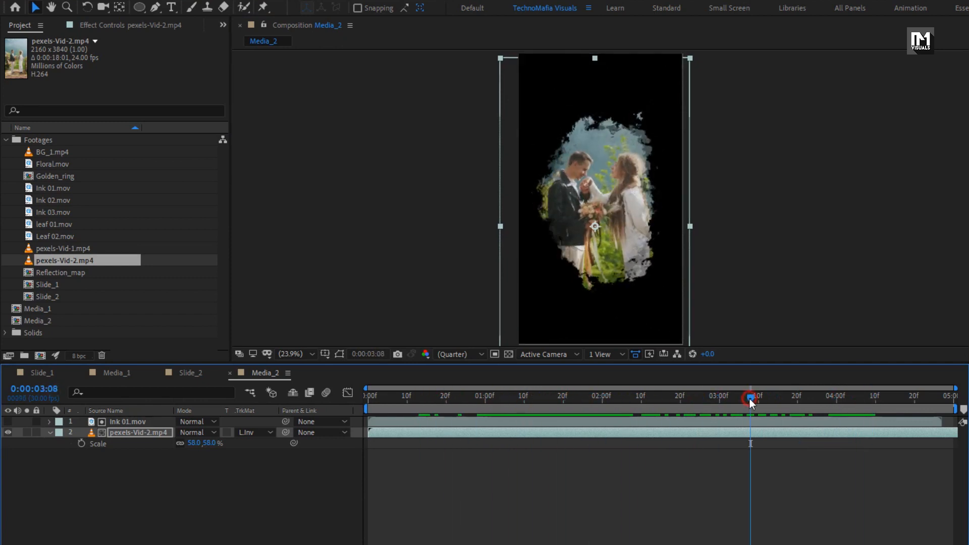
click(49, 432)
- Duplicate the Slide_2 composition as Slide_3 and open the copy
click(47, 297)
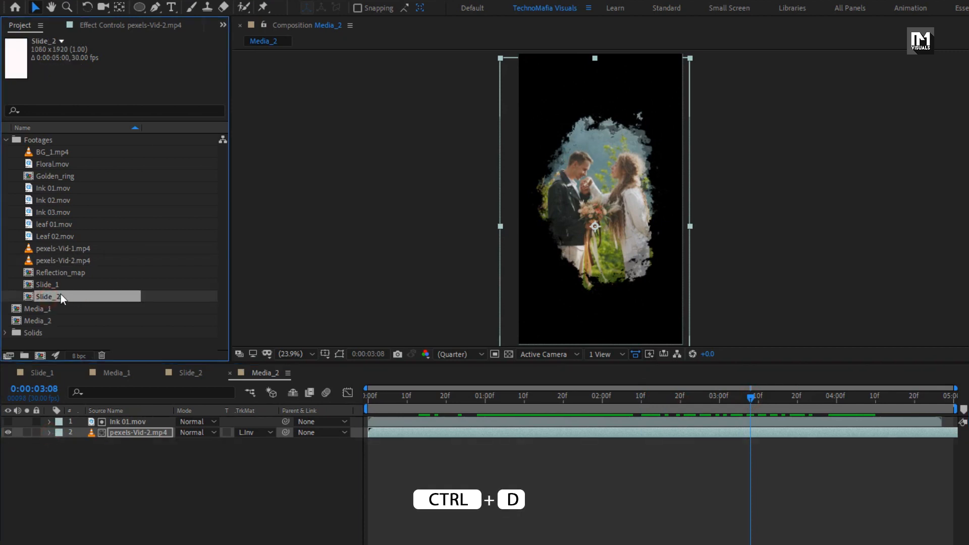
key(ctrl+d)
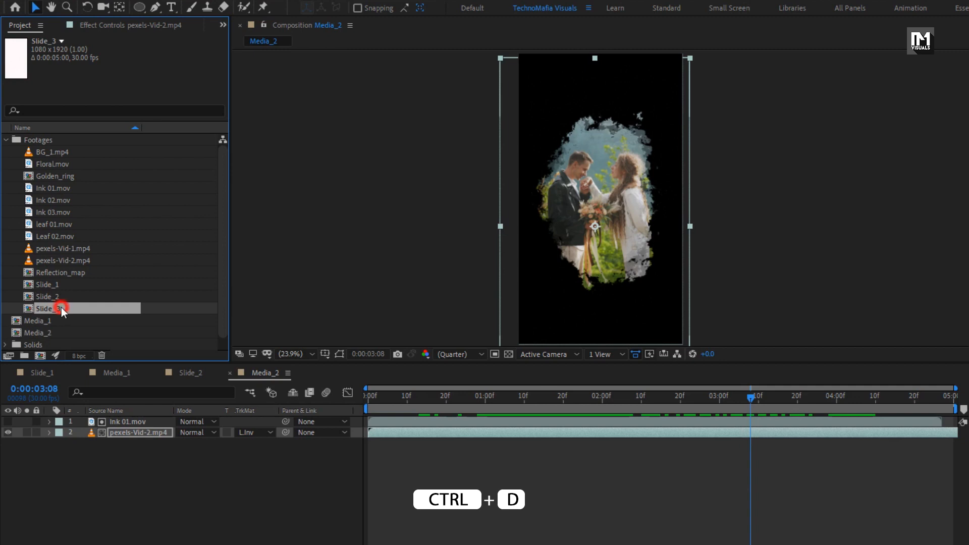
double_click(62, 307)
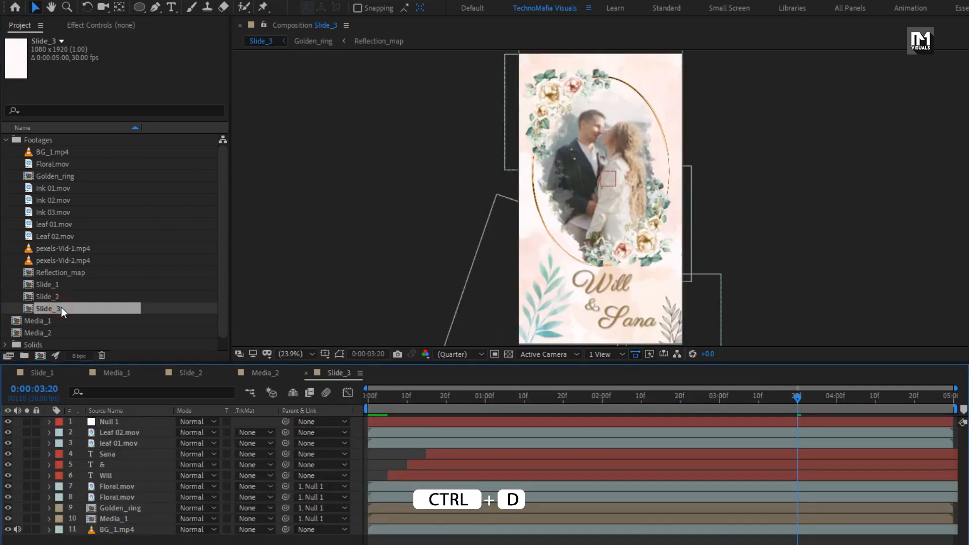
- Replace the Media_1 layer in Slide_3 with Media_2 and scrub through the slide to check the new video
click(128, 518)
drag(86, 330, 133, 522)
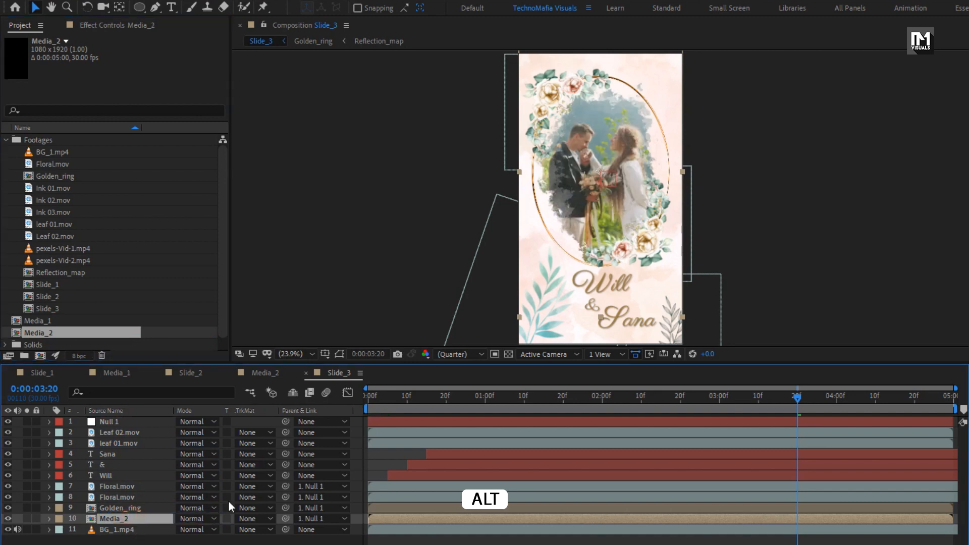
drag(459, 396, 817, 402)
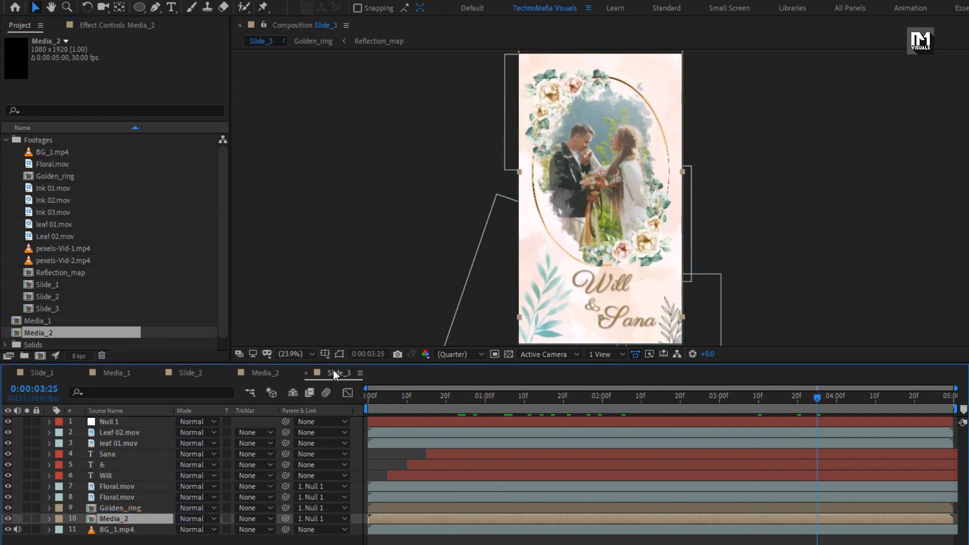
- Delete the "&" and bride's name text layers from Slide_3
click(115, 474)
click(108, 467)
key(Delete)
click(108, 454)
key(Delete)
- Change the groom's name text to "Are Getting Married" on two lines, with reduced size so it fits beside the leaf
double_click(108, 454)
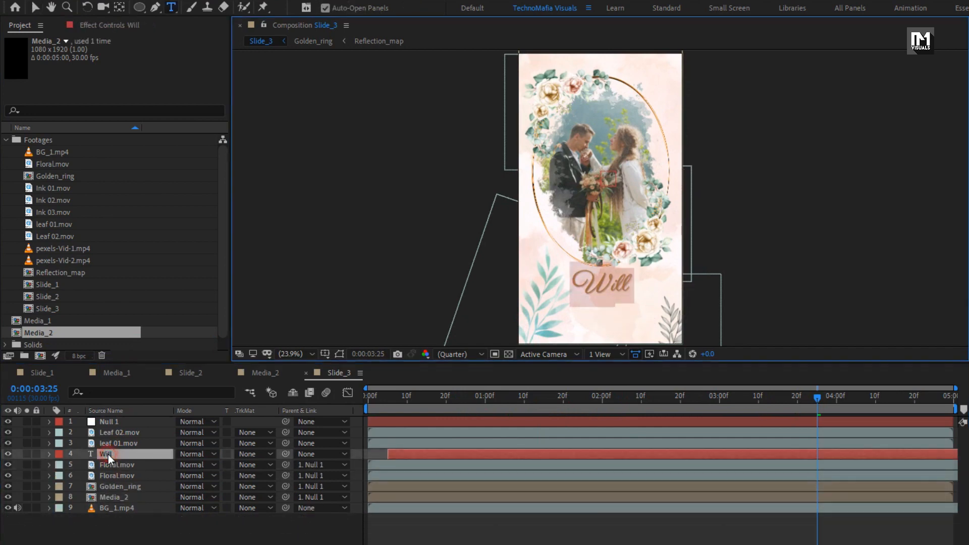
text(Are Getting)
key(Return)
text(Marrid)
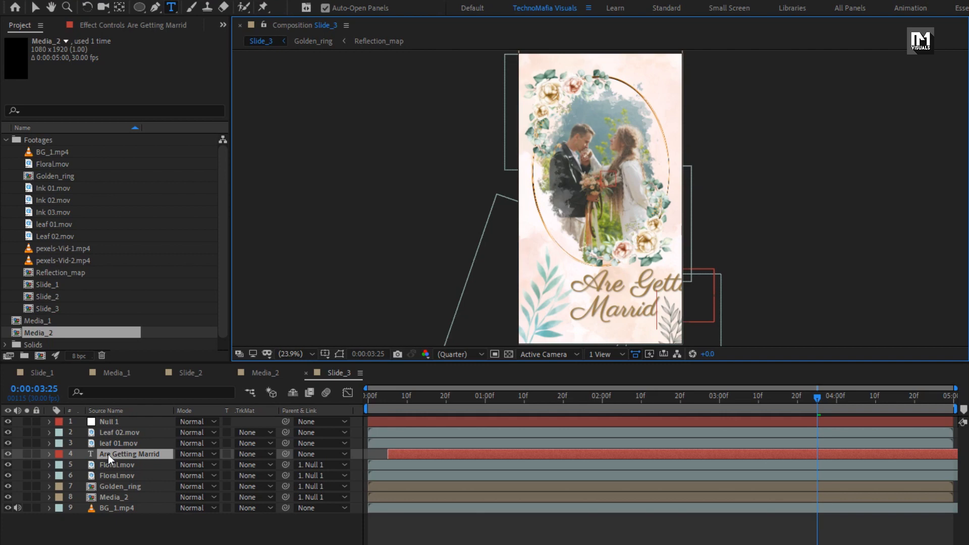
key(BackSpace)
text(ed)
key(Escape)
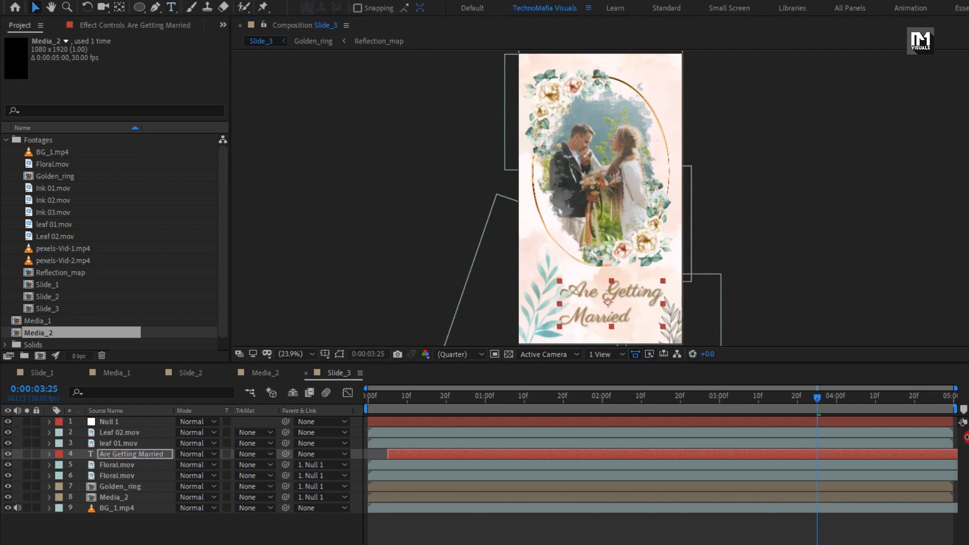
- Enlarge the word "Married" relative to "Are Getting", then reduce the whole text slightly to fit between the leaves
scroll(583, 315, up, 3)
double_click(576, 254)
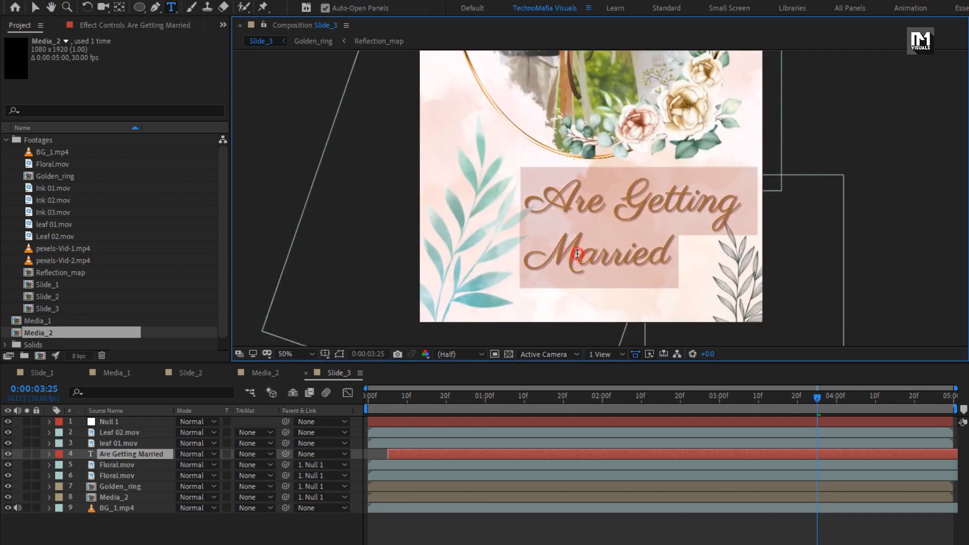
double_click(576, 254)
click(663, 256)
key(ctrl+a)
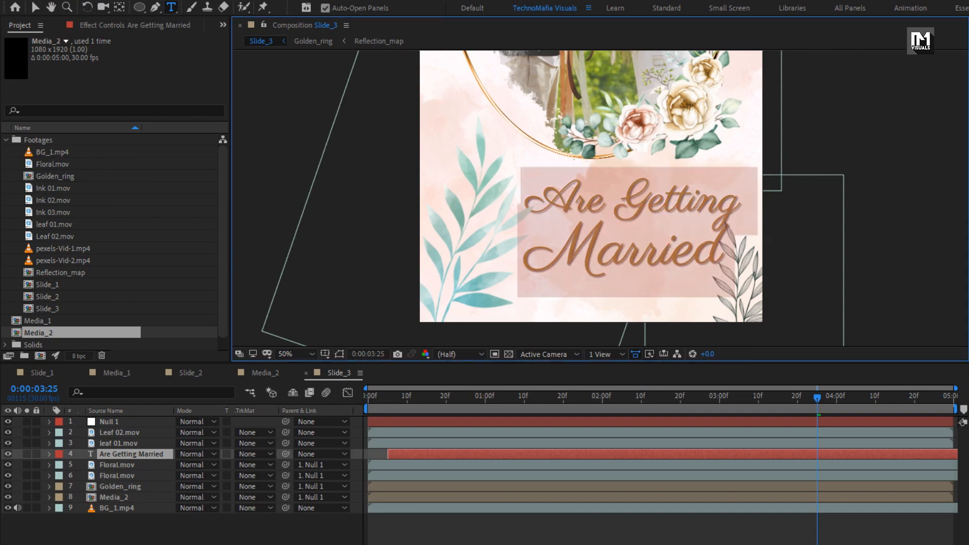
drag(966, 429, 955, 429)
drag(525, 256, 710, 257)
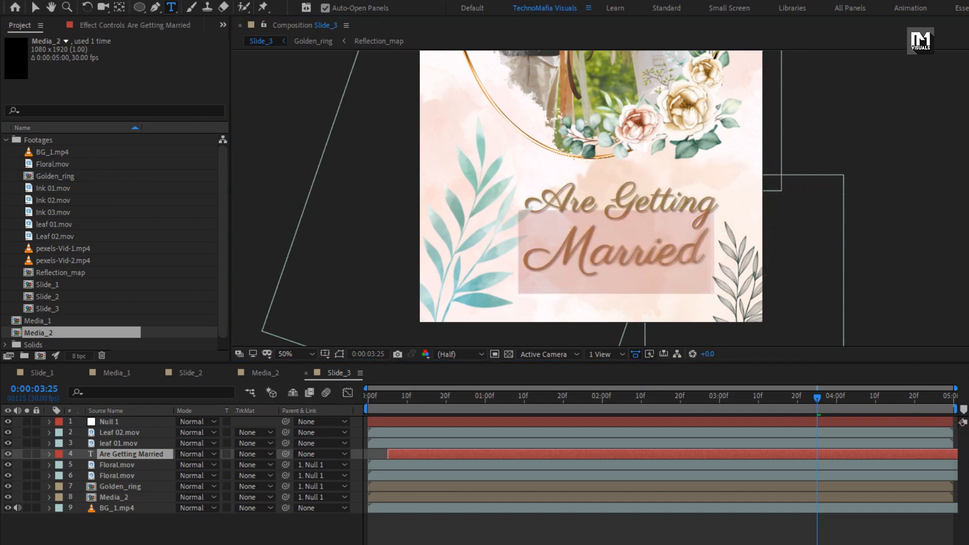
click(626, 529)
key(v)
- Tilt the "Are Getting Married" layer further counterclockwise with its Rotation and fit the whole slide in view
drag(437, 401, 710, 400)
click(132, 454)
key(r)
click(197, 464)
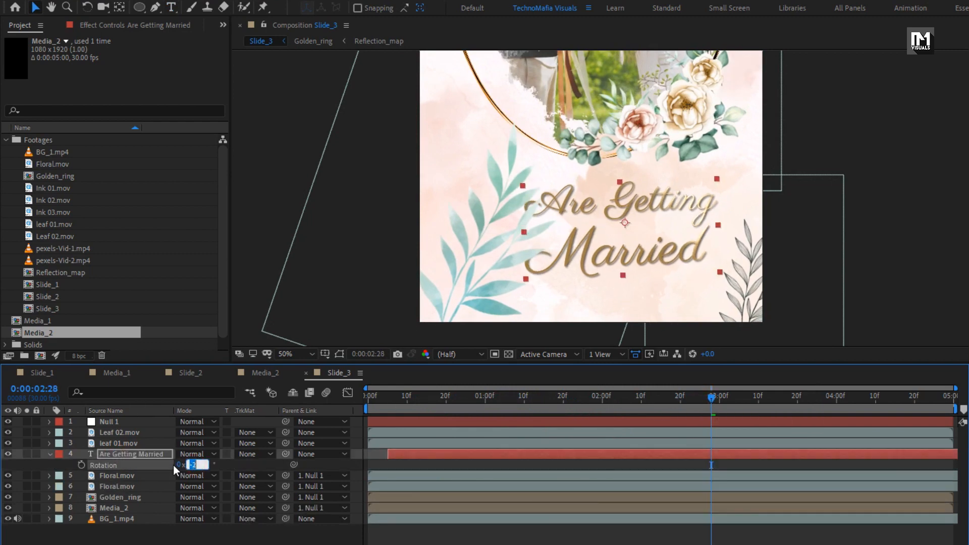
key(Down)
key(Down)
key(Down)
key(Down)
key(Down)
key(Down)
key(Return)
key(r)
click(296, 354)
click(294, 383)
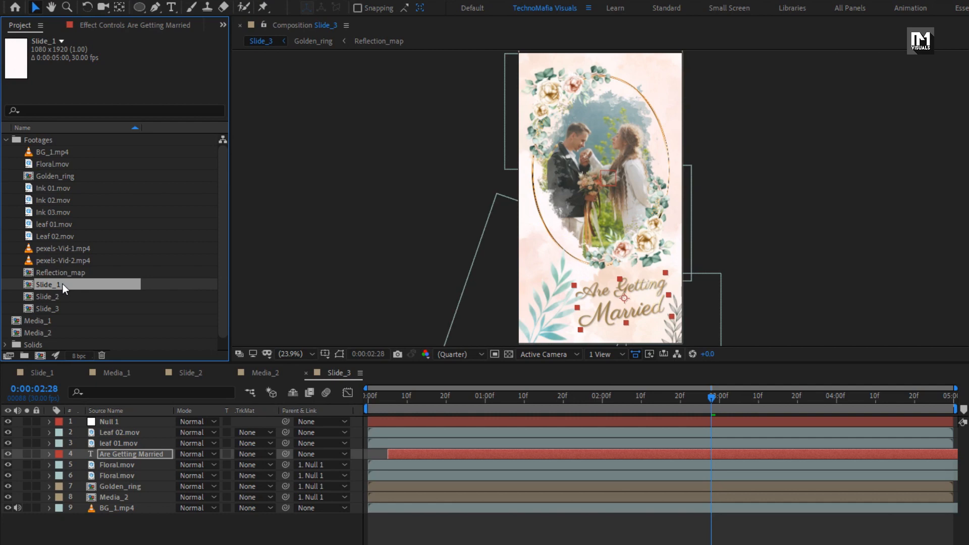
- Duplicate the Slide_1 composition as Slide_4, open it and change its text layer to "Date"
double_click(55, 320)
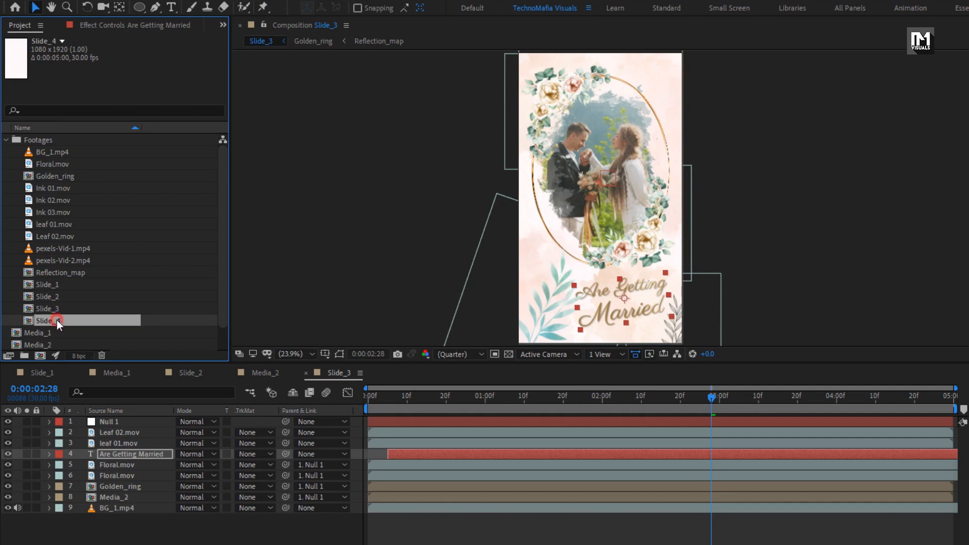
click(734, 402)
double_click(136, 443)
text(Date)
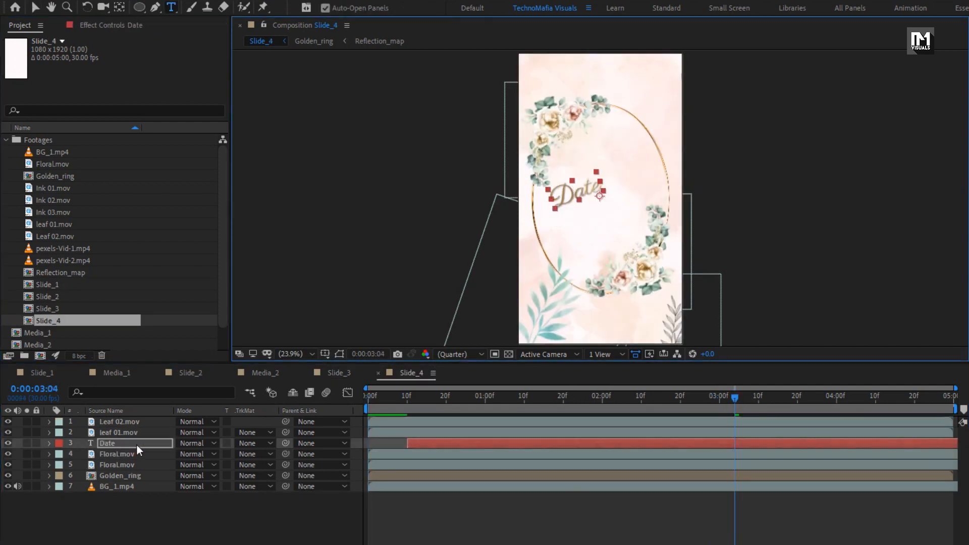
- Set the rotation of the "Date" layer to 0° and place the text as a heading in the upper part of the ring
click(136, 444)
key(r)
click(195, 454)
text(0)
key(Return)
scroll(590, 238, up, 3)
key(v)
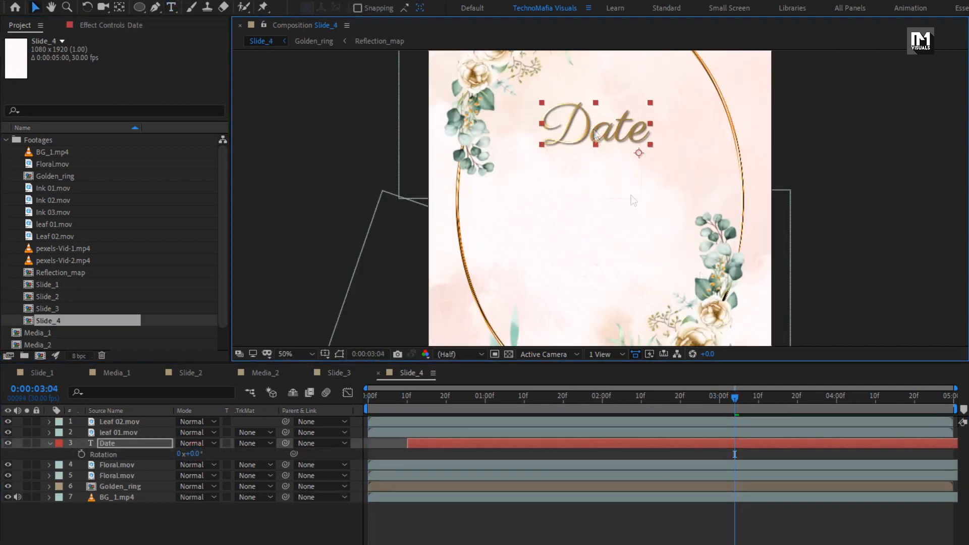
- Duplicate the "Date" layer below the heading, change the copy to "10 July 2022" and reduce its size
key(ctrl+d)
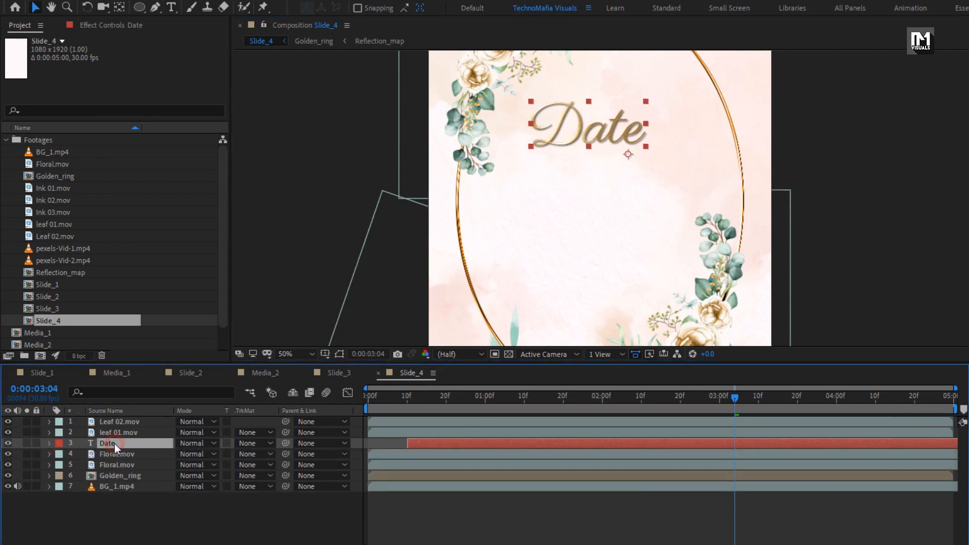
drag(579, 134, 513, 219)
double_click(565, 229)
text(10 July 2022v)
drag(967, 432, 957, 433)
drag(536, 228, 552, 223)
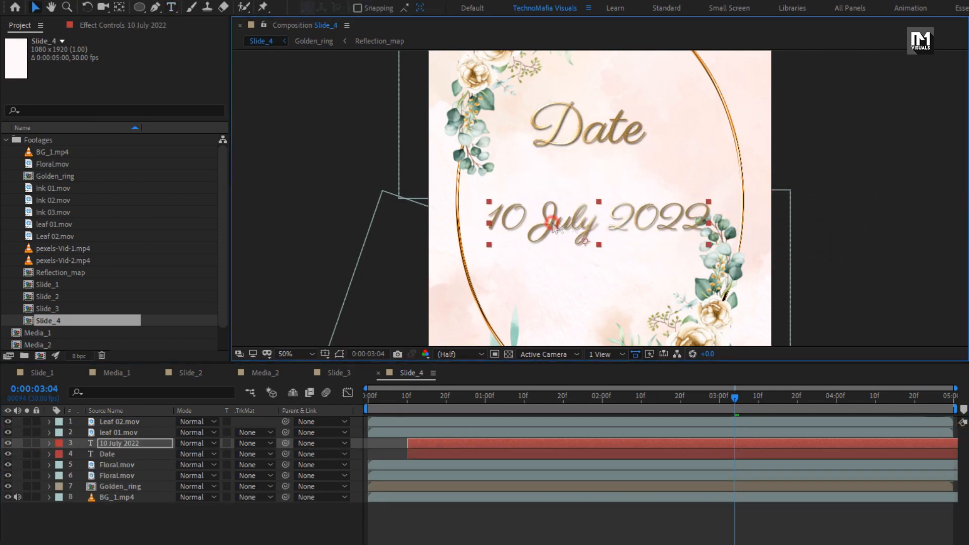
- Insert "th" after the 10 in the date text and break the year 2022 onto a second line
double_click(599, 226)
click(528, 210)
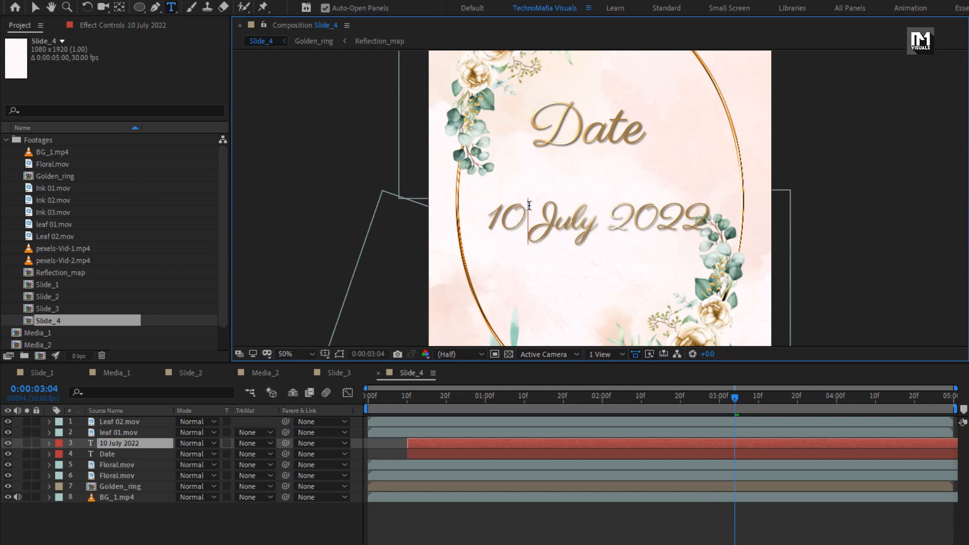
text(th)
click(629, 218)
key(Return)
key(Escape)
- Make the "th" in the date superscript and move the date text slightly right to center it under the heading
double_click(570, 205)
drag(559, 222, 583, 201)
click(967, 497)
key(Escape)
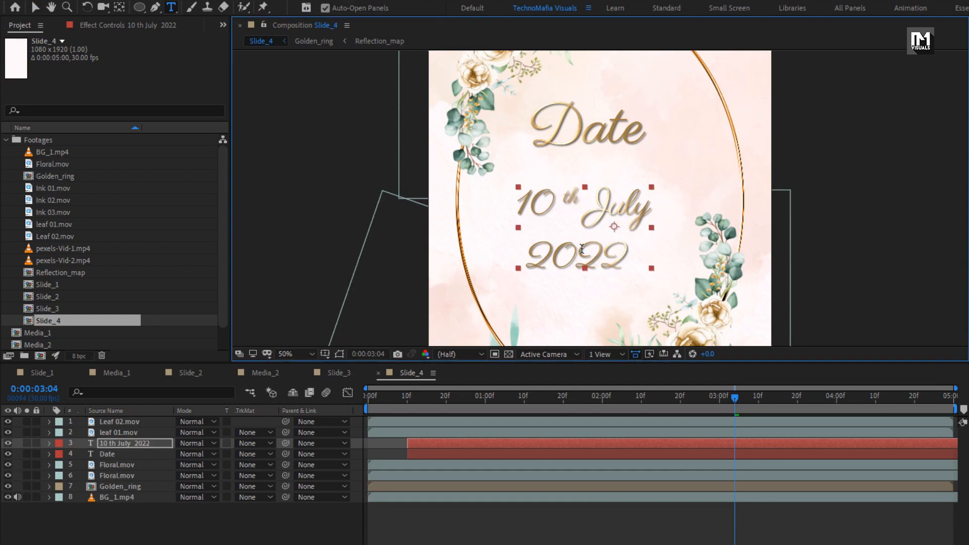
key(v)
drag(570, 234, 581, 236)
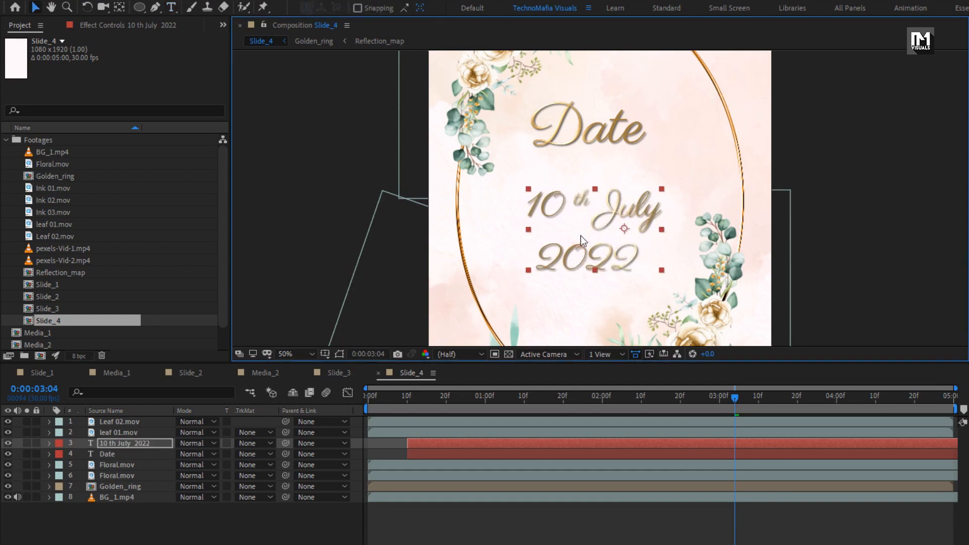
- Start the "Date" heading layer a few frames before the date text layer and check the text timing
drag(414, 454, 398, 454)
drag(392, 408, 770, 410)
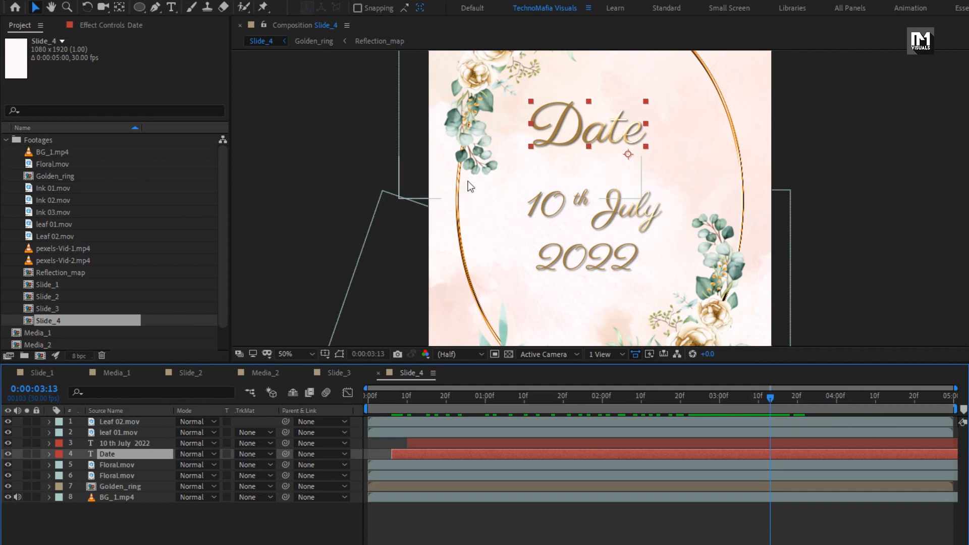
- Duplicate the "Date" layer and replace the copy's text with the dashed line "---------"
key(ctrl+d)
text(---------)
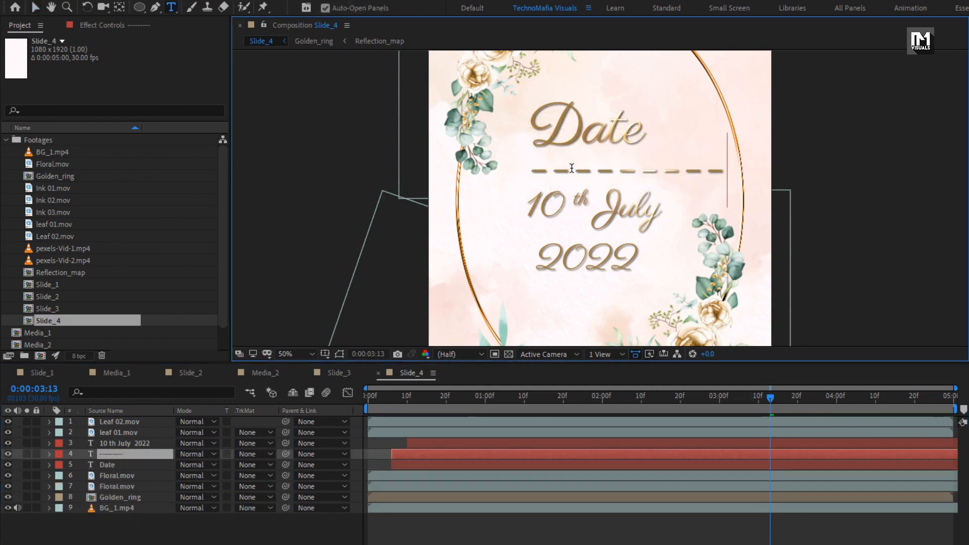
key(Escape)
key(v)
- Position the dashed line centered between the "Date" heading and the date text
drag(628, 175, 571, 175)
key(ctrl+z)
click(106, 455)
key(shift+Right)
key(shift+Right)
key(Left)
key(Left)
key(Left)
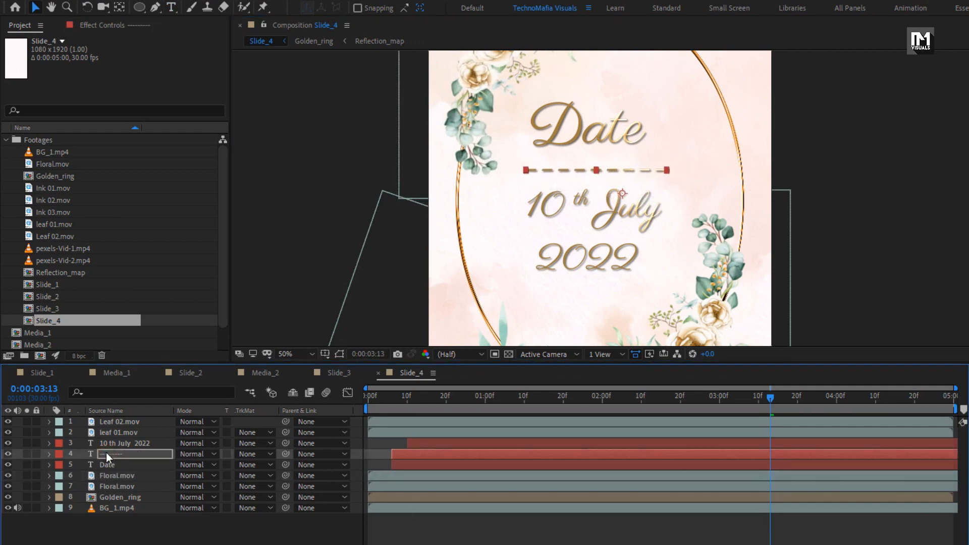
- Preview the Slide_4 animation and check the whole slide with the composition fitted in the viewer
drag(454, 398, 754, 398)
click(244, 532)
click(296, 354)
click(301, 383)
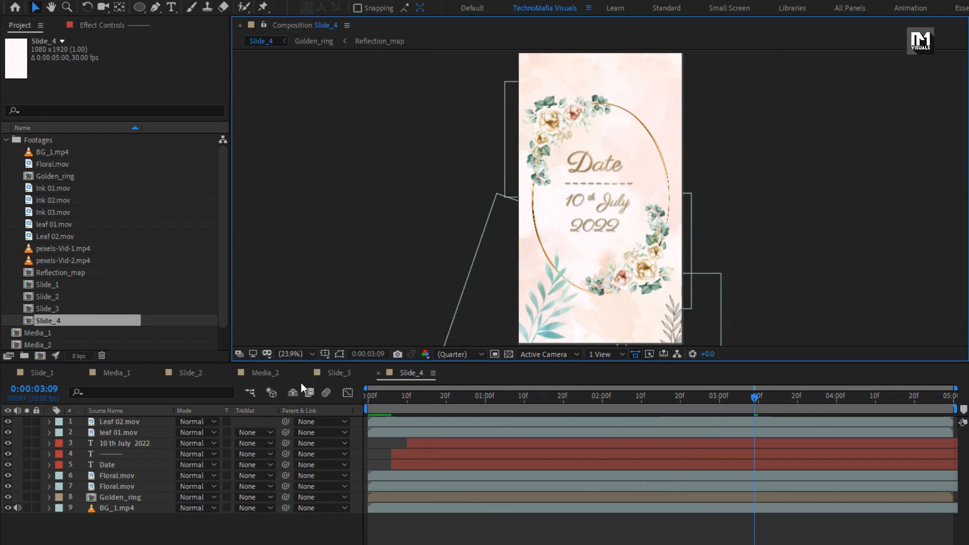
- Duplicate the Slide_4 composition, then remove the dashed line and date text layers from the copy, Slide_5
key(ctrl+d)
double_click(60, 332)
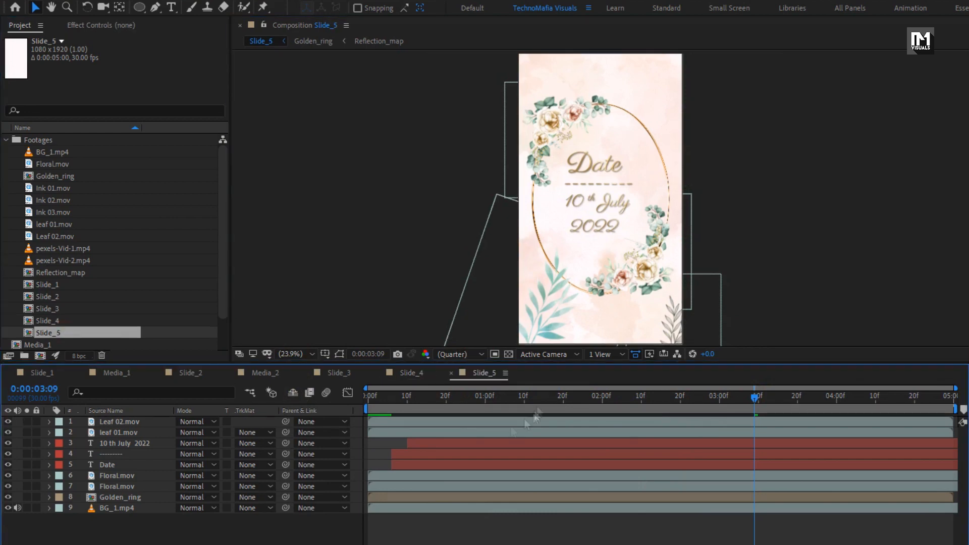
click(114, 454)
key(Delete)
key(Delete)
- Replace the "Date" text with "Join In Our Celebration" on three lines and center-align it inside the ring
double_click(114, 444)
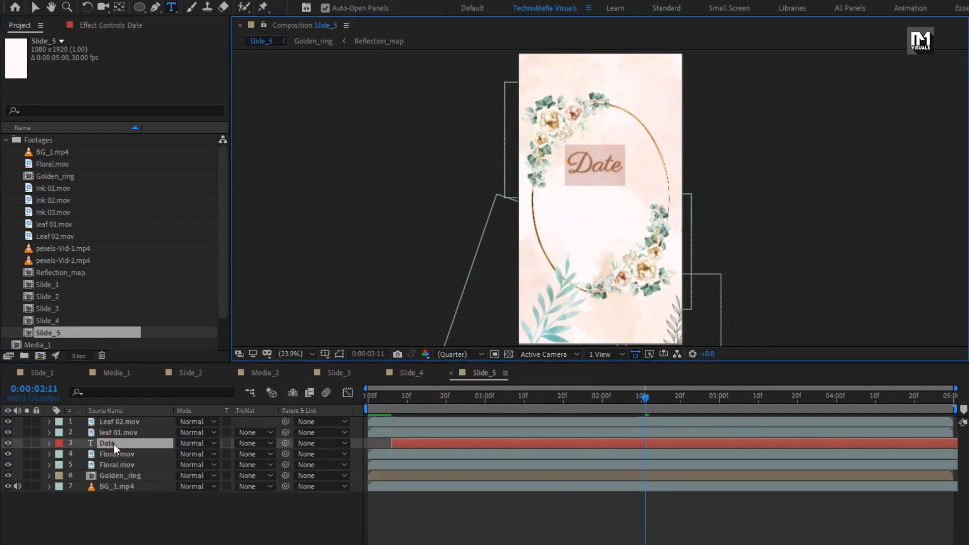
text(Join In Our)
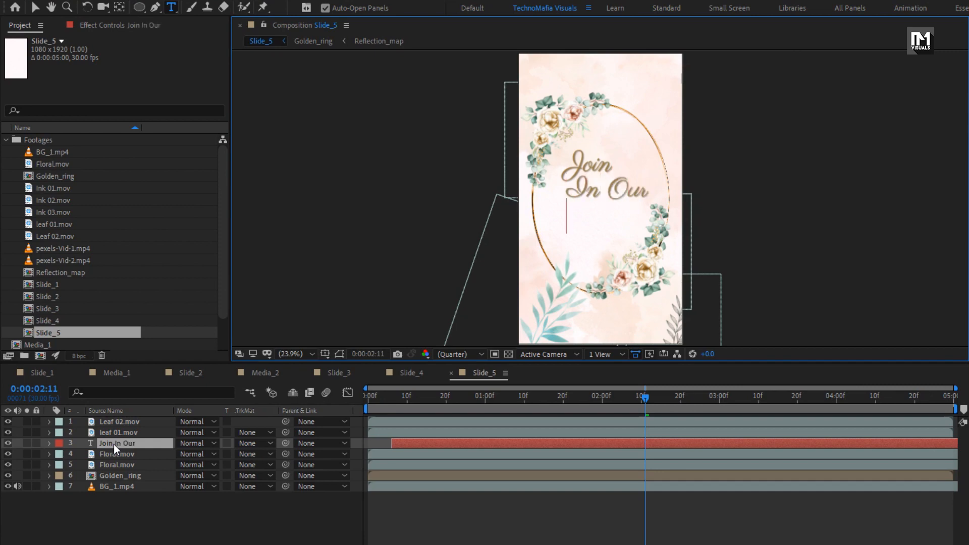
text( Celebration)
key(Escape)
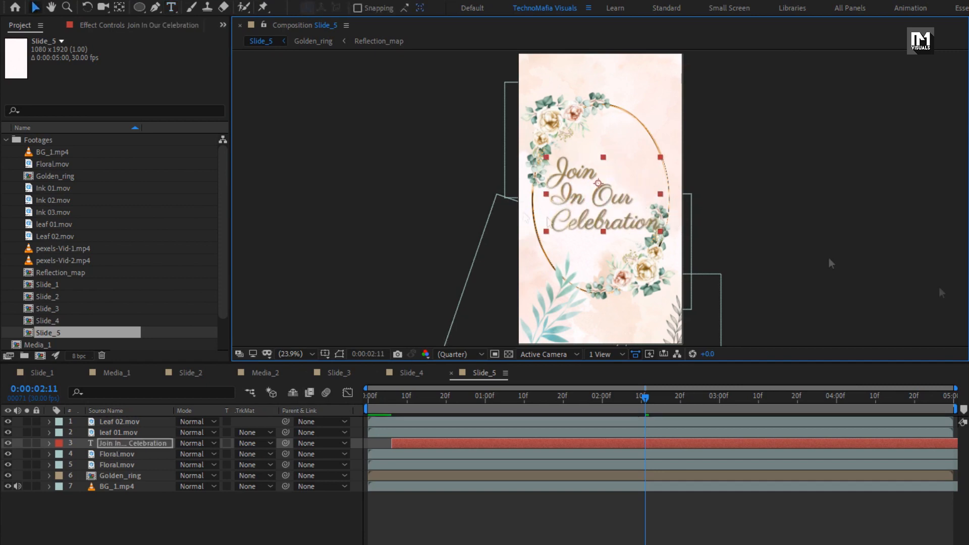
key(ctrl+shift+c)
drag(535, 190, 581, 180)
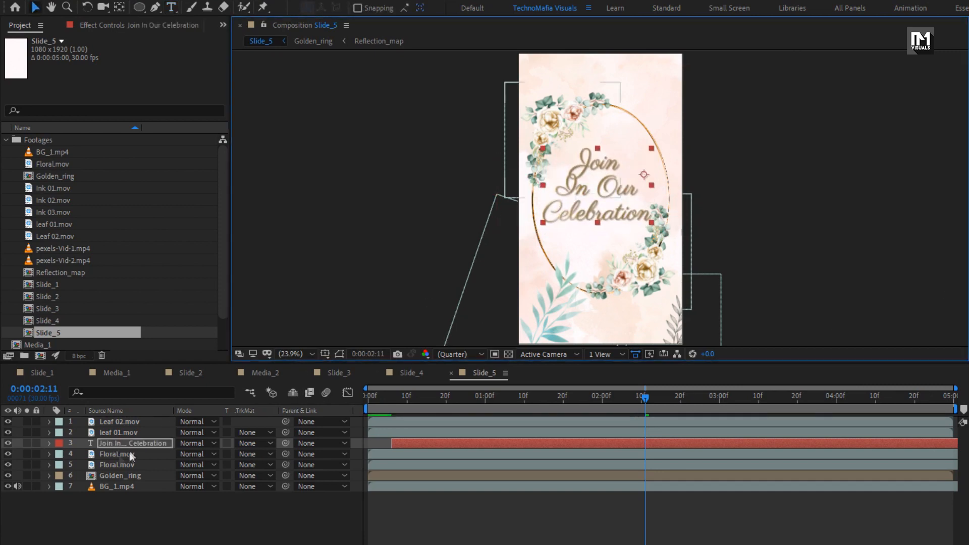
- Rotate the "Join In Our Celebration" text to -17° and reposition it in the middle of the ring
click(133, 444)
key(r)
drag(195, 454, 186, 455)
drag(596, 211, 588, 199)
click(50, 444)
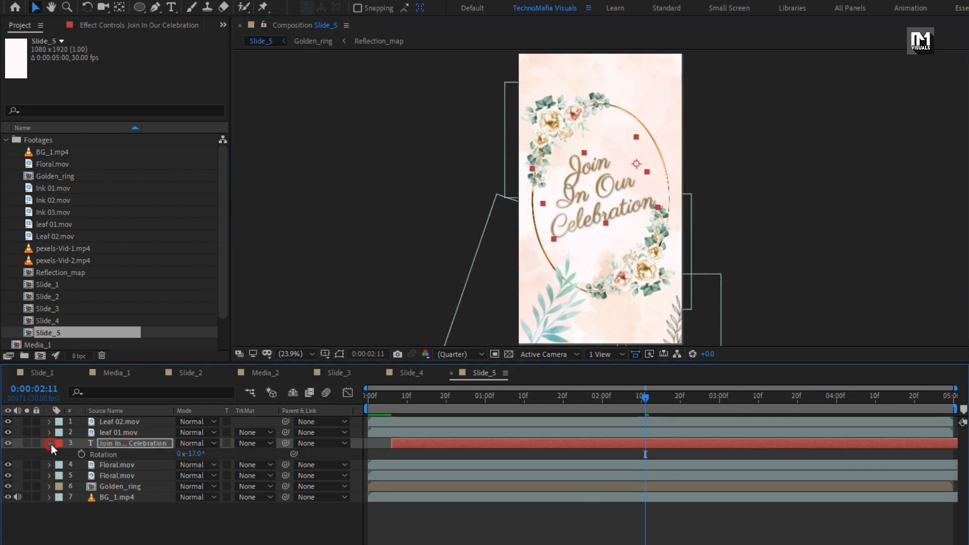
- Preview the Slide_5 animation with the tilted celebration text
drag(394, 399, 584, 400)
key(space)
click(153, 522)
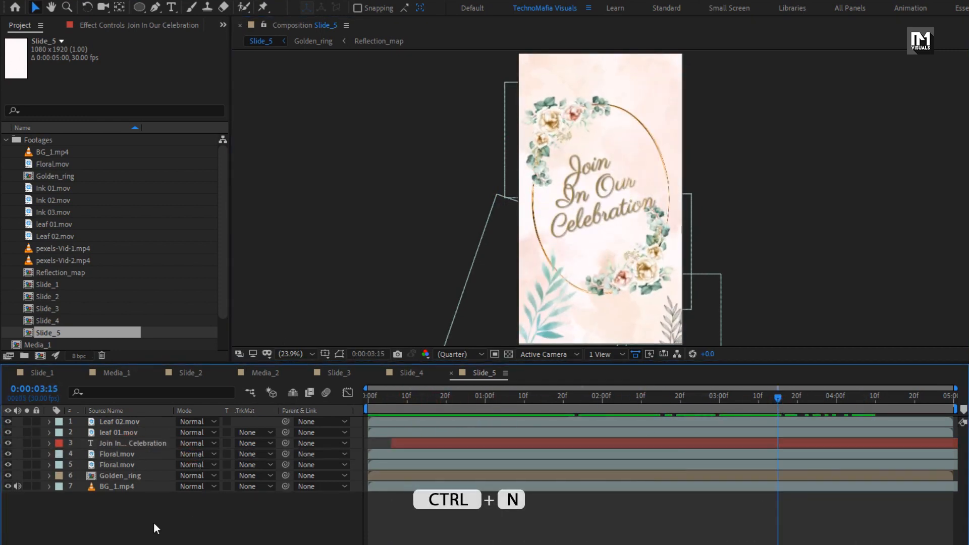
- Create a 1080 x 1920 composition named "Wedding Invitation" with a duration of 21 seconds
click(41, 356)
text(Wedding Invitation)
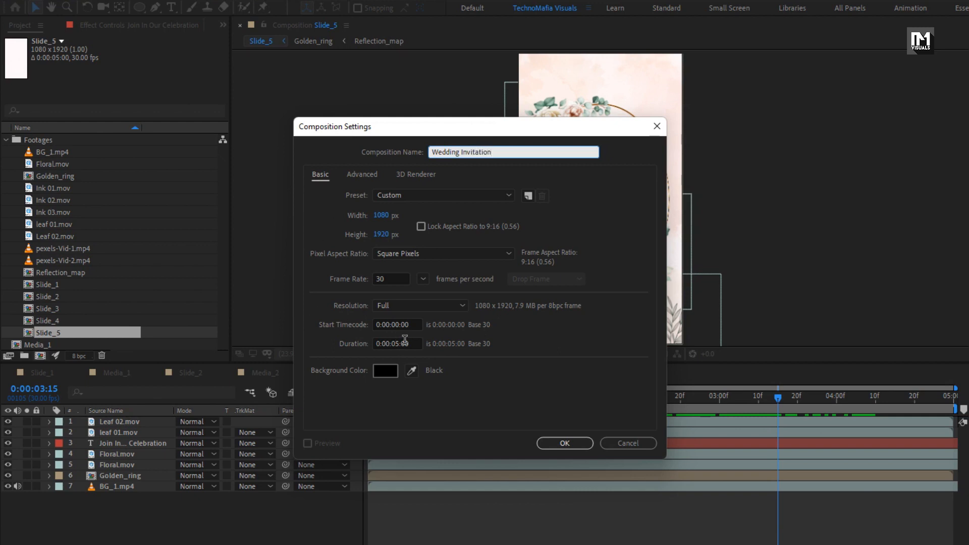
click(397, 343)
key(BackSpace)
key(BackSpace)
key(BackSpace)
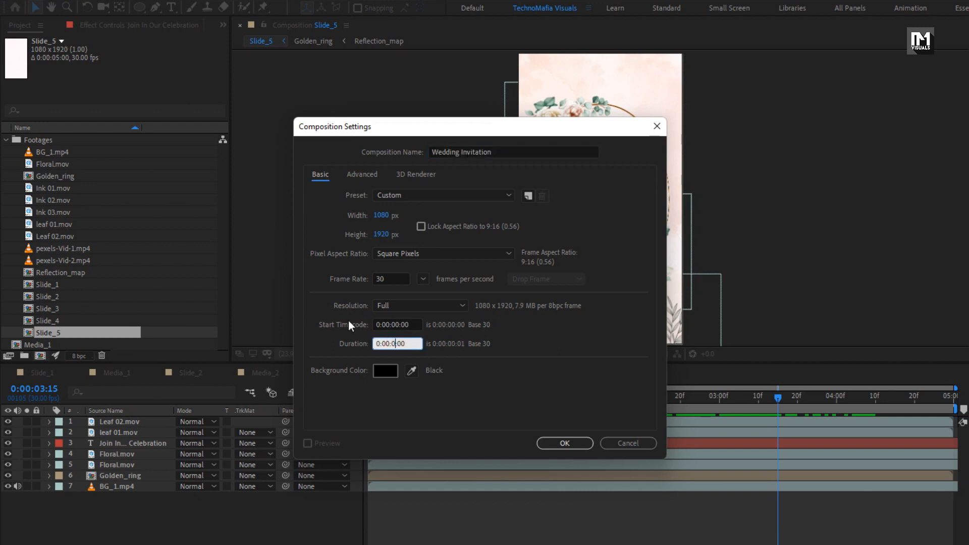
text(21)
key(Return)
- Add Slide_1 through Slide_5 to the Wedding Invitation composition, stacked in order with Slide_1 on top
scroll(27, 258, down, 2)
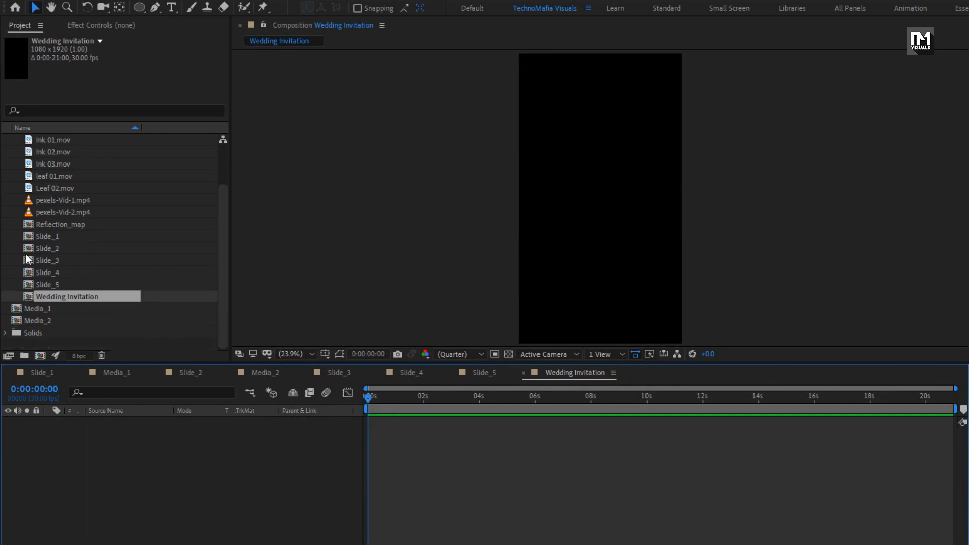
click(43, 238)
ctrl+click(49, 248)
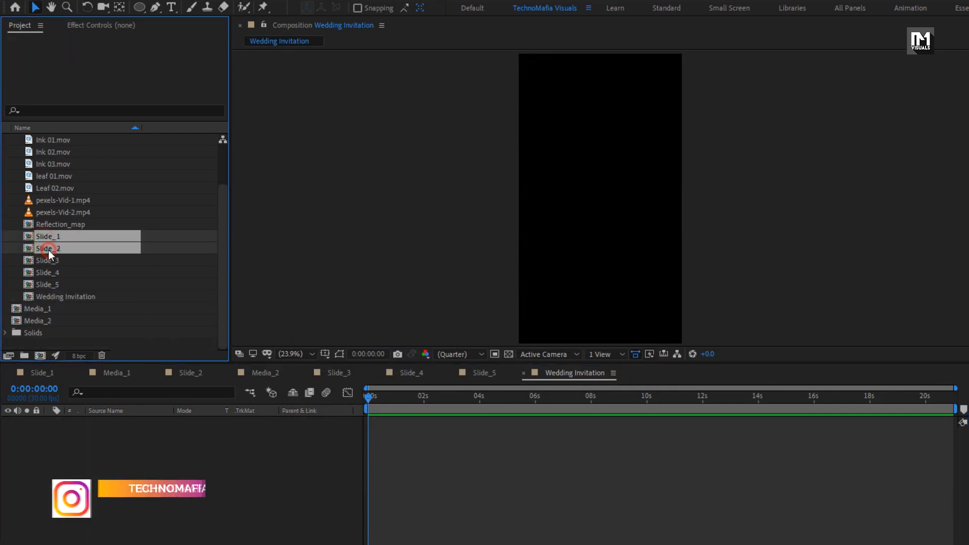
ctrl+click(49, 261)
ctrl+click(50, 273)
ctrl+click(49, 284)
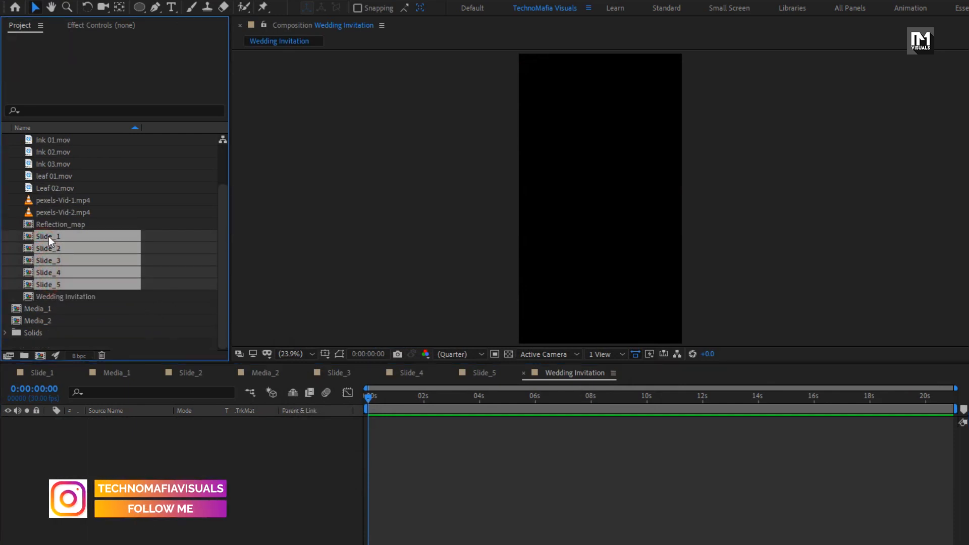
drag(49, 236, 118, 461)
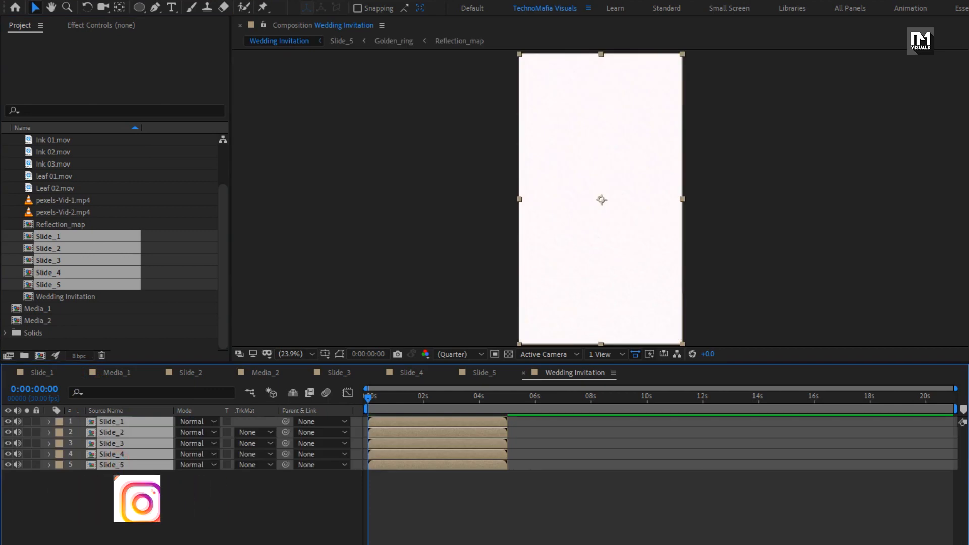
click(120, 477)
- Find the CC Page Turn effect and apply it to the Slide_1 layer
click(123, 423)
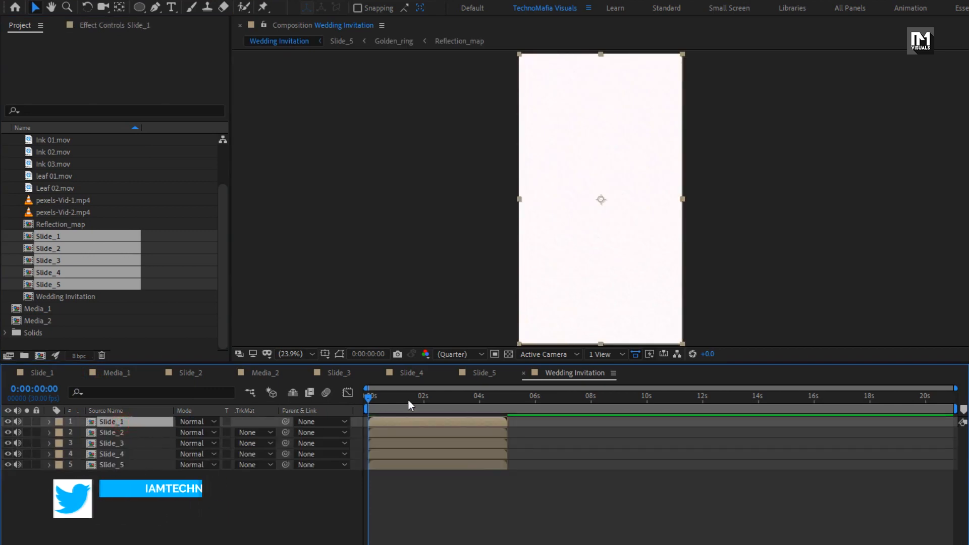
drag(408, 400, 459, 398)
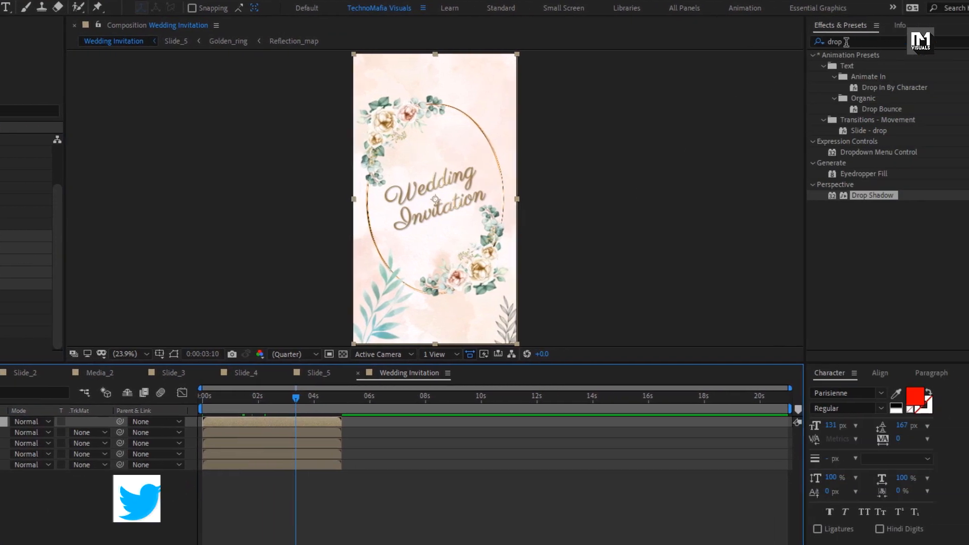
drag(845, 42, 829, 42)
text(cc)
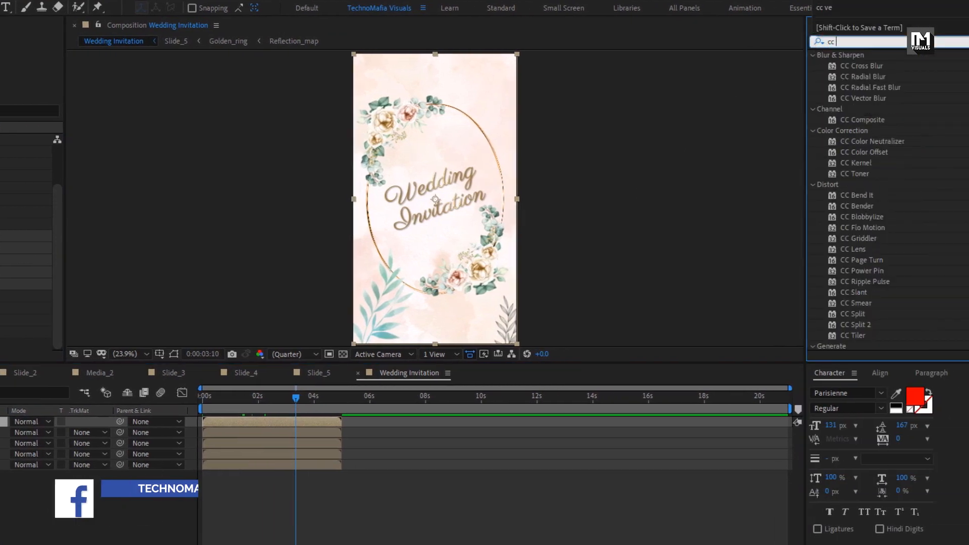
text( pag)
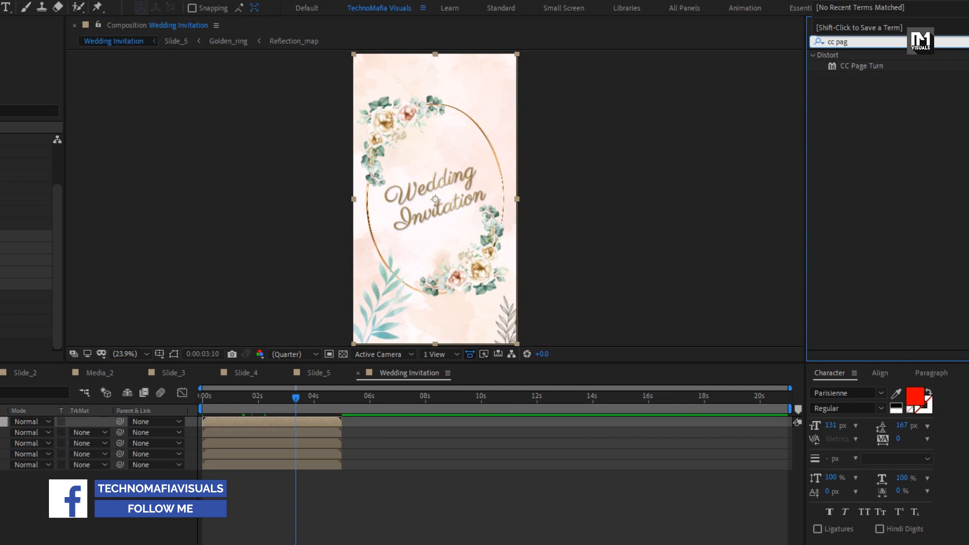
drag(858, 70, 454, 157)
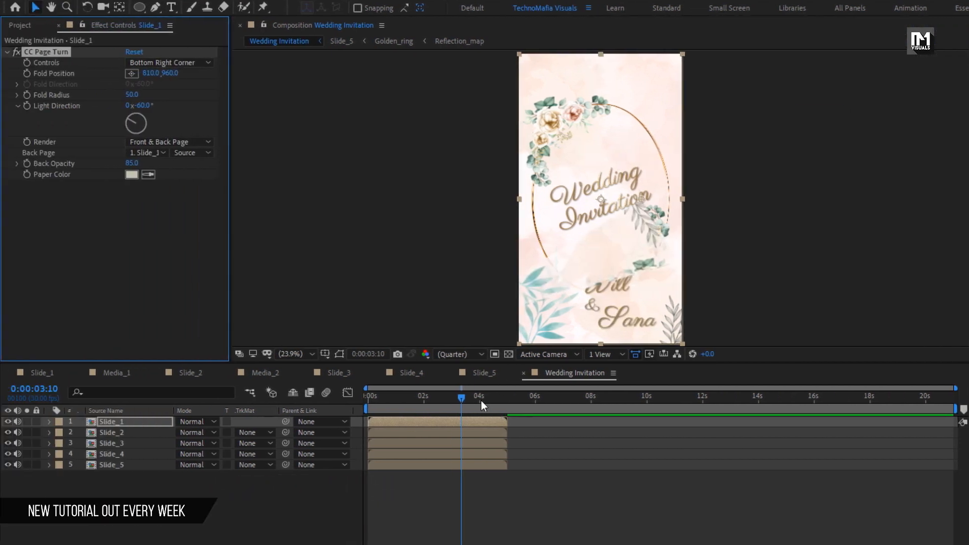
- At 0:00:04:00, set the page turn's Controls to Top Right Corner and its Back Page to None
click(479, 399)
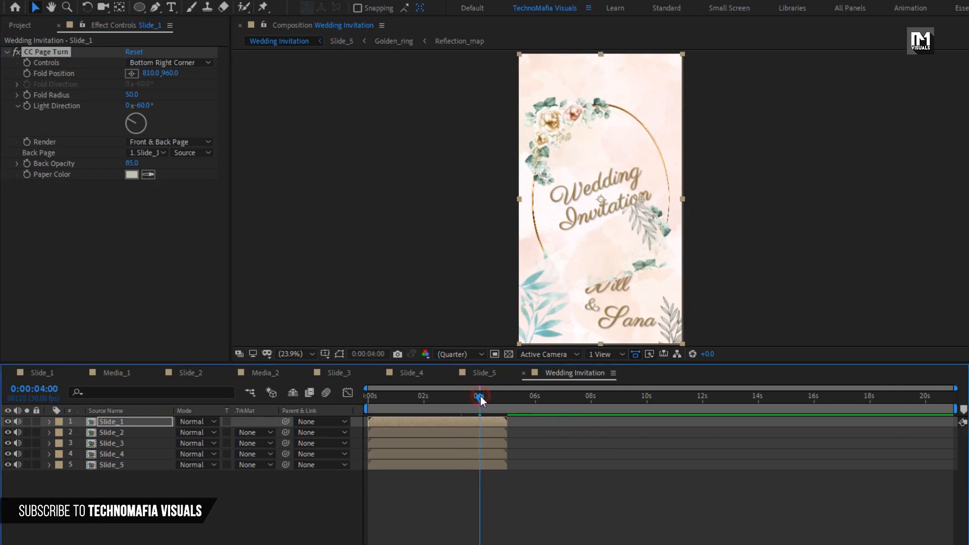
click(161, 63)
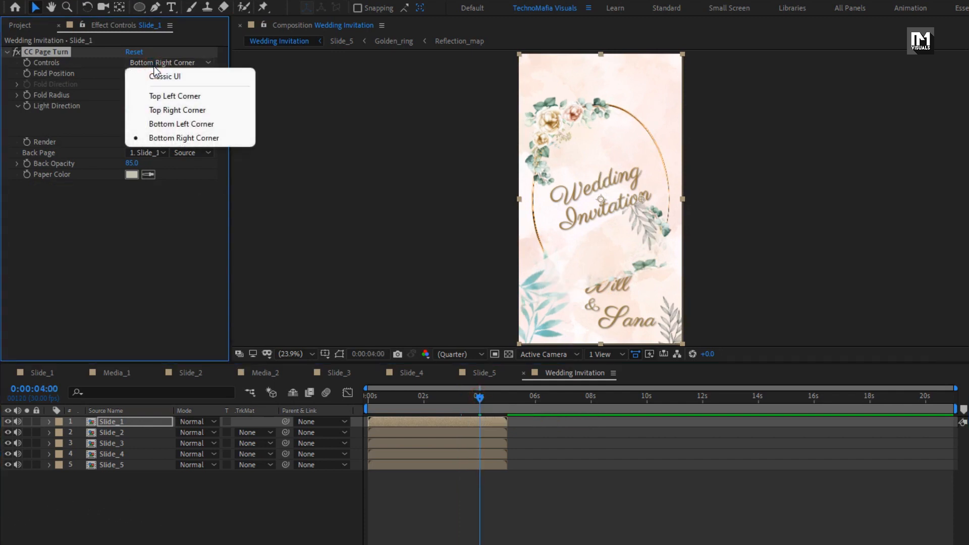
click(205, 111)
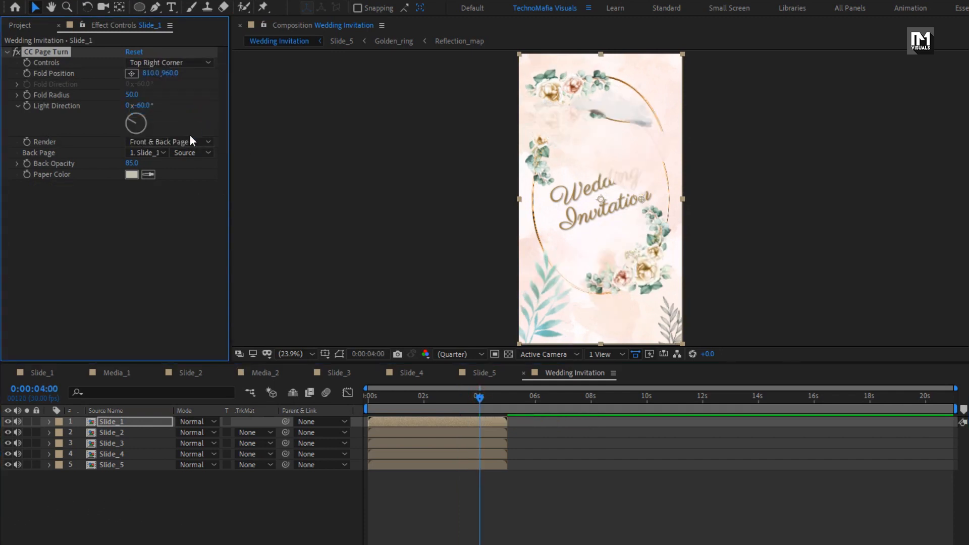
click(155, 151)
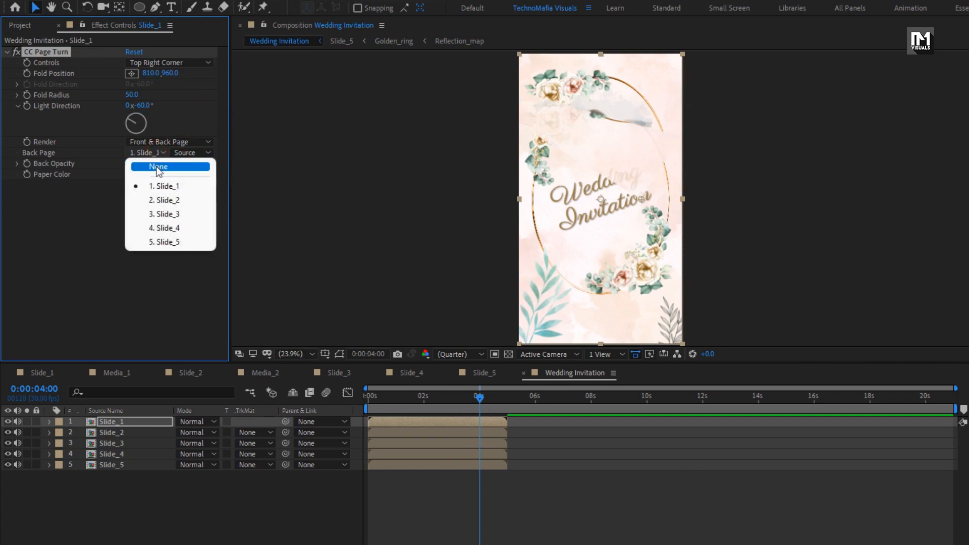
click(157, 166)
- Set the page turn's Paper Color to black (000000) and its Back Opacity to 100
click(131, 175)
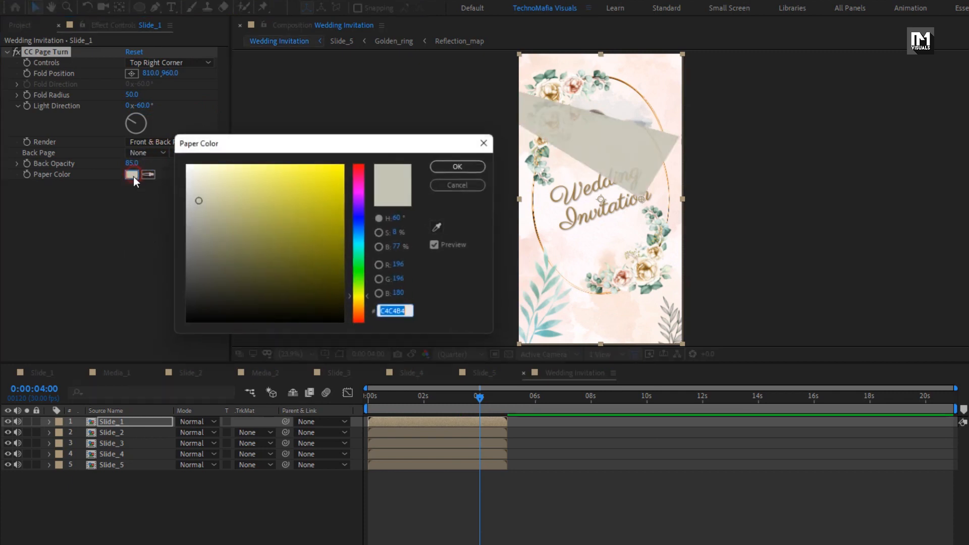
drag(190, 183, 185, 332)
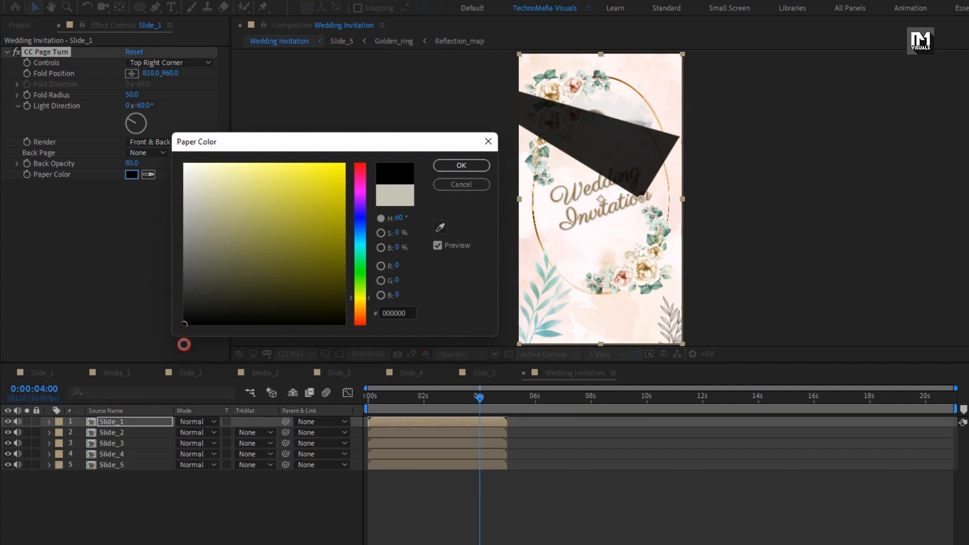
click(461, 165)
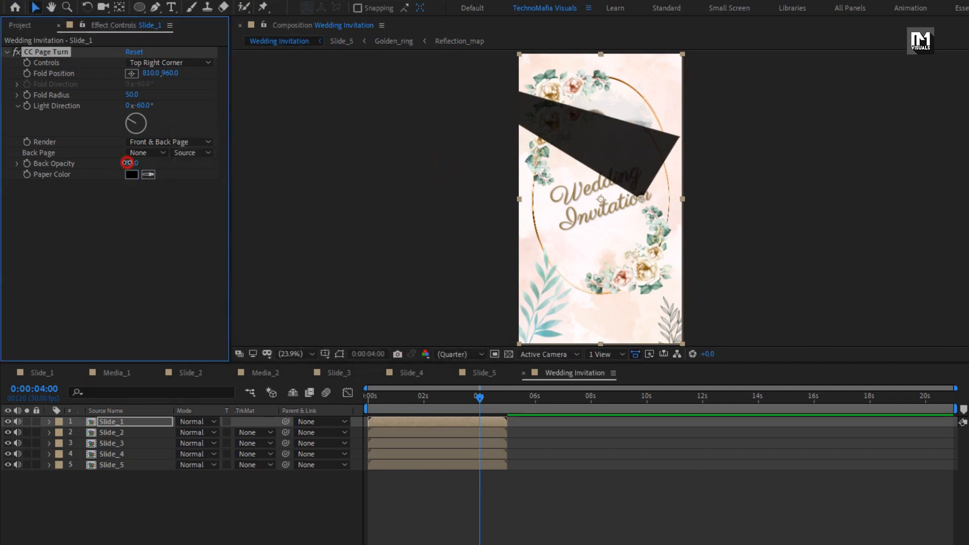
drag(128, 162, 231, 162)
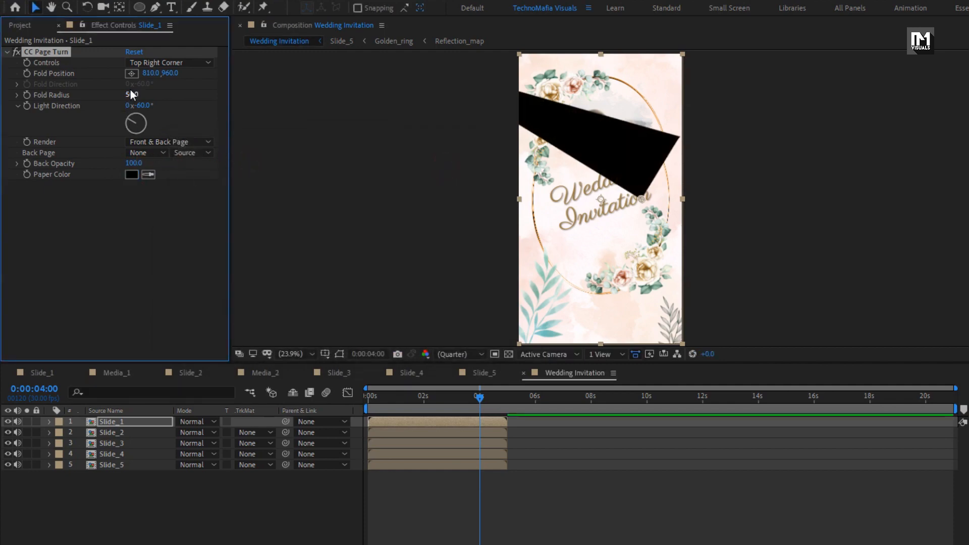
- Keyframe Slide_1's Fold Position from the top-right corner (1085.8, 0.0) at 0:00:04:00 to about -1542.7, 343.8 at 0:00:04:29
click(132, 73)
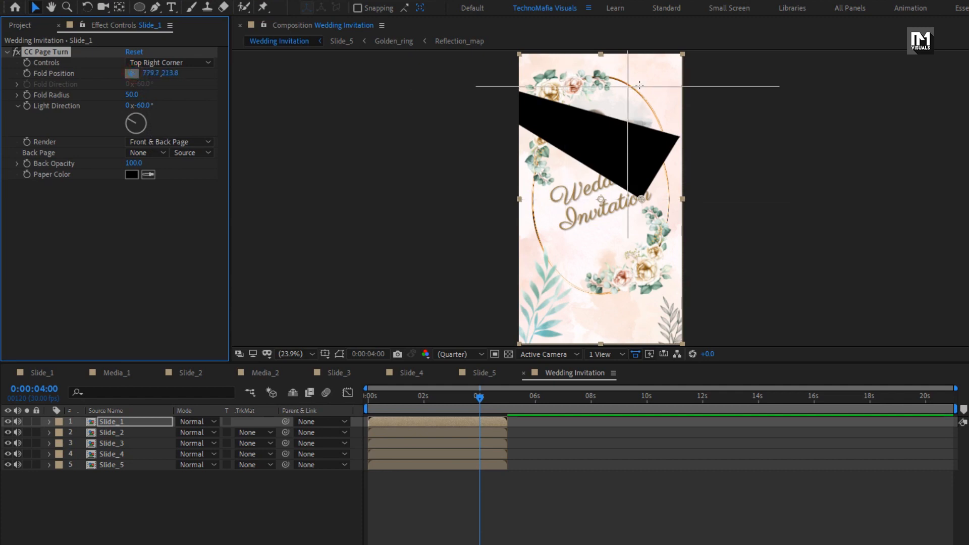
click(681, 56)
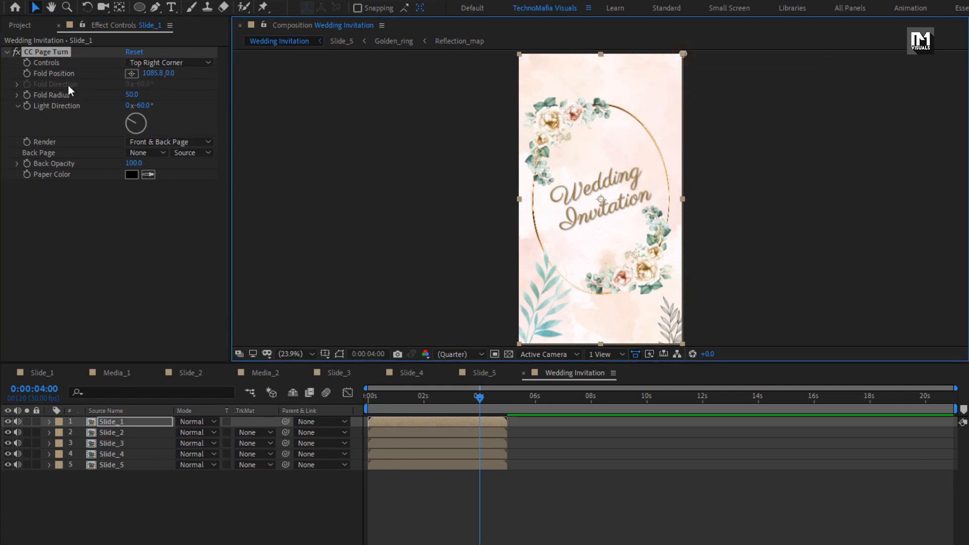
click(27, 74)
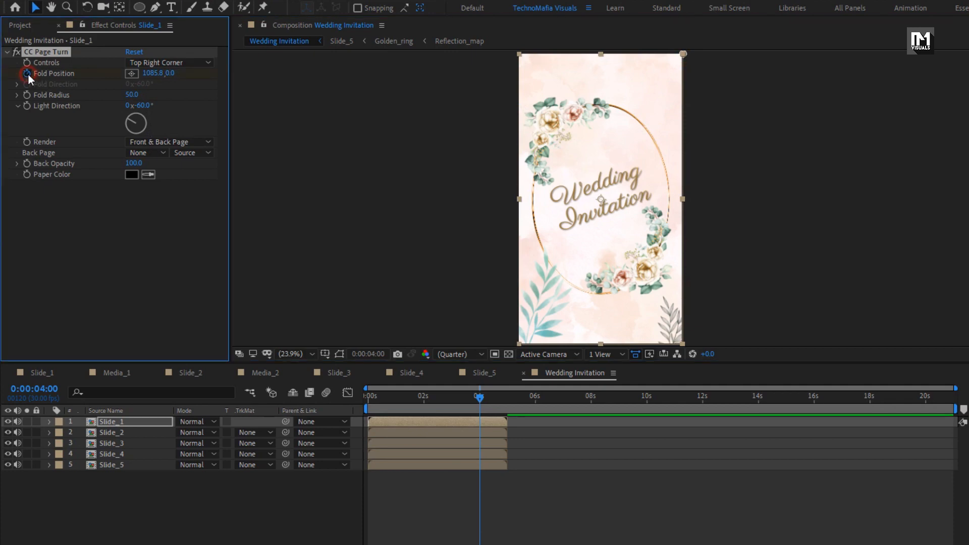
drag(492, 396, 506, 396)
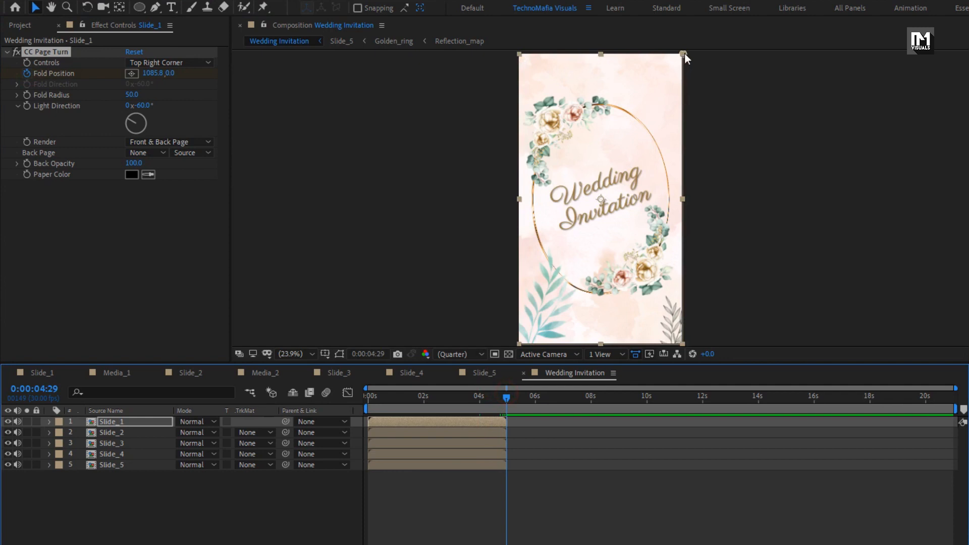
drag(685, 59, 287, 105)
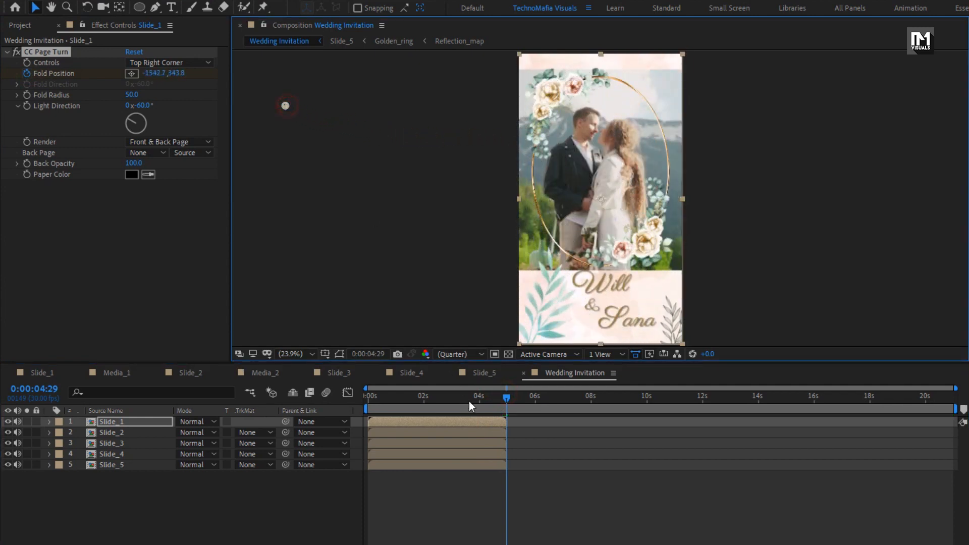
- Check the page fold at 0:00:04:10 and set Slide_1's page turn Fold Radius to 45
click(490, 397)
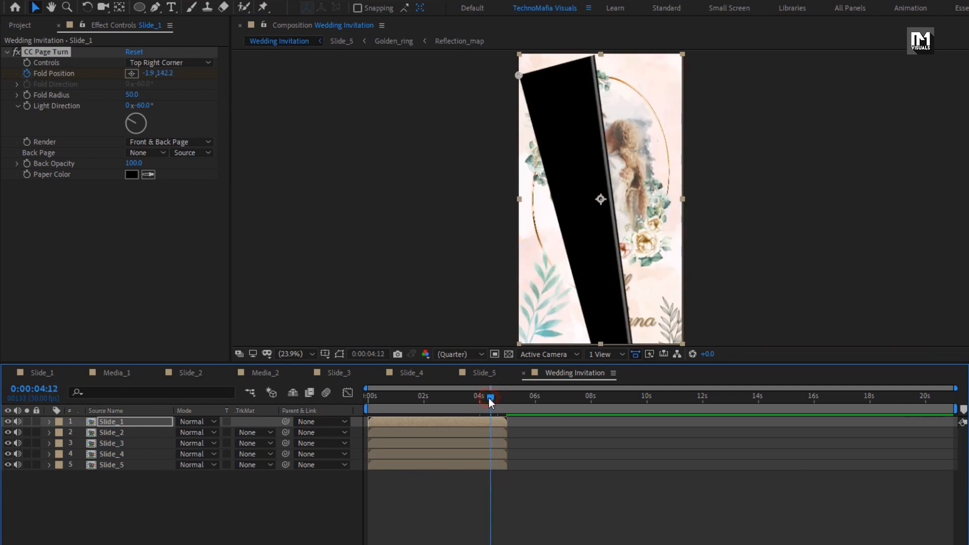
drag(488, 397, 487, 397)
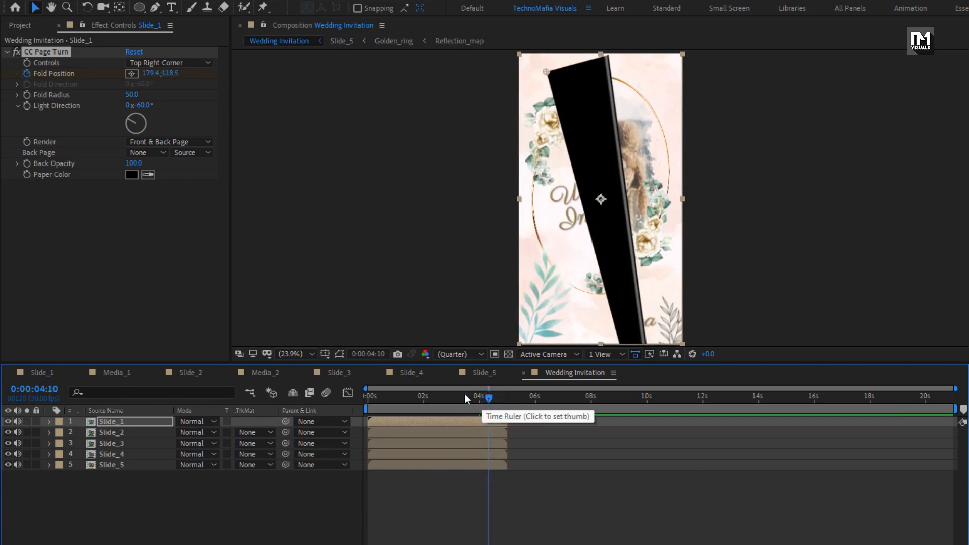
click(134, 93)
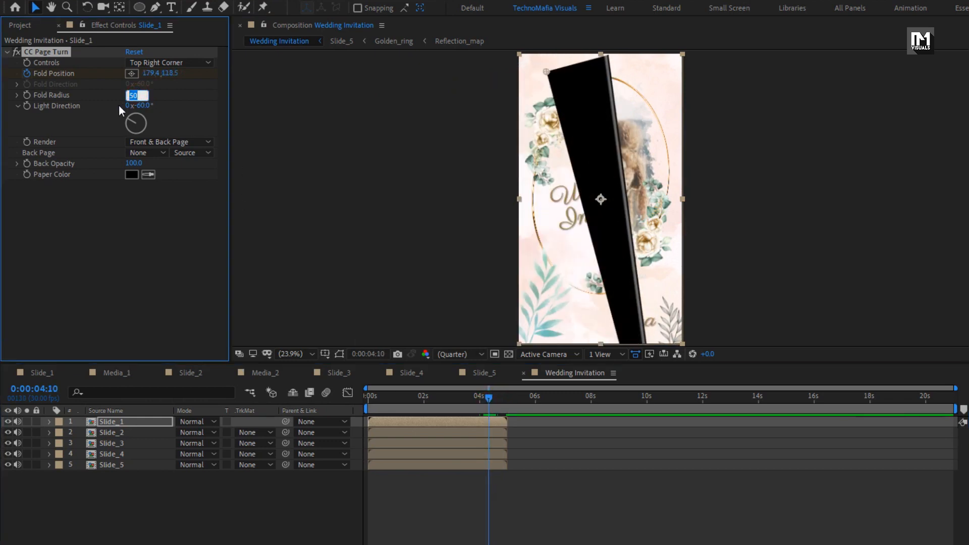
text(45)
key(Return)
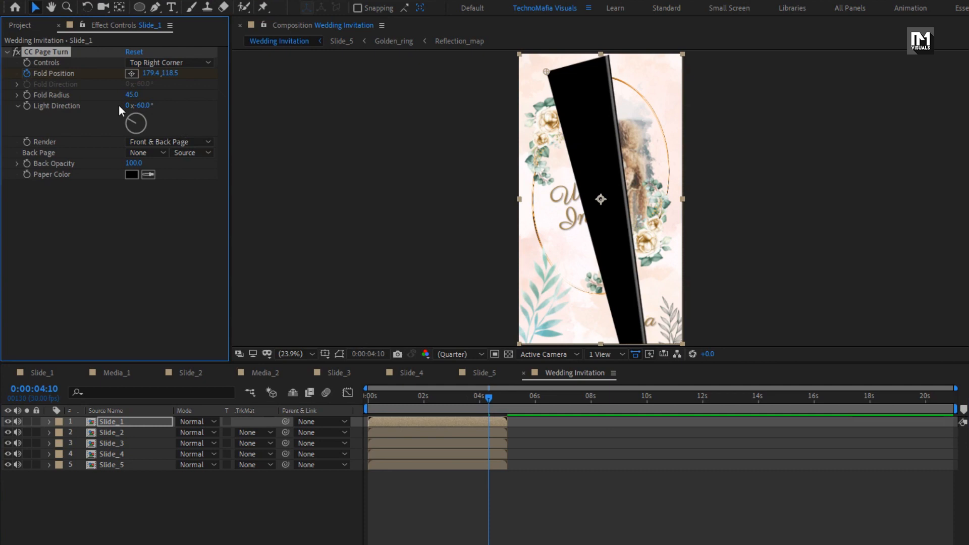
- Set the page turn's Paper Color on Slide_1 to dark maroon (481C1C)
click(131, 175)
drag(188, 259, 189, 296)
mouse_move(233, 174)
mouse_down()
mouse_move(275, 166)
mouse_move(290, 274)
mouse_move(281, 260)
mouse_up()
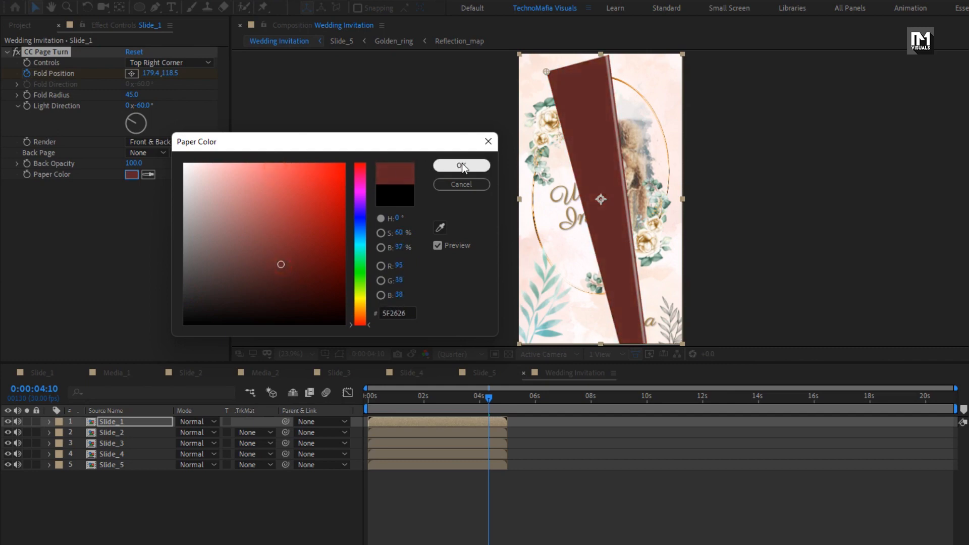
click(281, 277)
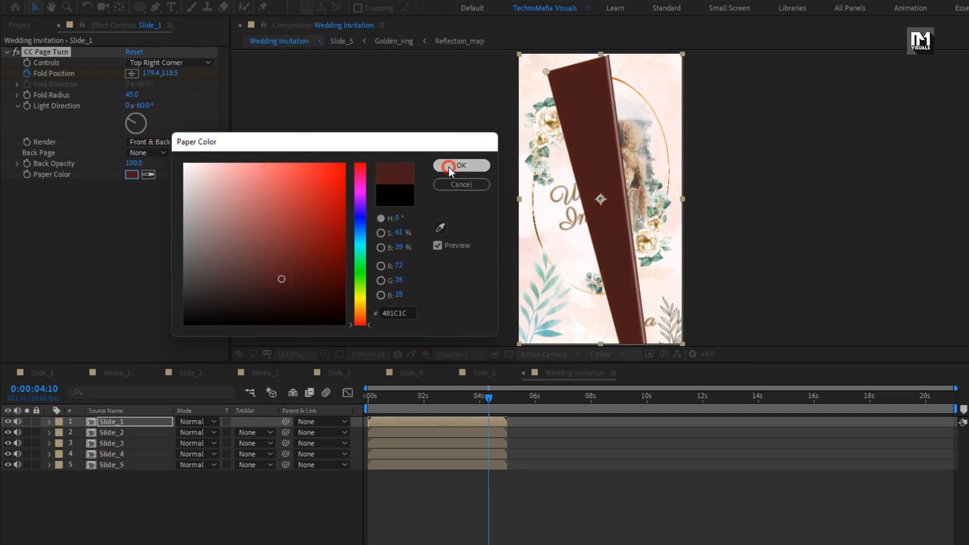
click(449, 167)
- Find the Drop Shadow effect and apply it to the Slide_1 layer
drag(863, 40, 760, 43)
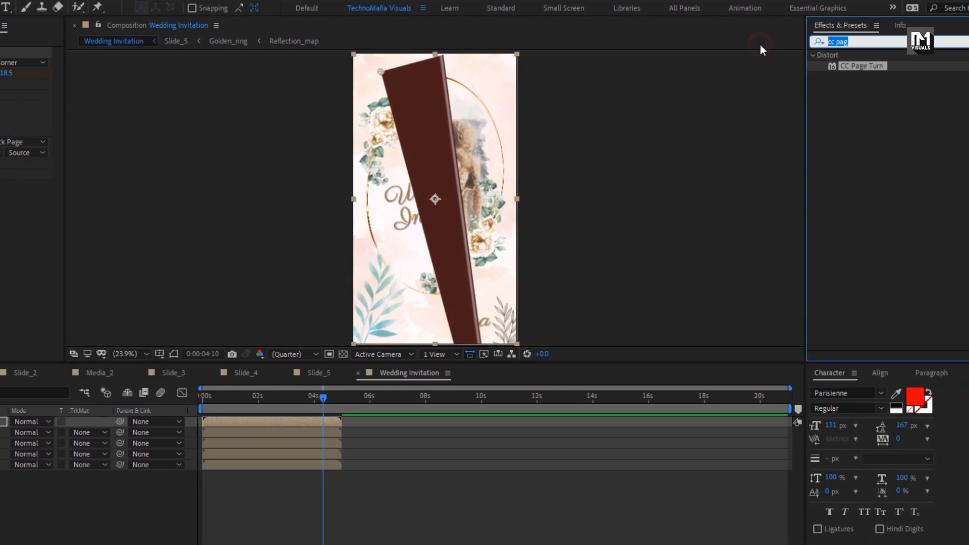
text(drop)
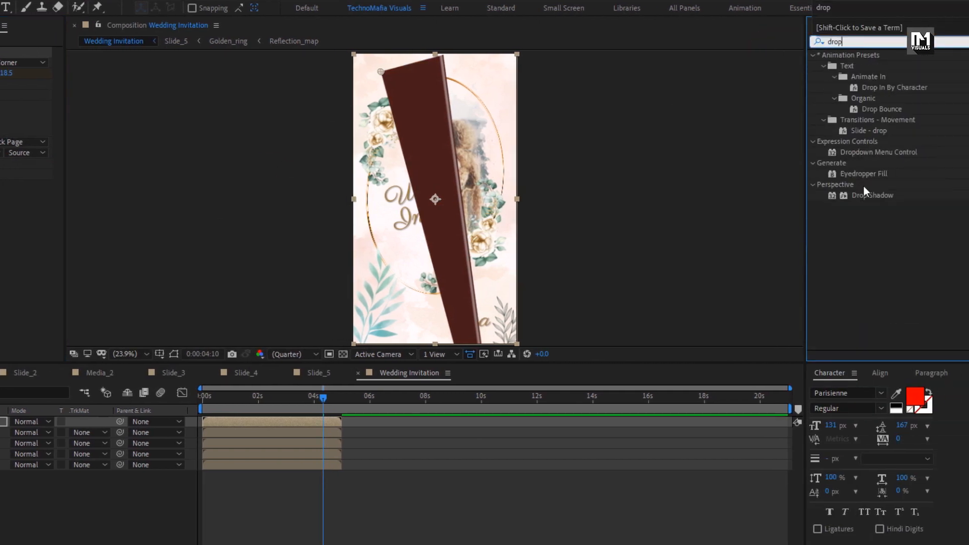
double_click(864, 194)
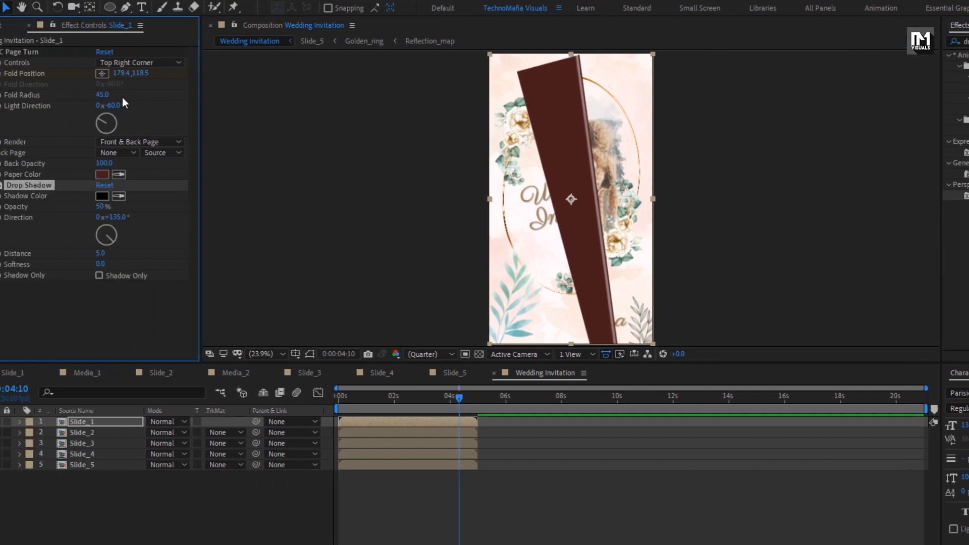
- Set Slide_1's drop shadow to 70% Opacity, Distance 60 and Softness 60, and check it across the page turn
click(6, 52)
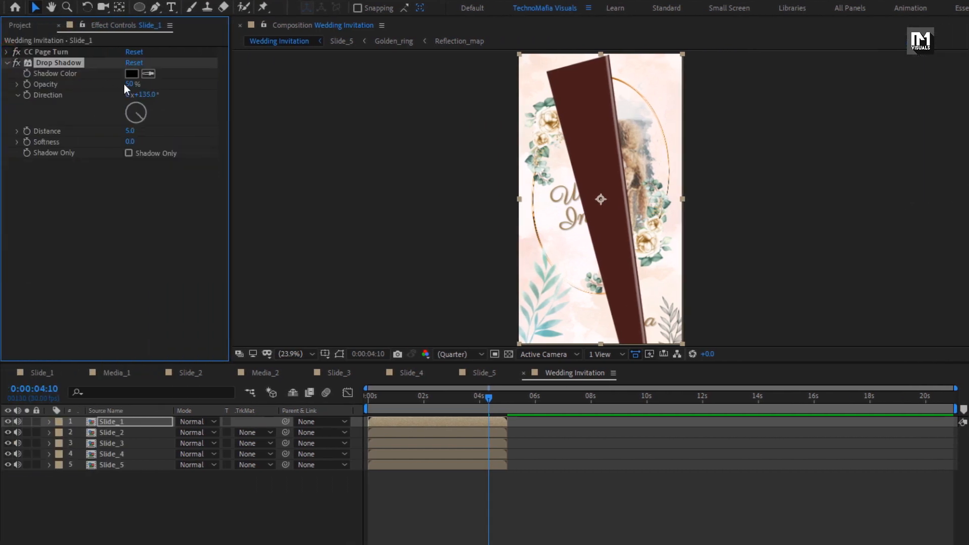
click(130, 85)
click(128, 130)
text(60)
key(Return)
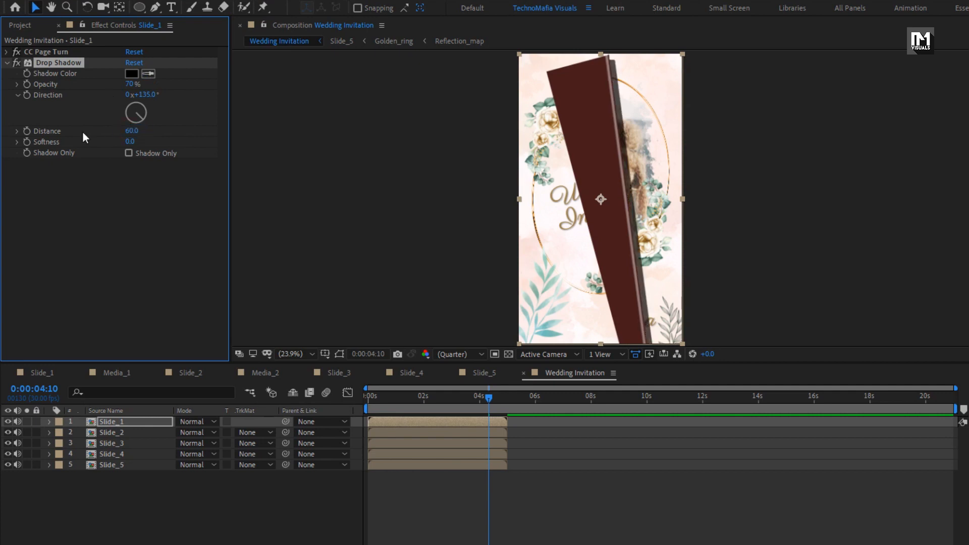
click(131, 142)
text(60)
key(Return)
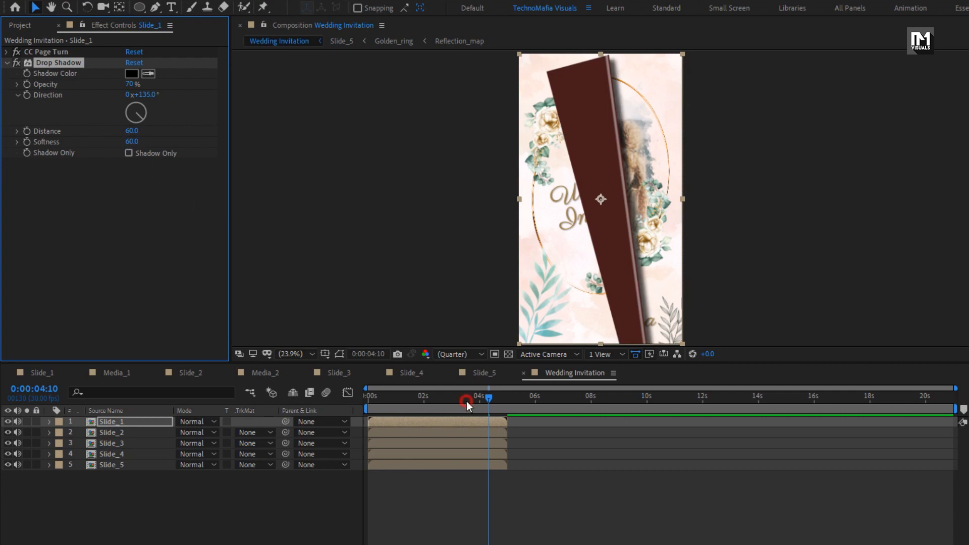
drag(466, 401, 495, 407)
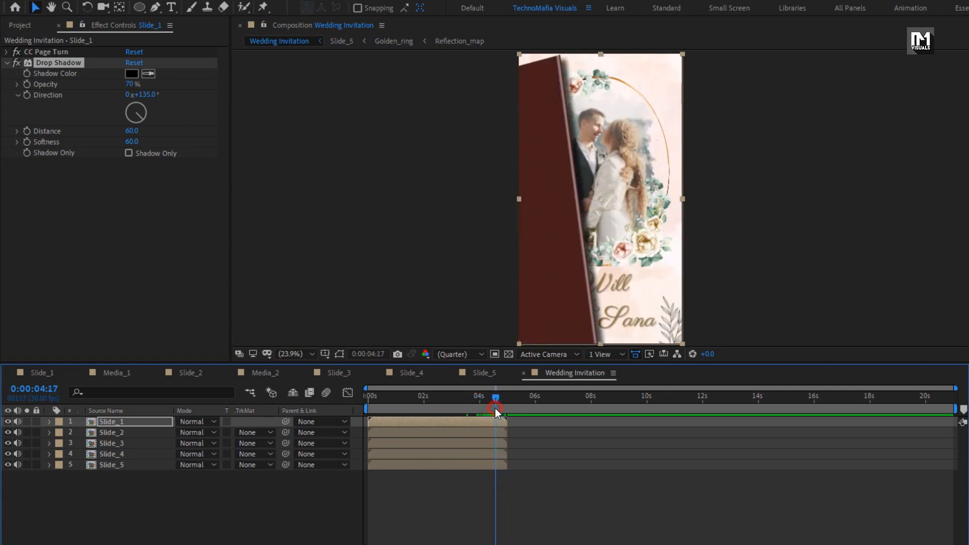
- Copy the CC Page Turn and Drop Shadow effects together from Slide_1
click(369, 397)
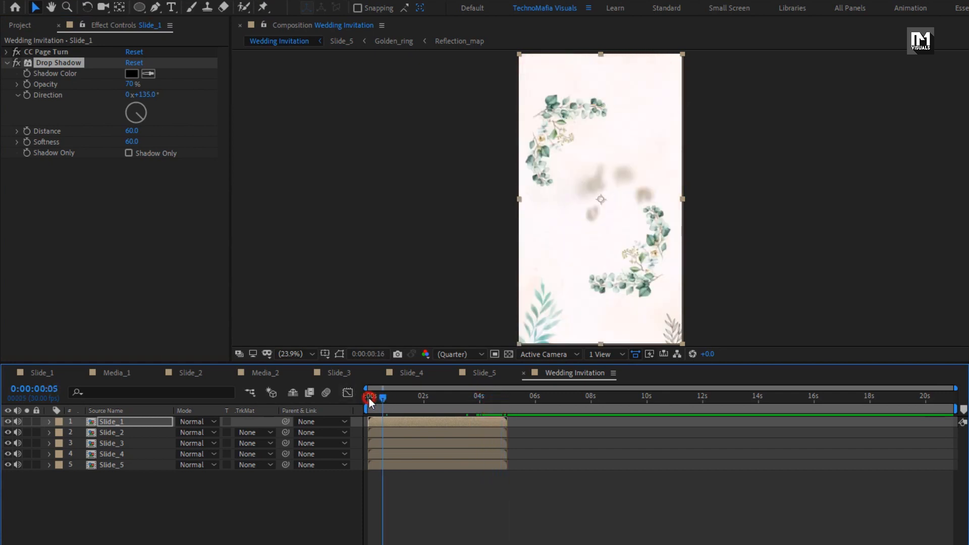
click(146, 425)
click(7, 62)
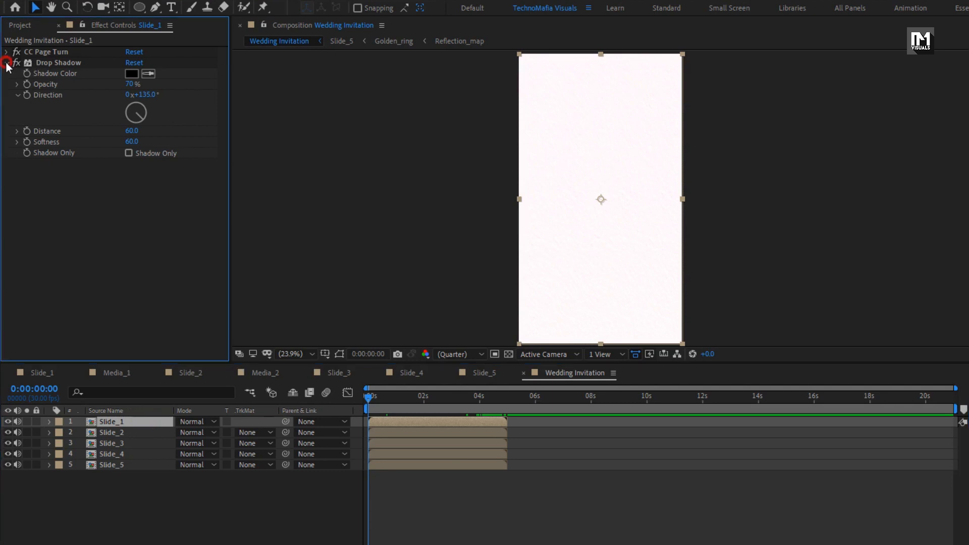
click(58, 51)
ctrl+click(59, 62)
key(ctrl+c)
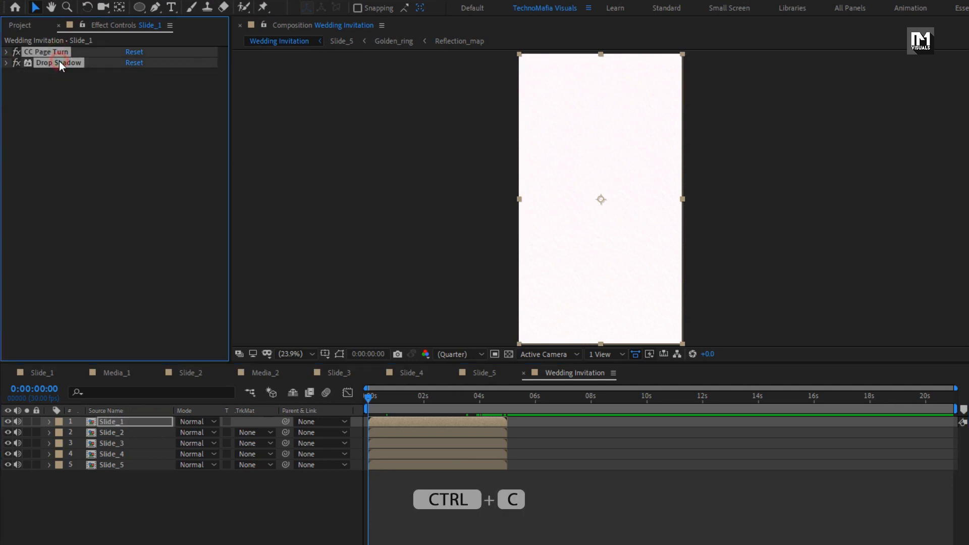
click(31, 4)
click(59, 82)
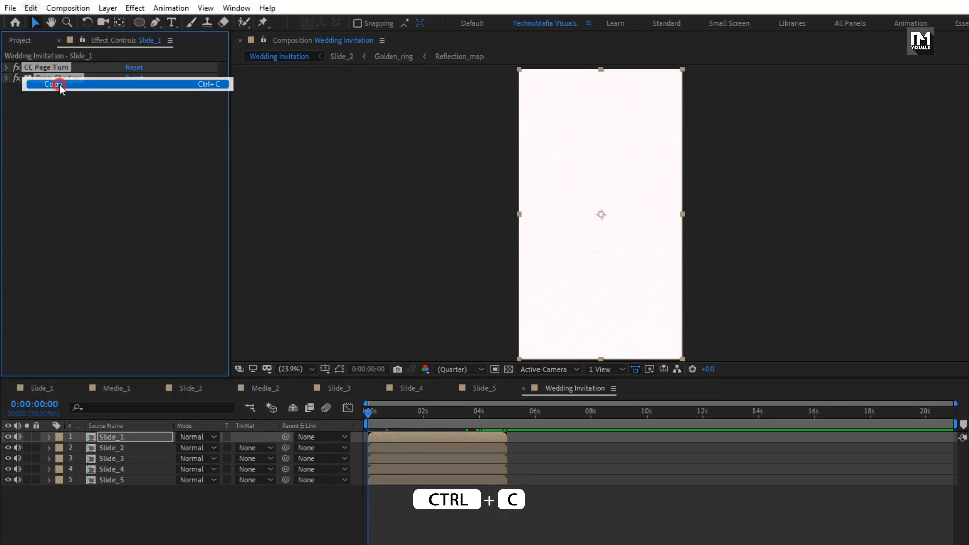
- At 0:00:04:00, paste the copied page turn and shadow effects onto Slide_2, Slide_3, Slide_4 and Slide_5
click(368, 412)
drag(370, 406, 480, 403)
key(ctrl+v)
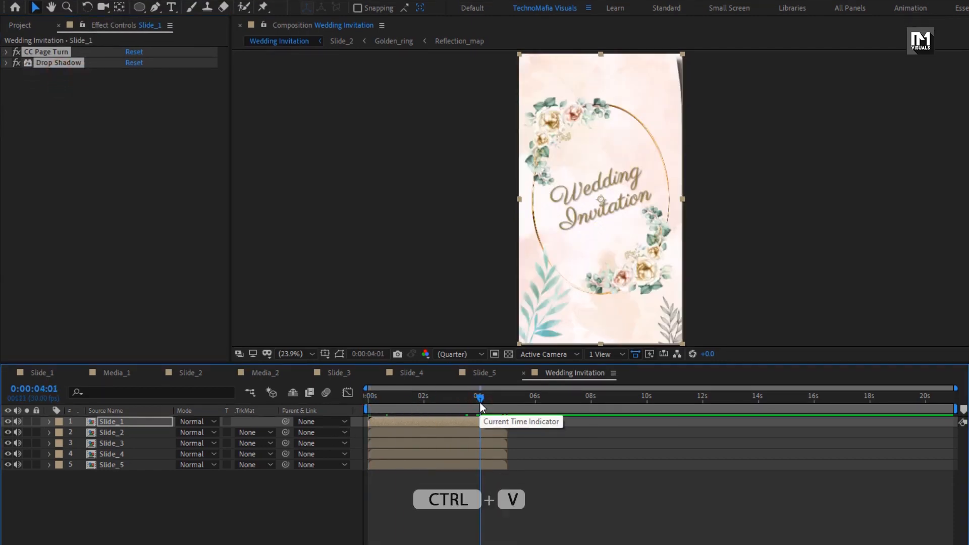
click(484, 429)
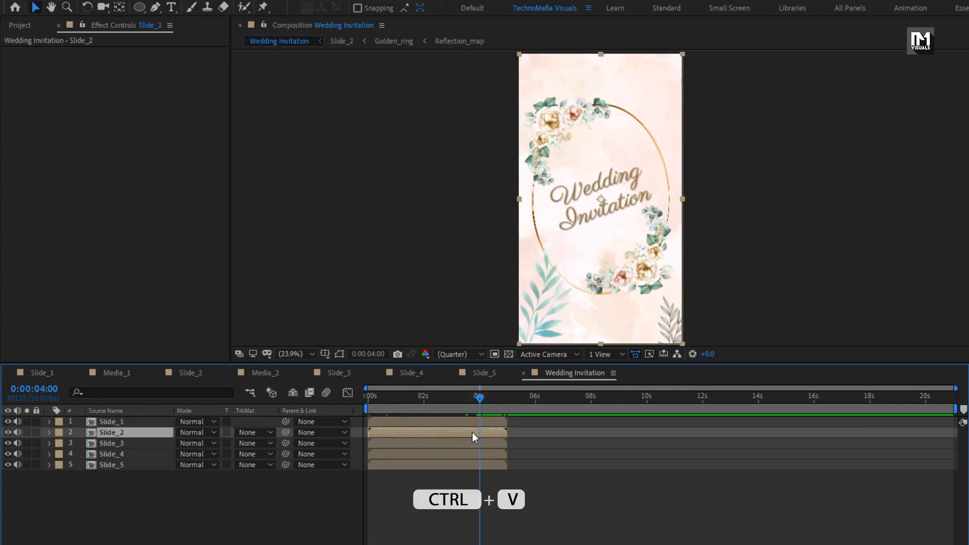
key(ctrl+v)
click(473, 442)
key(ctrl+v)
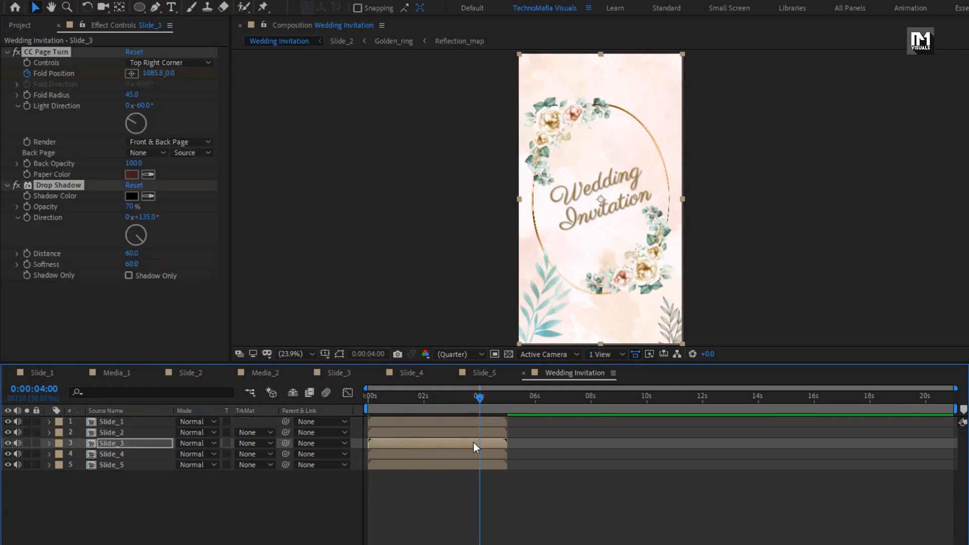
click(474, 453)
key(ctrl+v)
click(475, 465)
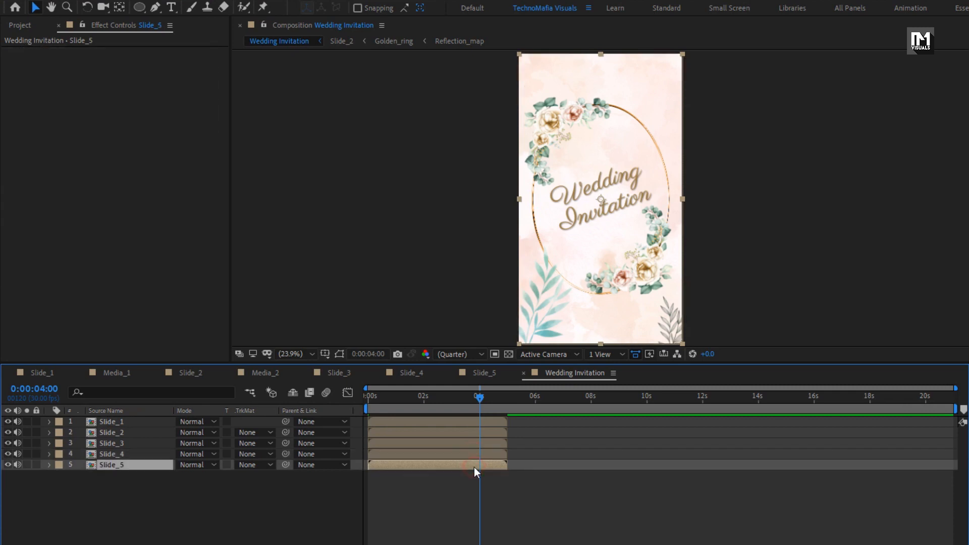
key(ctrl+v)
- Stagger the slide layers so Slide_2 starts at 4 s, Slide_3 at 8 s, Slide_4 at 12 s and Slide_5 at 16 s
click(439, 434)
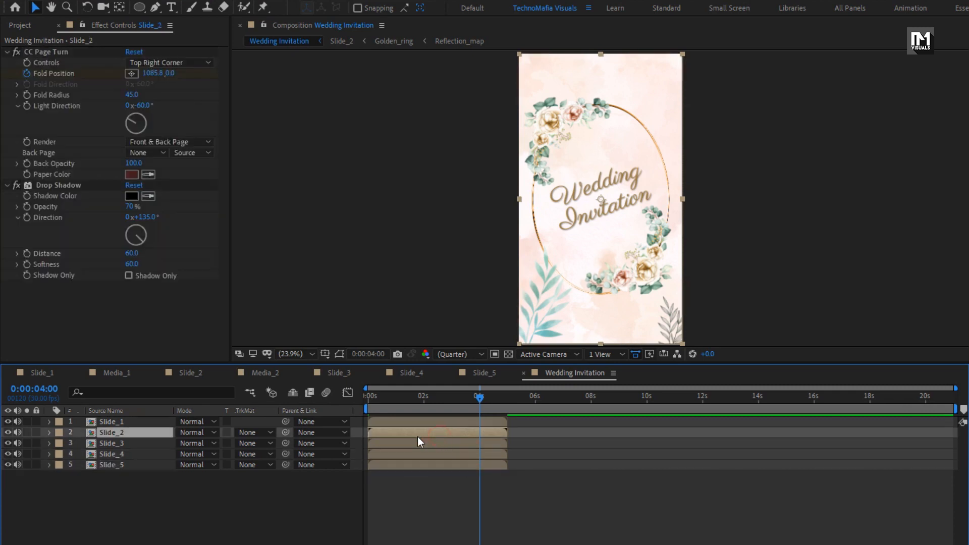
drag(376, 435, 489, 430)
drag(390, 443, 602, 440)
click(590, 401)
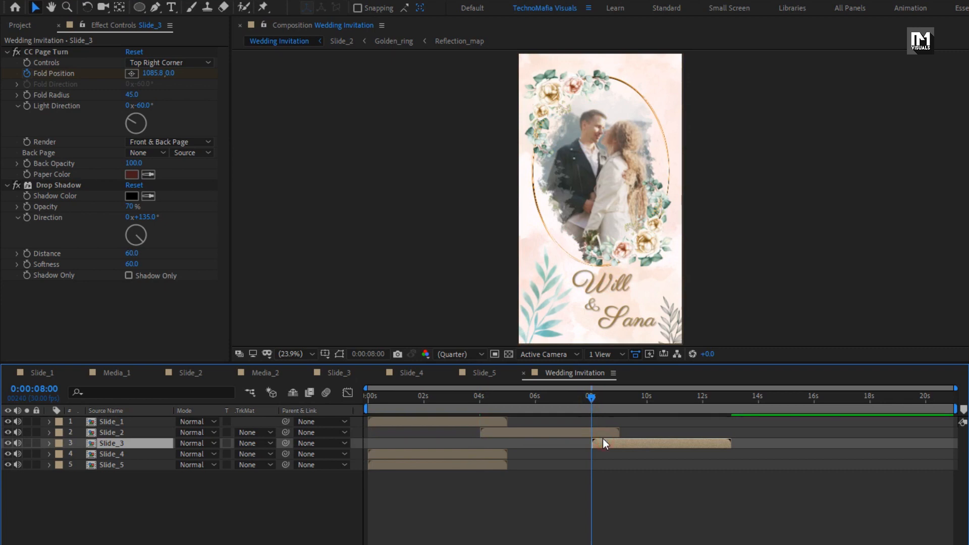
click(703, 401)
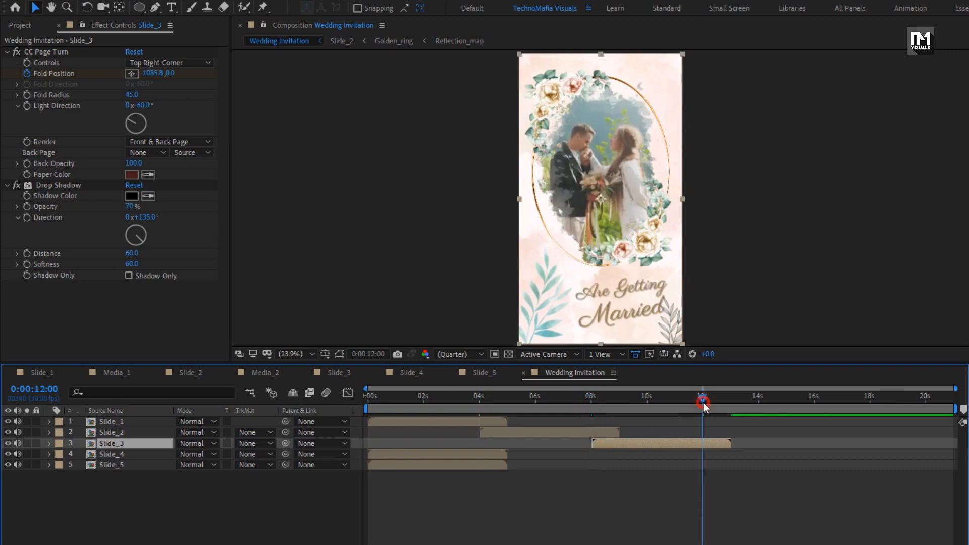
drag(384, 453, 719, 451)
click(811, 399)
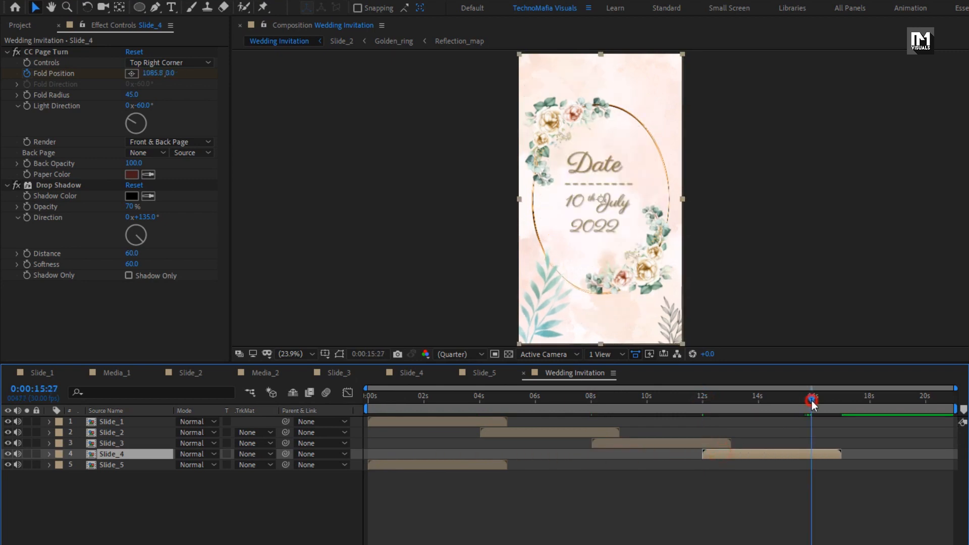
drag(415, 468, 861, 460)
- Disable the CC Page Turn and Drop Shadow effects on Slide_5 and check its ending
drag(884, 401, 934, 418)
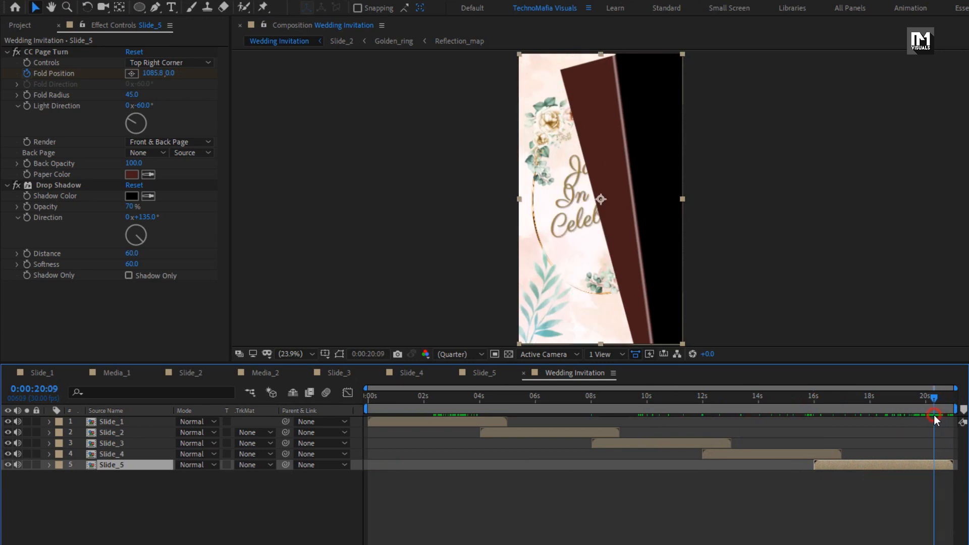
click(16, 186)
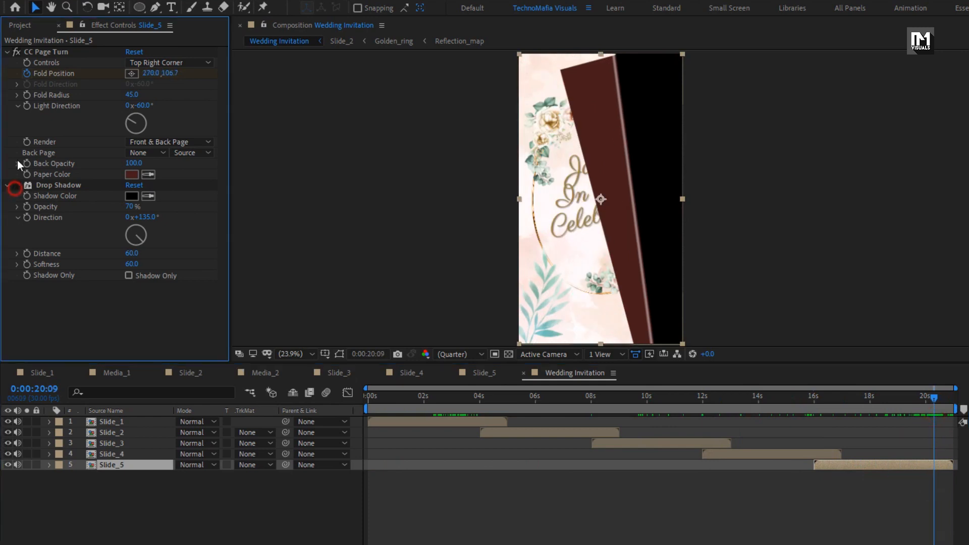
click(15, 51)
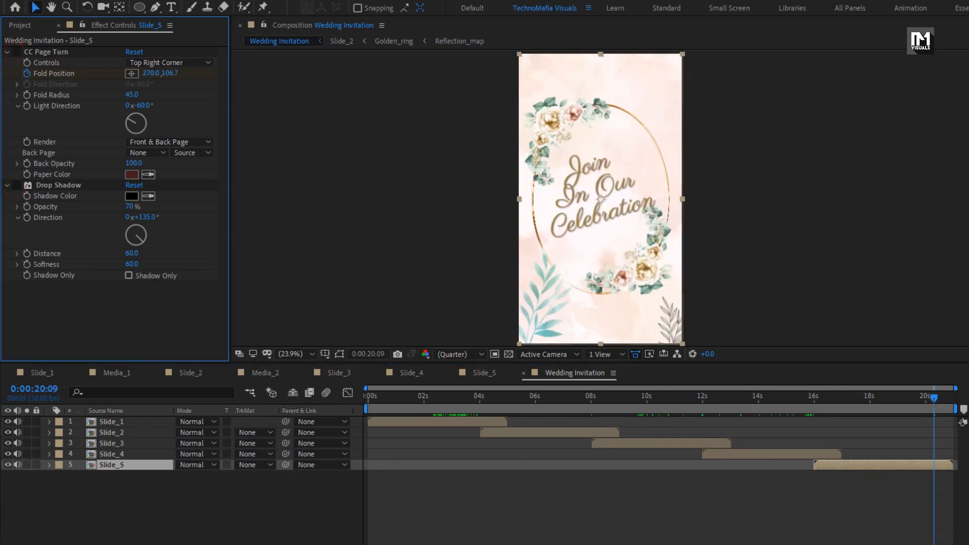
drag(956, 392, 891, 386)
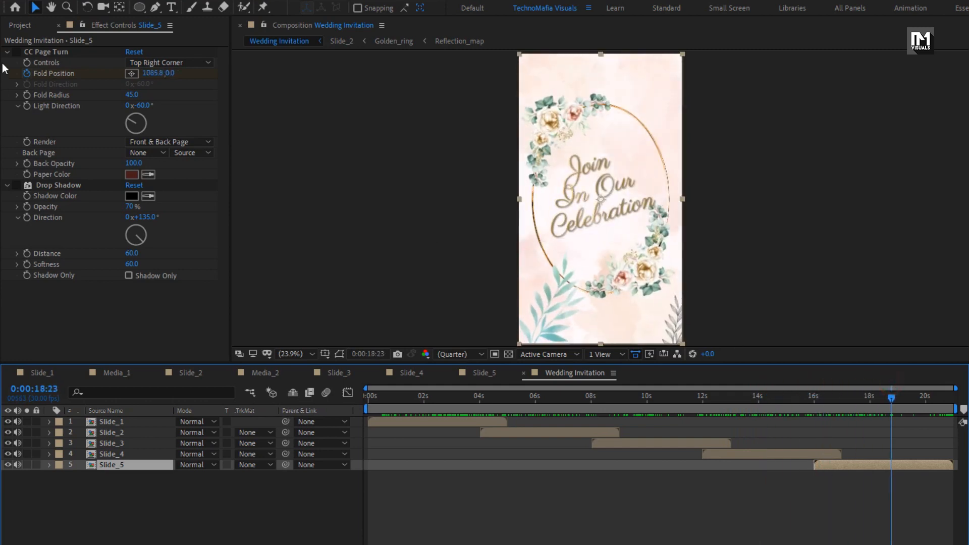
- Add Light leak.mov as the topmost layer of the Wedding Invitation composition and scale it to 67%
click(20, 25)
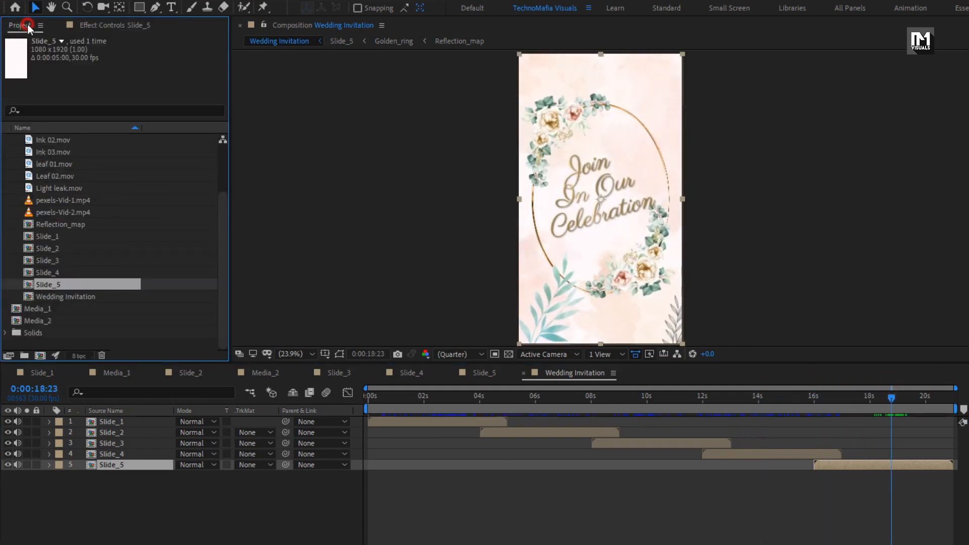
scroll(71, 246, up, 3)
click(67, 246)
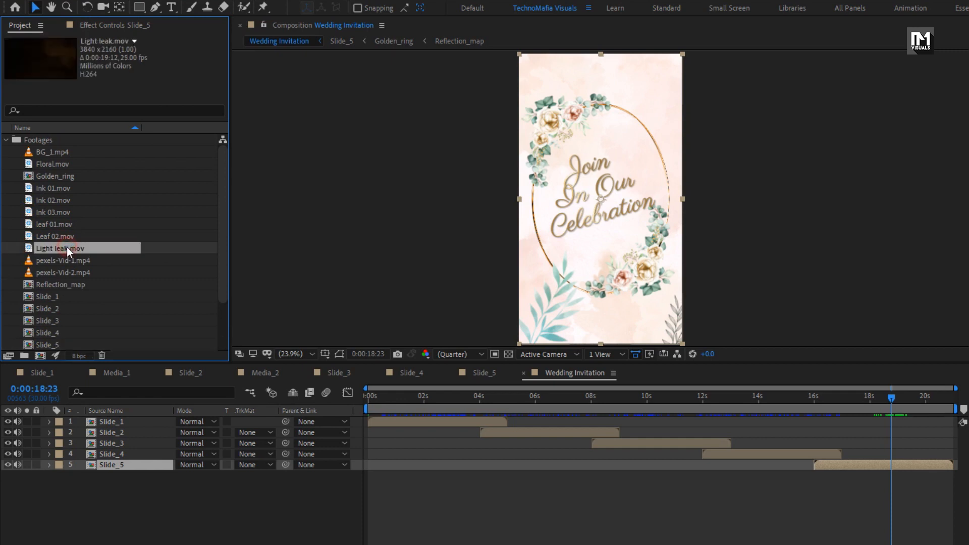
drag(56, 250, 134, 417)
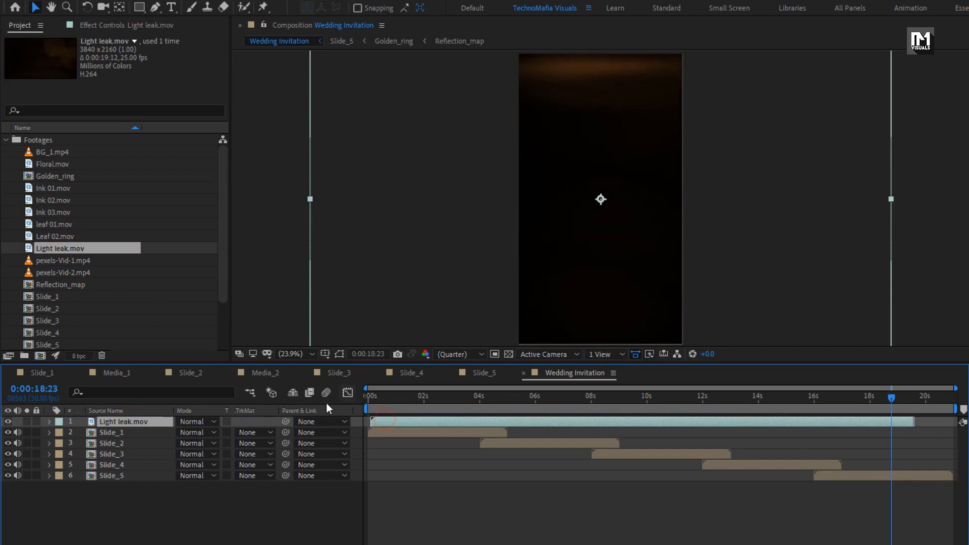
key(s)
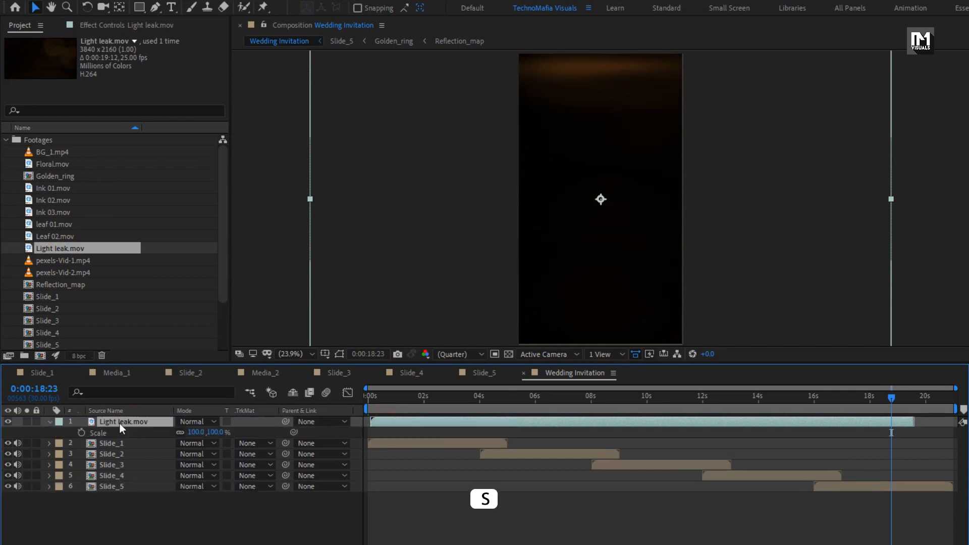
drag(215, 436, 201, 436)
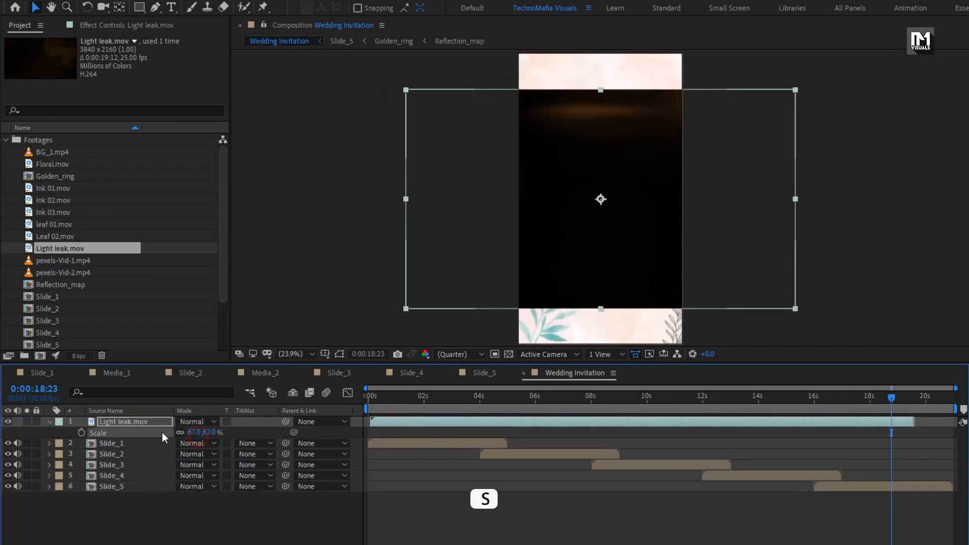
- Rotate the Light leak.mov layer 90° so it covers the vertical frame, and collapse its properties
click(142, 418)
key(r)
click(196, 433)
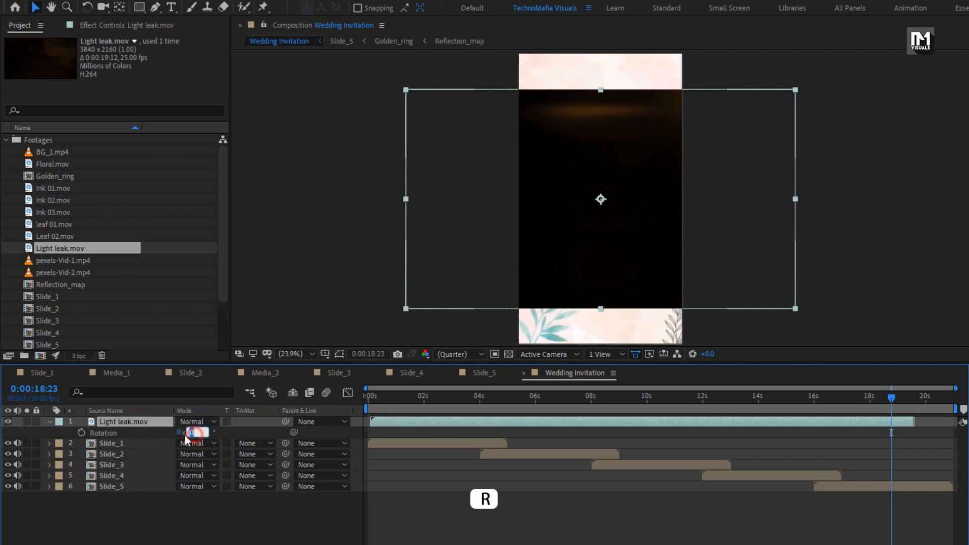
text(90)
key(Return)
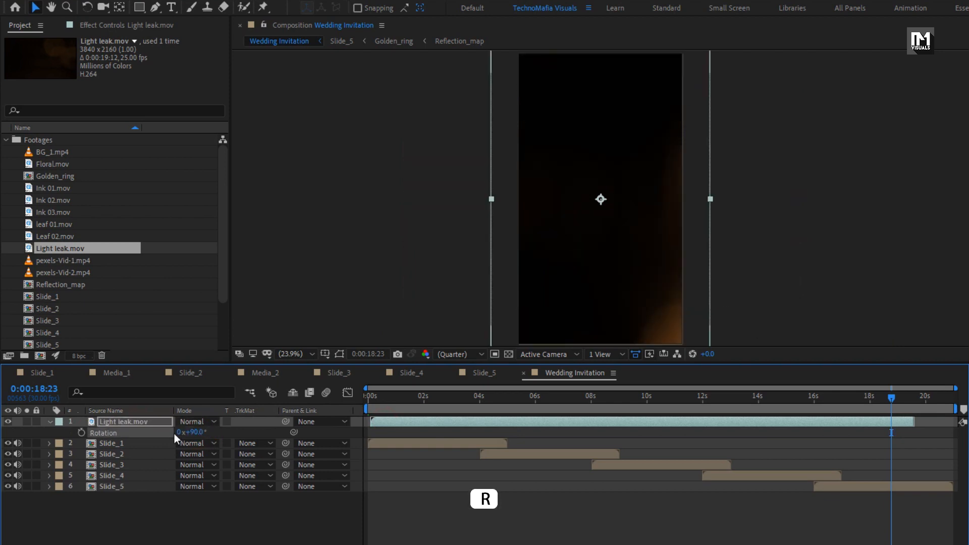
click(123, 417)
click(50, 421)
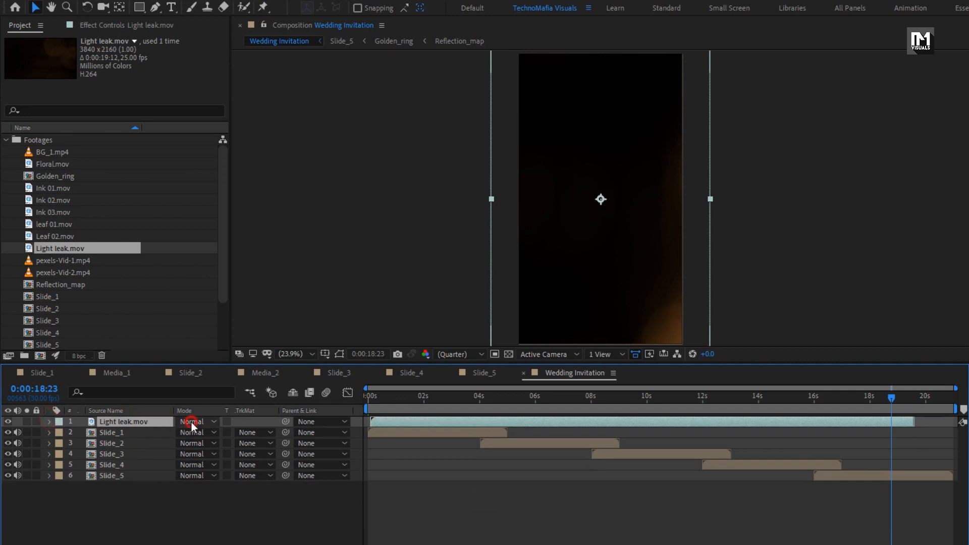
- Set the Light leak.mov layer's blending mode to Screen and check the overlay around 2 seconds
click(191, 422)
click(235, 227)
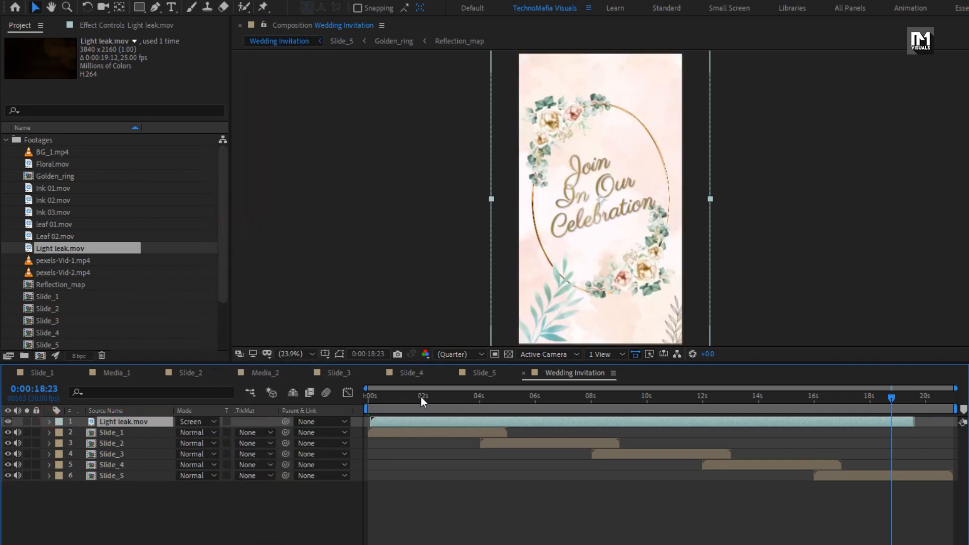
mouse_move(421, 397)
mouse_down()
mouse_move(664, 398)
mouse_move(580, 406)
mouse_move(437, 396)
mouse_up()
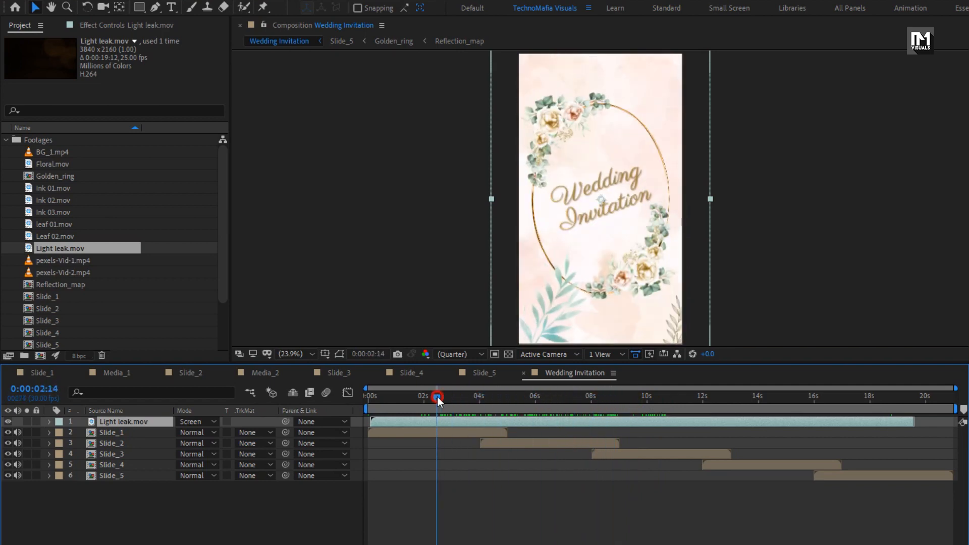
- Add a new adjustment layer above all layers in the Wedding Invitation composition
click(138, 496)
right_click(138, 499)
mouse_move(185, 356)
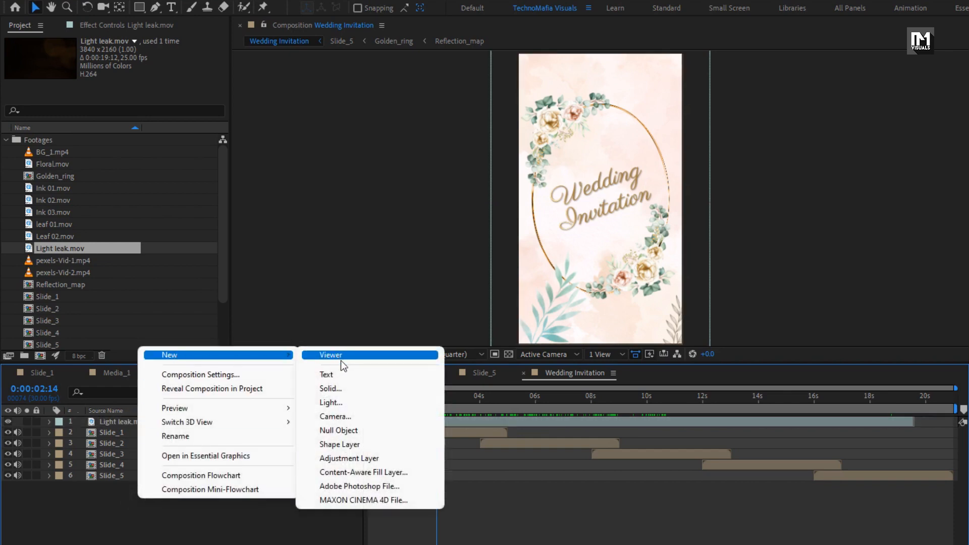
click(341, 458)
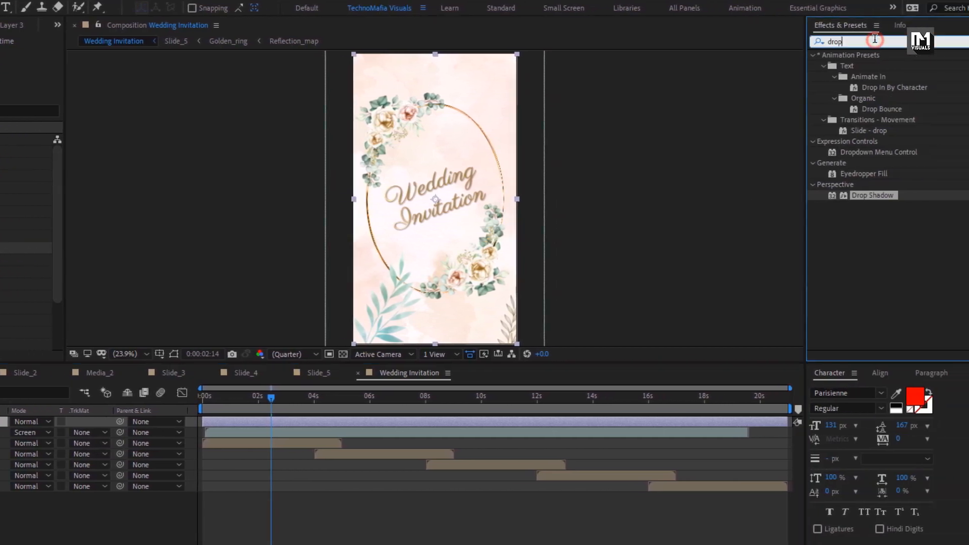
- Apply Brightness & Contrast to the adjustment layer with Brightness -10 and Contrast -10
click(874, 40)
text(bright)
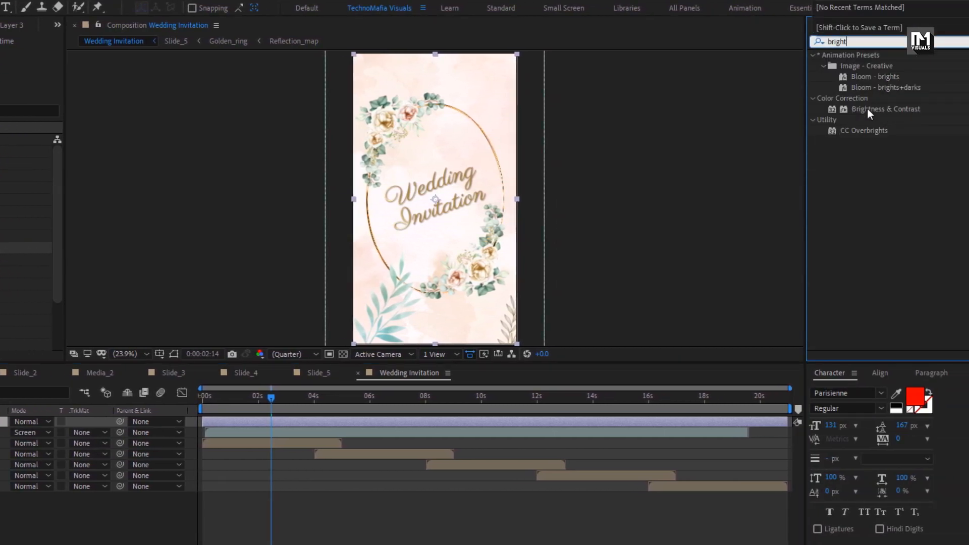
click(866, 114)
drag(866, 116, 451, 199)
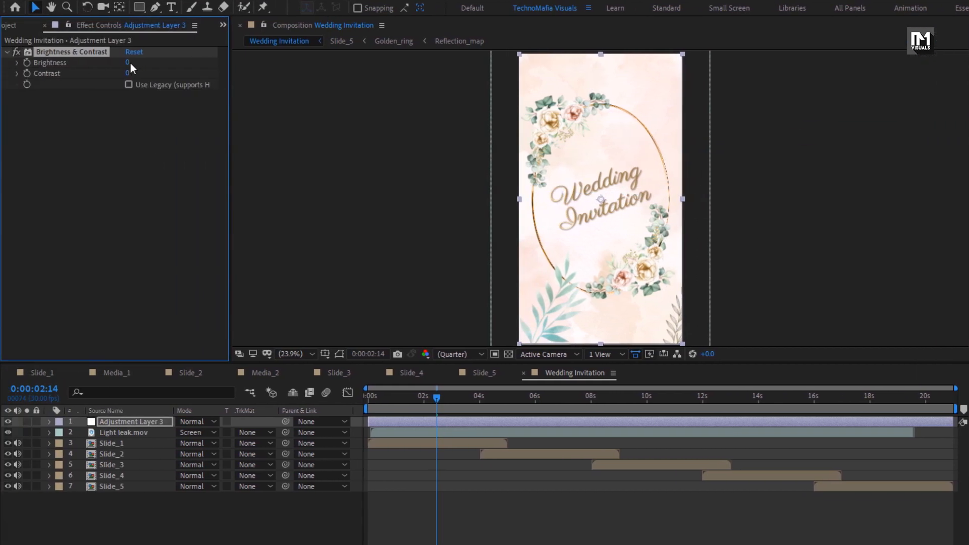
click(130, 62)
text(-10)
key(Return)
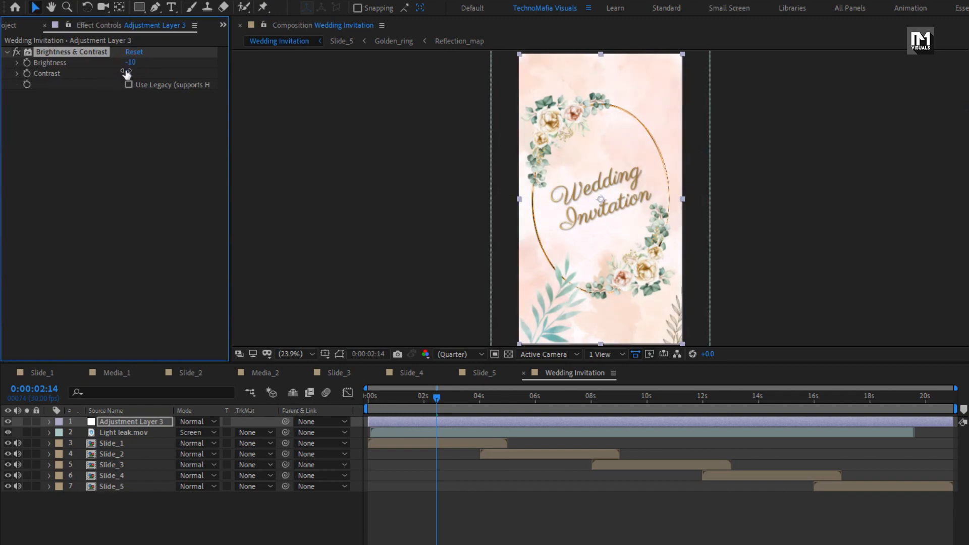
click(128, 74)
text(-10)
key(Return)
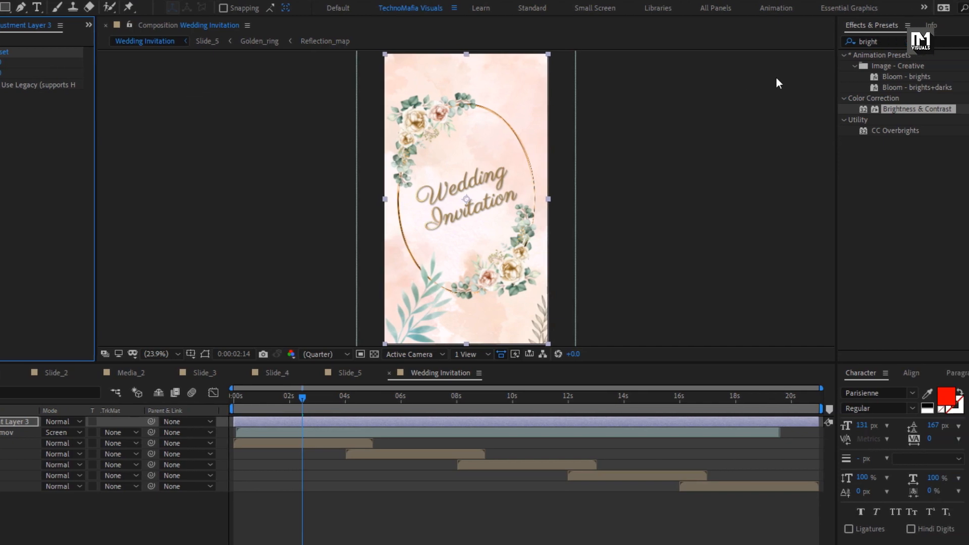
- Apply the Vibrance effect to the adjustment layer with Vibrance 5 and Saturation 10
click(869, 41)
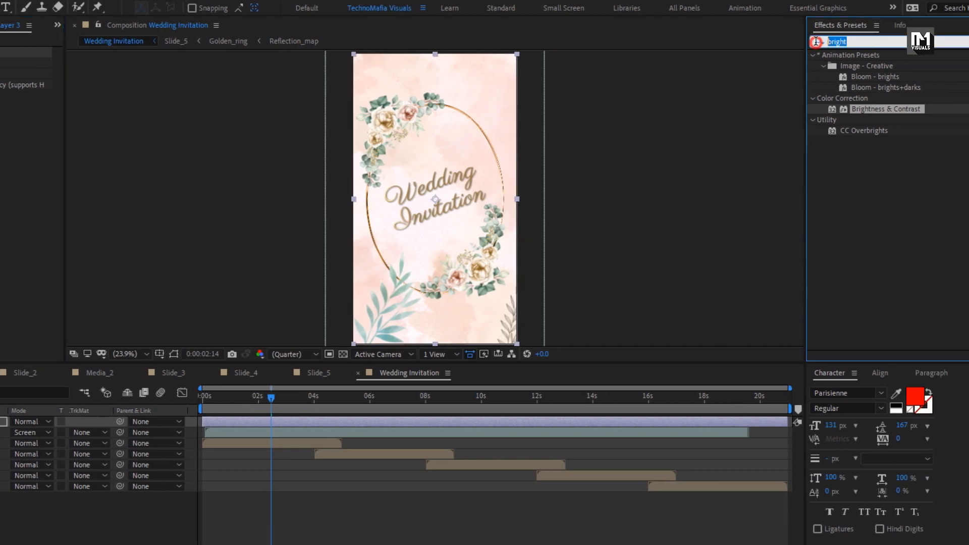
text(vibr)
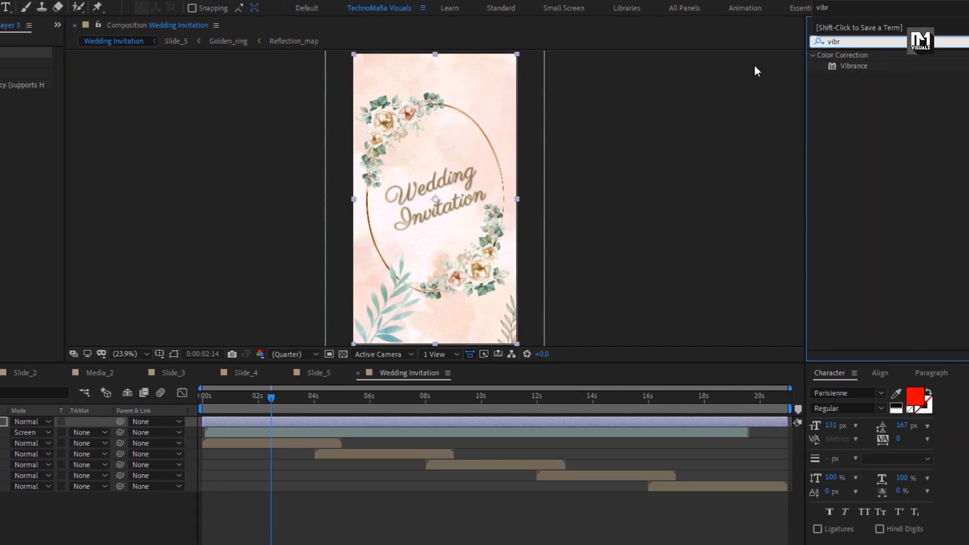
drag(853, 66, 443, 158)
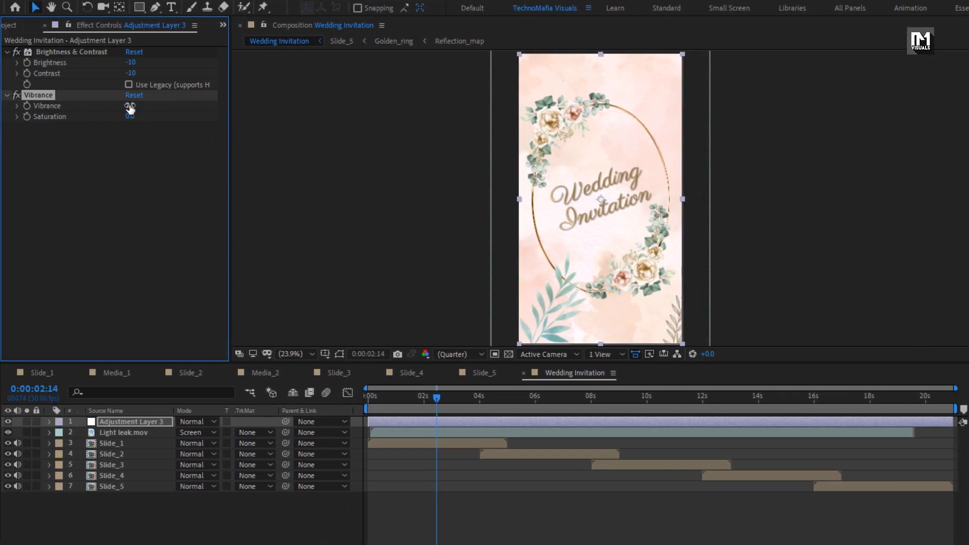
click(130, 106)
text(5)
key(Return)
click(130, 117)
- Apply the Curves effect to the adjustment layer and shape a gentle RGB S-curve with raised highlights and lowered shadows
drag(849, 42, 805, 40)
text(curves)
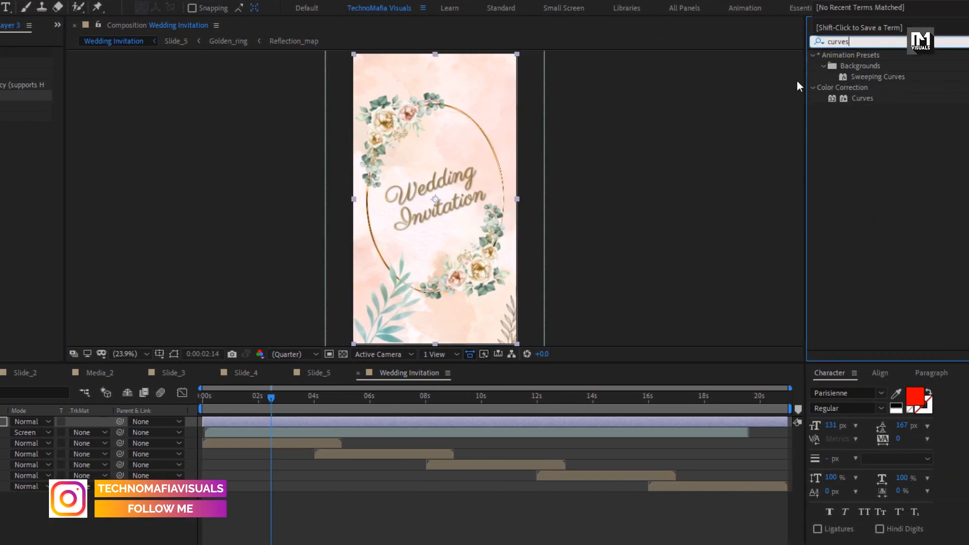
click(859, 99)
drag(859, 99, 459, 166)
drag(144, 210, 136, 201)
drag(71, 272, 72, 293)
- Fine-tune the shadow and highlight points of the RGB curve against the Slide_2 couple photo, and play the composition from the start
drag(410, 396, 554, 402)
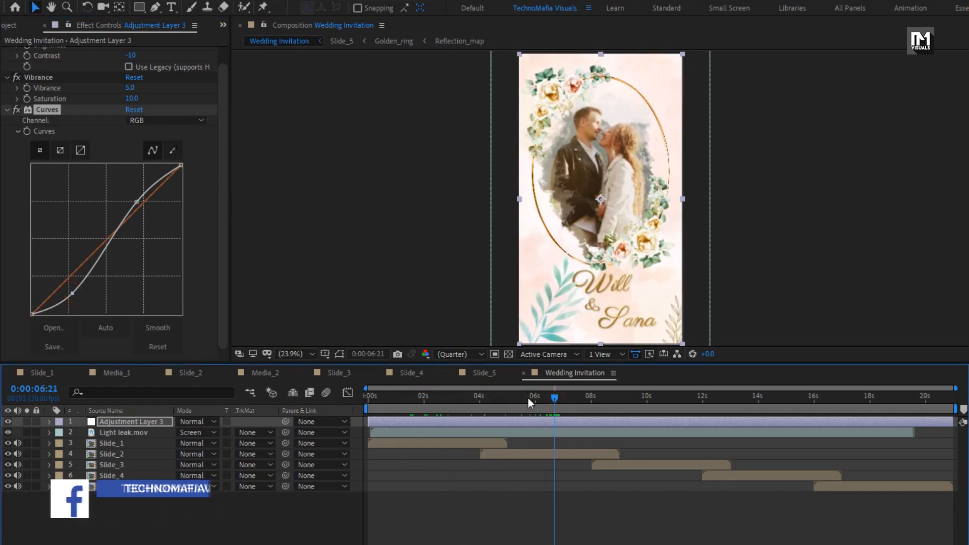
click(73, 292)
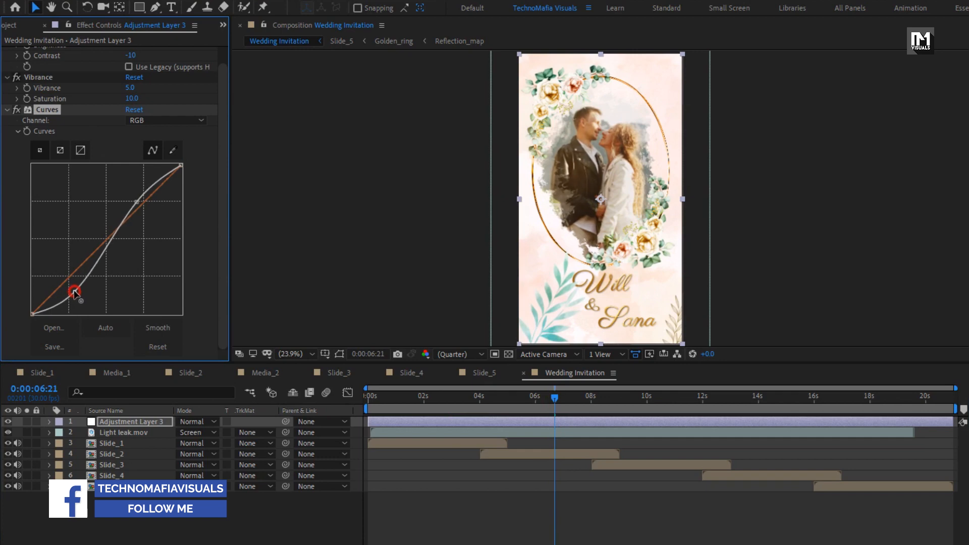
drag(143, 204, 139, 197)
click(367, 398)
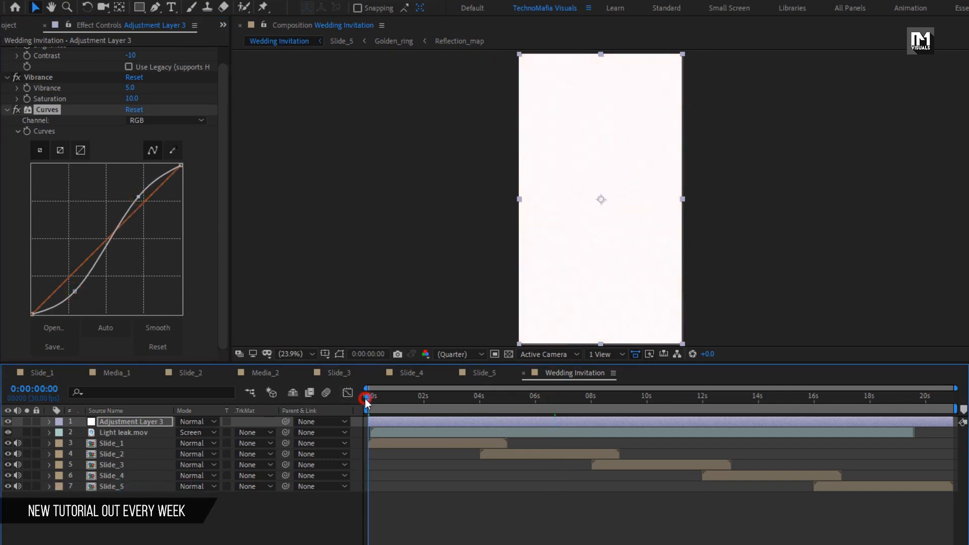
key(space)
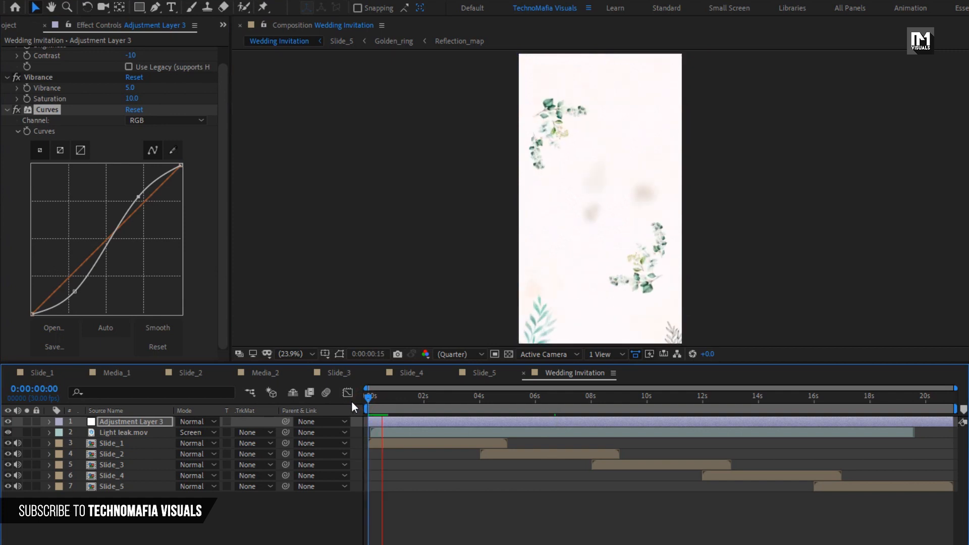